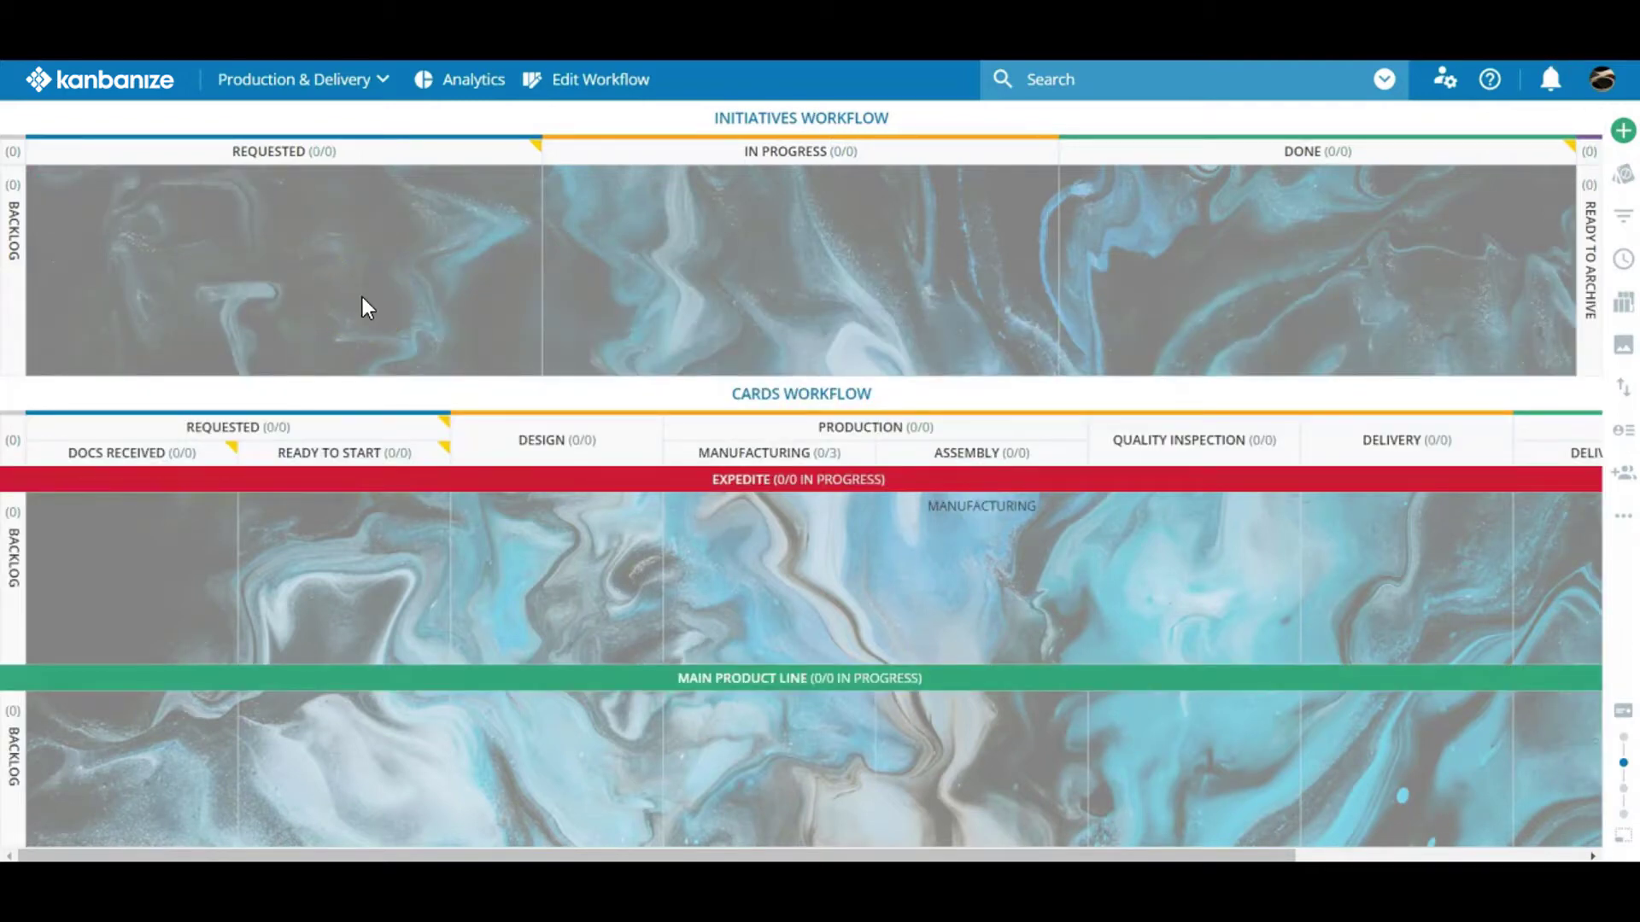
# Create a new card in Initiatives Requested titled INITIATIVE
pyautogui.doubleClick(362, 295)
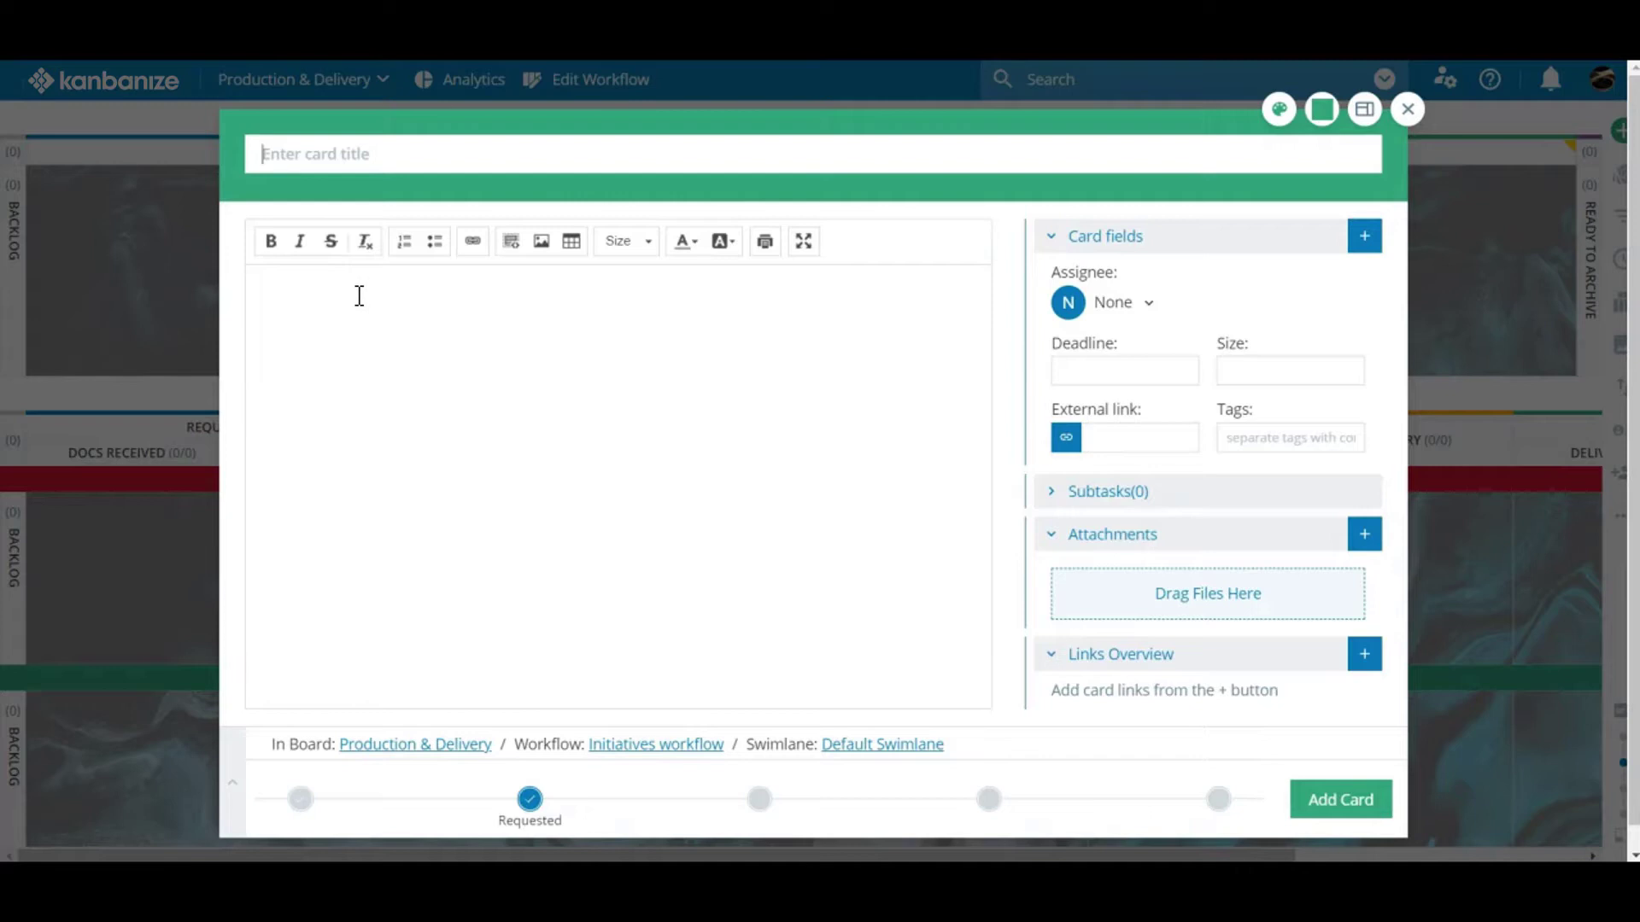
pyautogui.write('INITIATIVE')
pyautogui.click(337, 293)
# Make the card pink and set its priority to Critical
pyautogui.click(1276, 115)
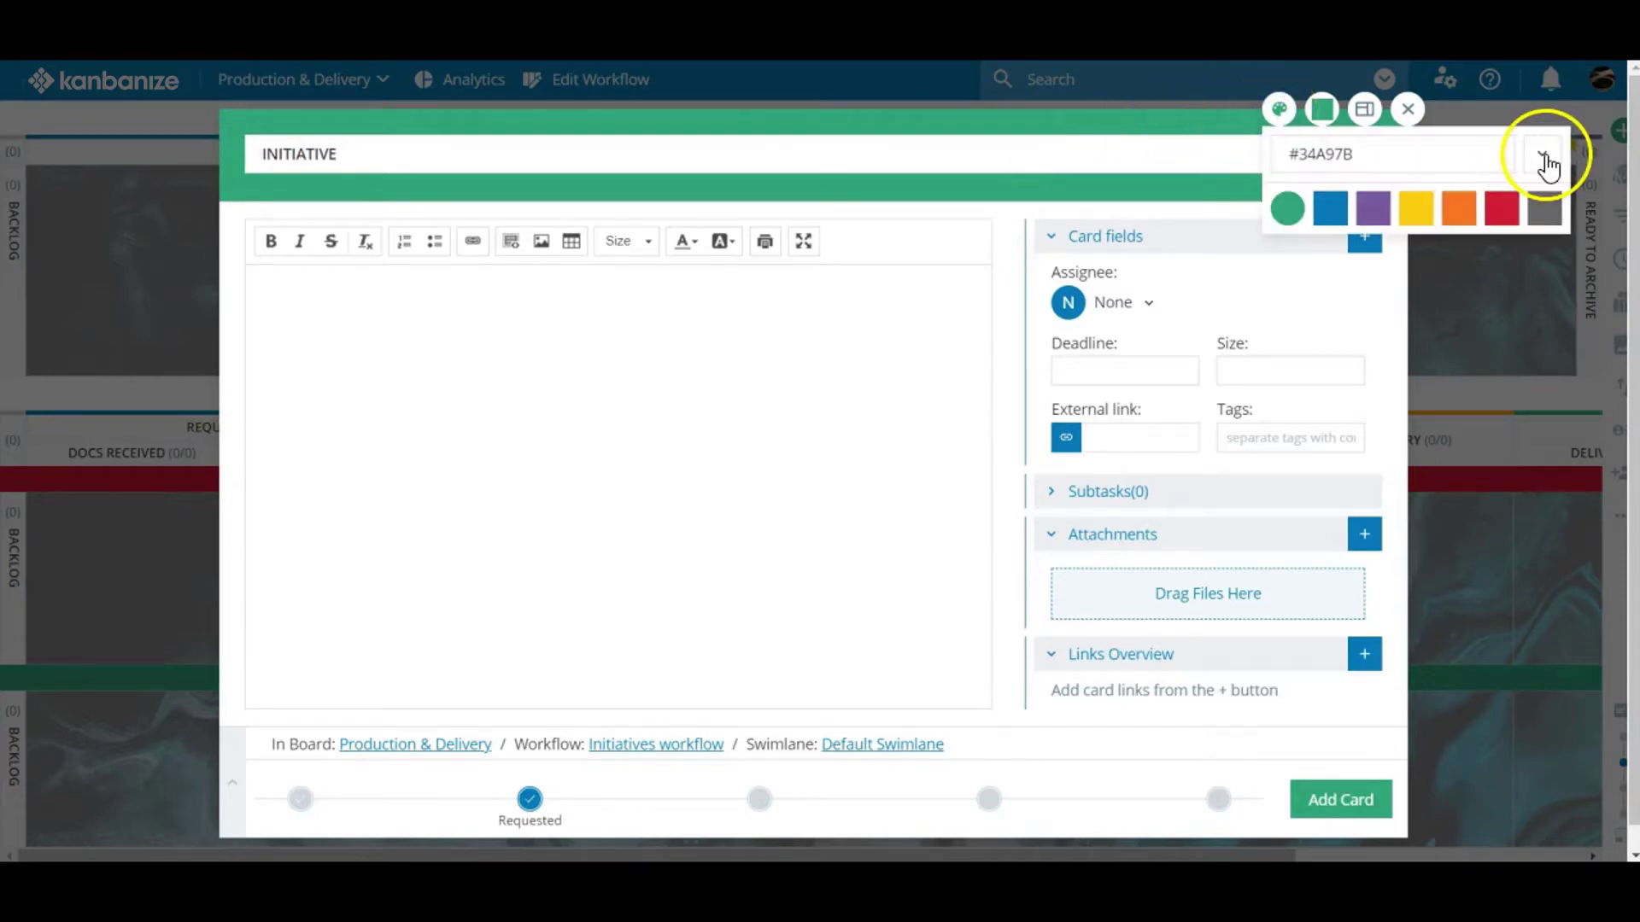
pyautogui.click(1544, 161)
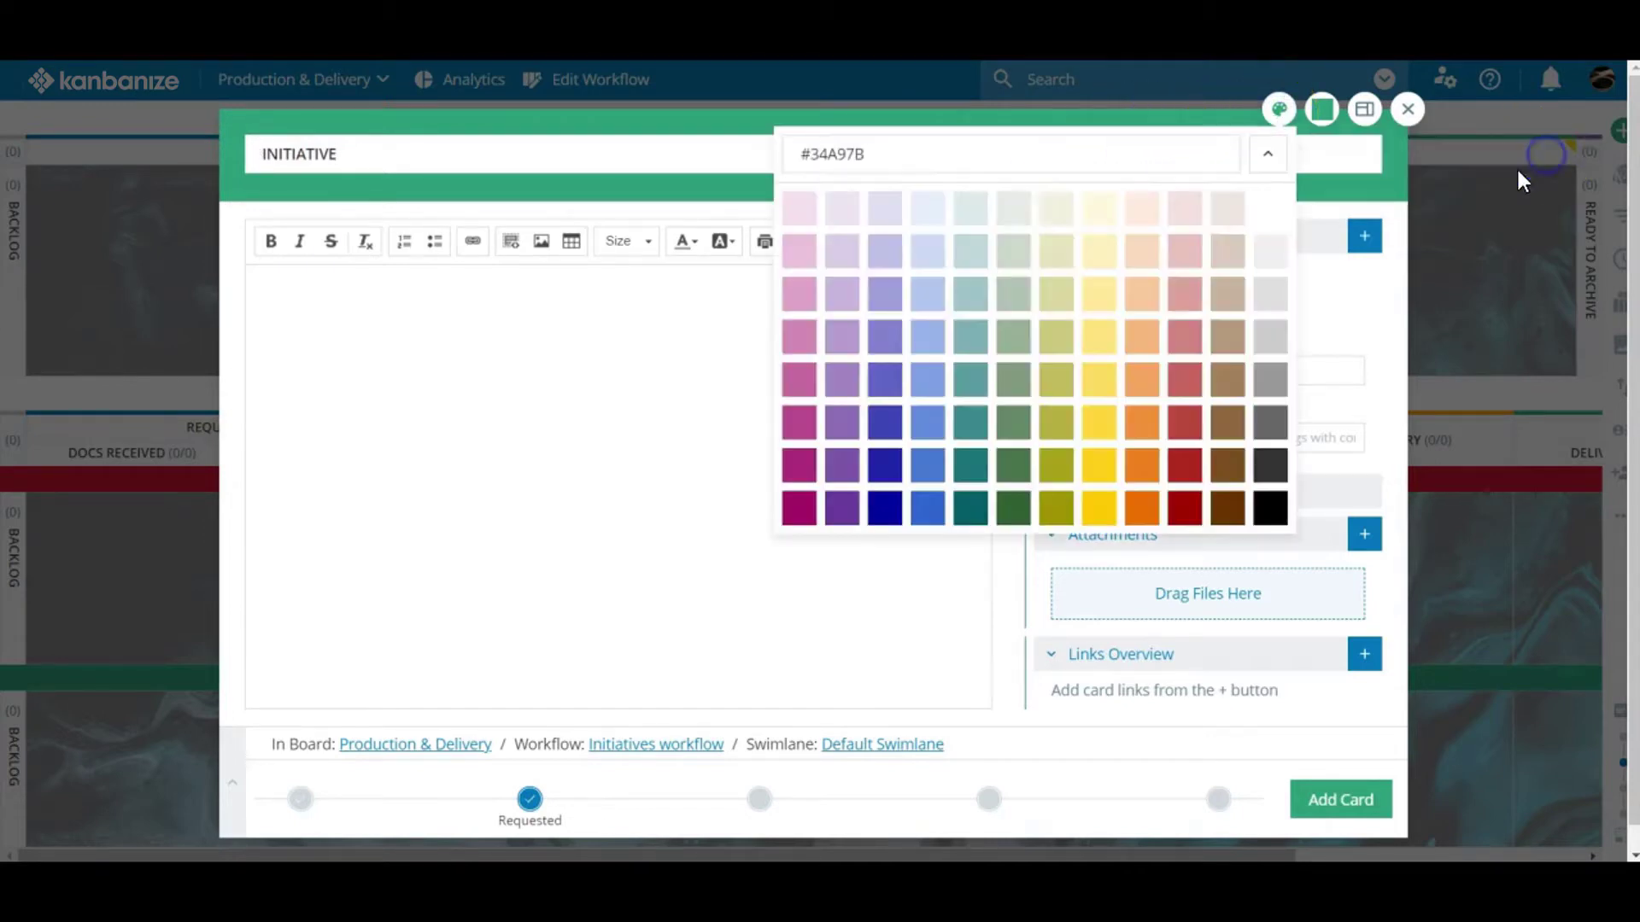
pyautogui.click(801, 339)
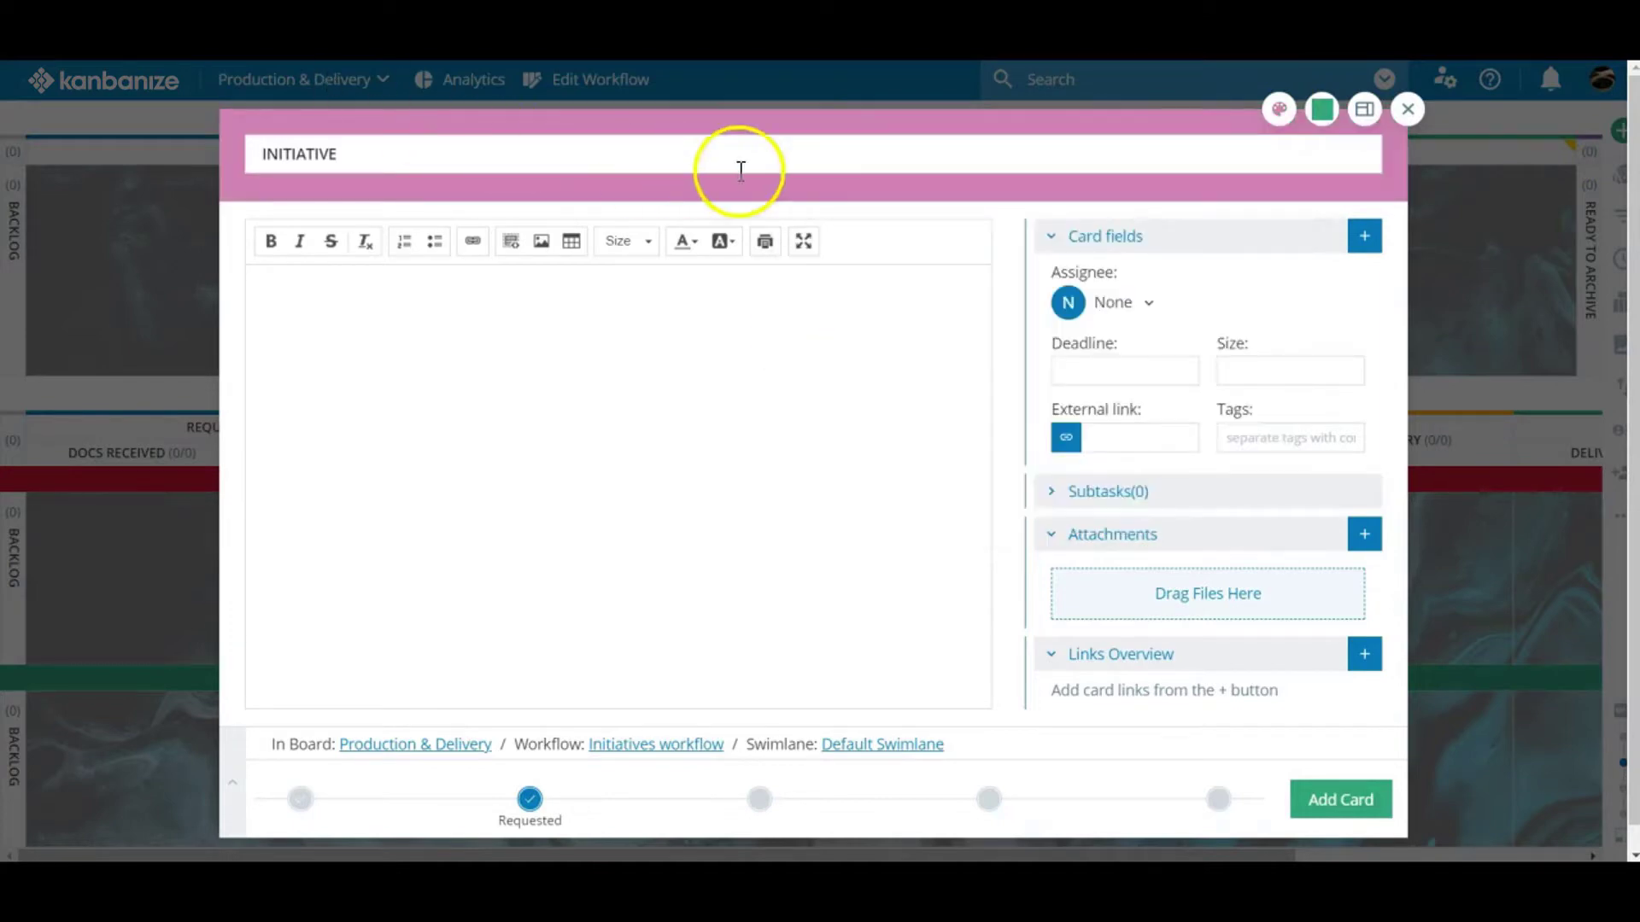
pyautogui.click(1330, 122)
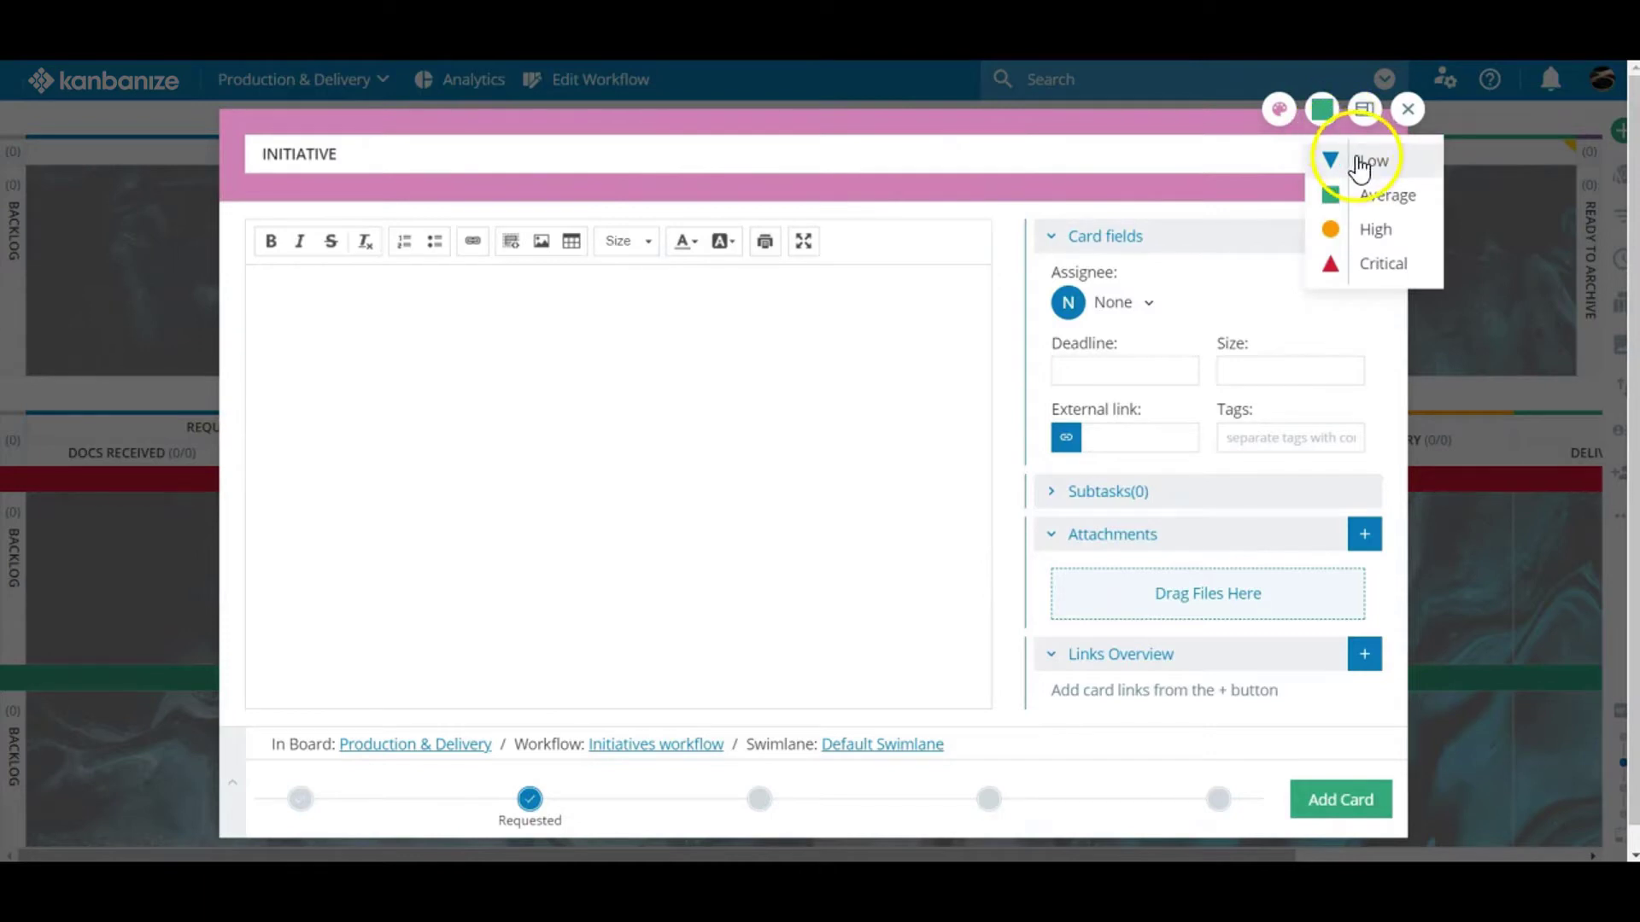
pyautogui.click(1377, 263)
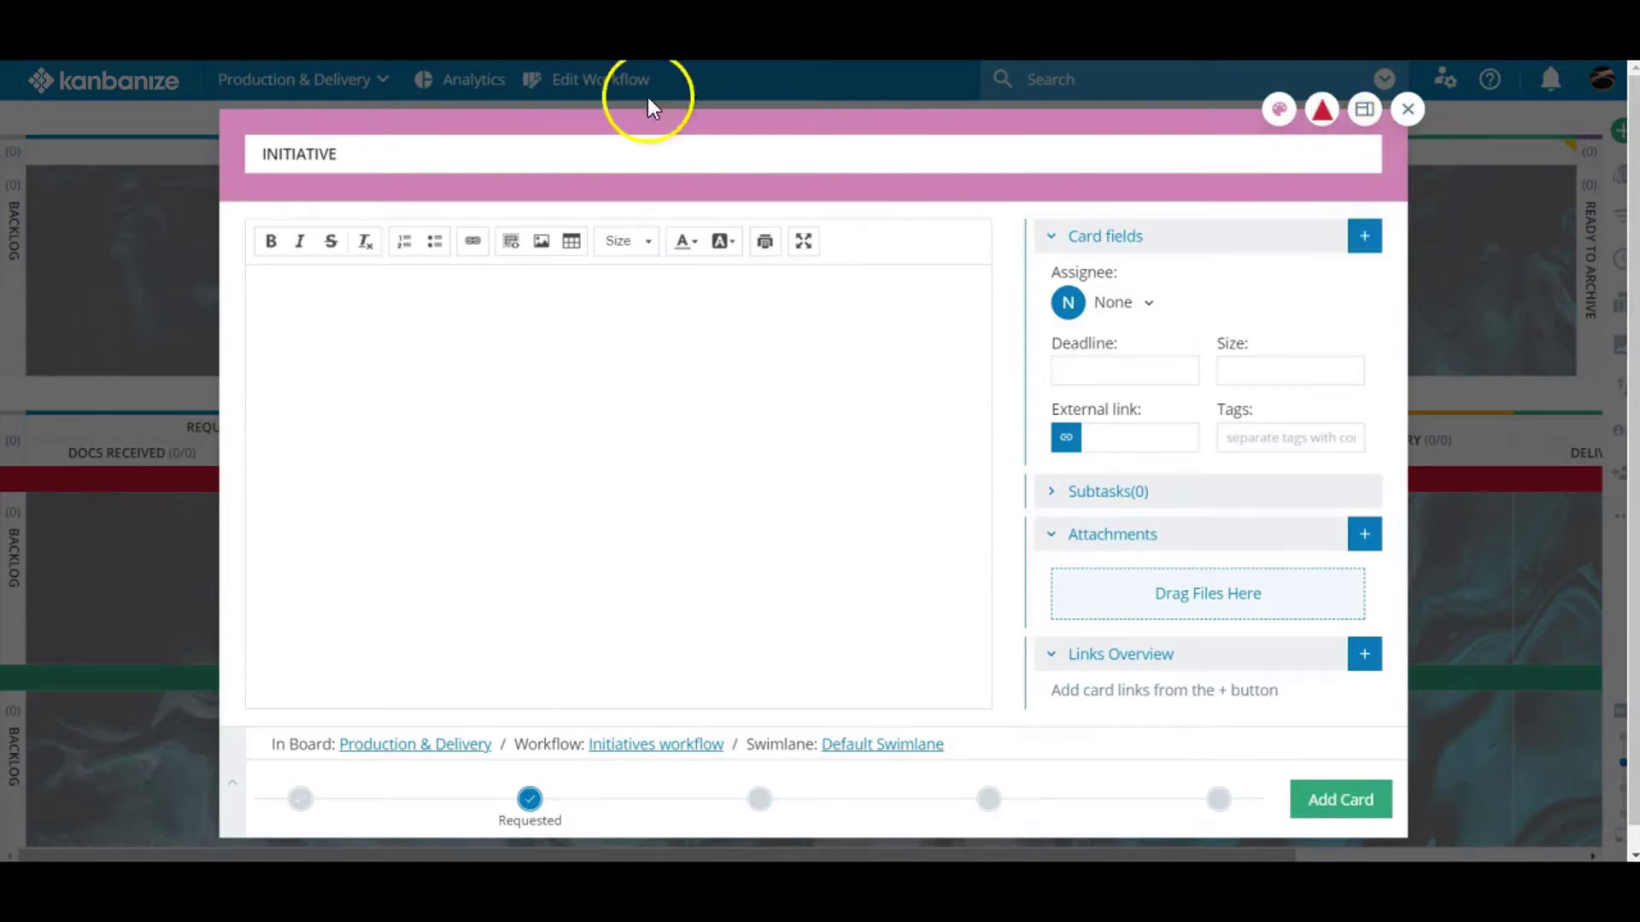
# Apply the Bug template to the card, then choose Continue Editing at the close prompt
pyautogui.click(1371, 119)
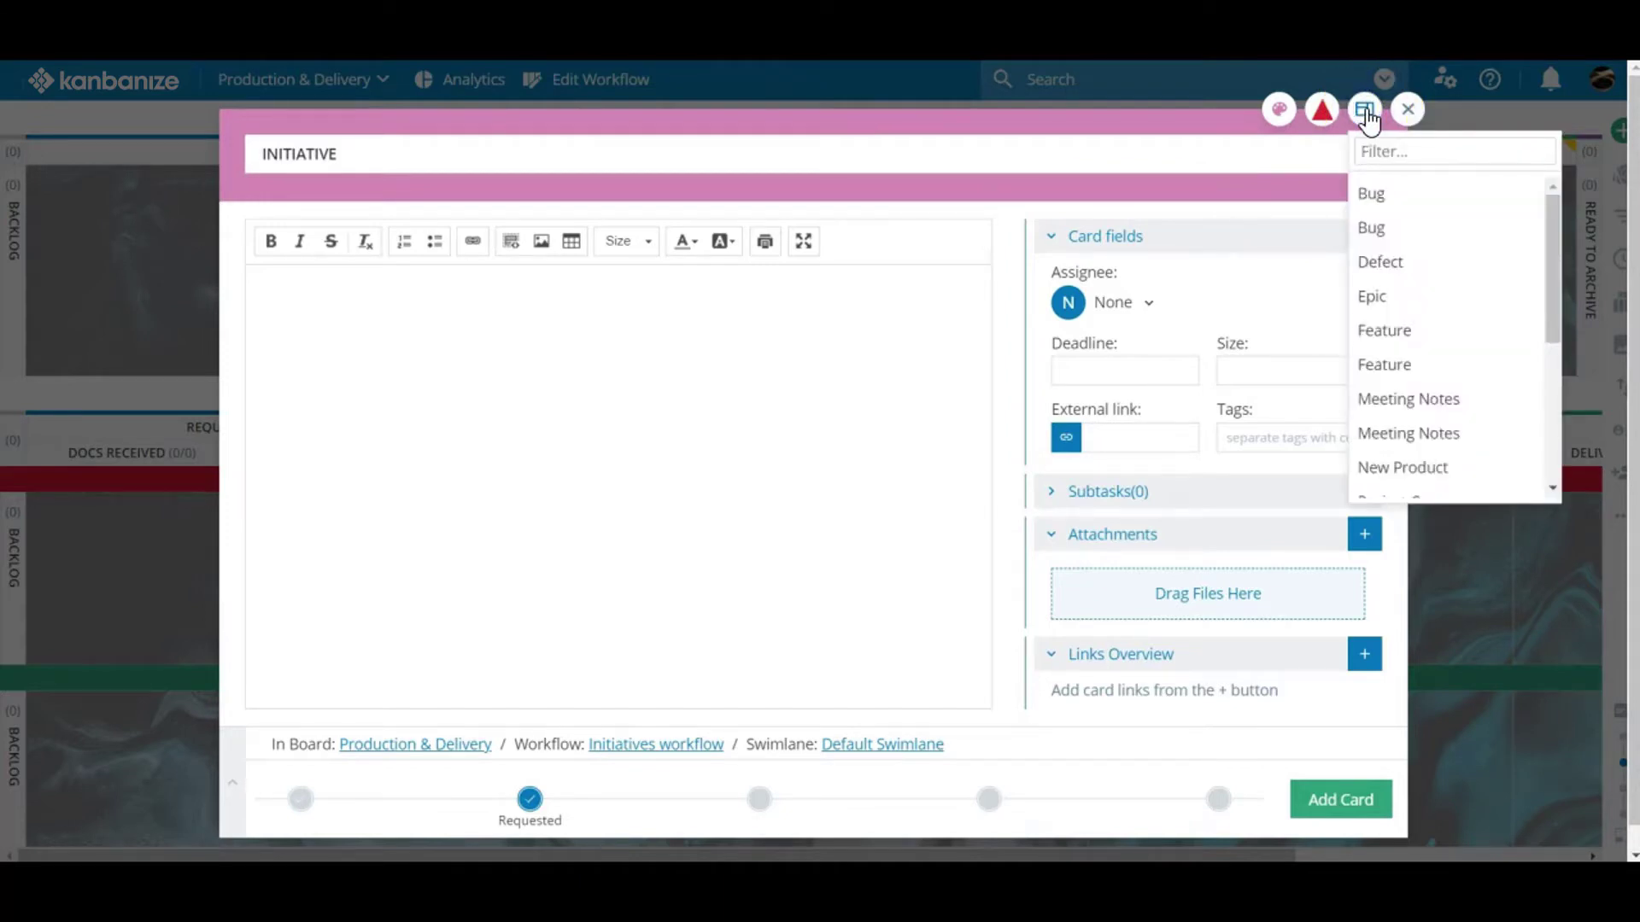
pyautogui.click(1371, 230)
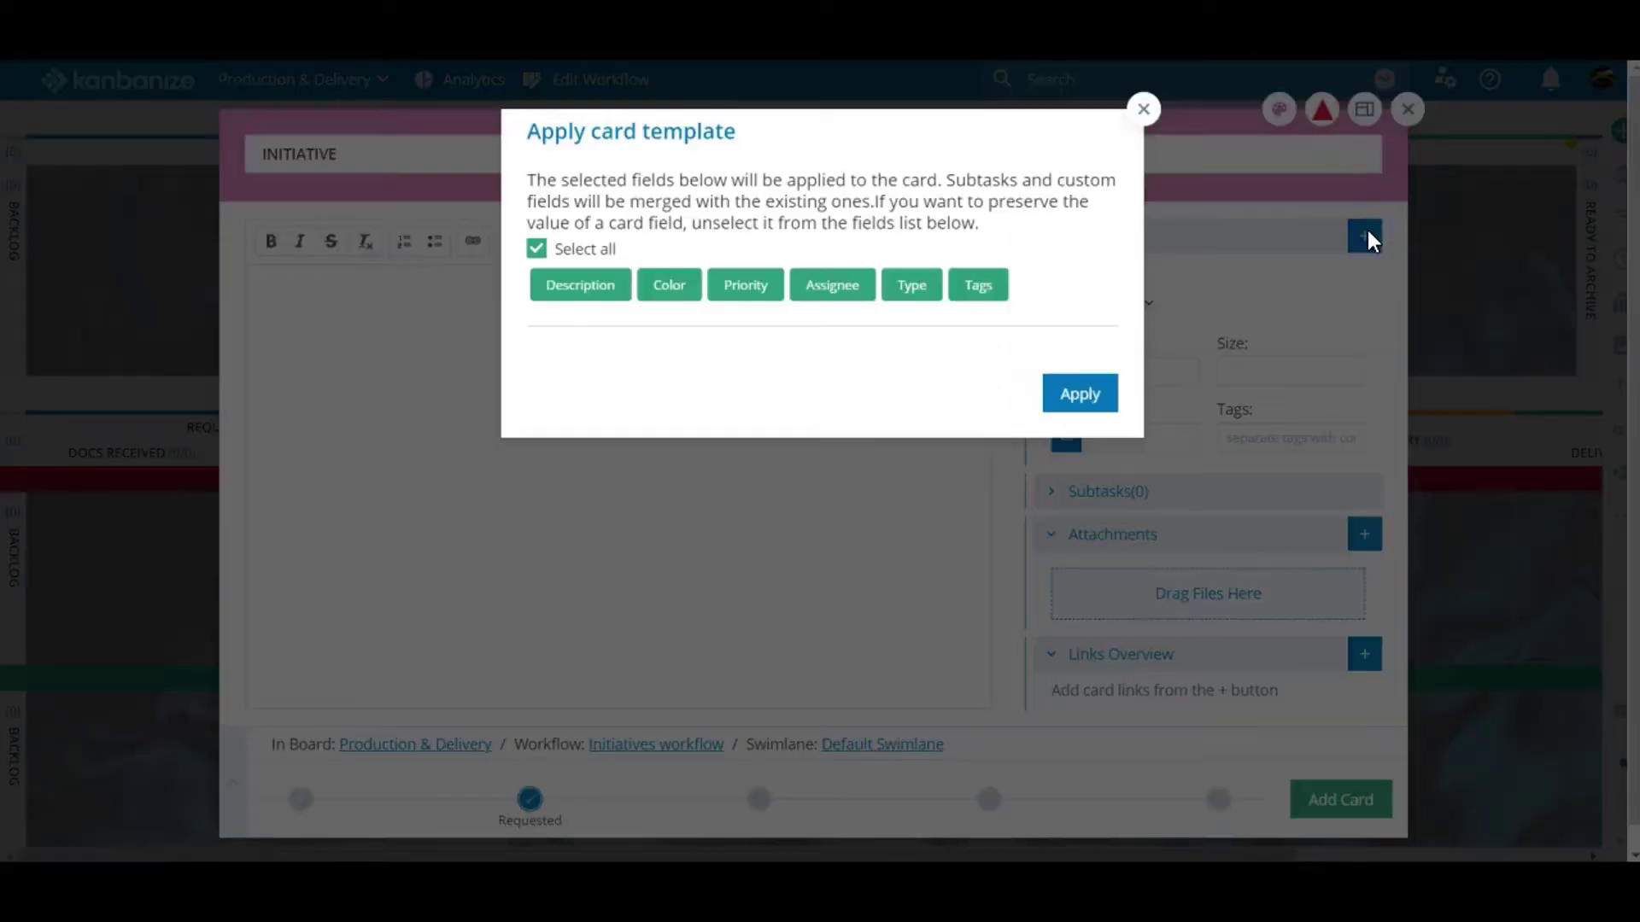
pyautogui.click(1083, 398)
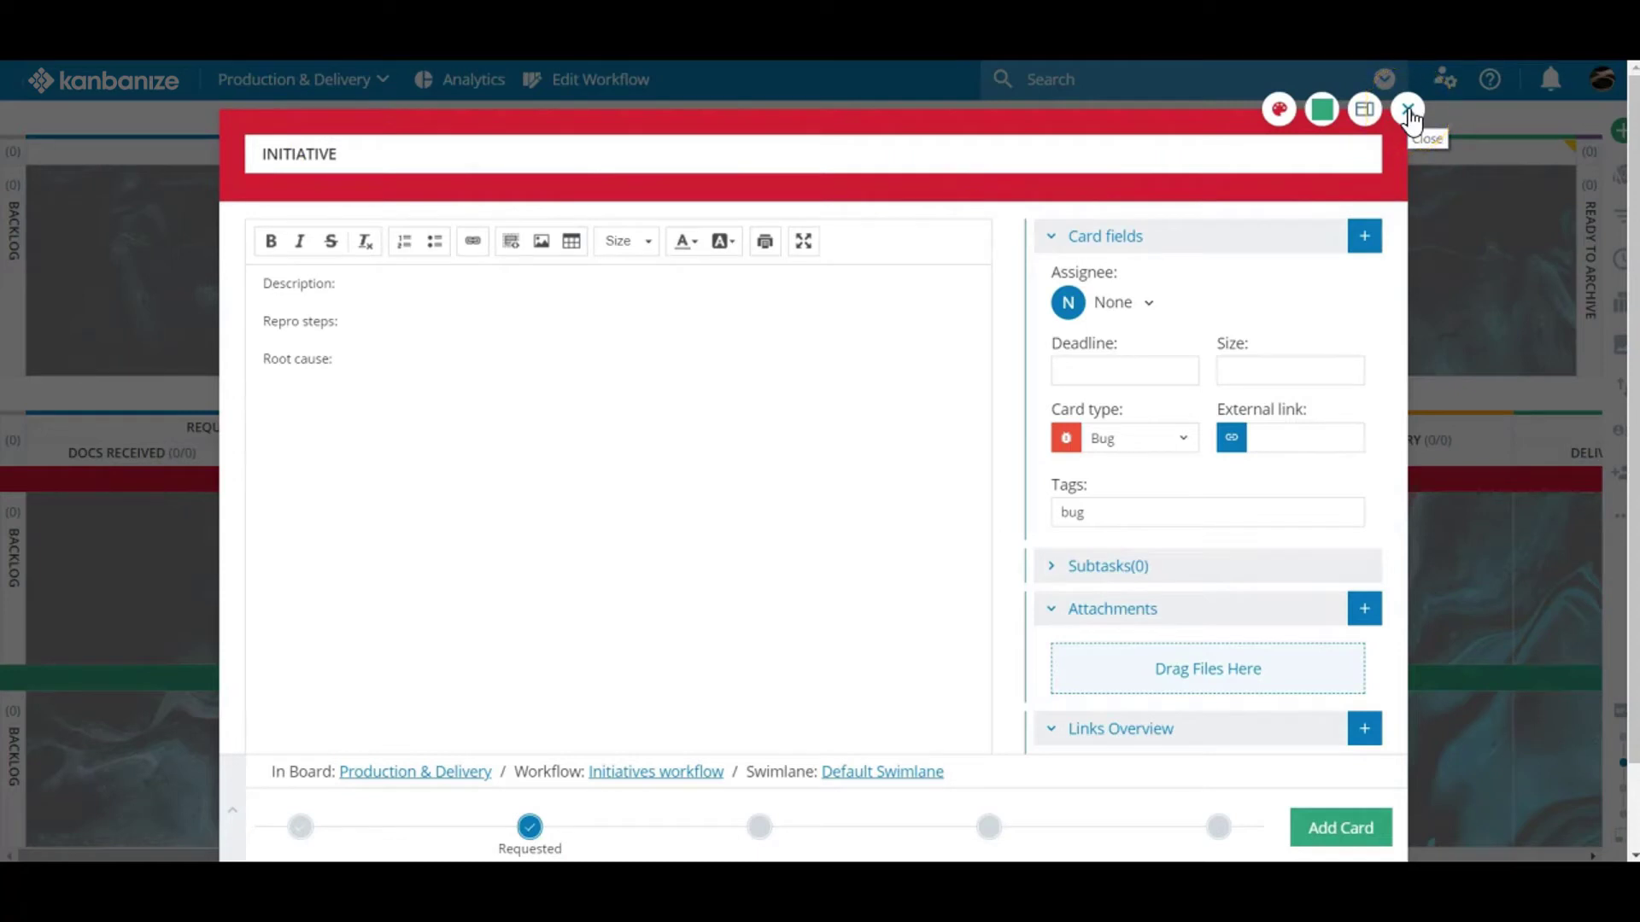
pyautogui.click(1408, 109)
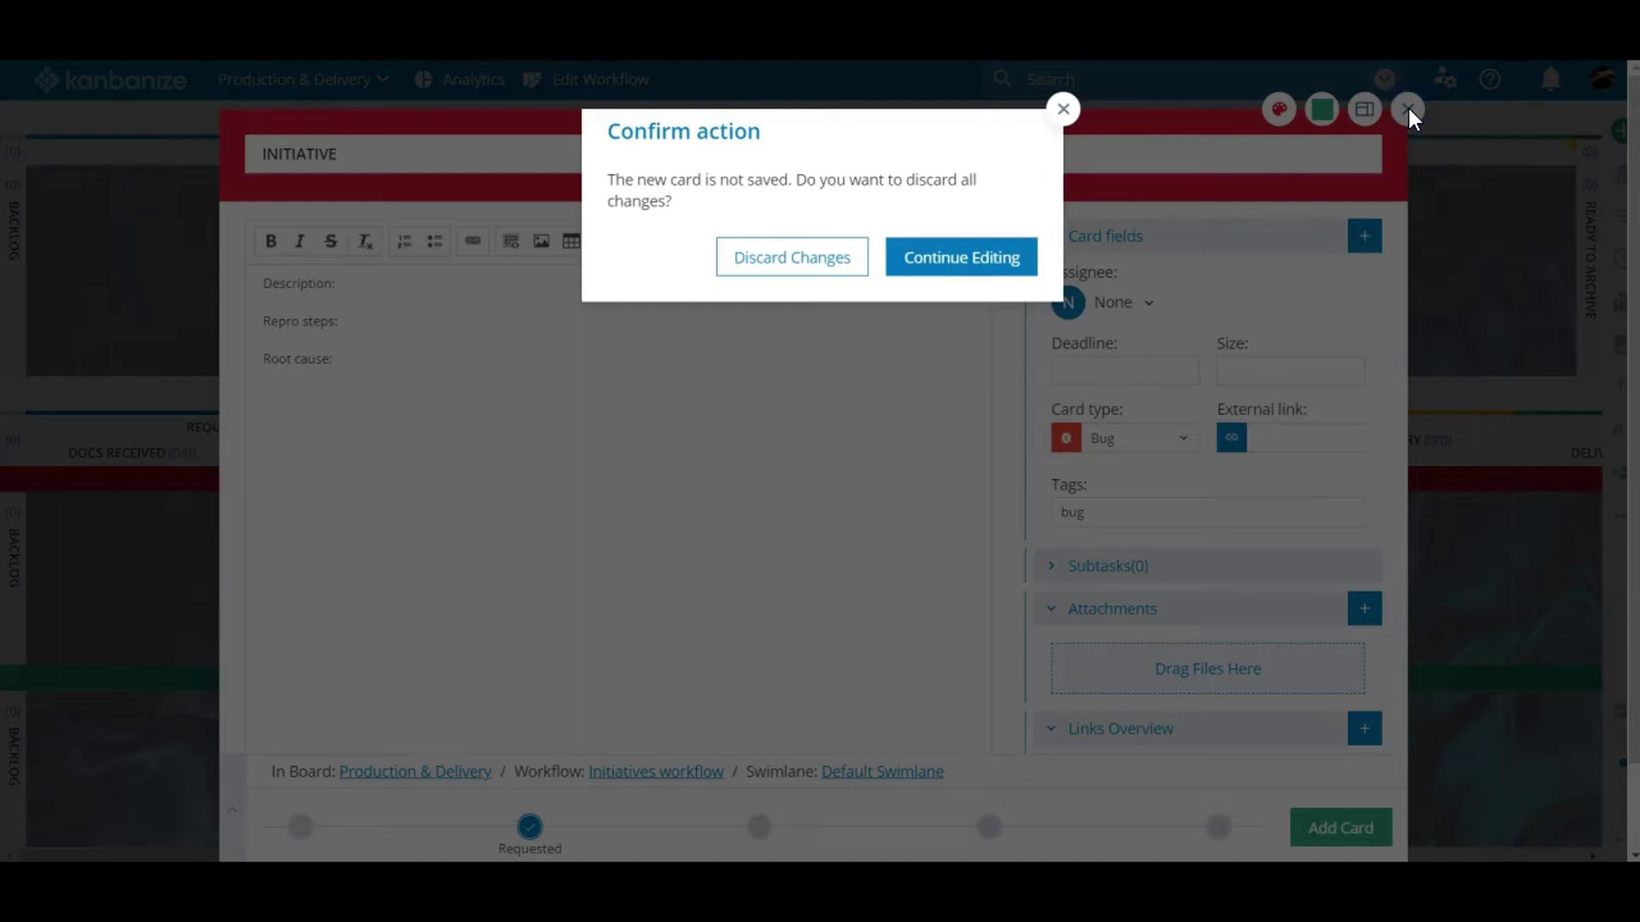
pyautogui.click(933, 259)
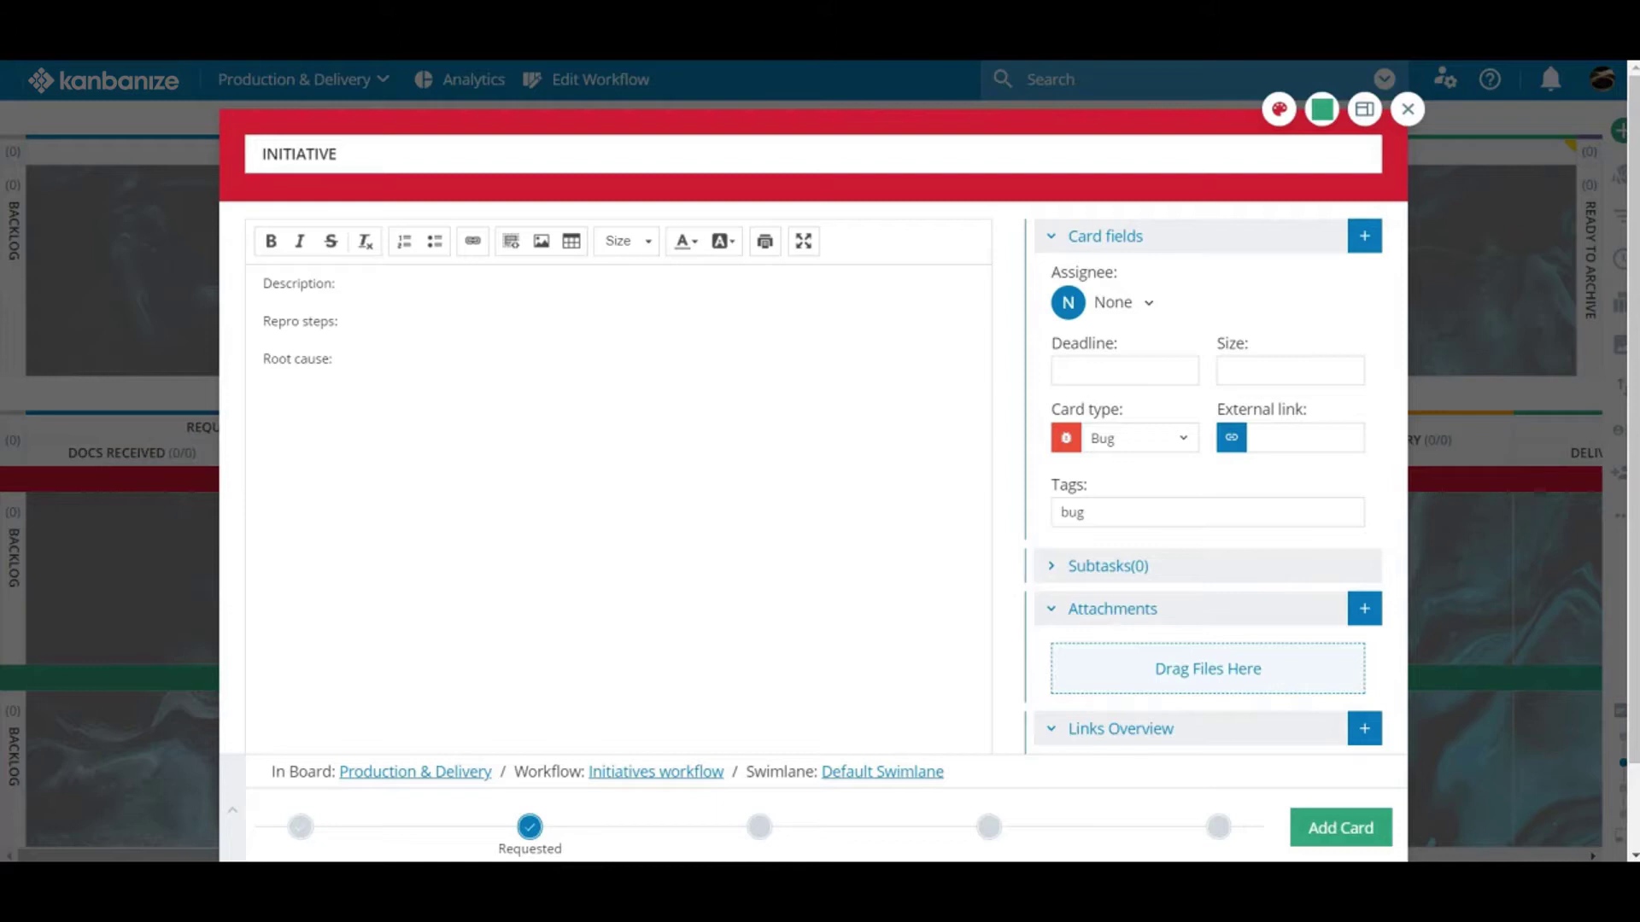
# Fill the description with 'Bug hunting', repro steps 'None' and root cause 'Unknown'
pyautogui.click(385, 300)
pyautogui.write('Bug h')
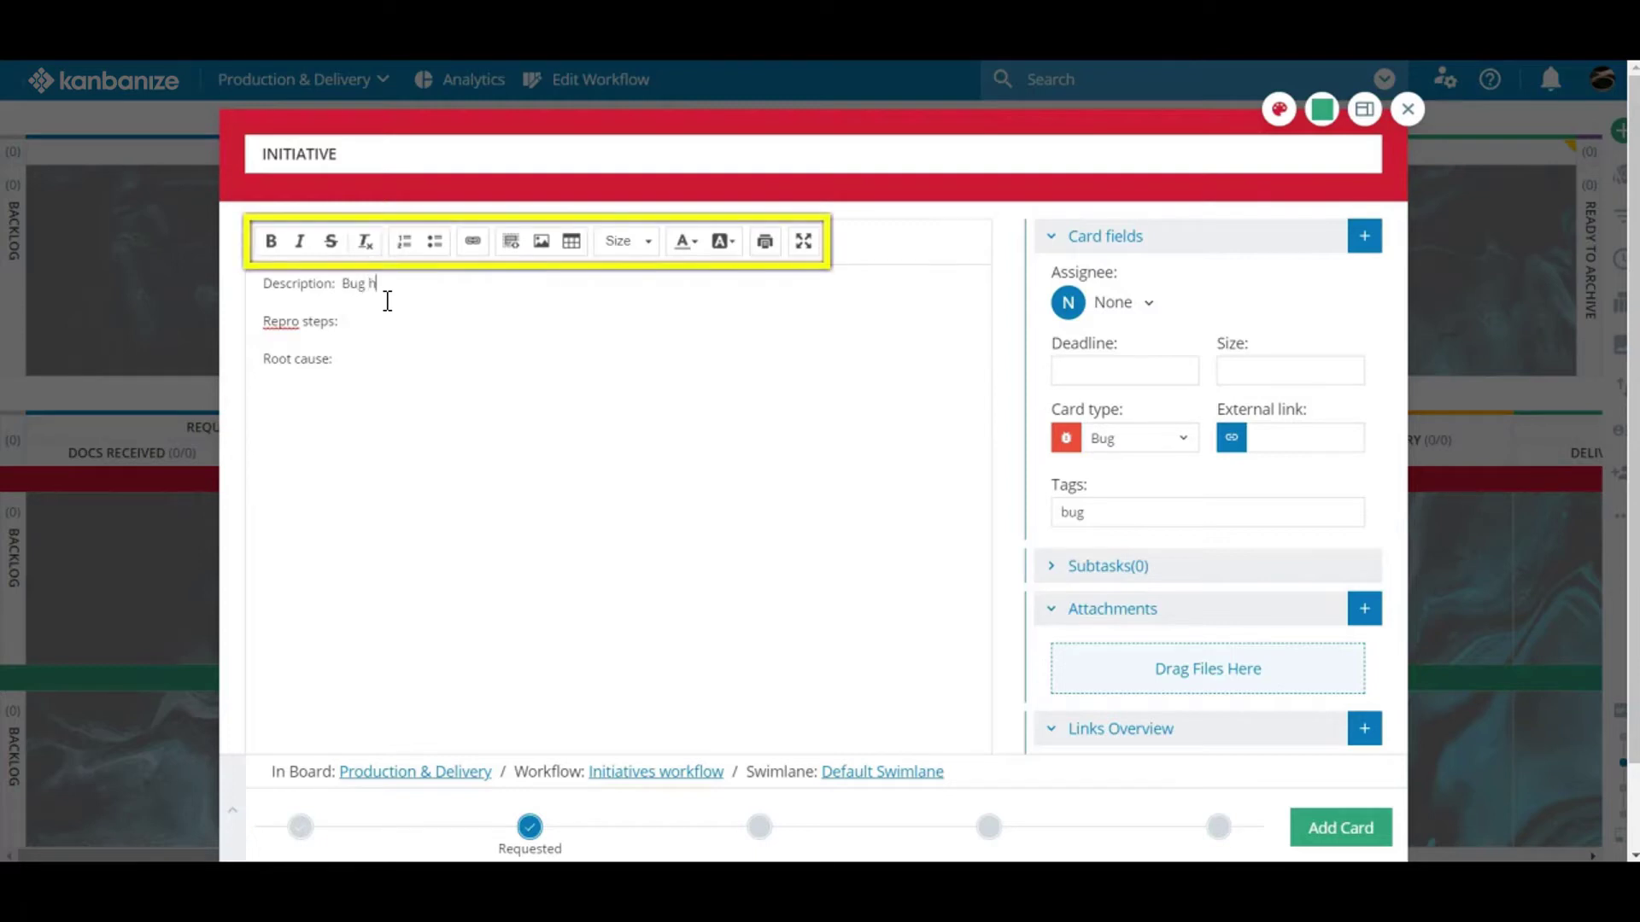
pyautogui.write('unting')
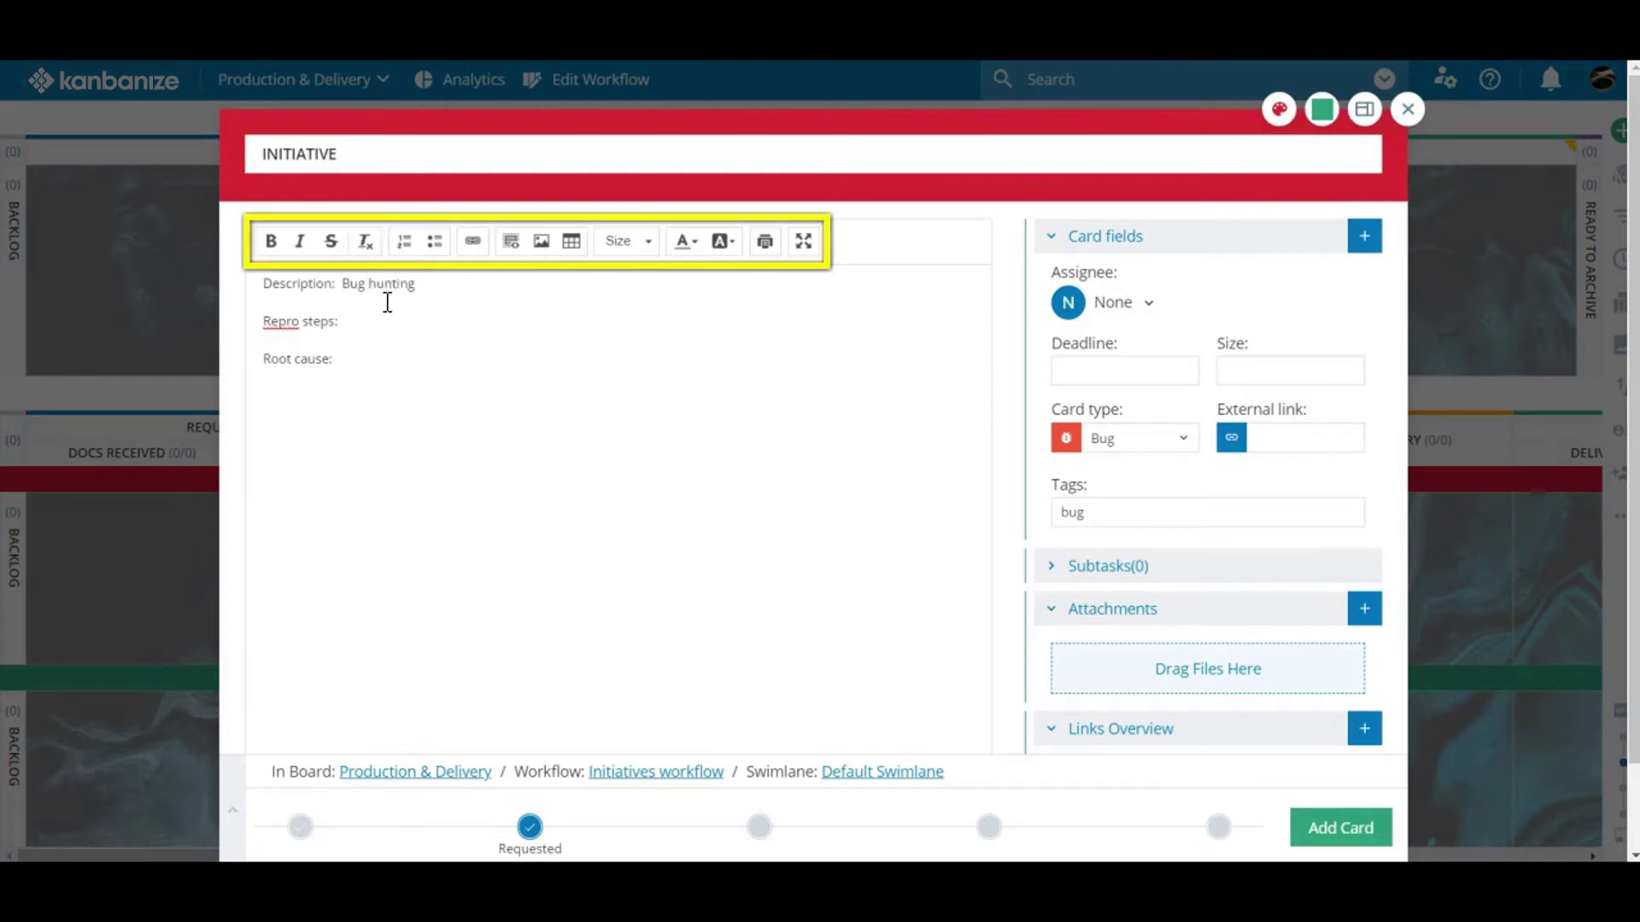
pyautogui.click(378, 330)
pyautogui.write('None')
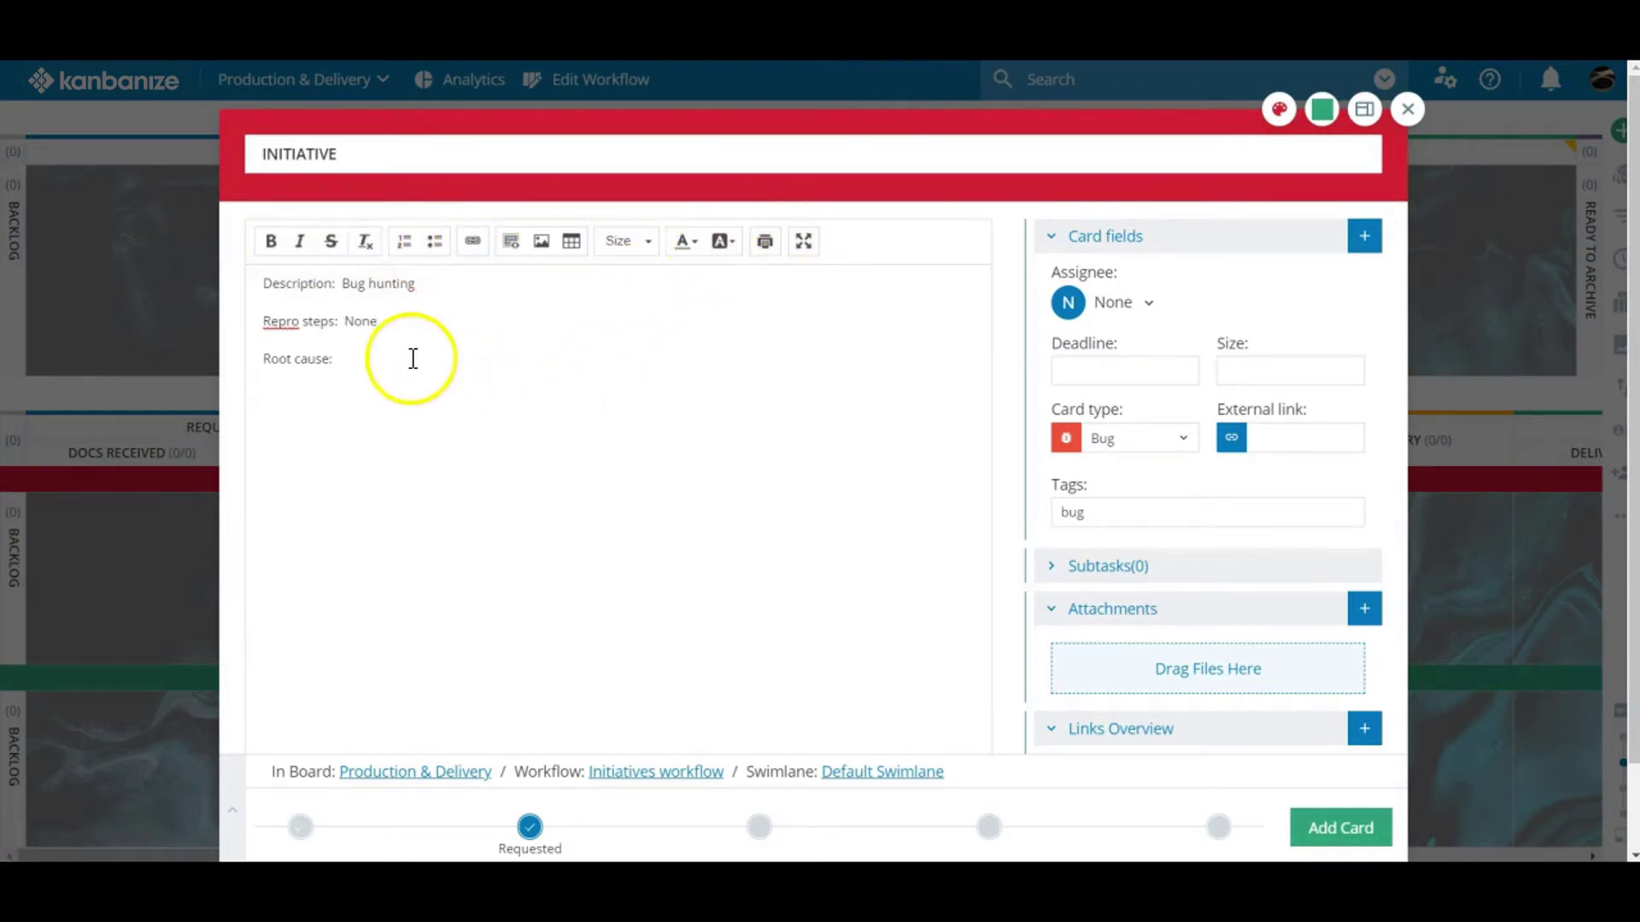
pyautogui.write('Unknown')
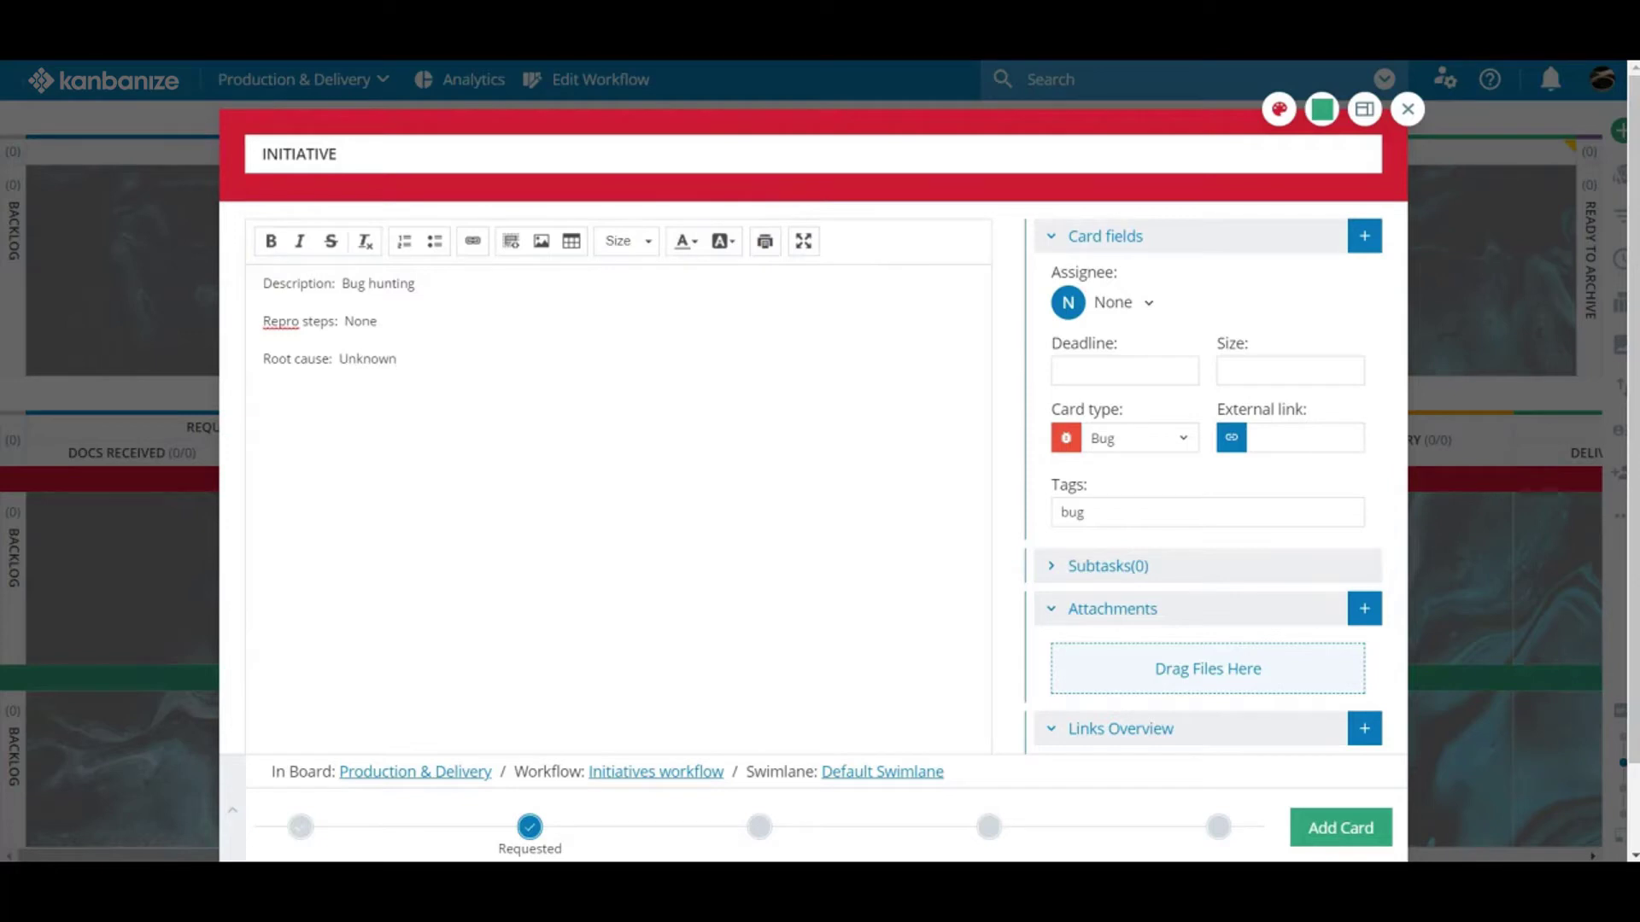
# Open and dismiss the attachment upload options, then expand Attachments again
pyautogui.click(1364, 610)
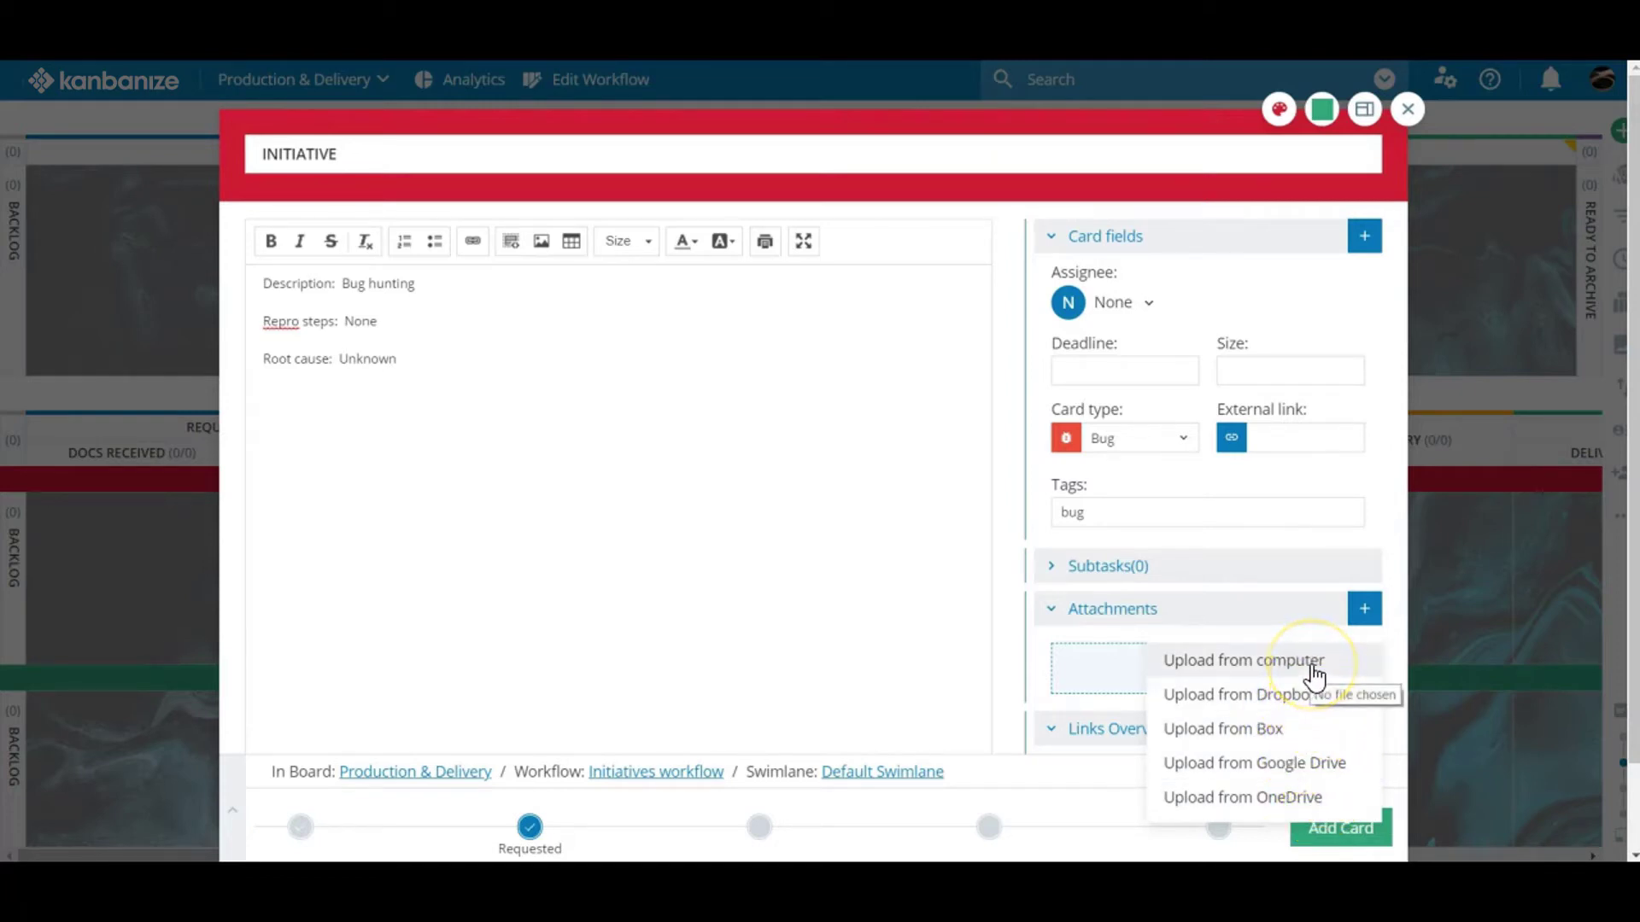
pyautogui.click(1322, 608)
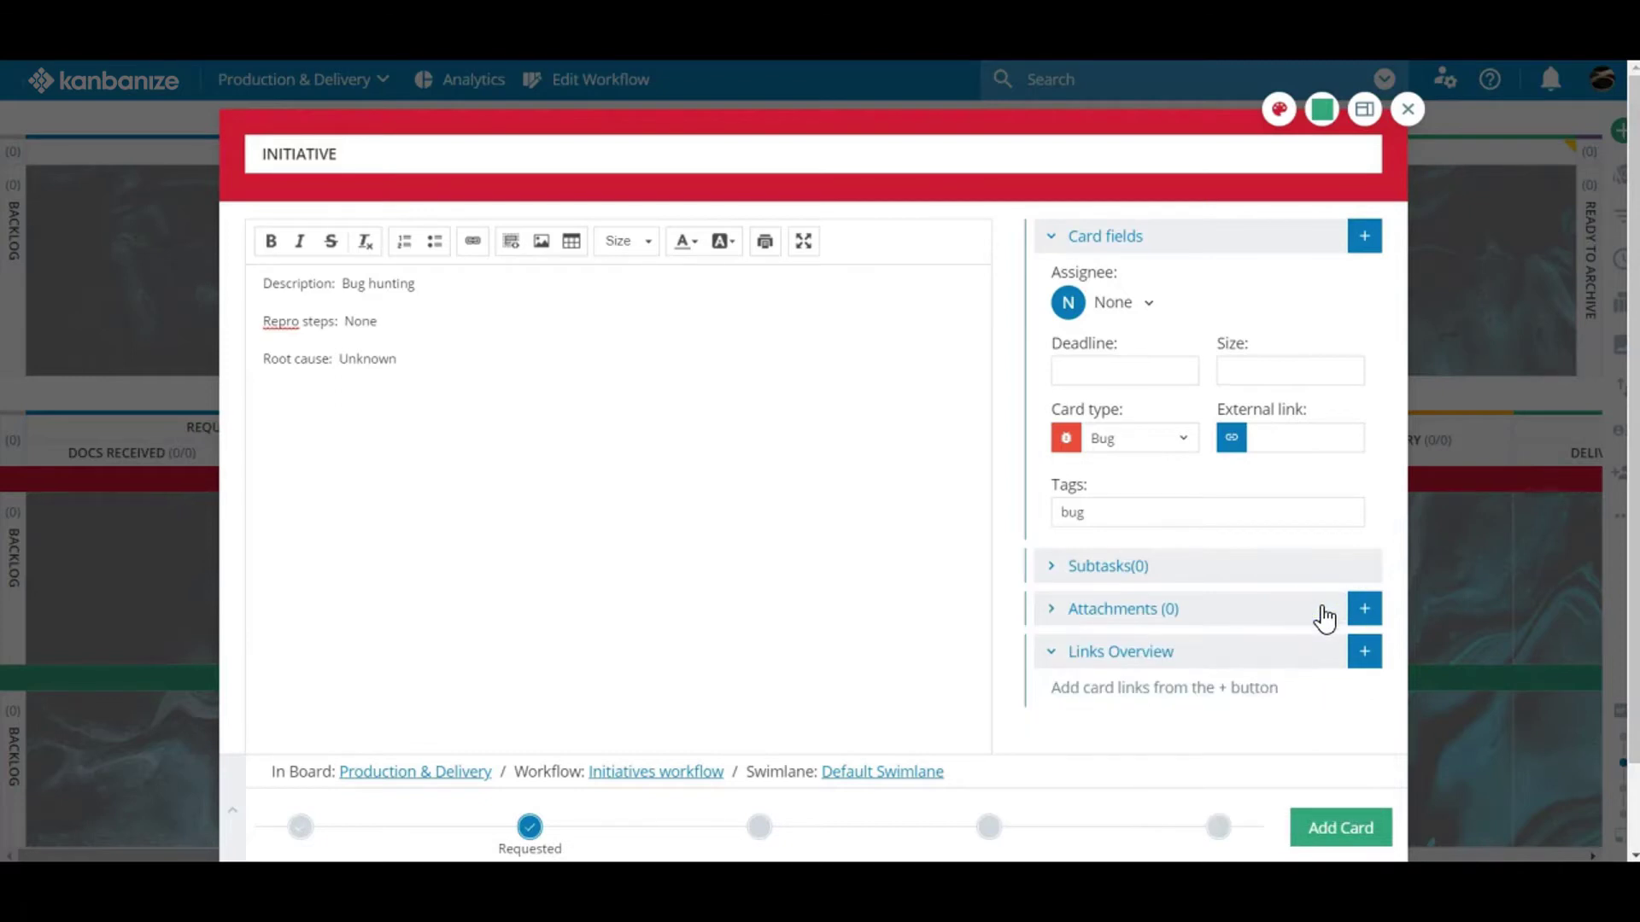
pyautogui.click(1324, 613)
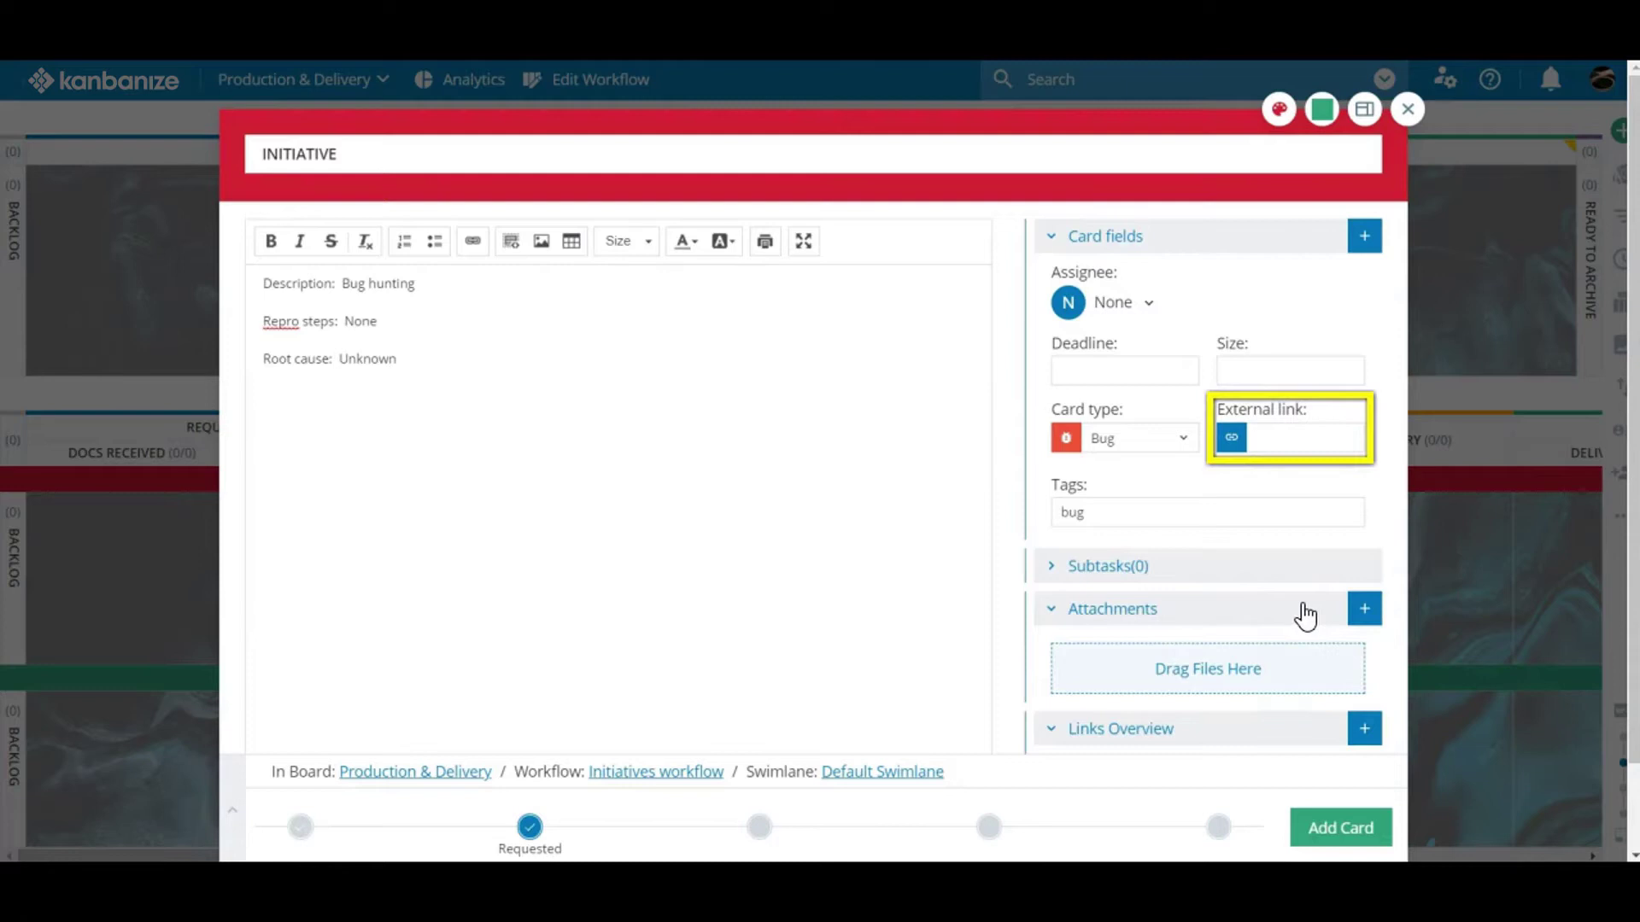
# Assign the card to a team member
pyautogui.click(1290, 440)
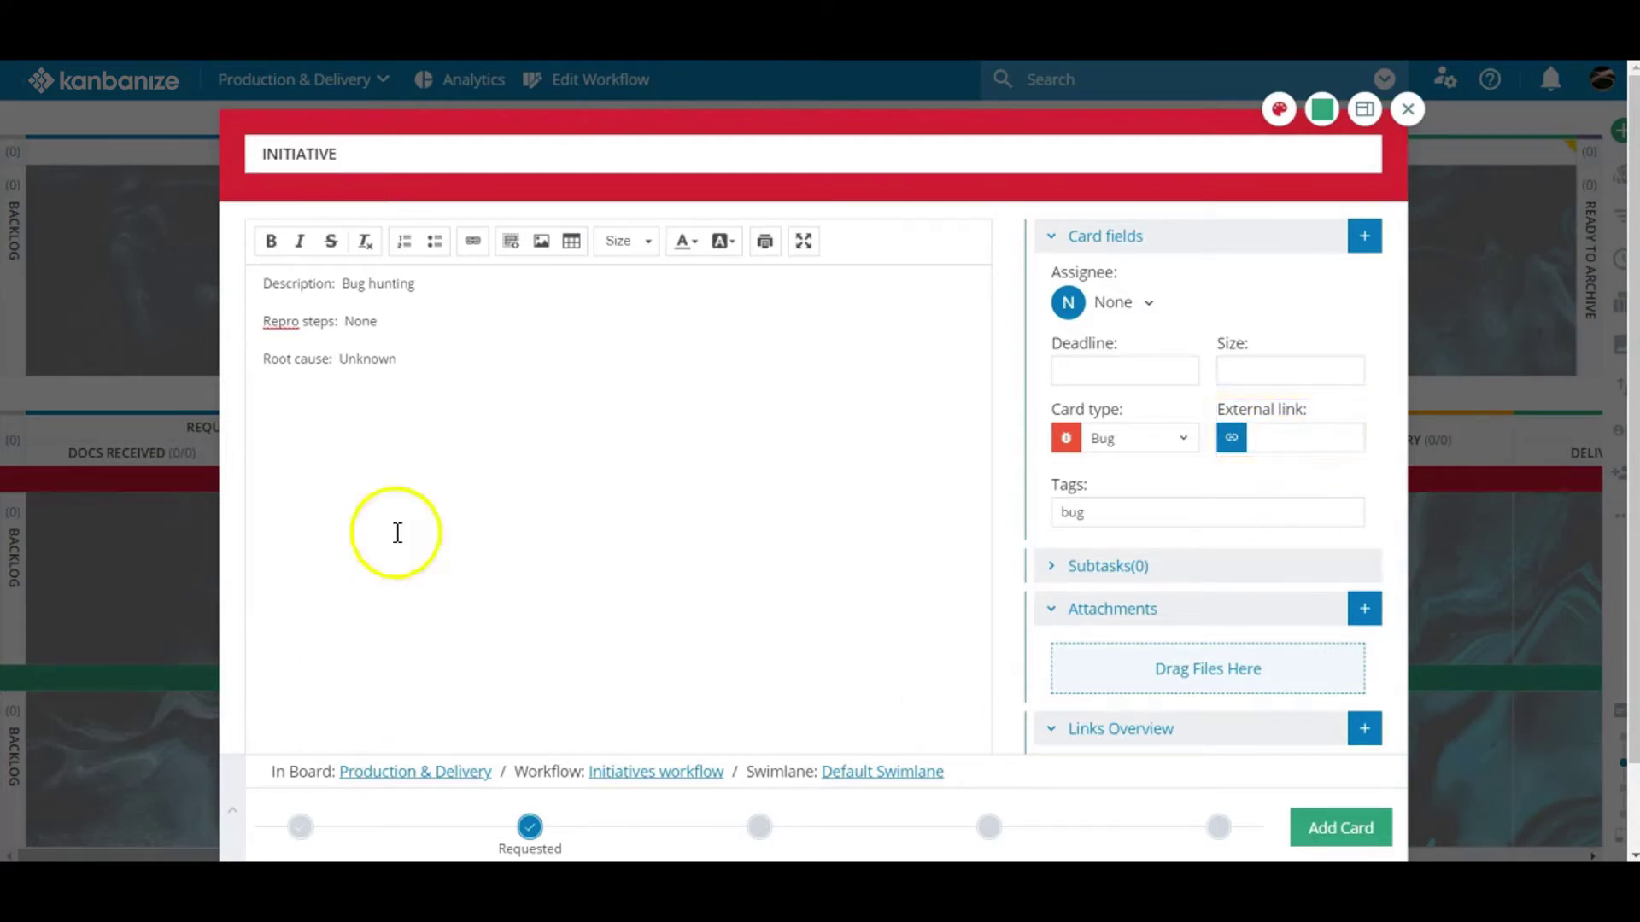
pyautogui.click(1070, 308)
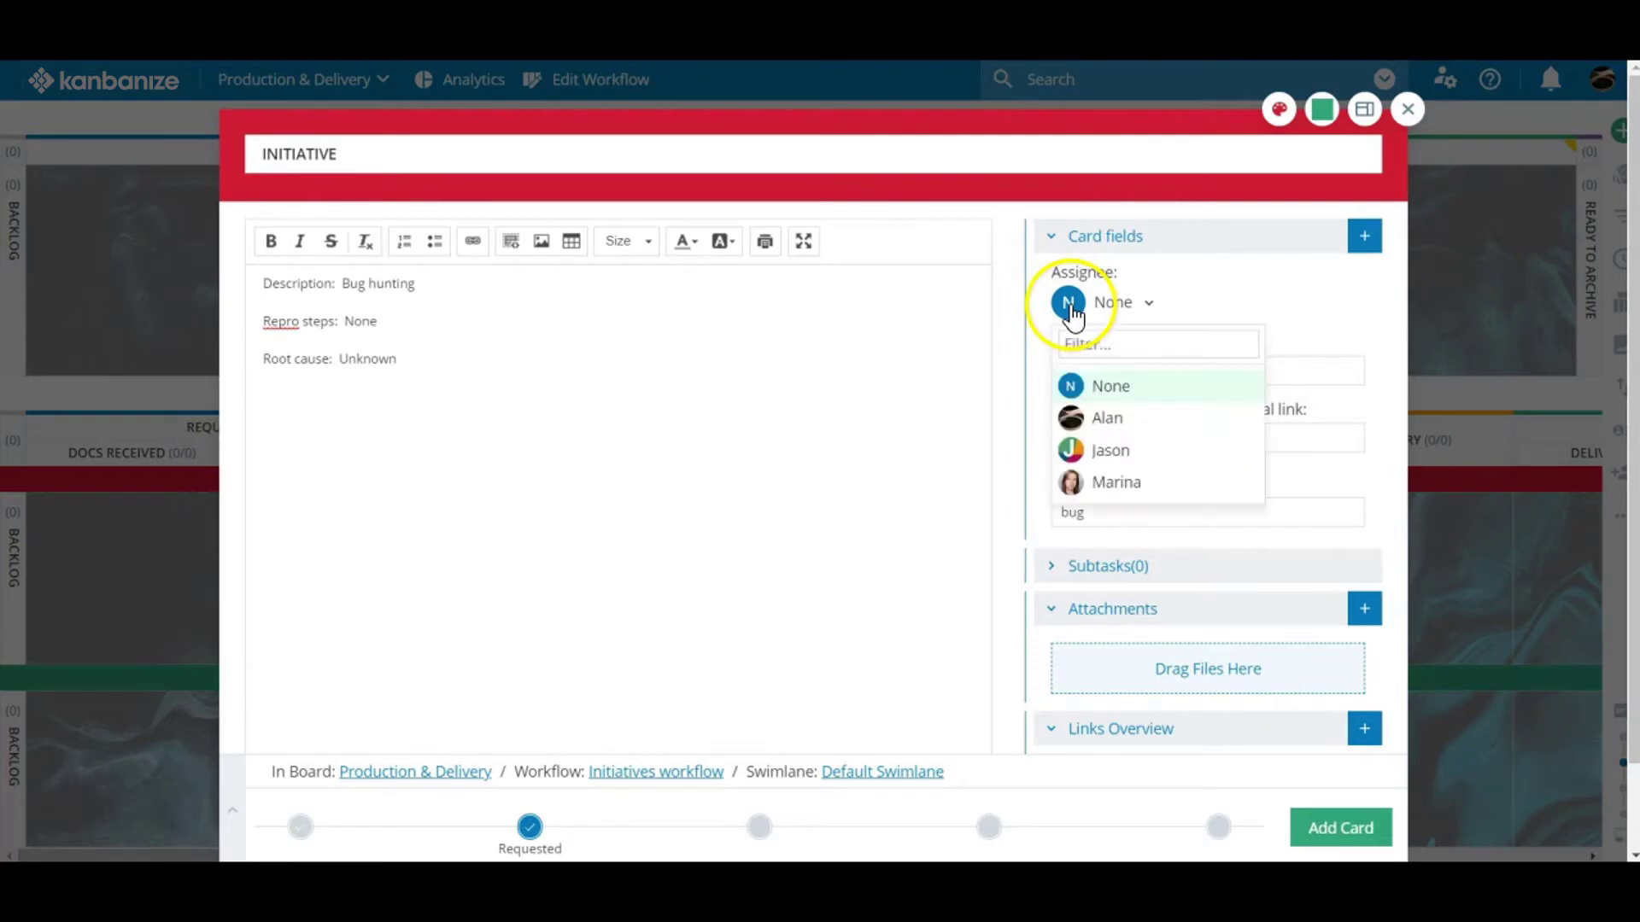
pyautogui.click(1102, 421)
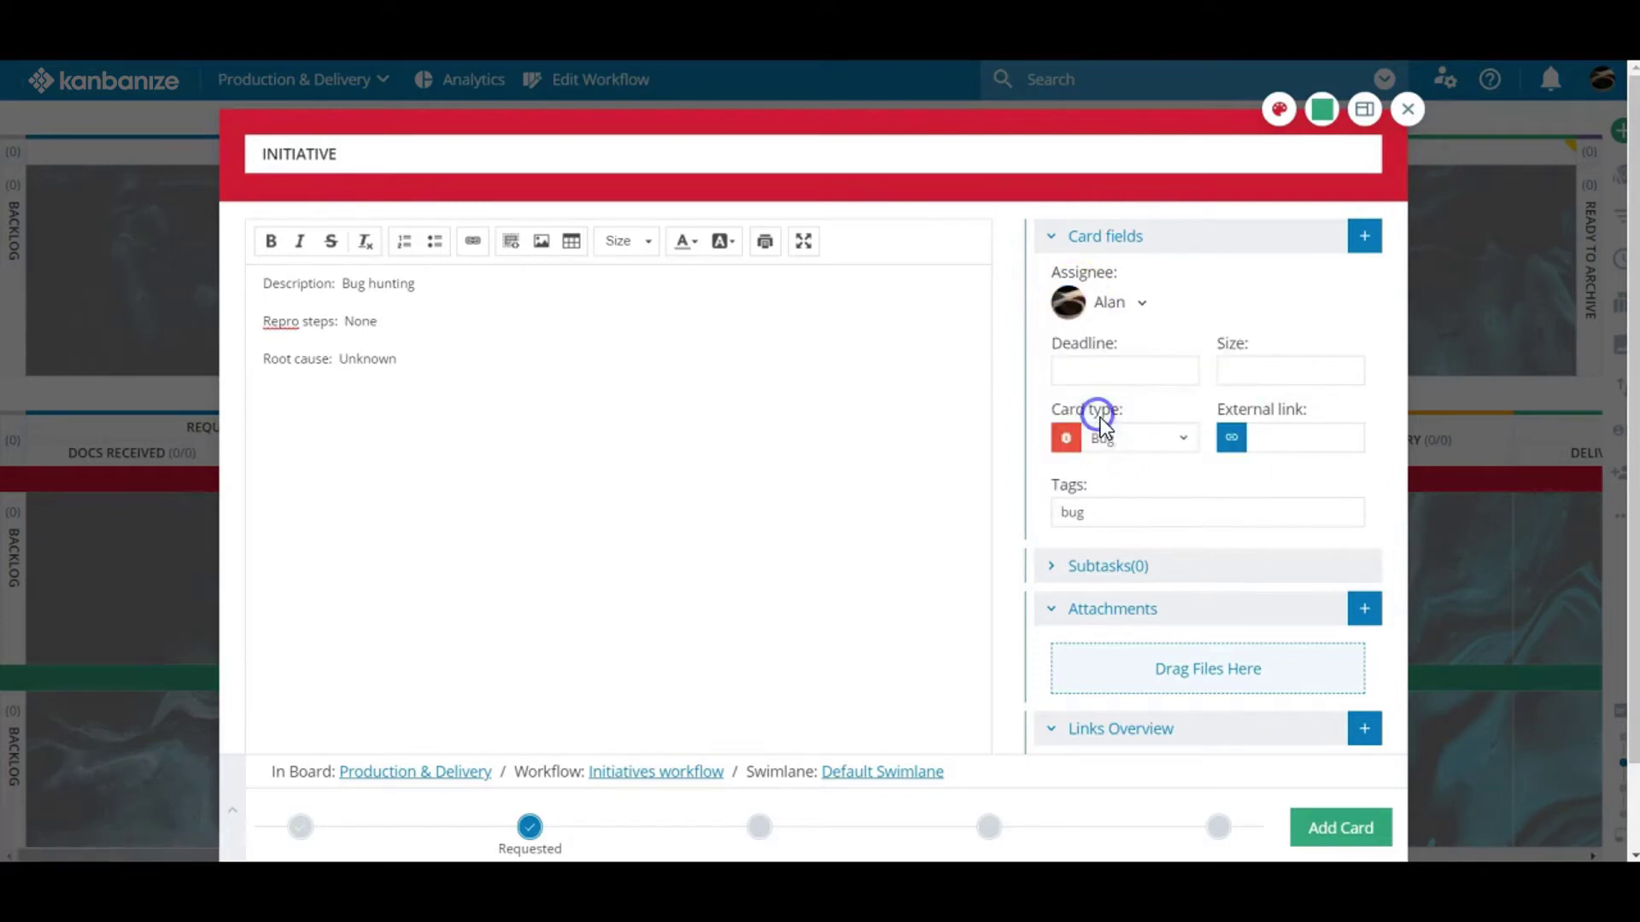
# Add a Watcher field and make another team member watch the card
pyautogui.click(1364, 237)
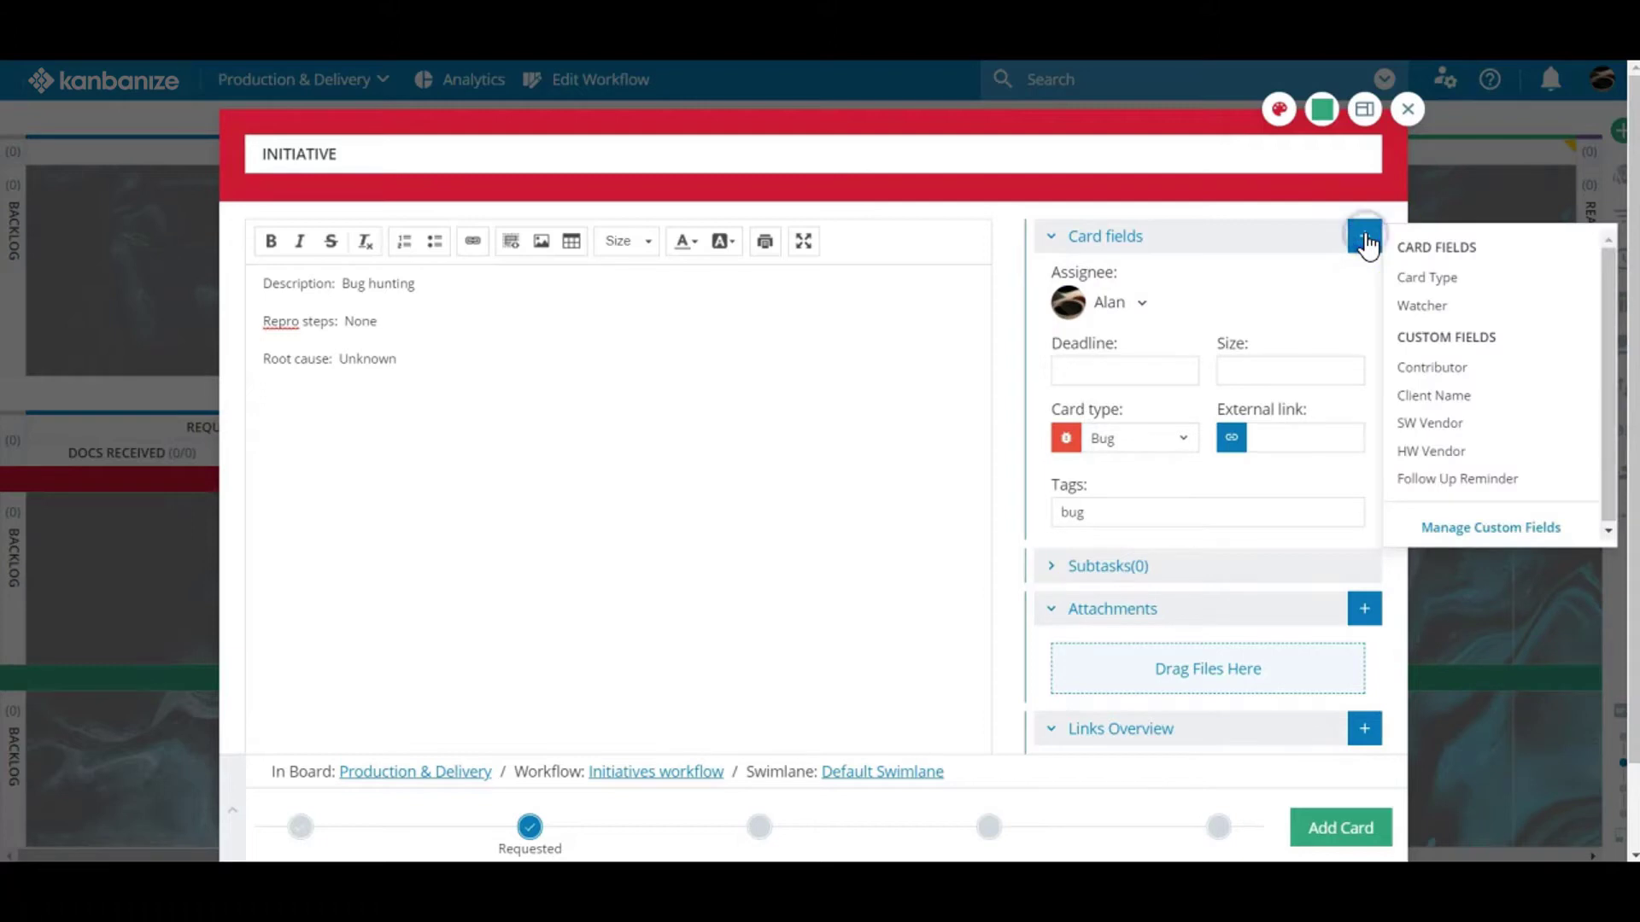
pyautogui.click(1422, 306)
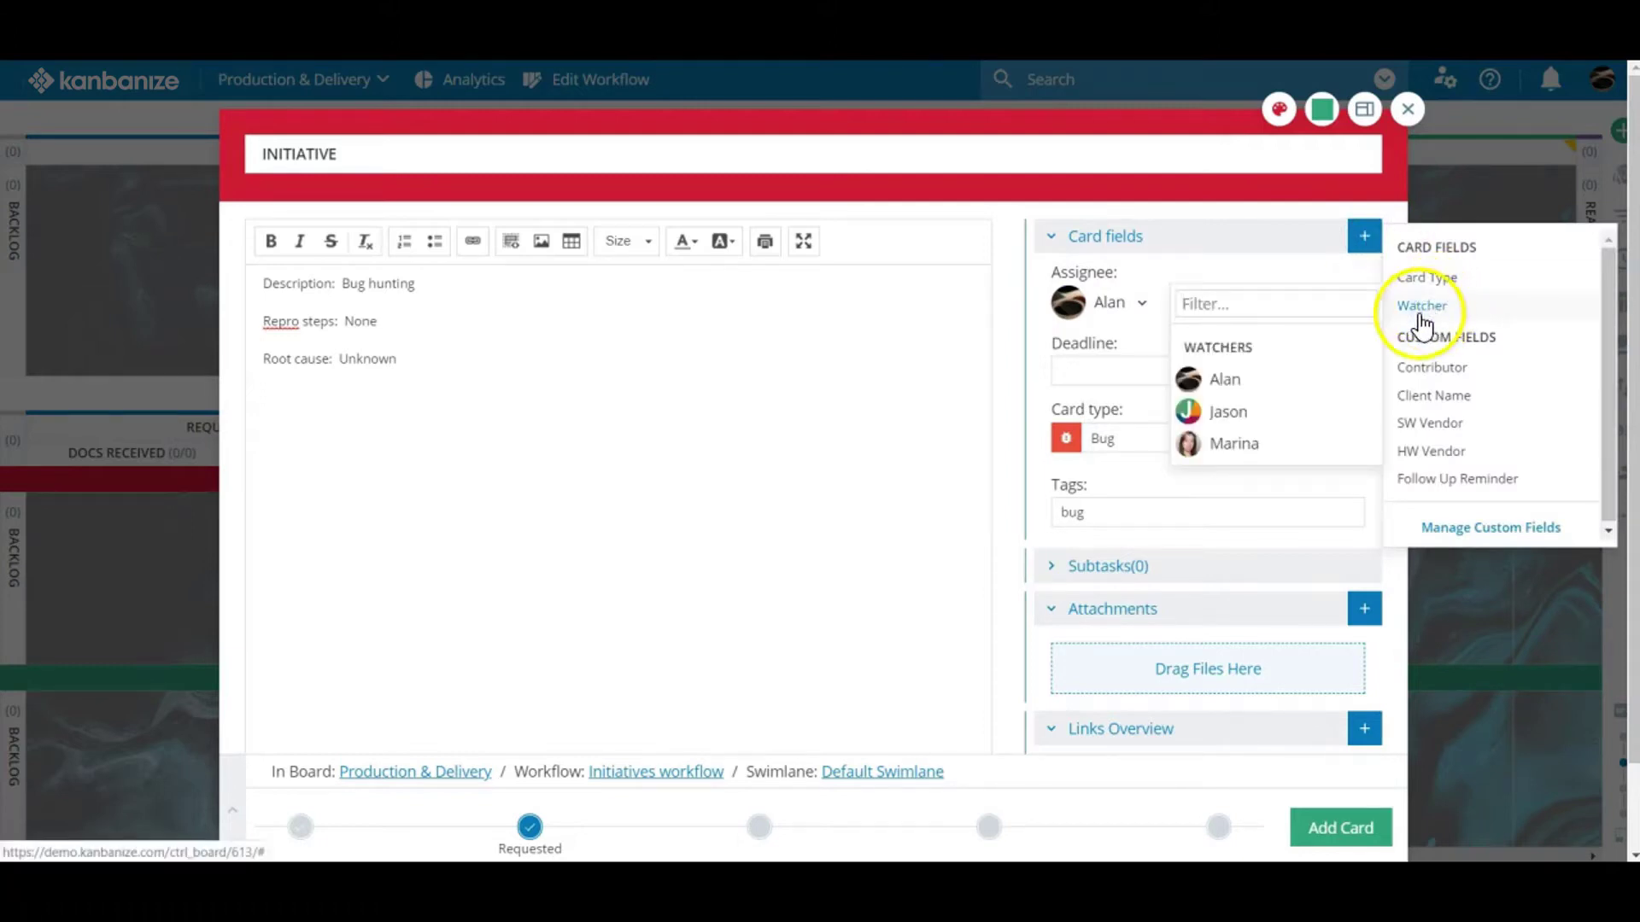
pyautogui.click(1245, 414)
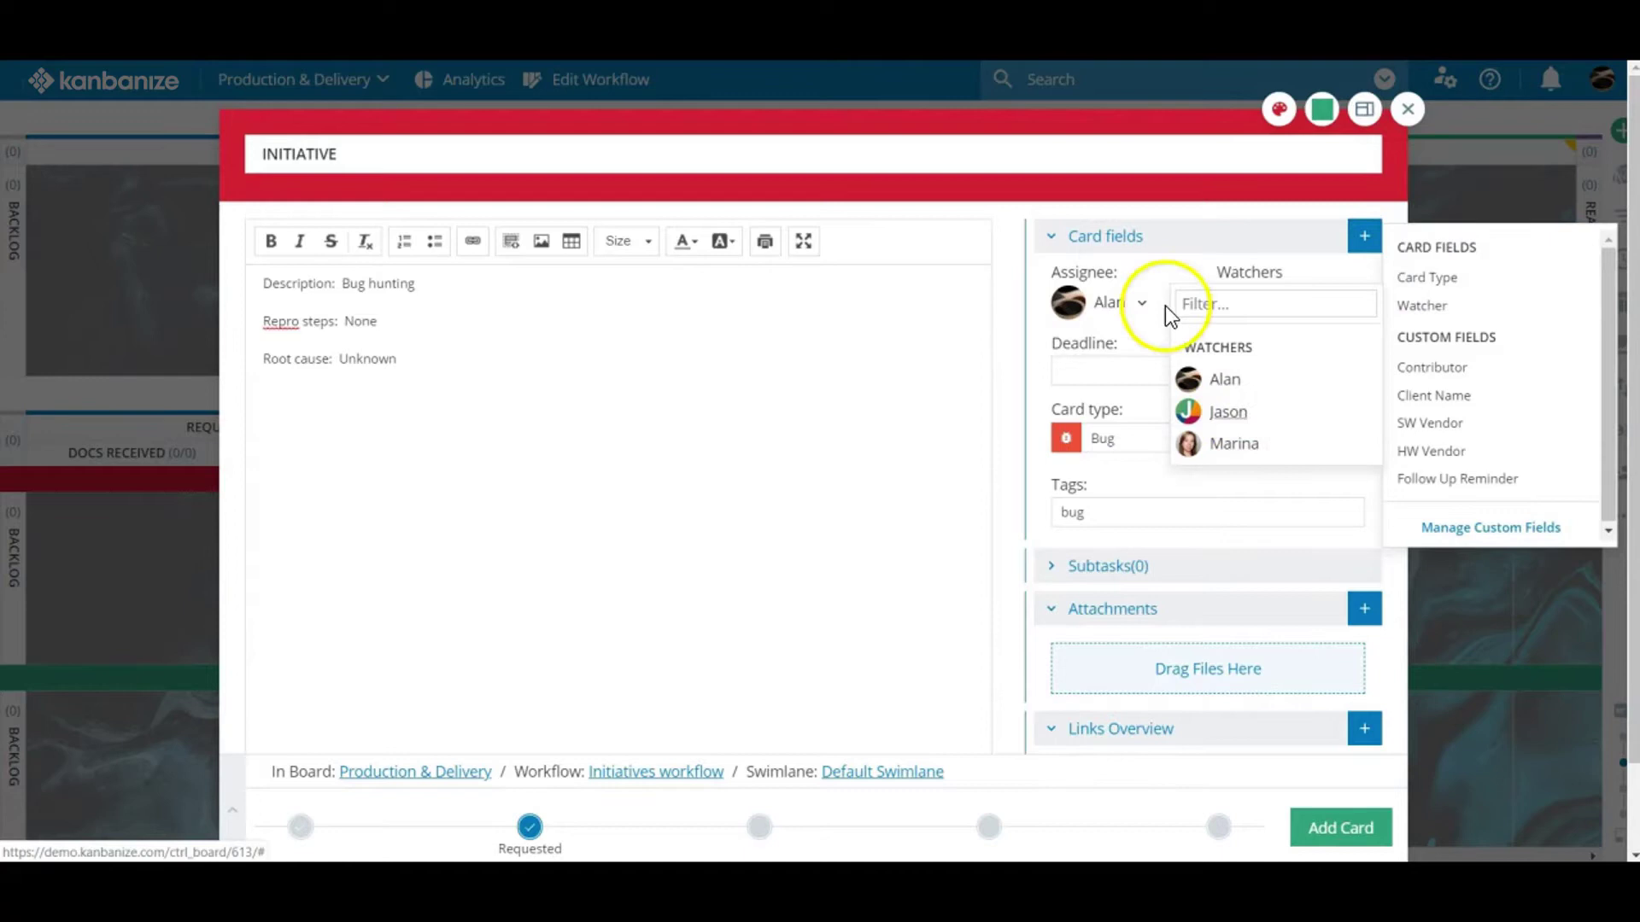
pyautogui.click(1175, 270)
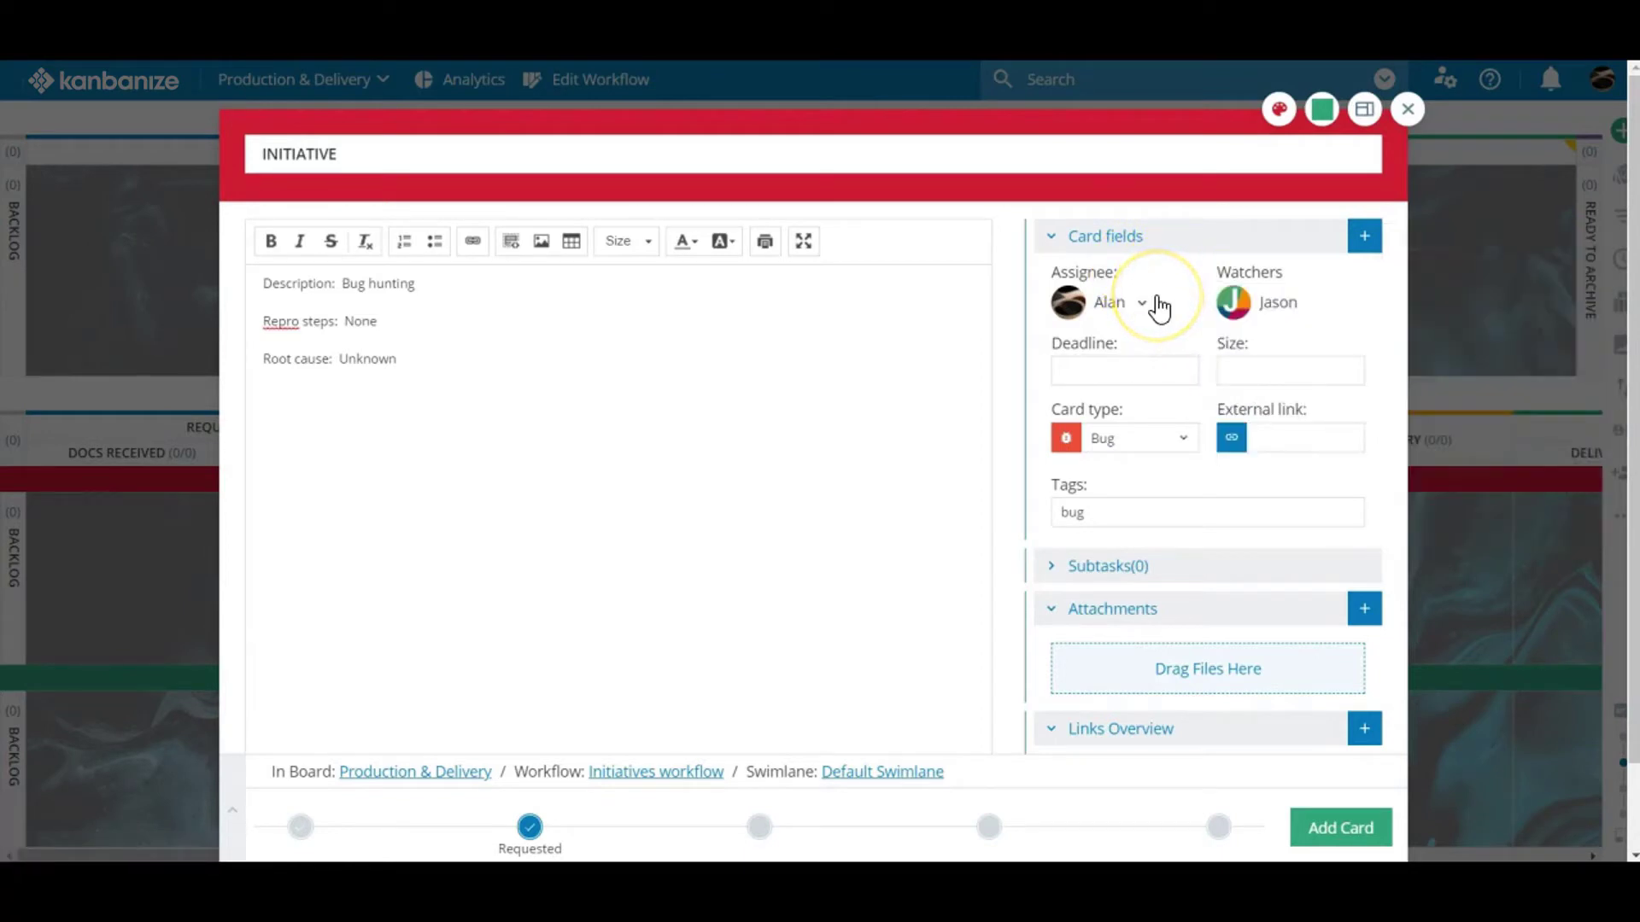
pyautogui.click(1173, 304)
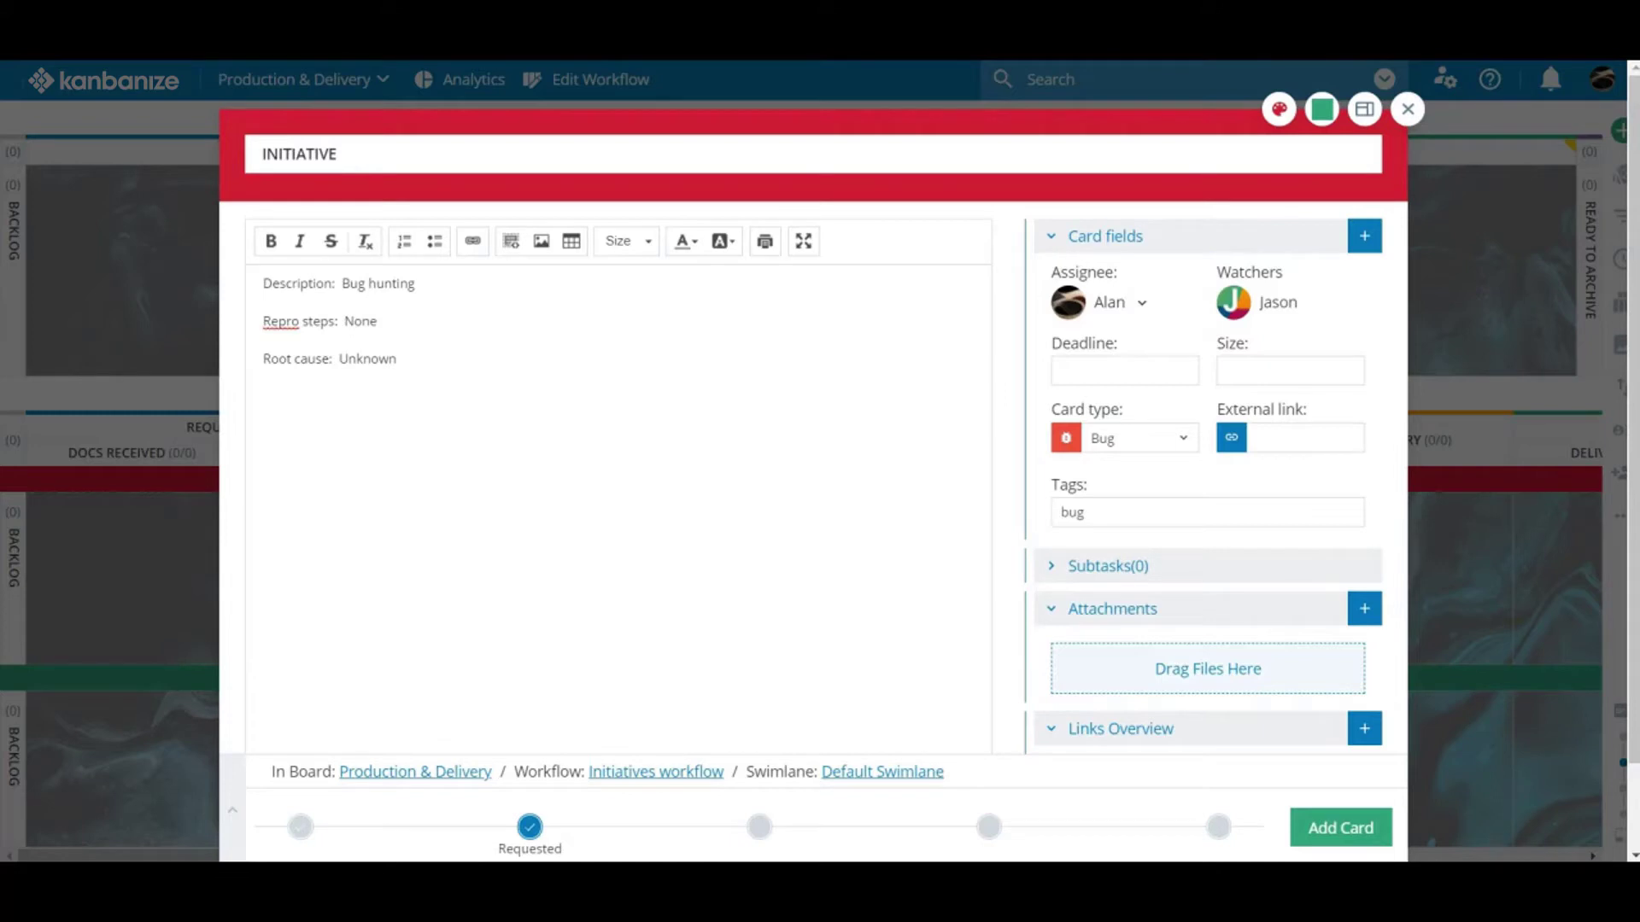
# Set the card's deadline to 1 July 2019
pyautogui.click(1134, 370)
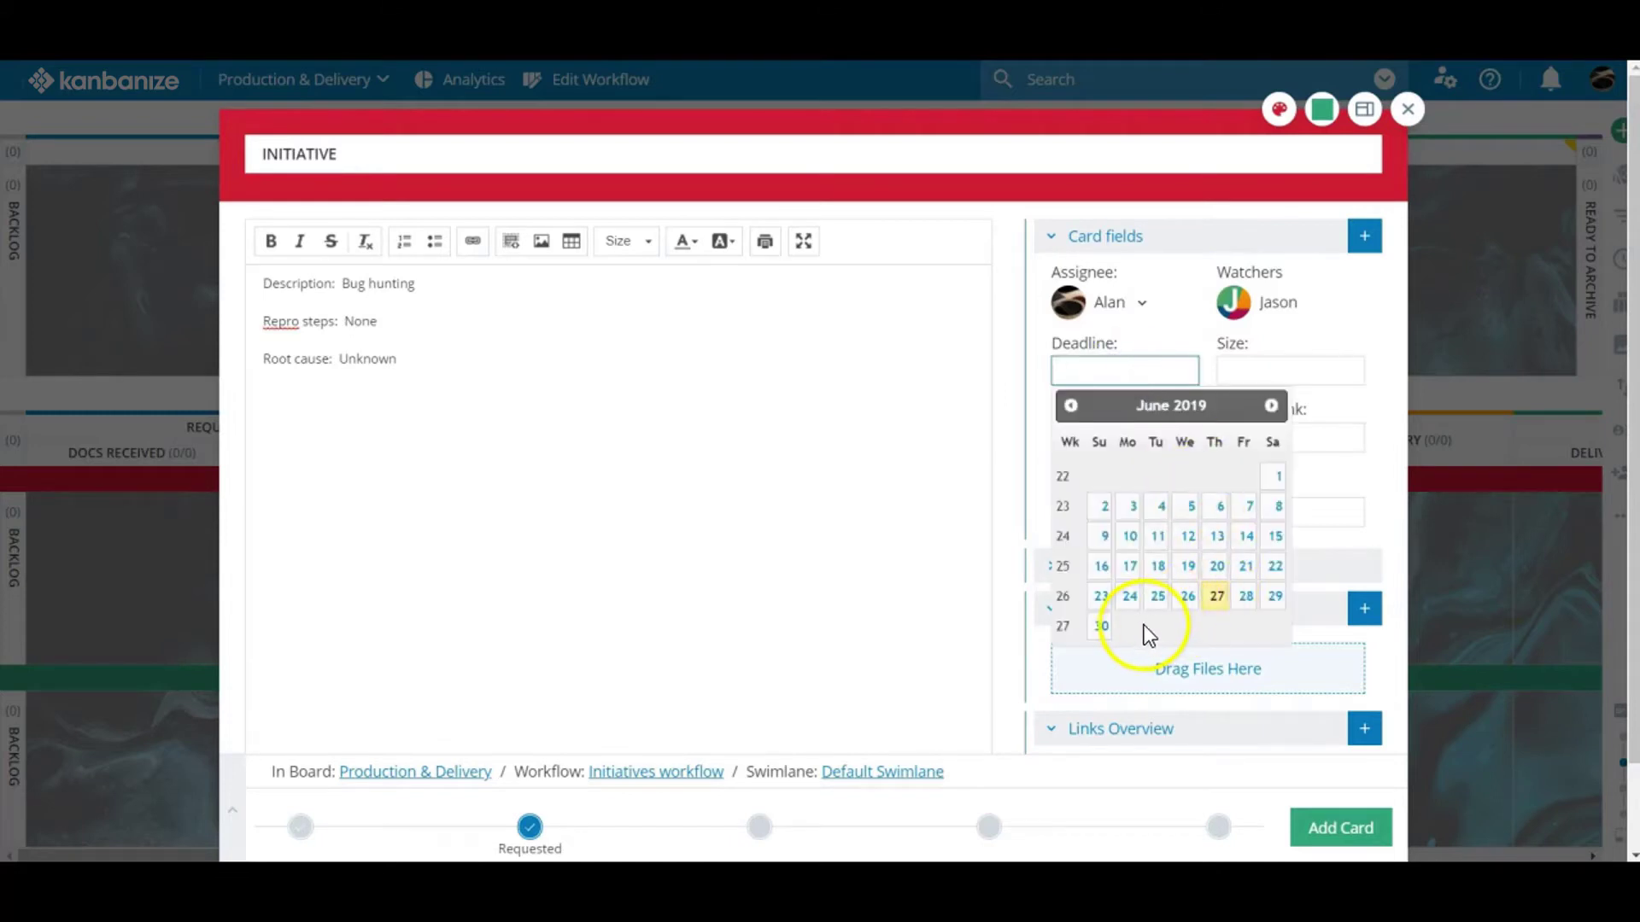
pyautogui.click(1275, 407)
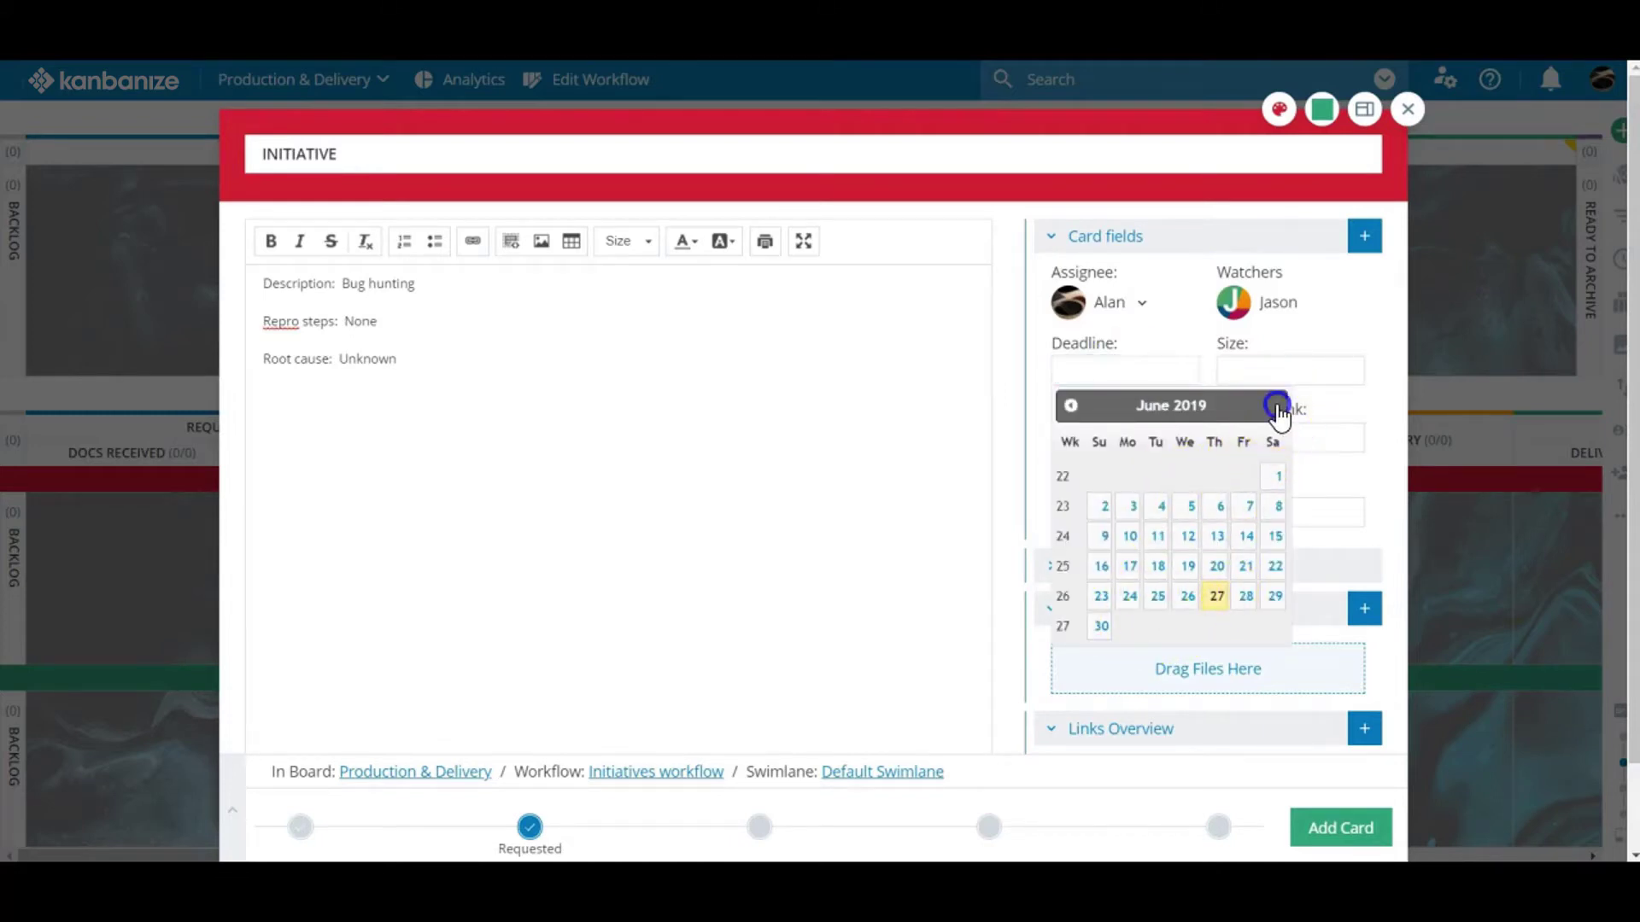
pyautogui.click(1129, 475)
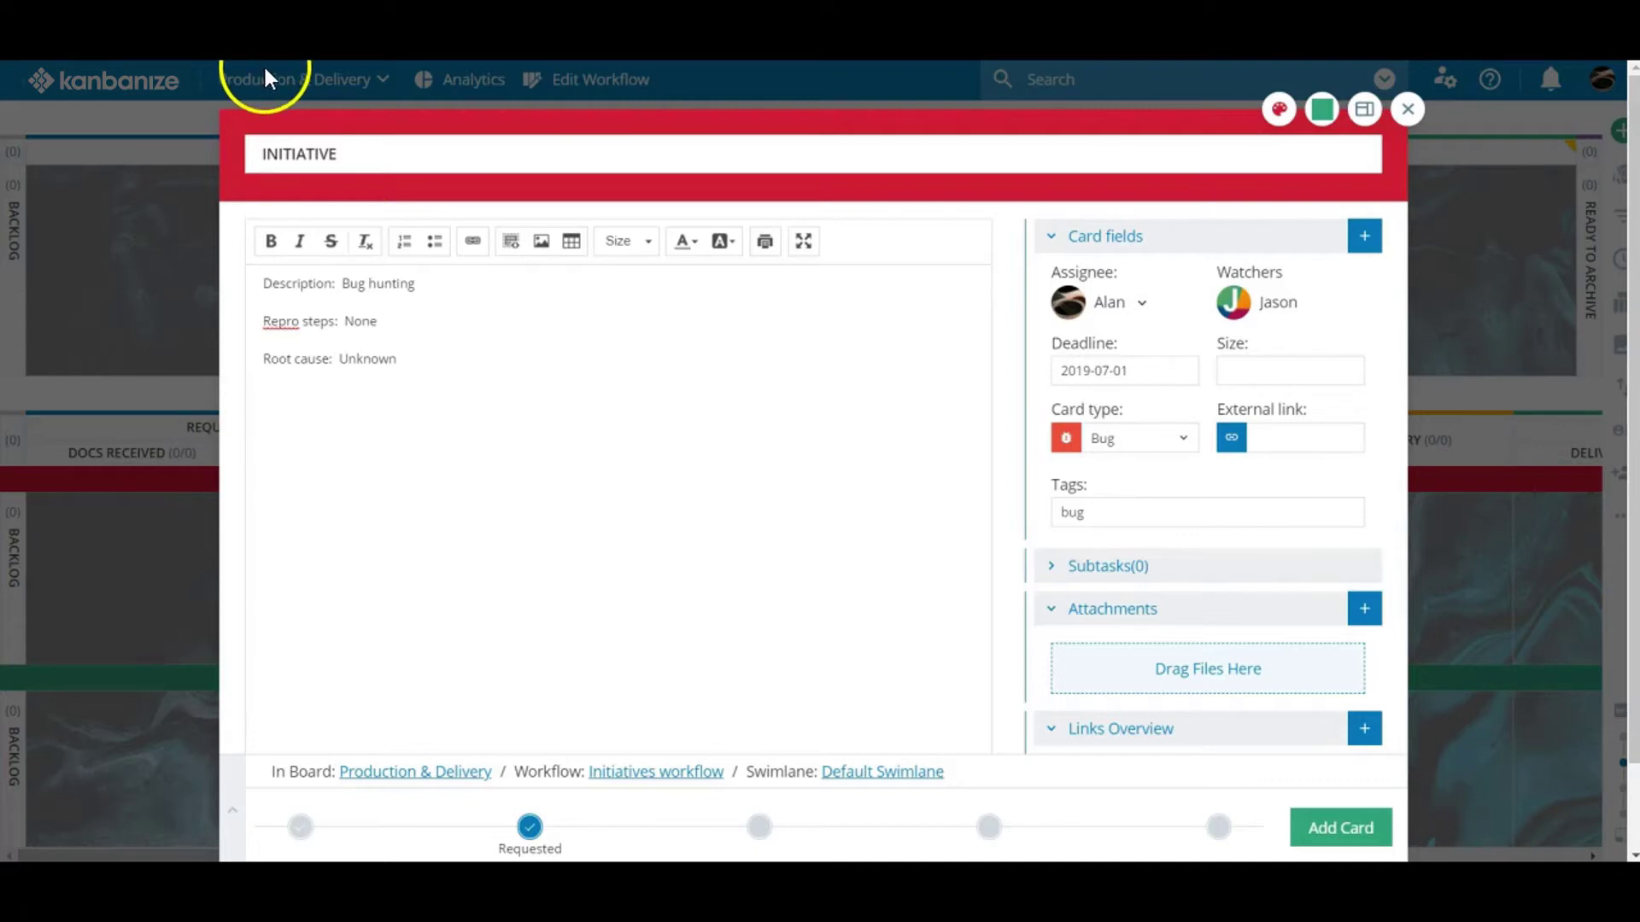
# Enter 15 in the card's Size field and place the caret in Tags
pyautogui.click(1243, 373)
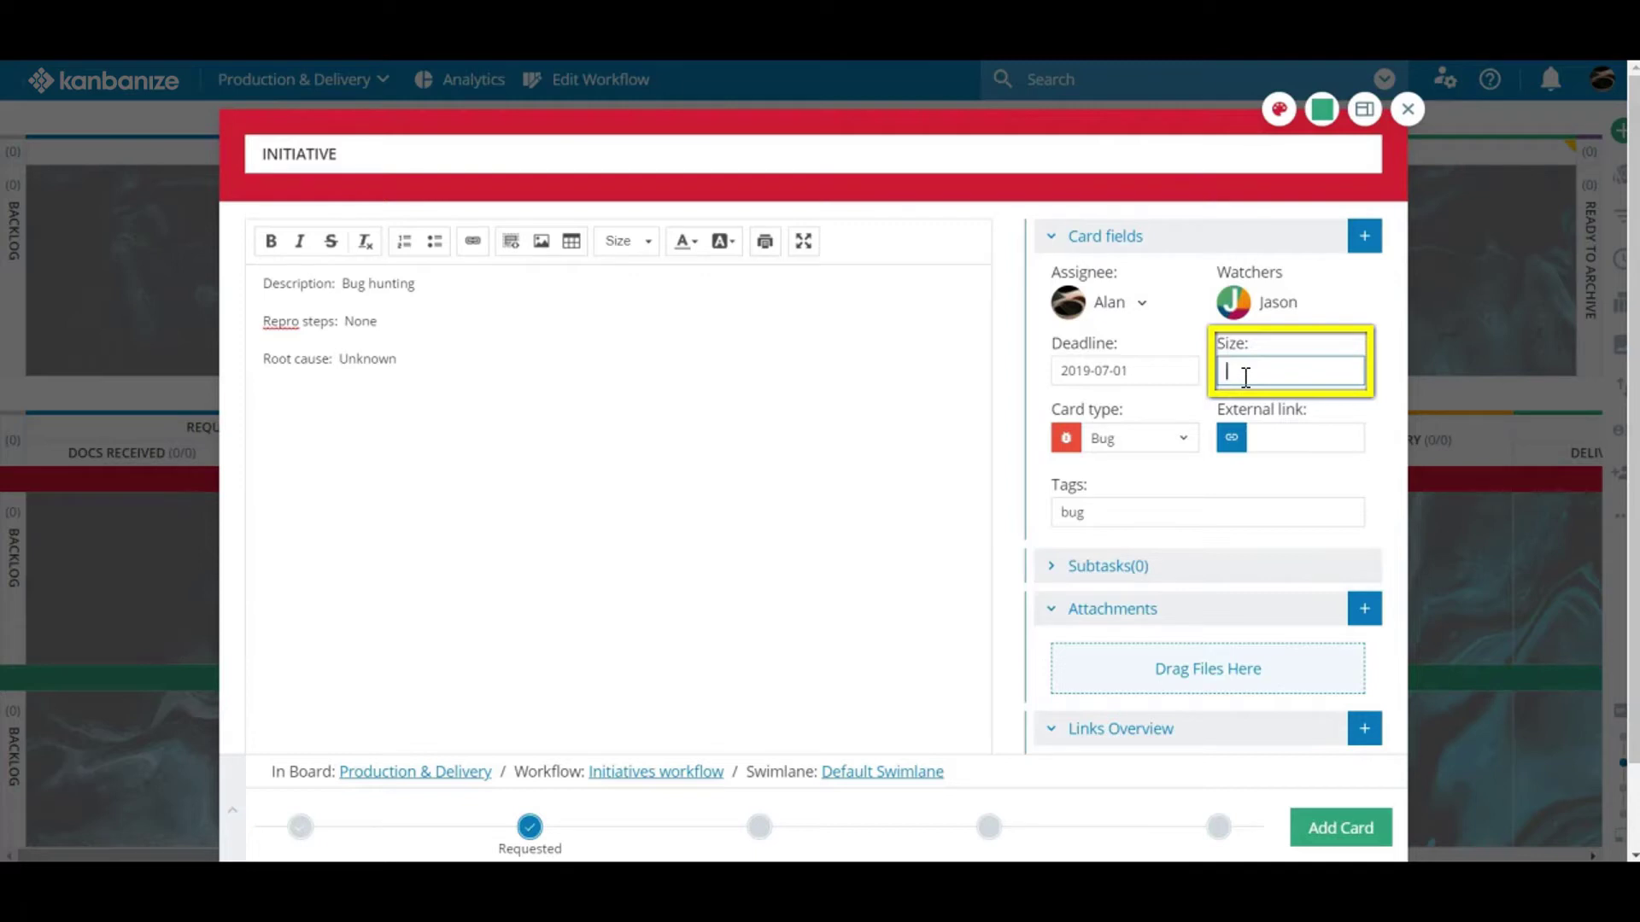
pyautogui.write('5')
pyautogui.click(1263, 372)
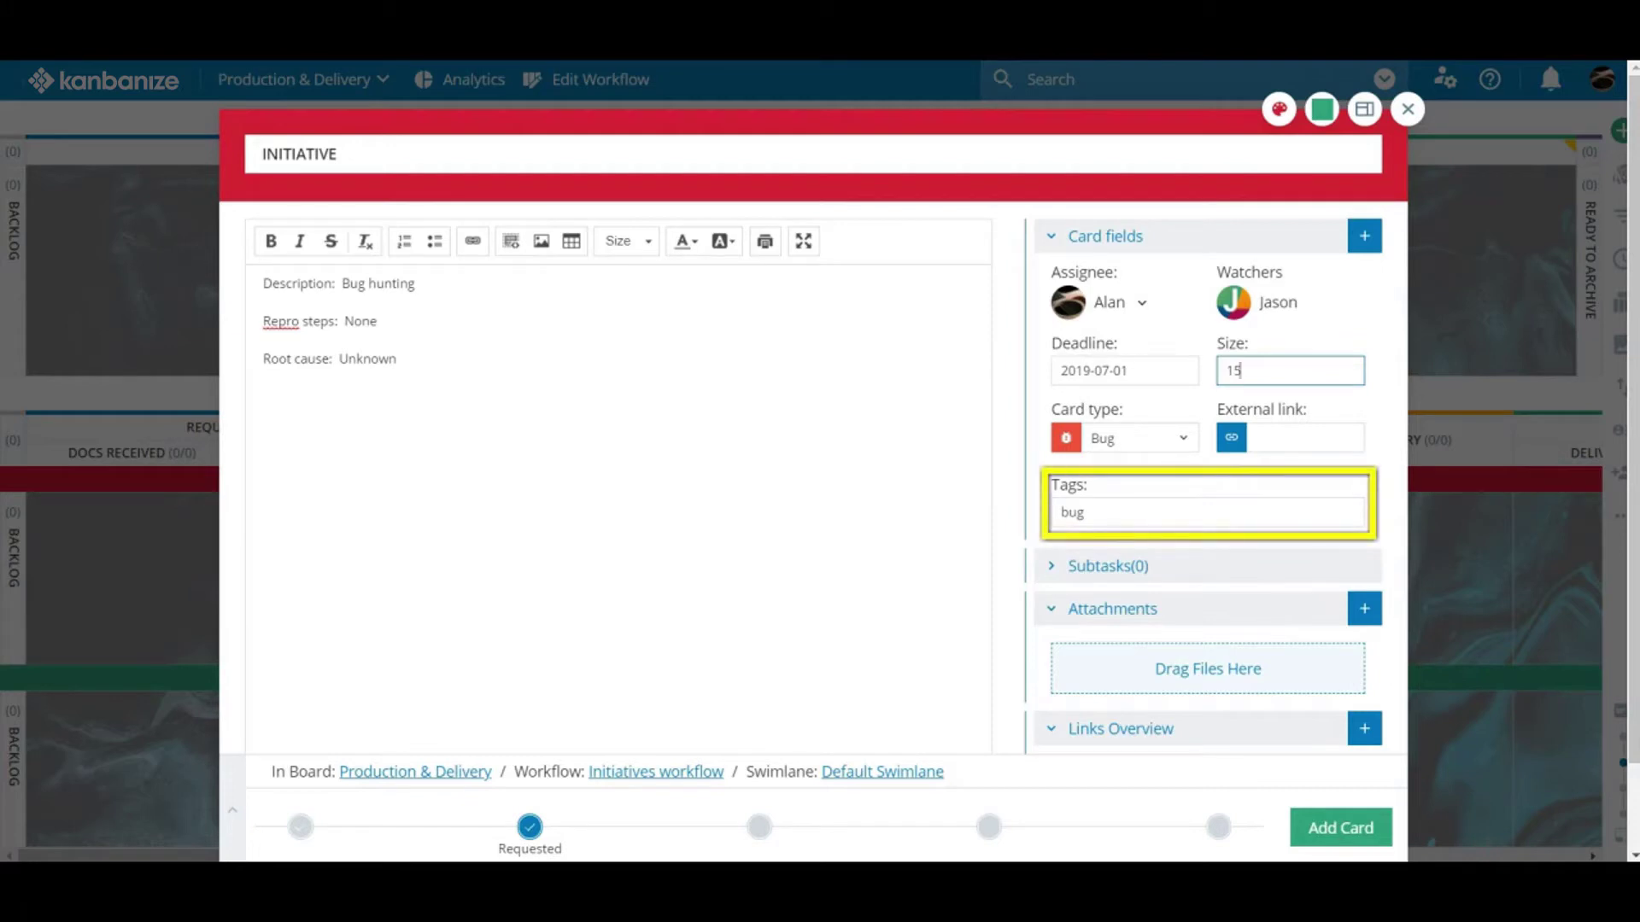
pyautogui.click(1103, 518)
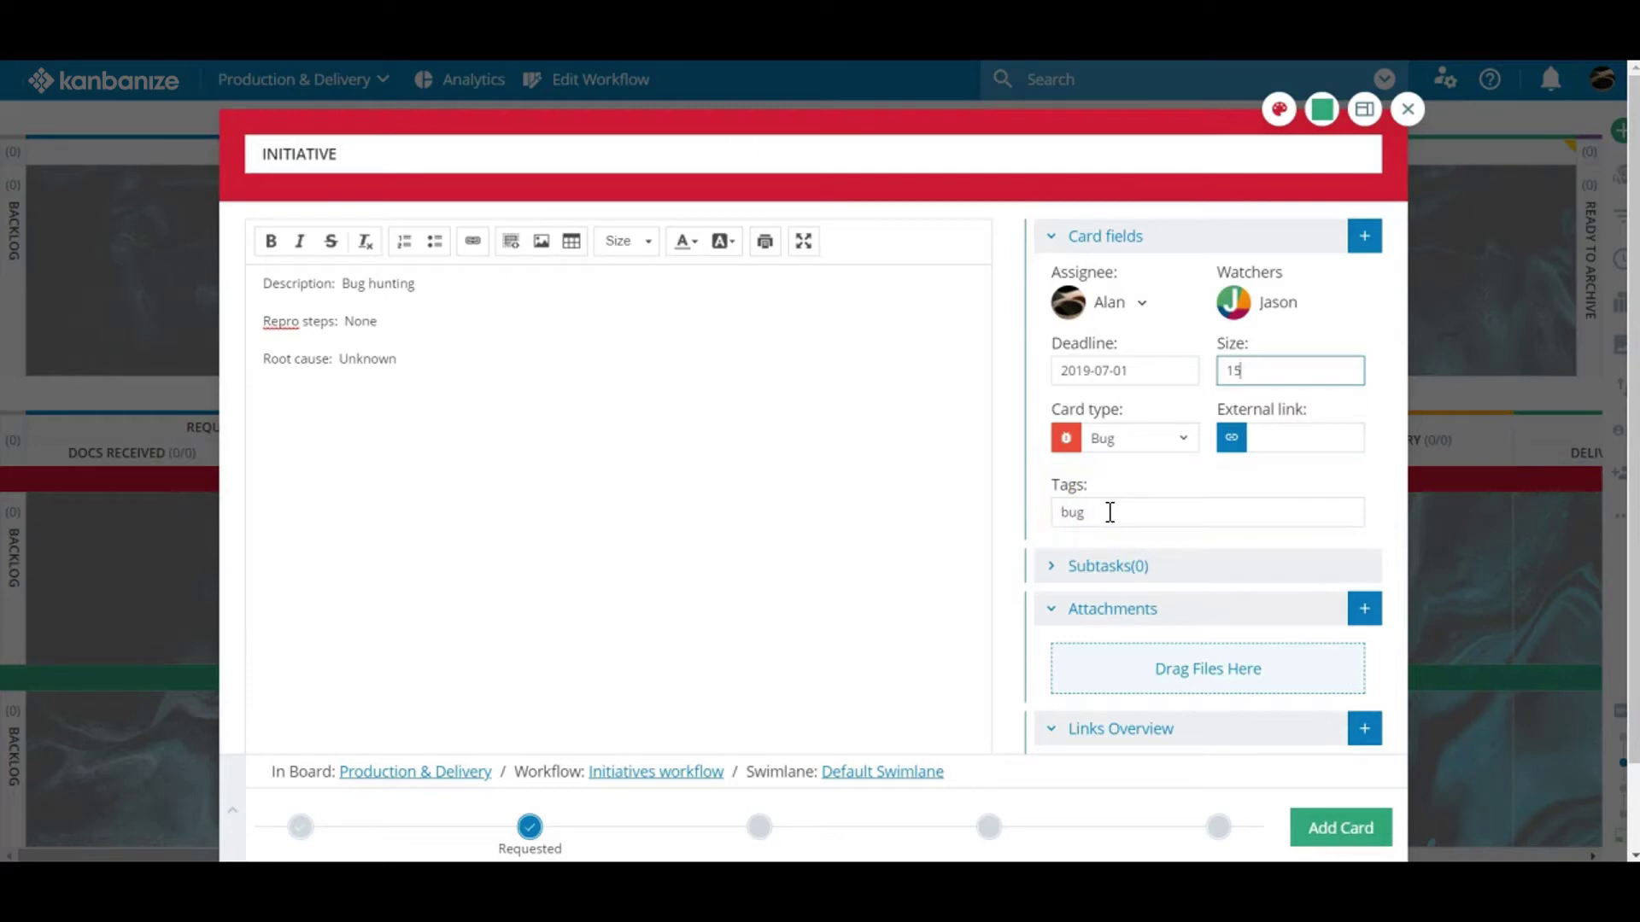
pyautogui.click(1131, 510)
# Add the subtask 'Sub task 1' and begin typing a second one
pyautogui.click(1101, 565)
pyautogui.click(1113, 612)
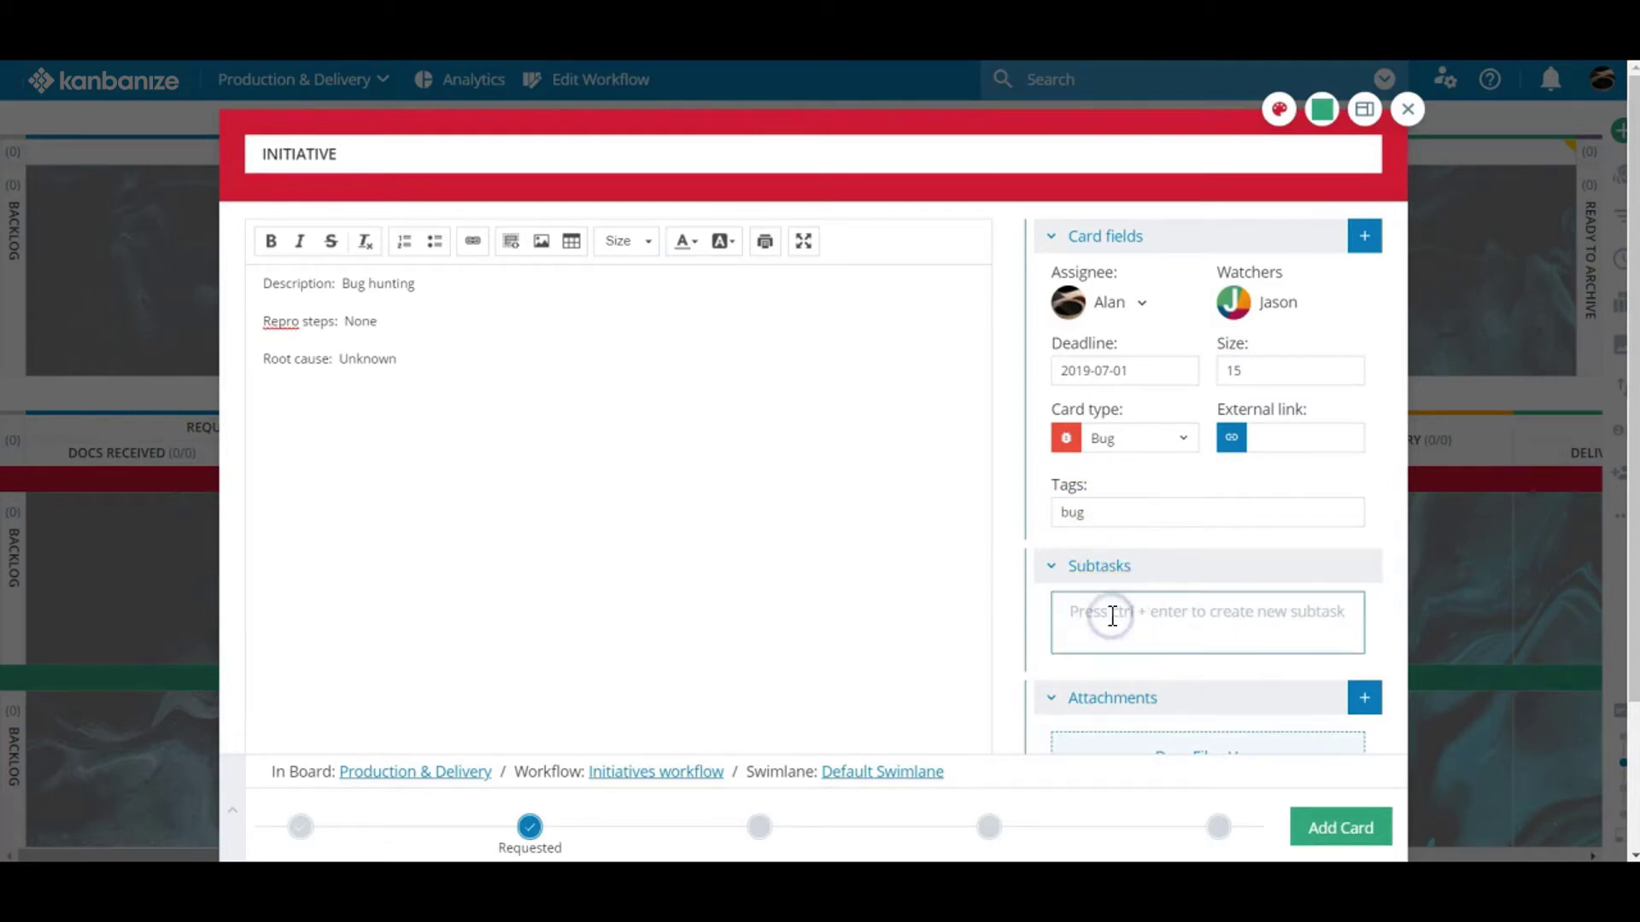
pyautogui.write('Sub t')
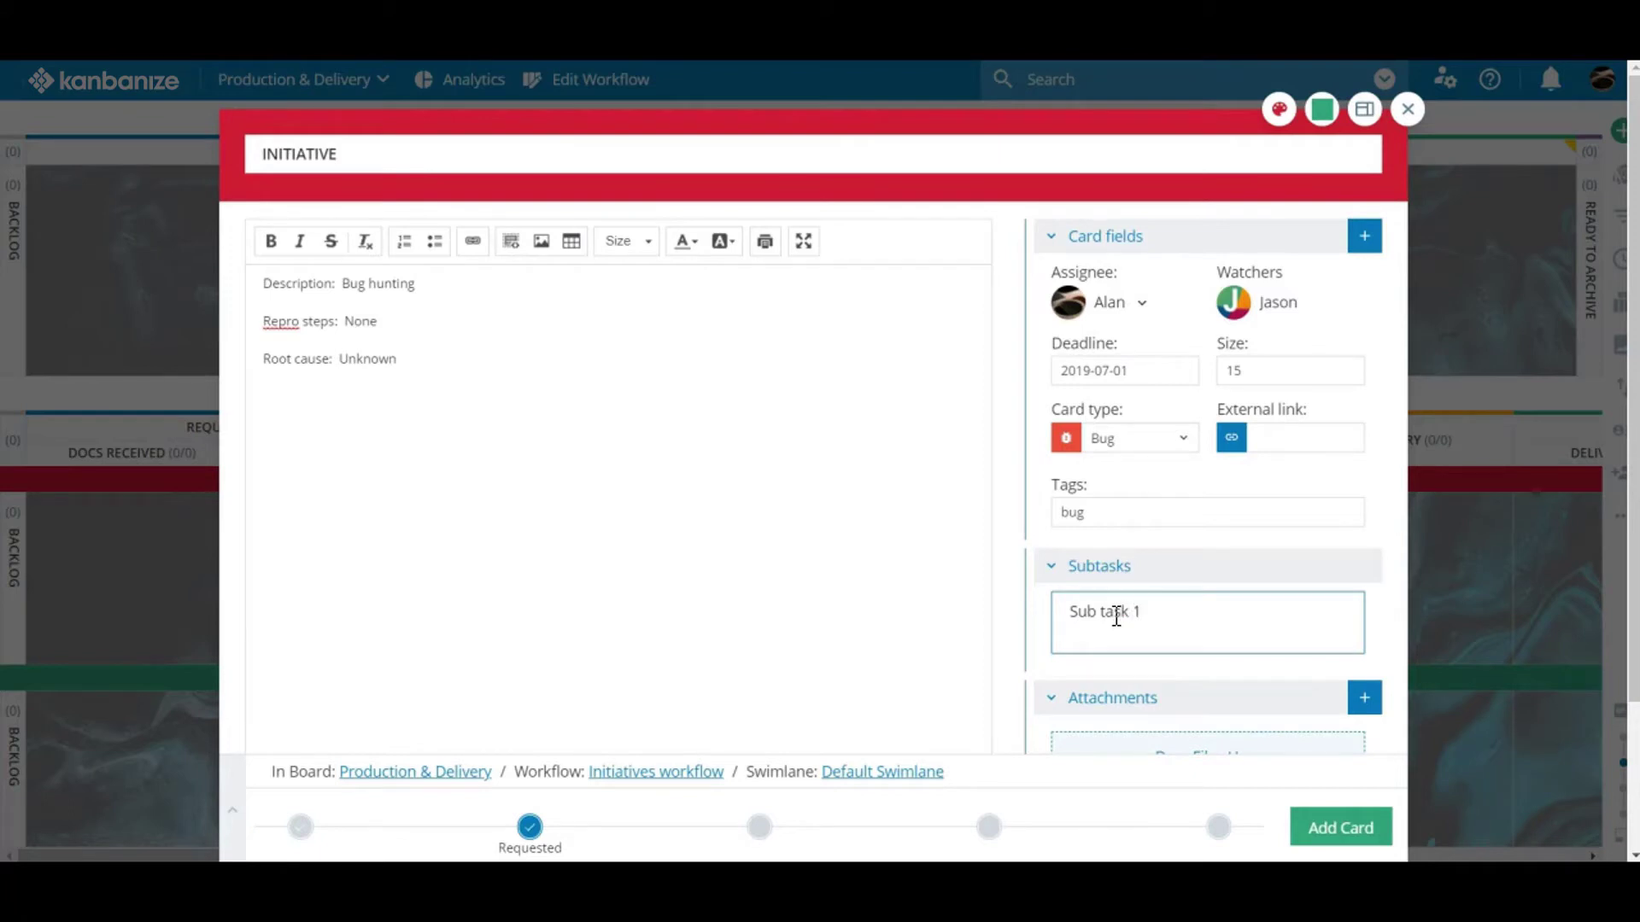
pyautogui.write('ask 1')
pyautogui.hotkey('ctrl', 'Return')
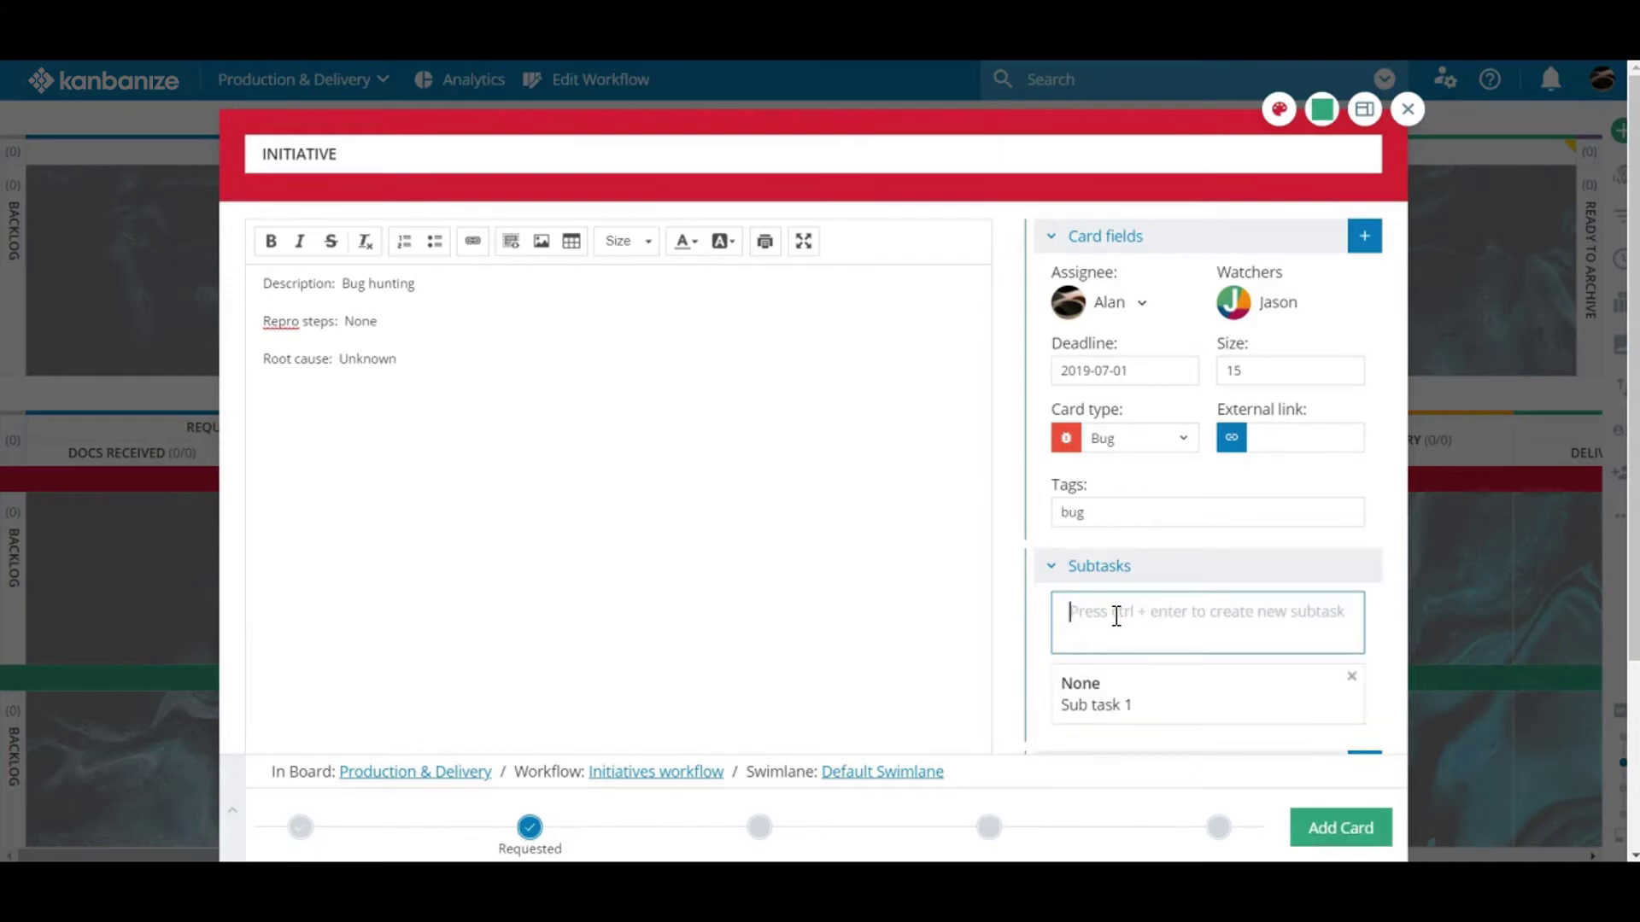
pyautogui.write('Sub task 2')
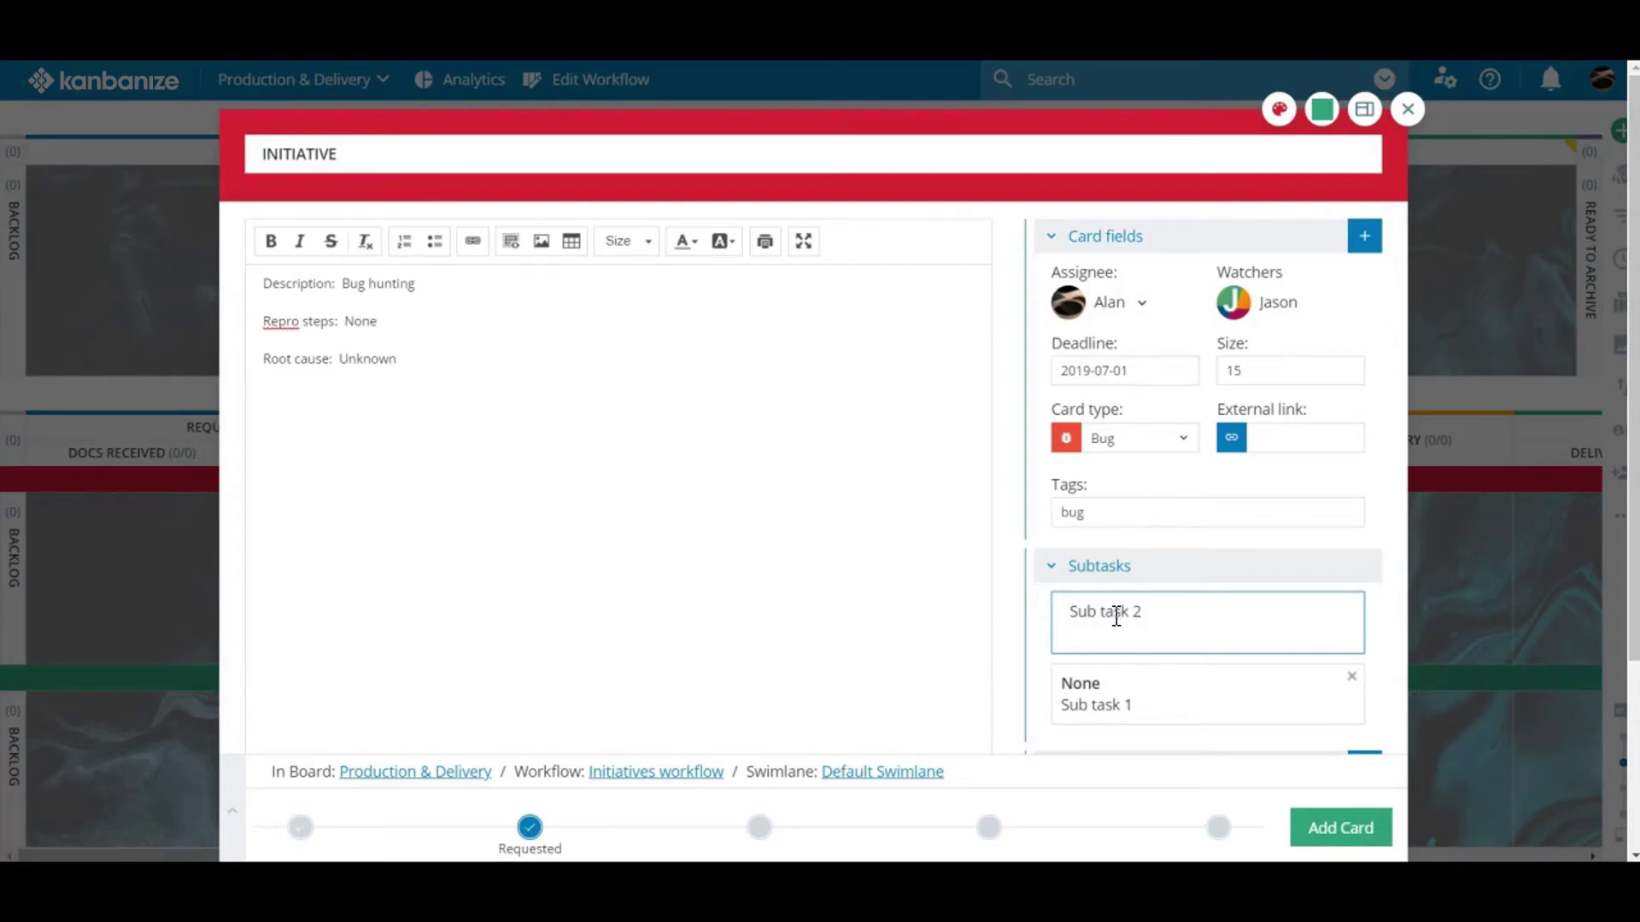
# Create Sub task 2 and change the card type to Configuration Change
pyautogui.hotkey('ctrl', 'Return')
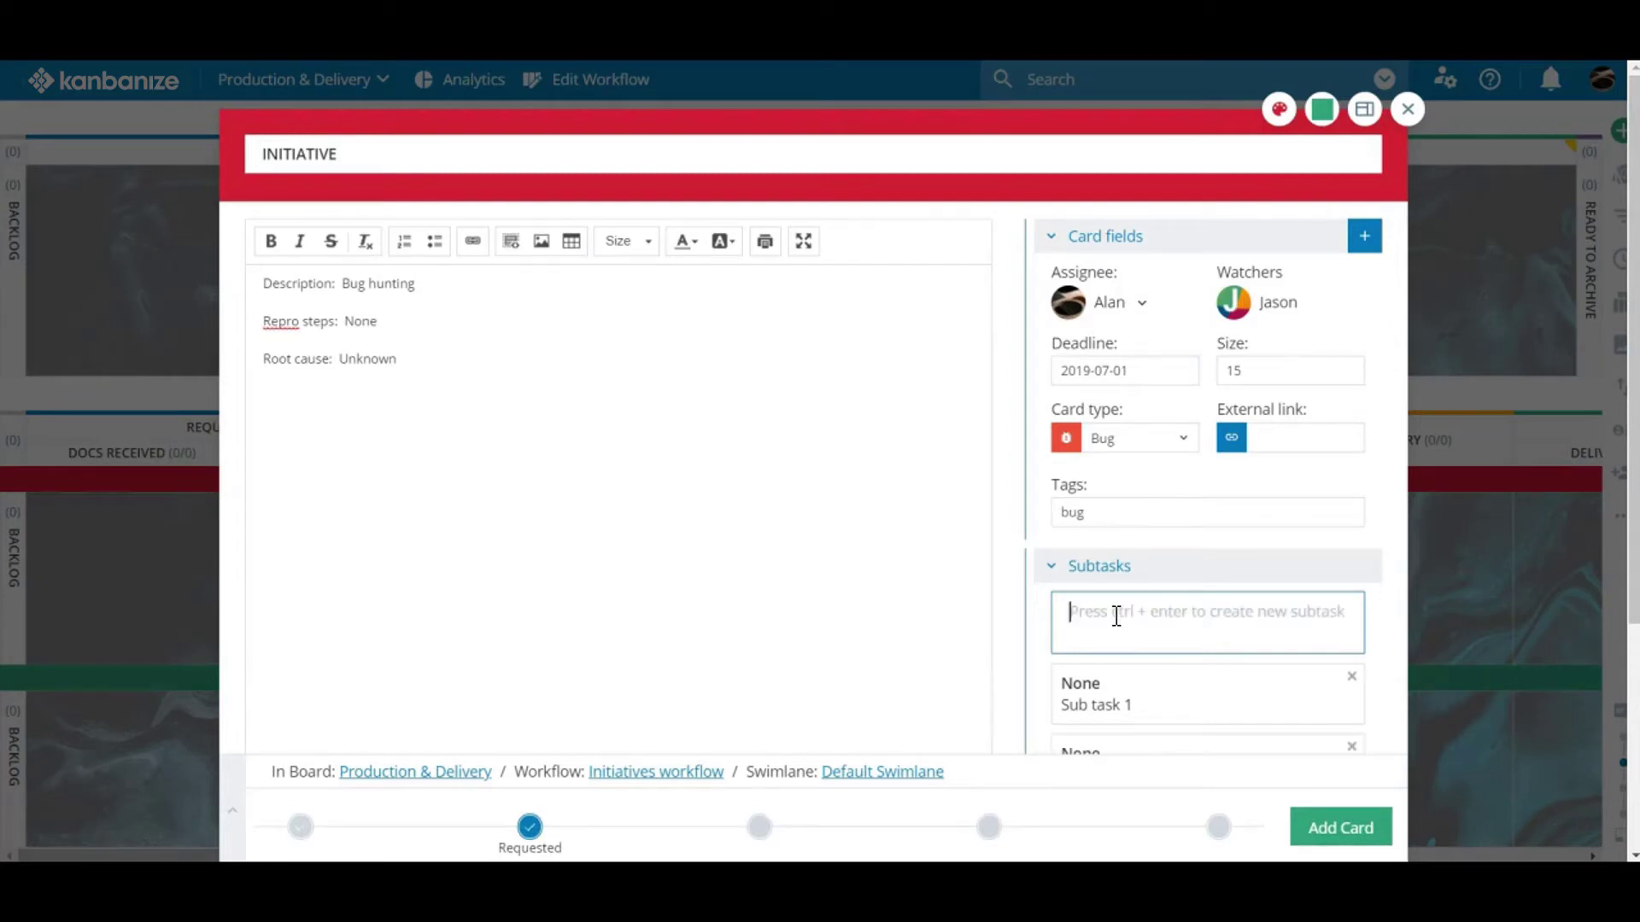
pyautogui.click(1364, 235)
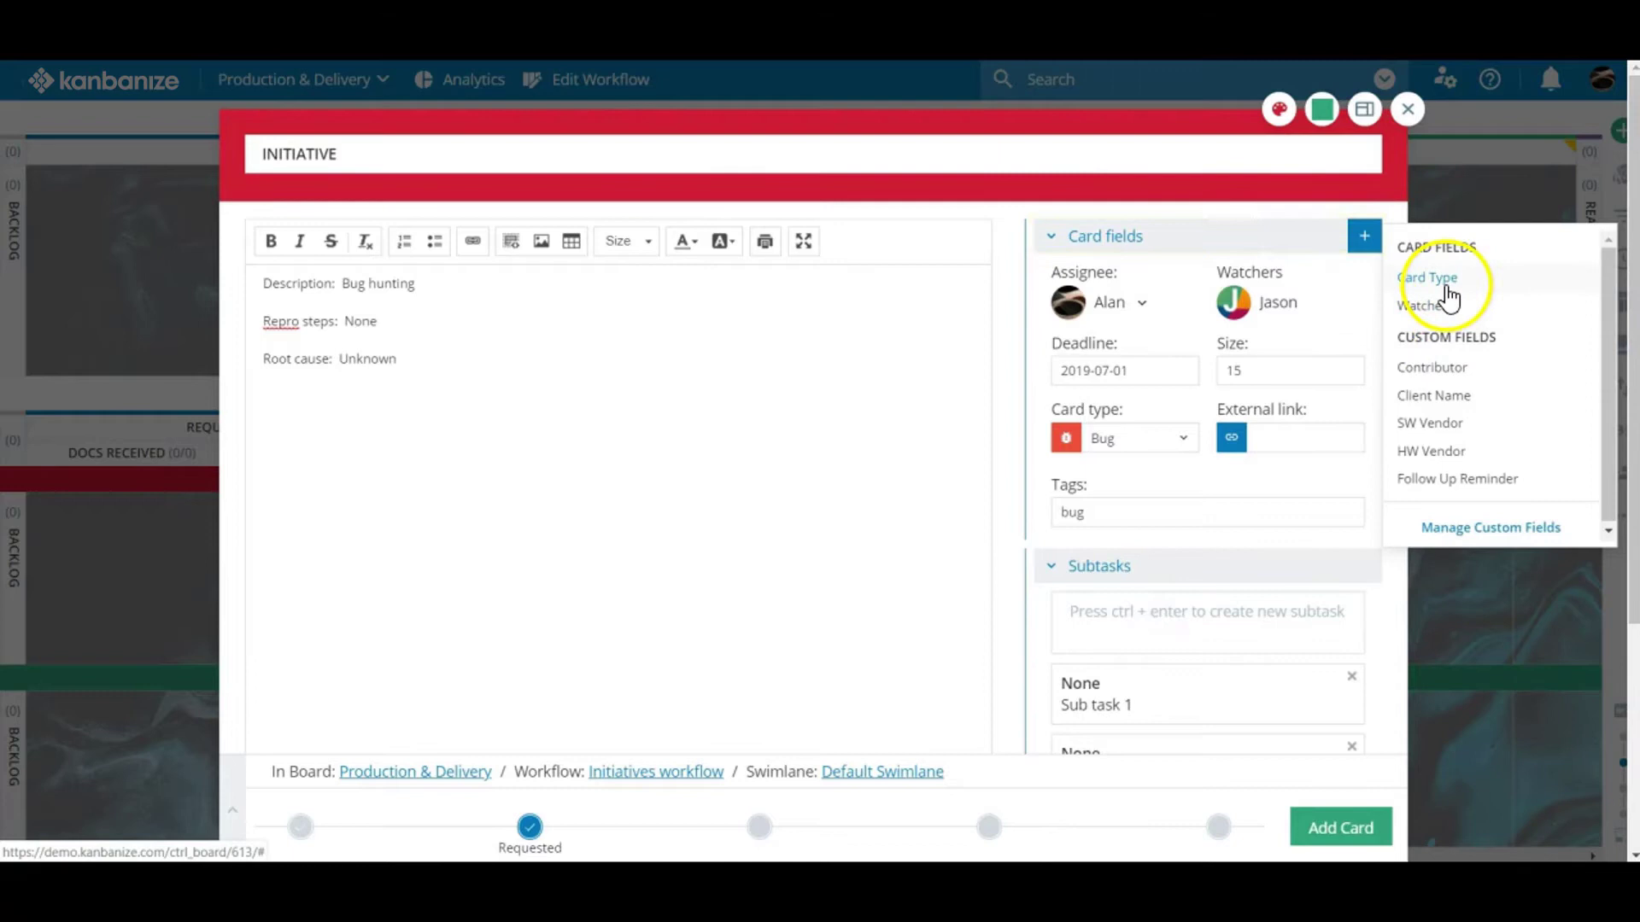
pyautogui.click(1447, 289)
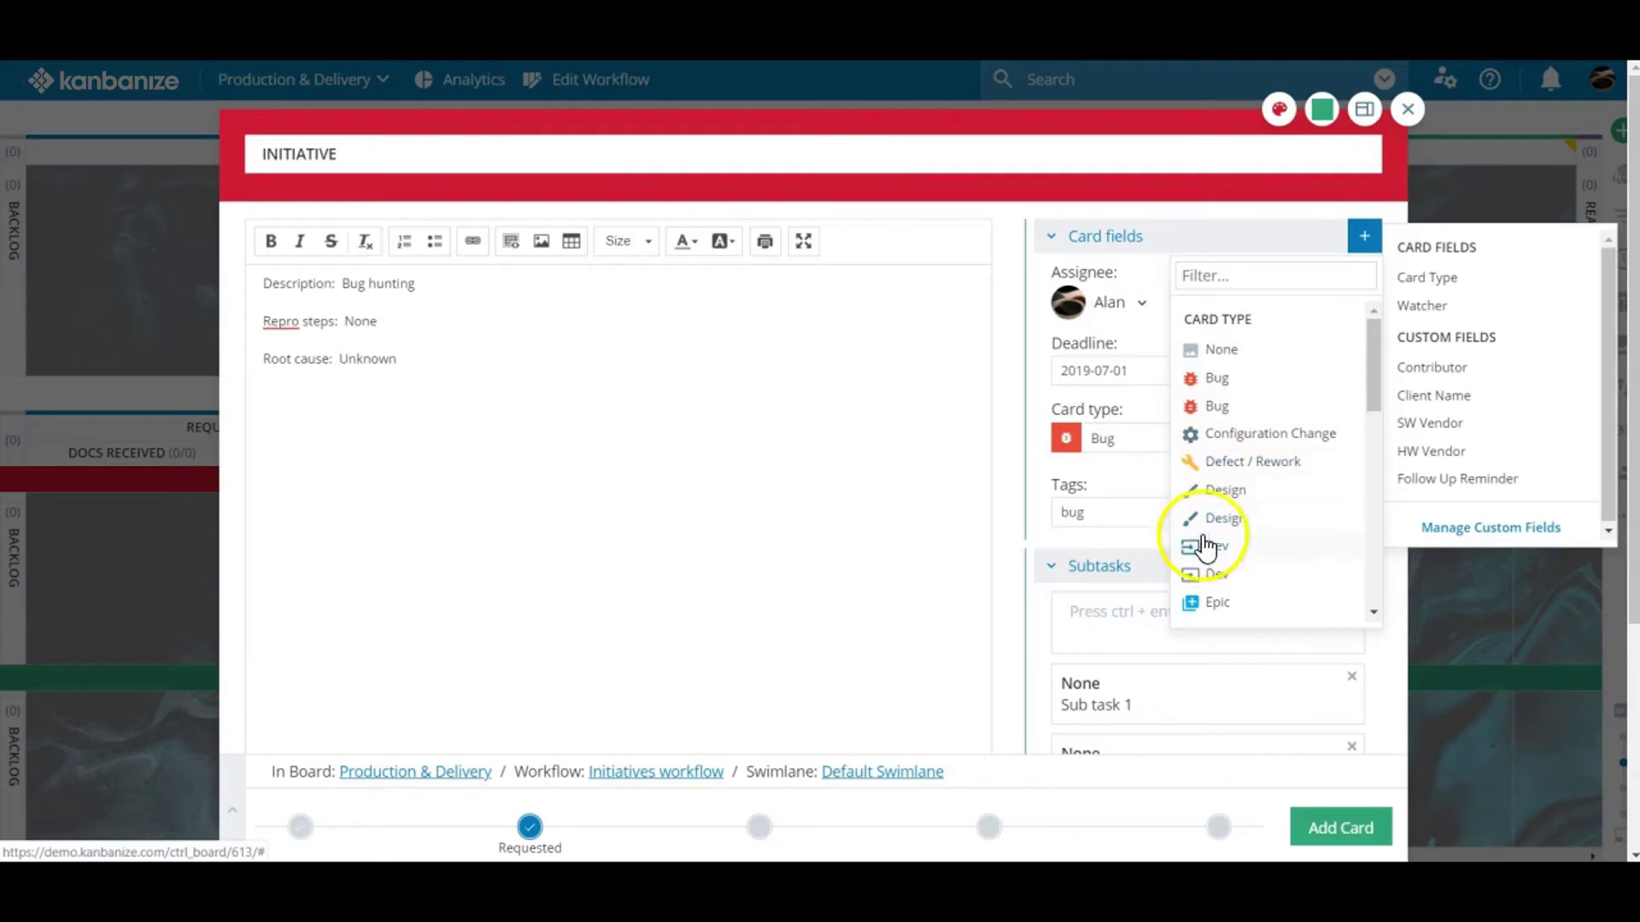
pyautogui.click(1211, 437)
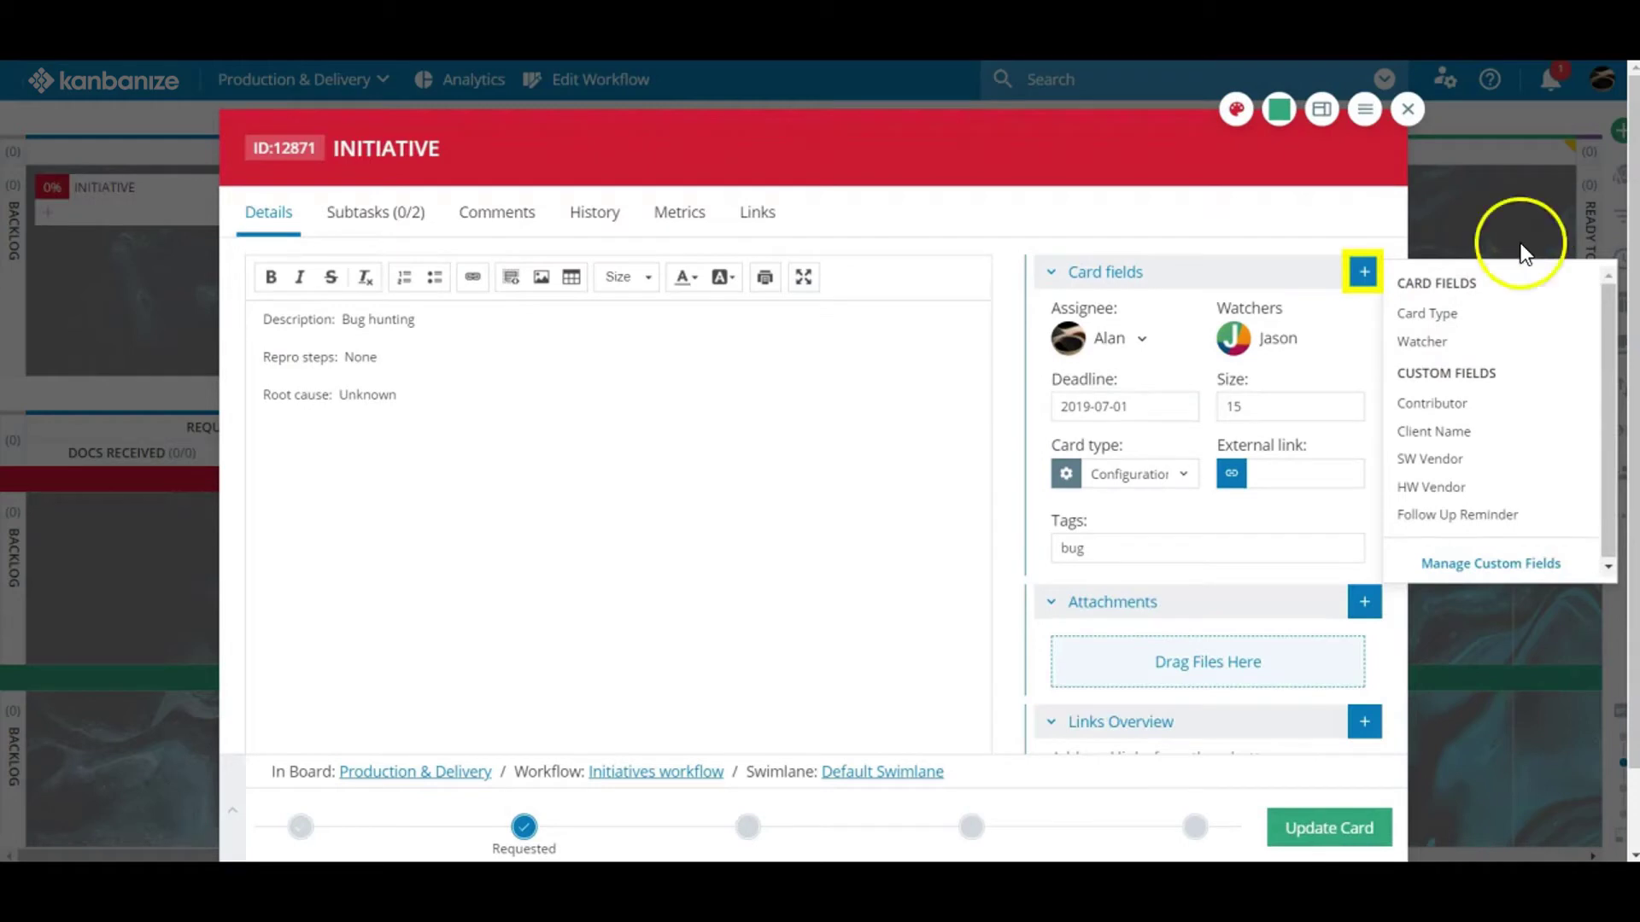
# Add Contributor, Client Name, SW Vendor, HW Vendor and Follow Up Reminder fields
pyautogui.click(1450, 408)
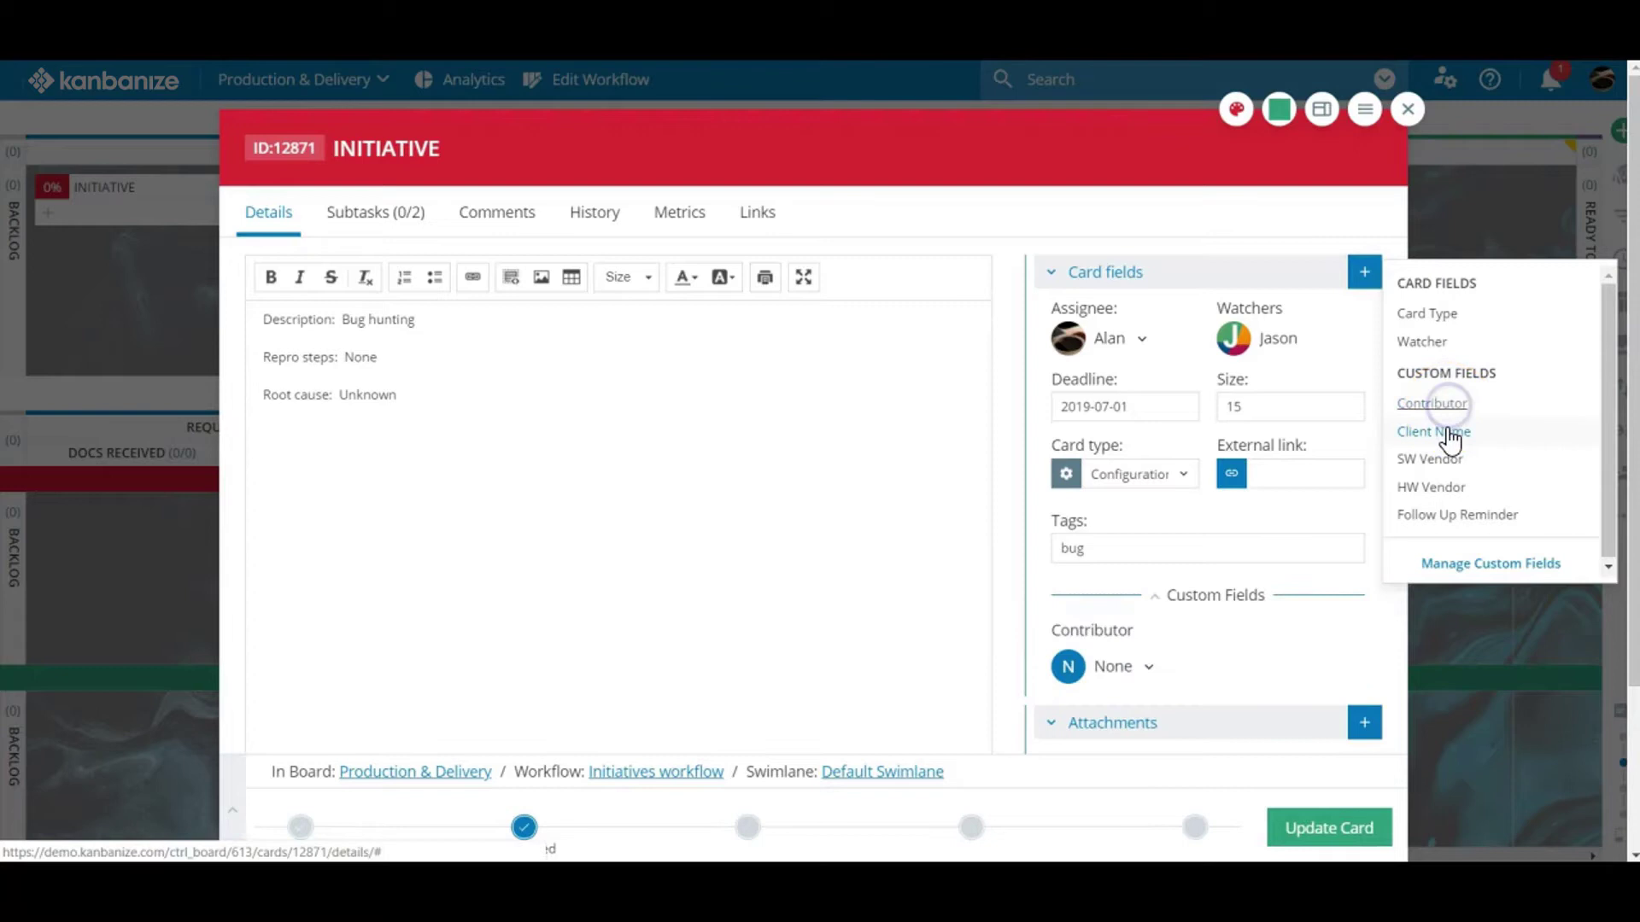
pyautogui.click(1444, 432)
pyautogui.click(1442, 461)
pyautogui.click(1434, 485)
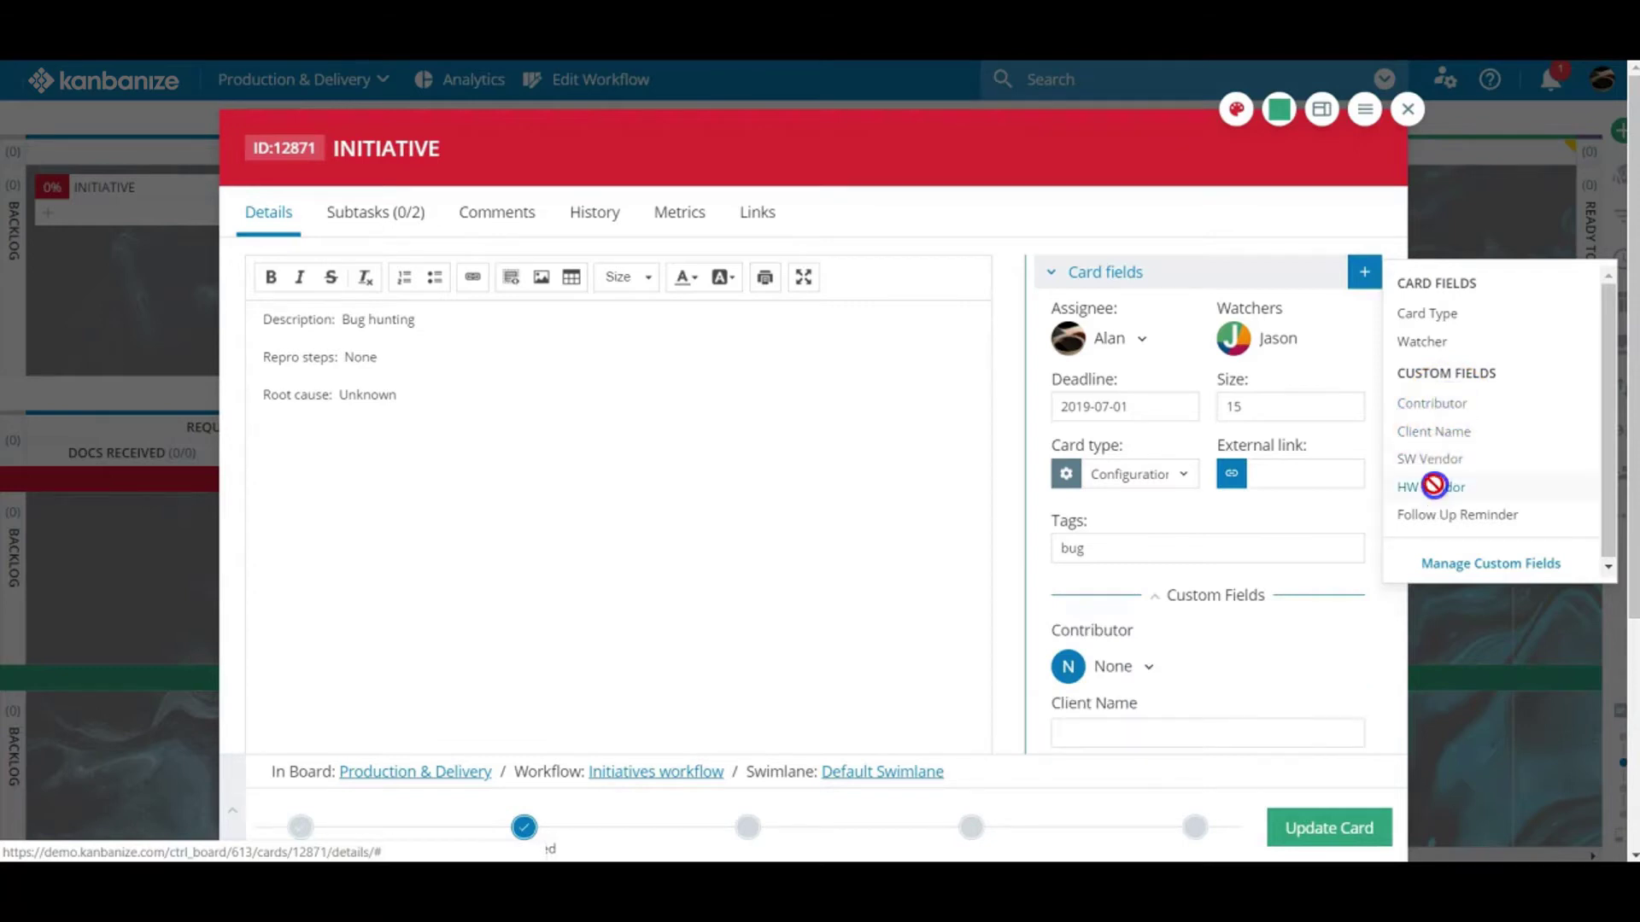
pyautogui.click(1435, 515)
pyautogui.click(1339, 318)
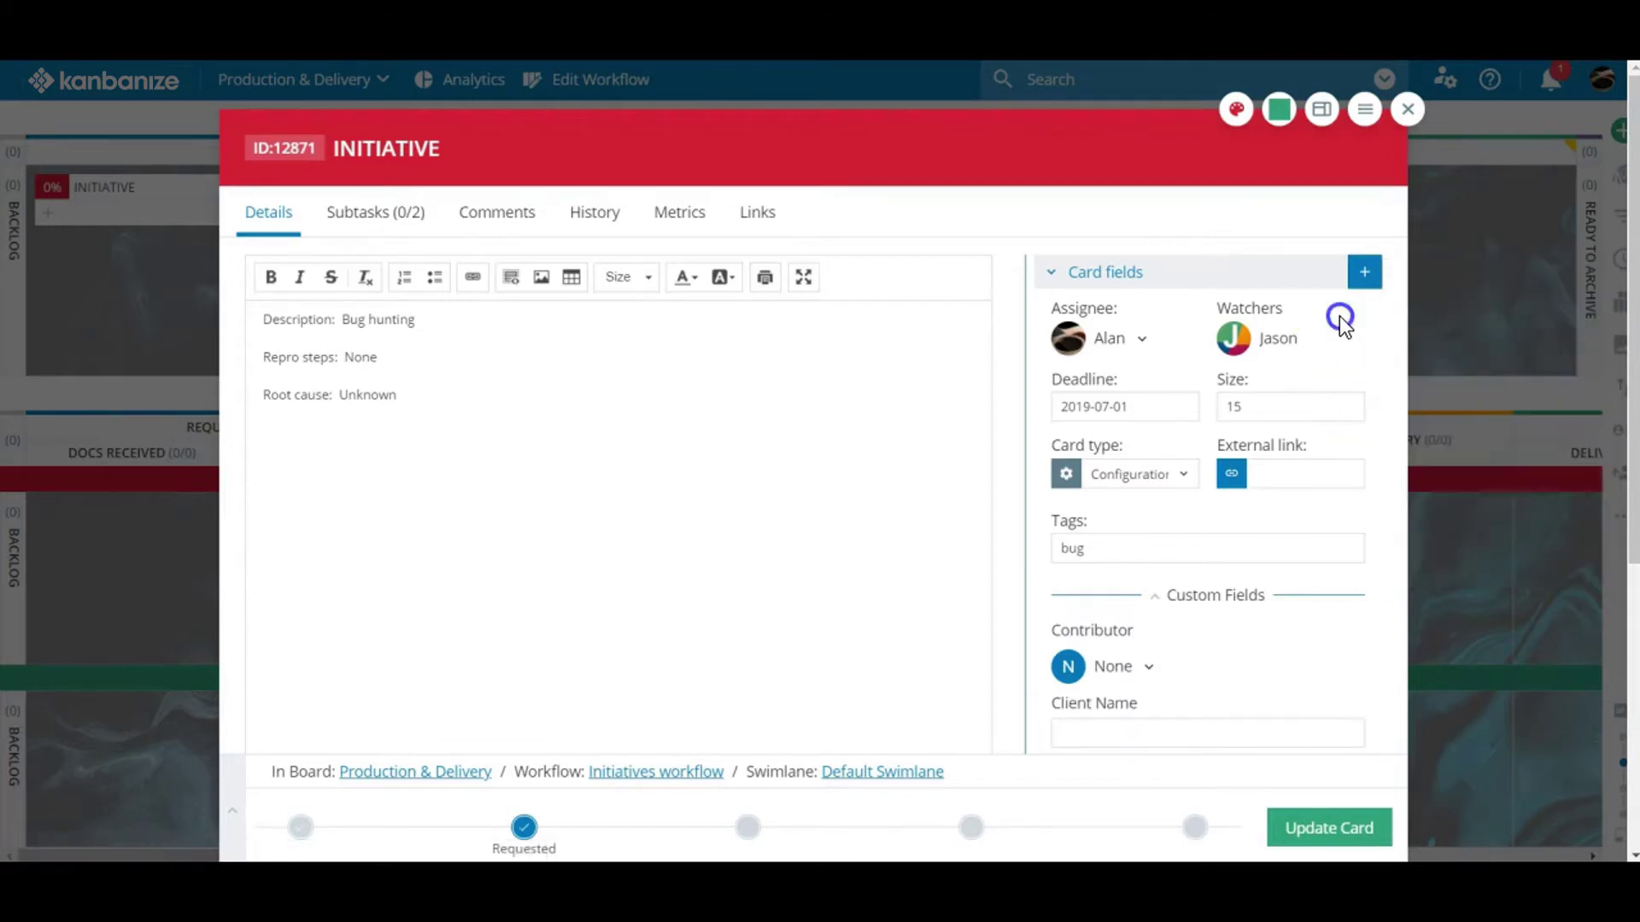
# Fill in a contributor, the client name, vendors Microsoft and Cisco, and reminder 2019-06-20
pyautogui.click(1072, 670)
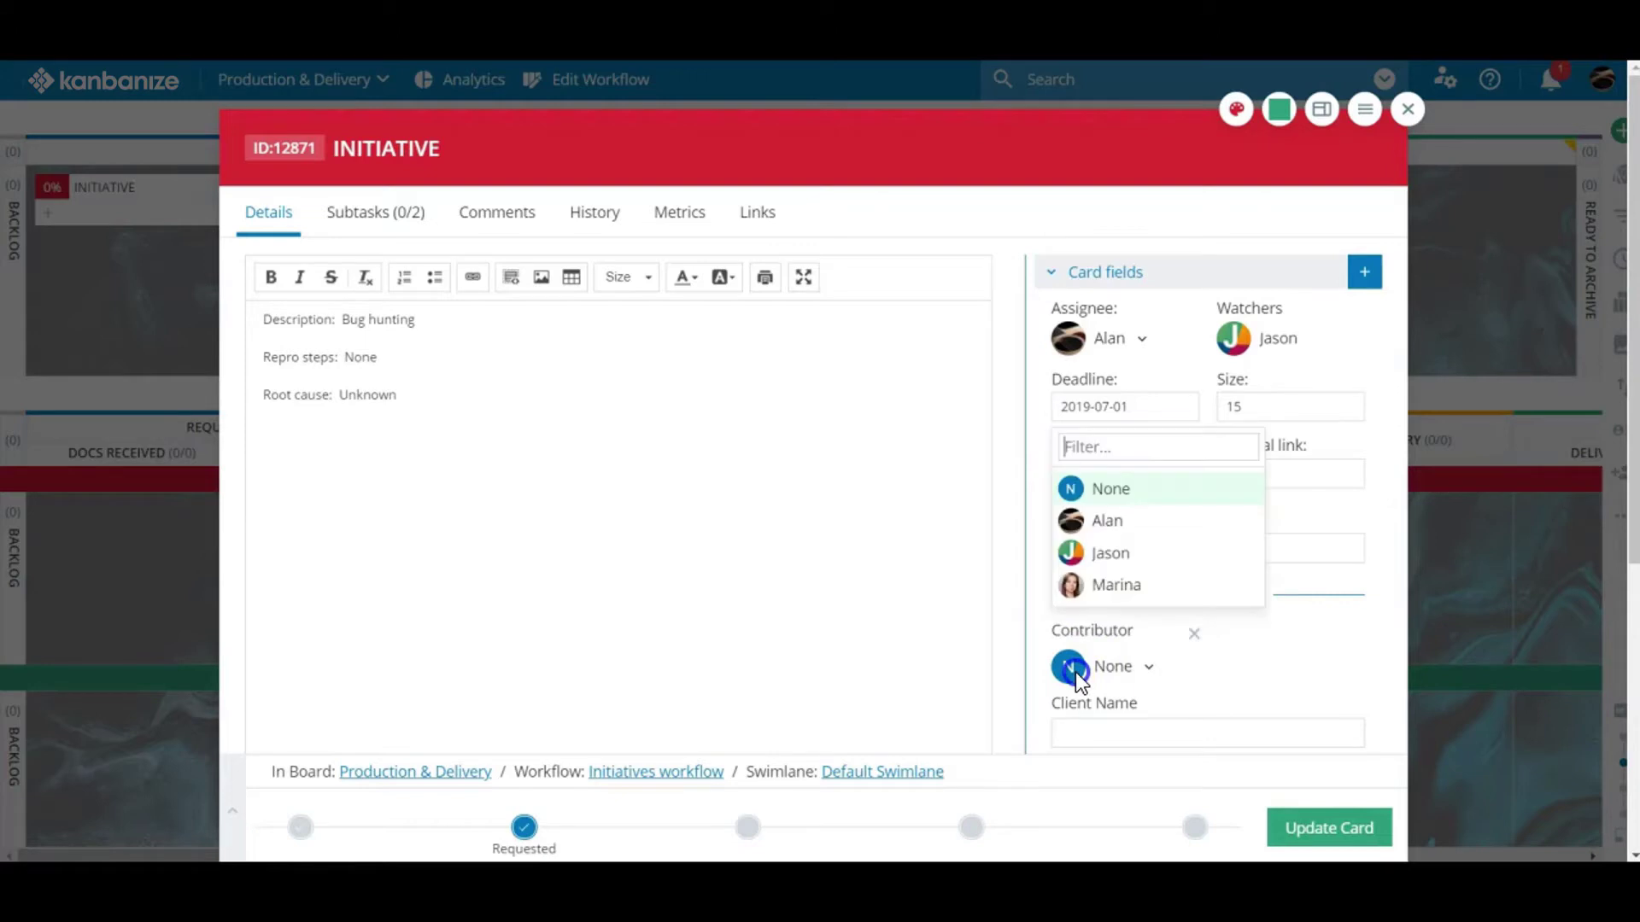
pyautogui.click(1109, 586)
pyautogui.scroll(-1, 1123, 606)
pyautogui.click(1135, 626)
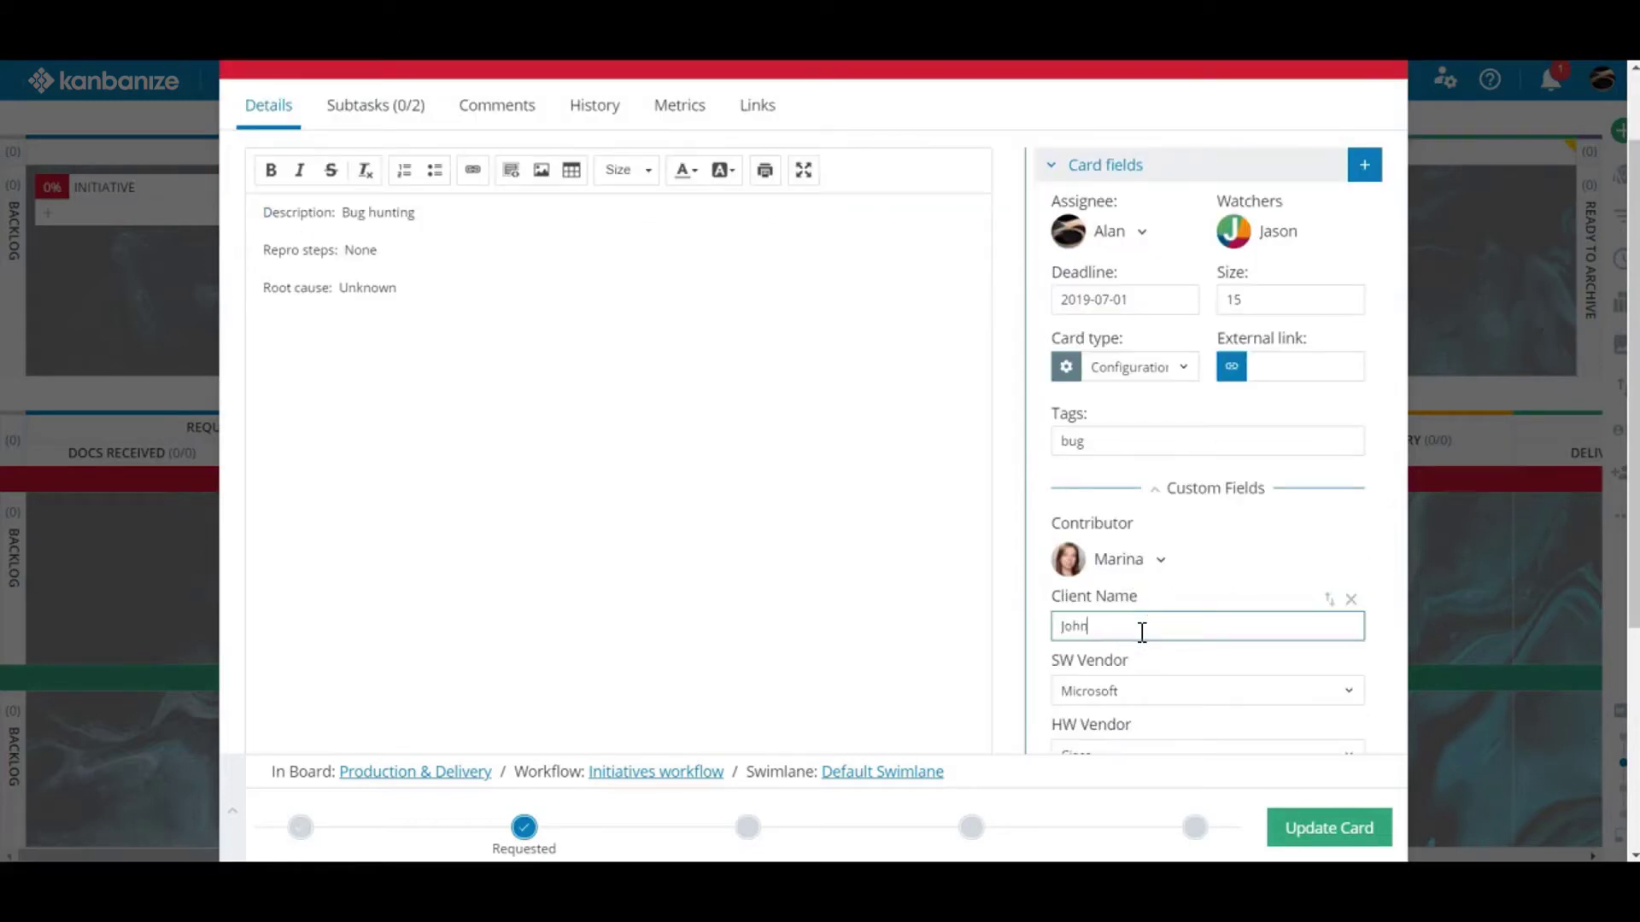
pyautogui.scroll(-1, 1180, 702)
pyautogui.scroll(-1, 1180, 701)
pyautogui.click(1162, 716)
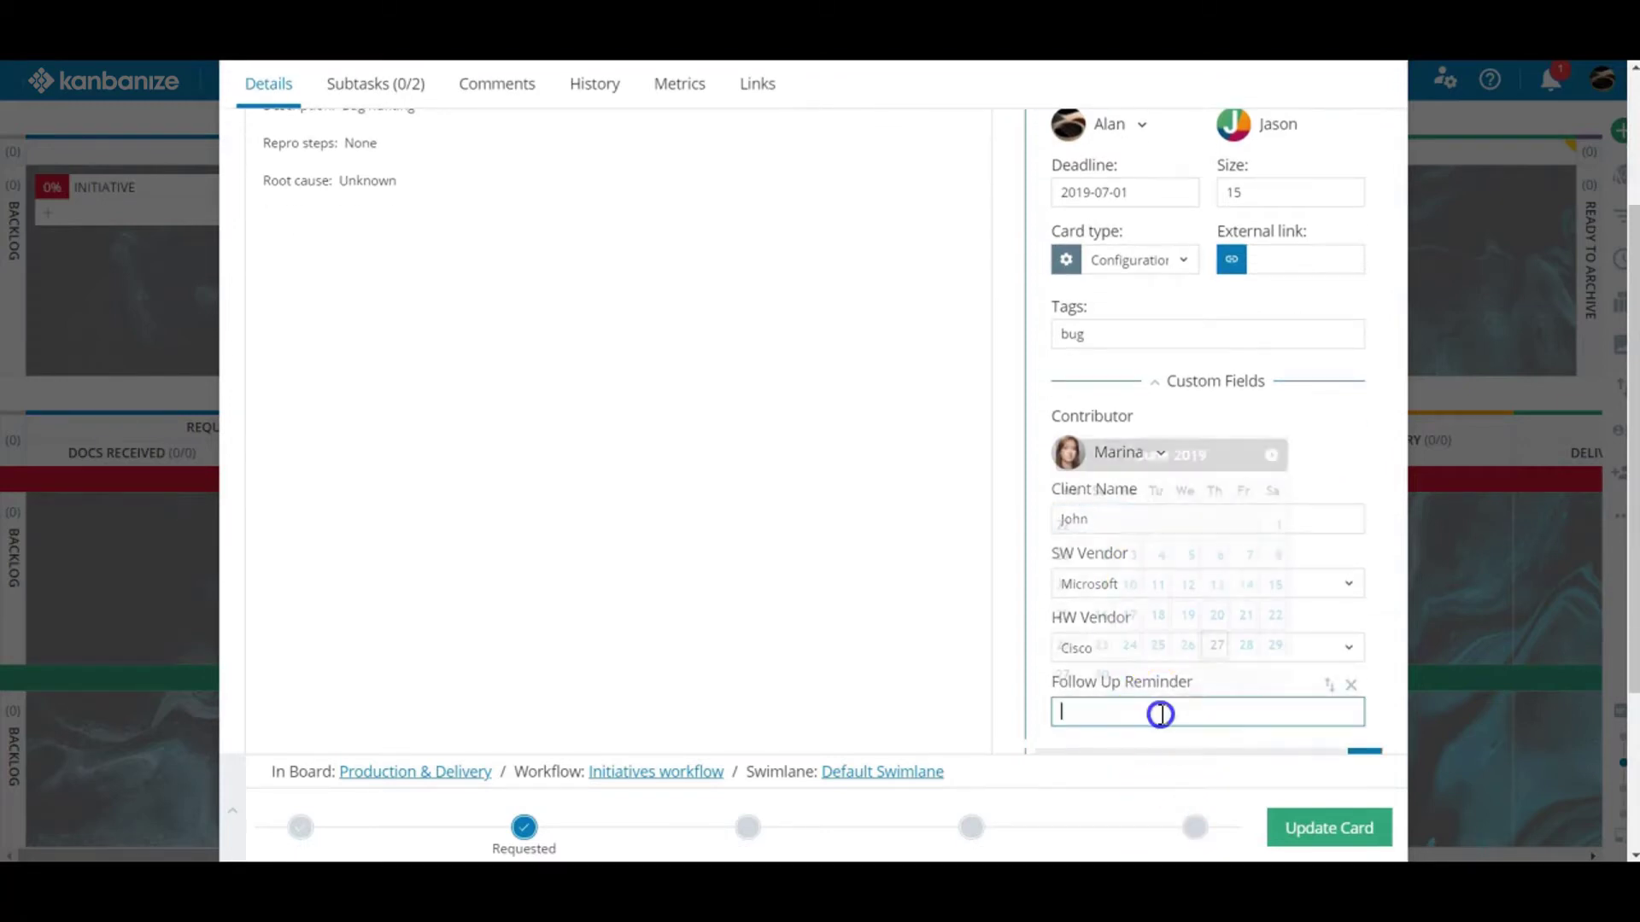
pyautogui.click(1217, 615)
pyautogui.scroll(-1, 1195, 669)
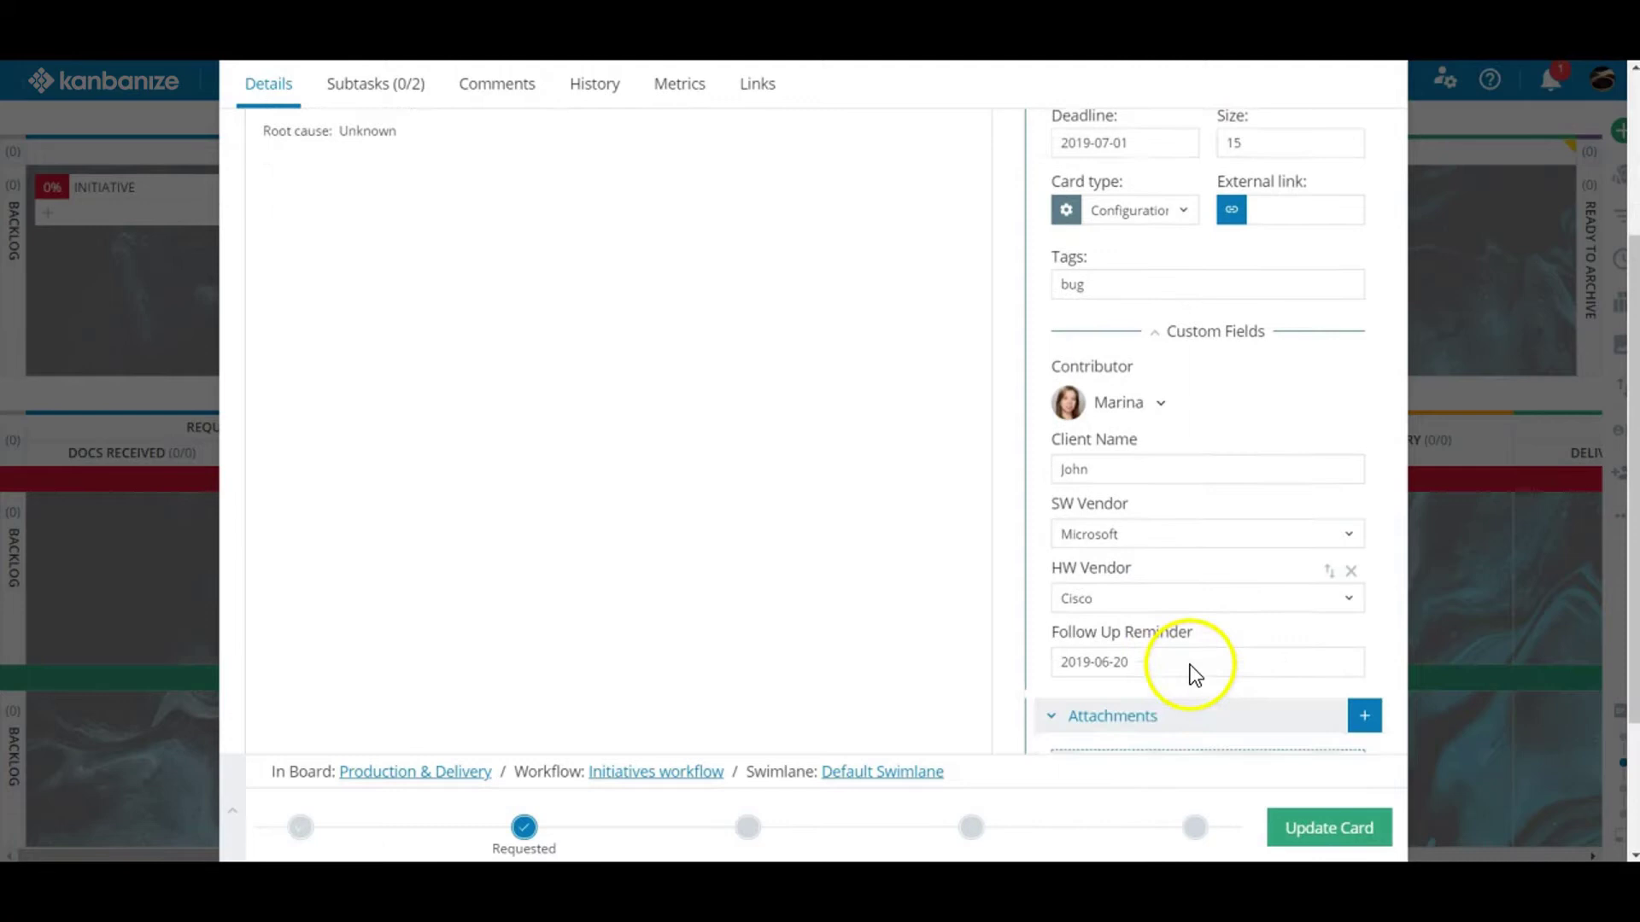
pyautogui.scroll(-2, 1193, 678)
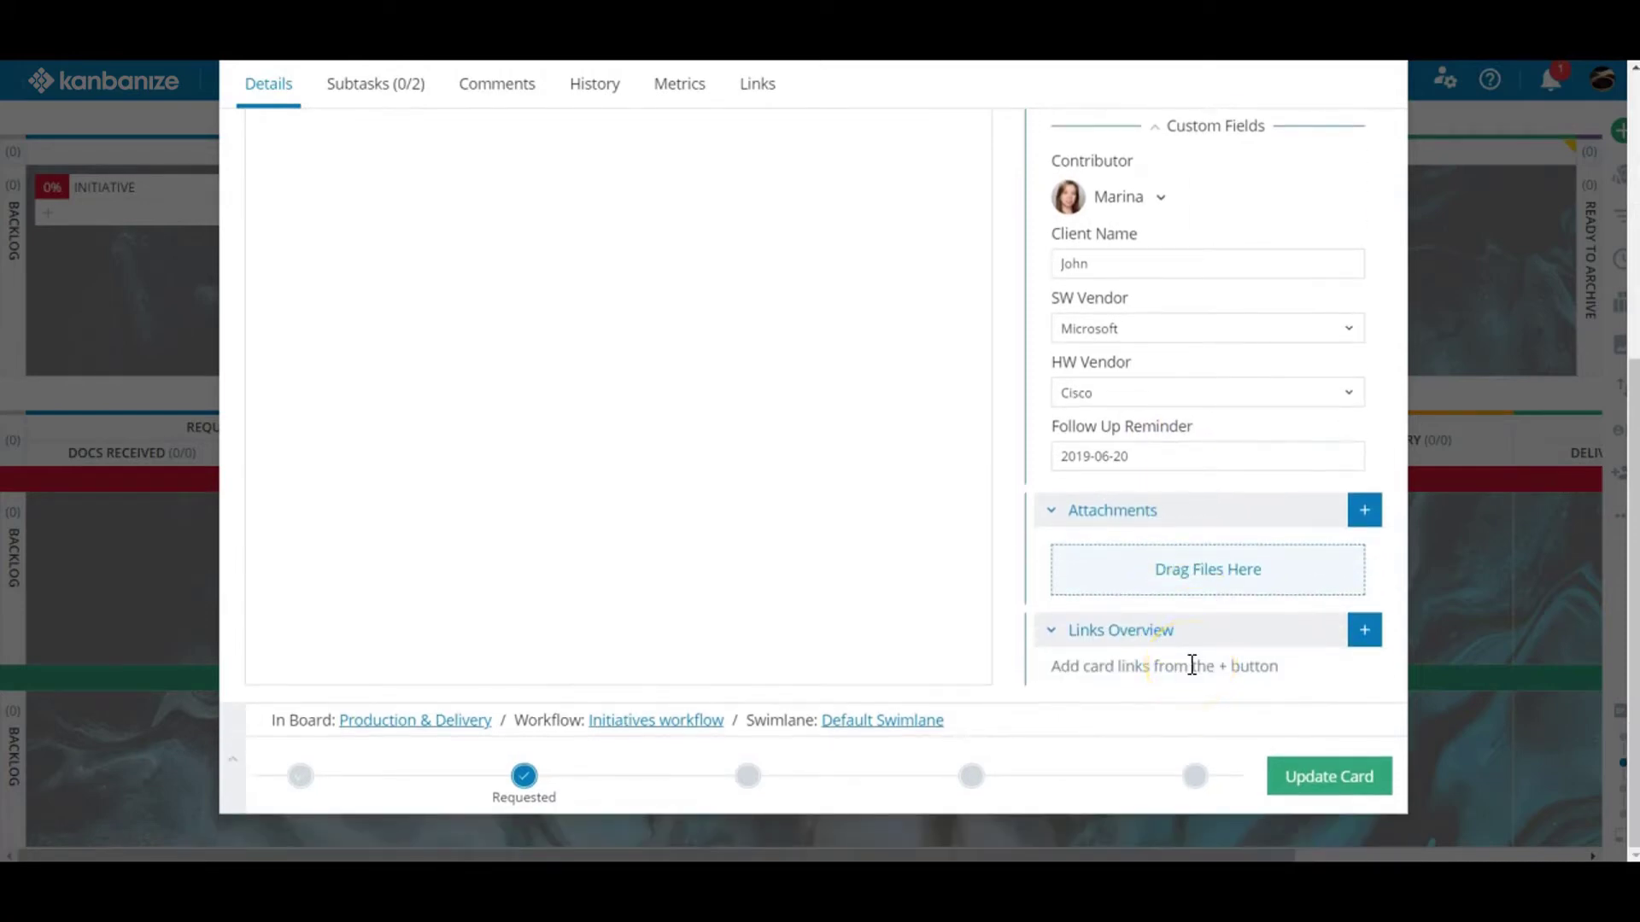
pyautogui.click(264, 101)
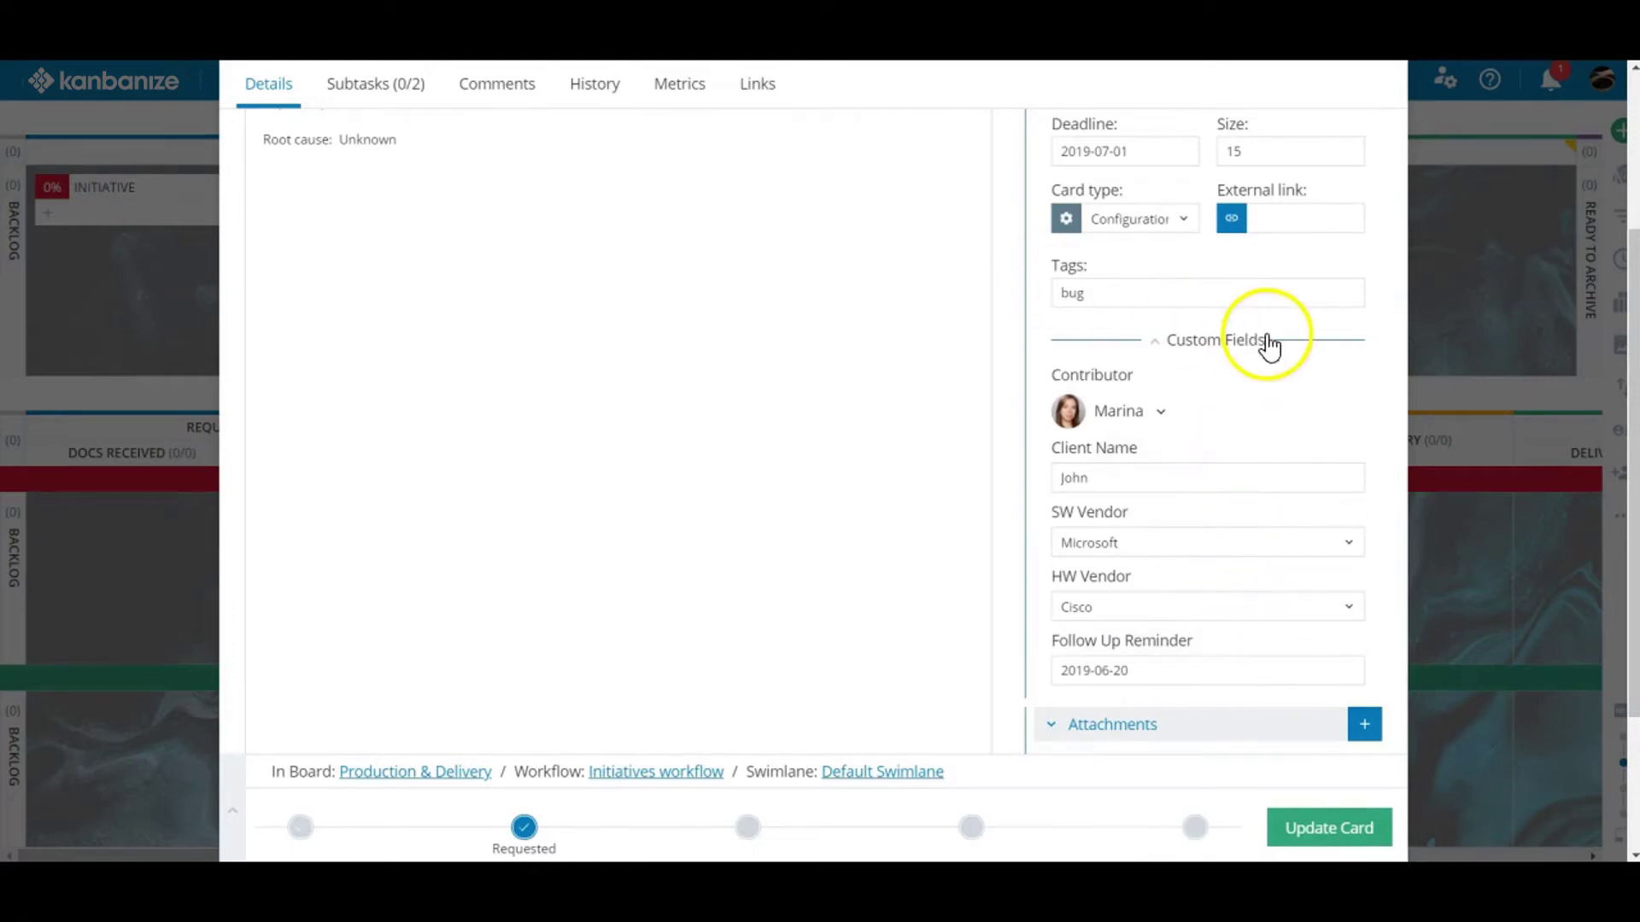
# Start a new child card from Links Overview and open the Board Minimap to place it
pyautogui.scroll(-1, 1269, 344)
pyautogui.scroll(-1, 1269, 345)
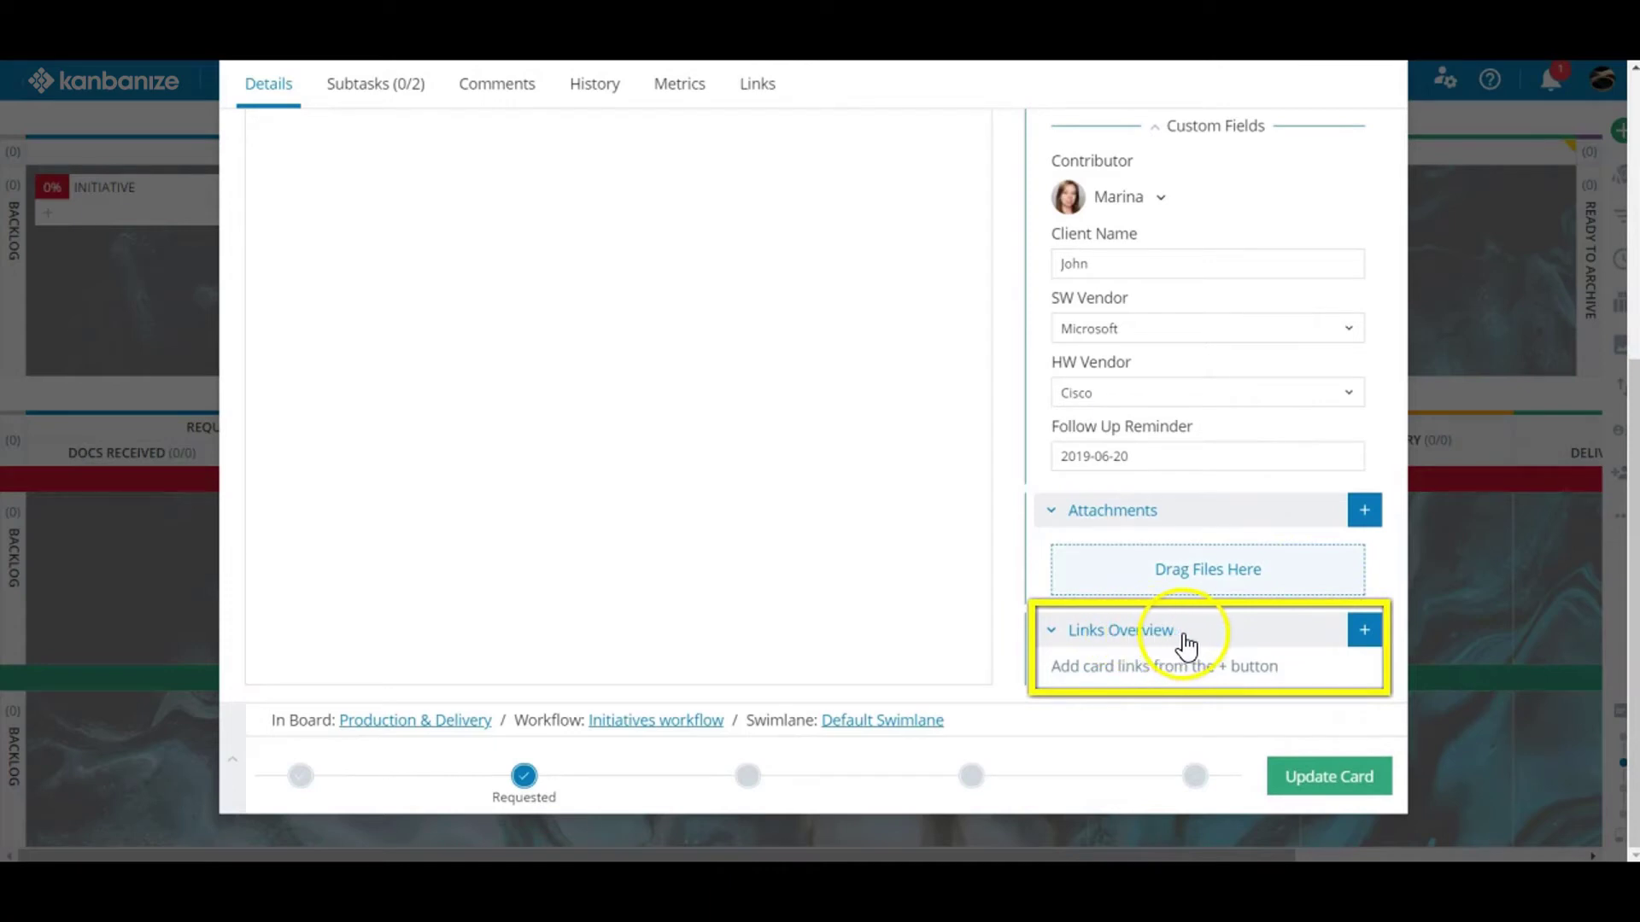
pyautogui.click(1366, 632)
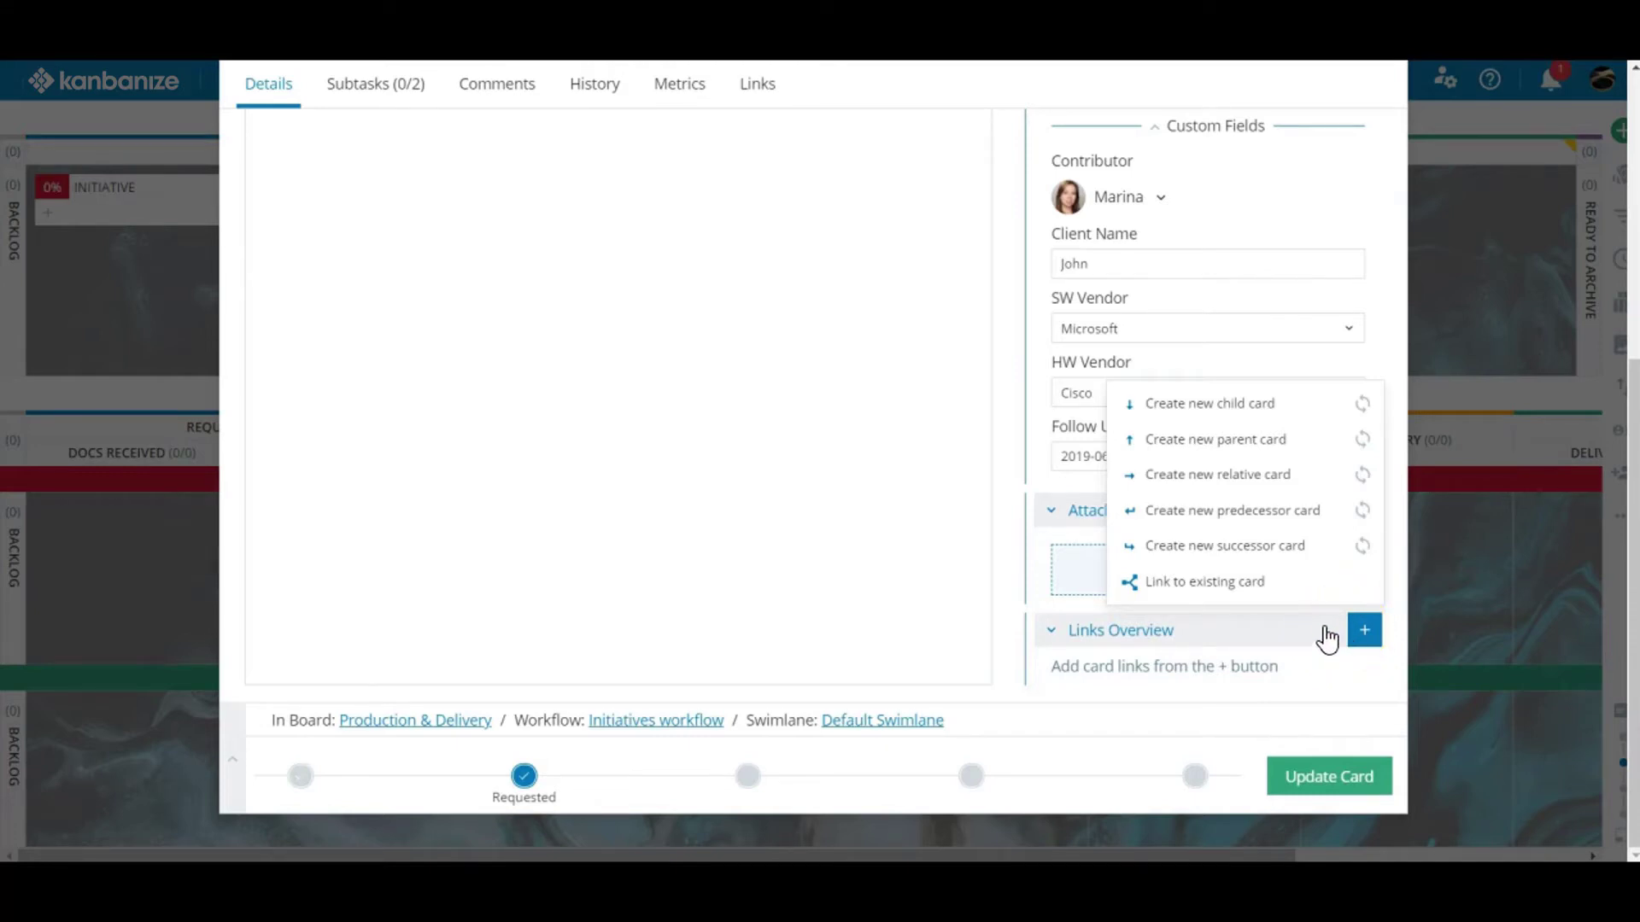
pyautogui.click(1207, 415)
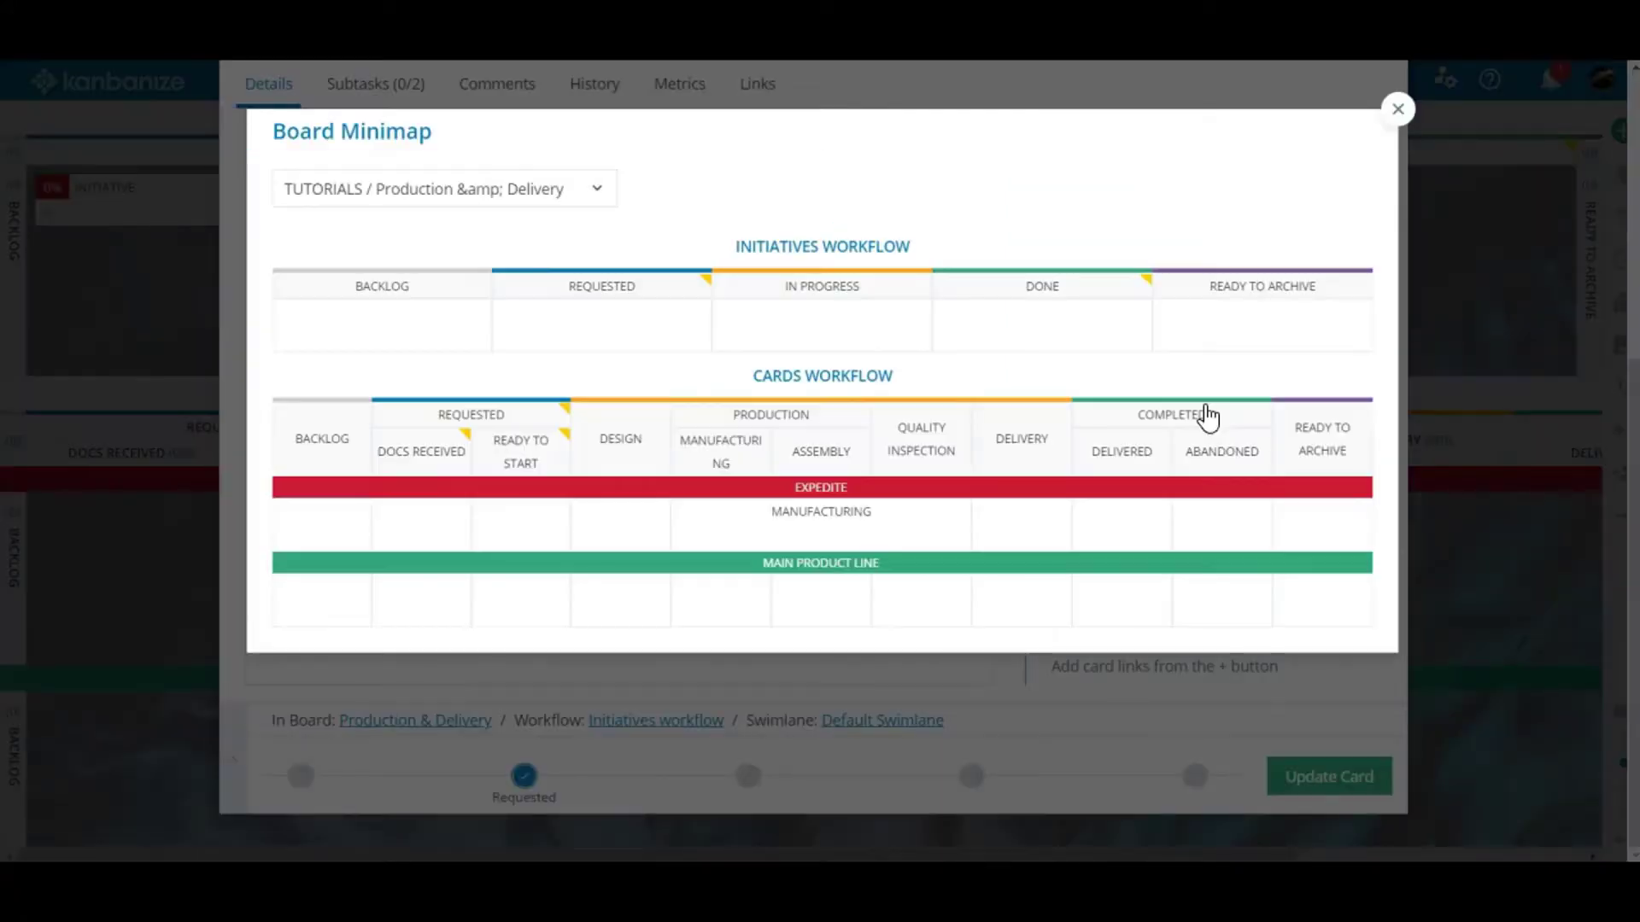
pyautogui.click(1117, 540)
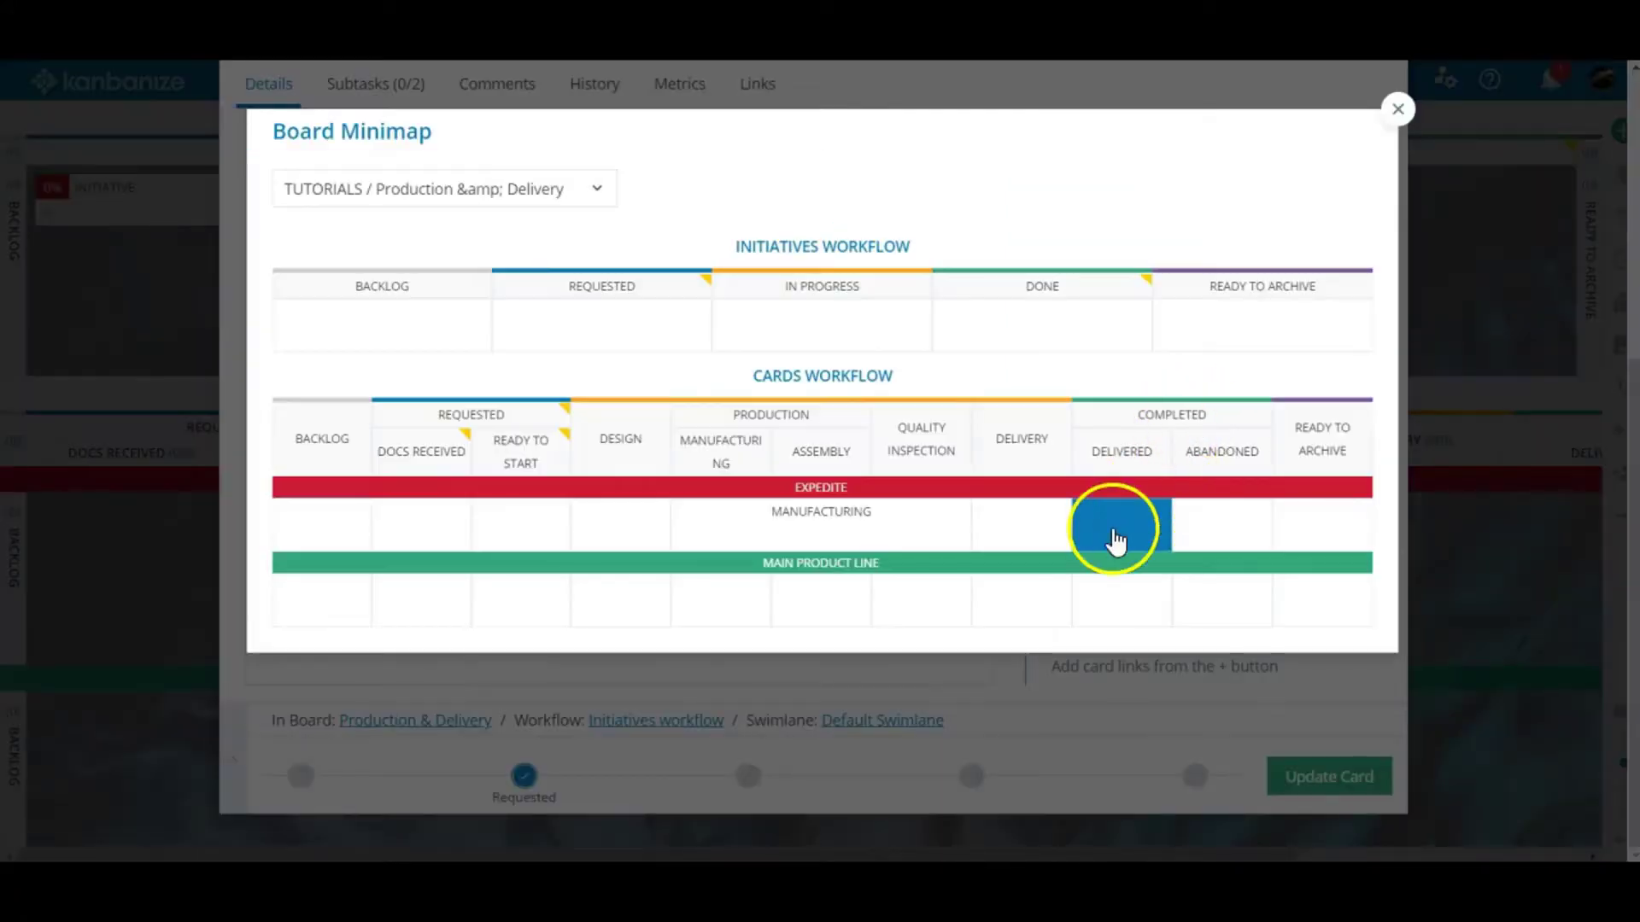
# Create 'Child Card 1' in Expedite's Docs Received column, assigned to a team member
pyautogui.click(426, 512)
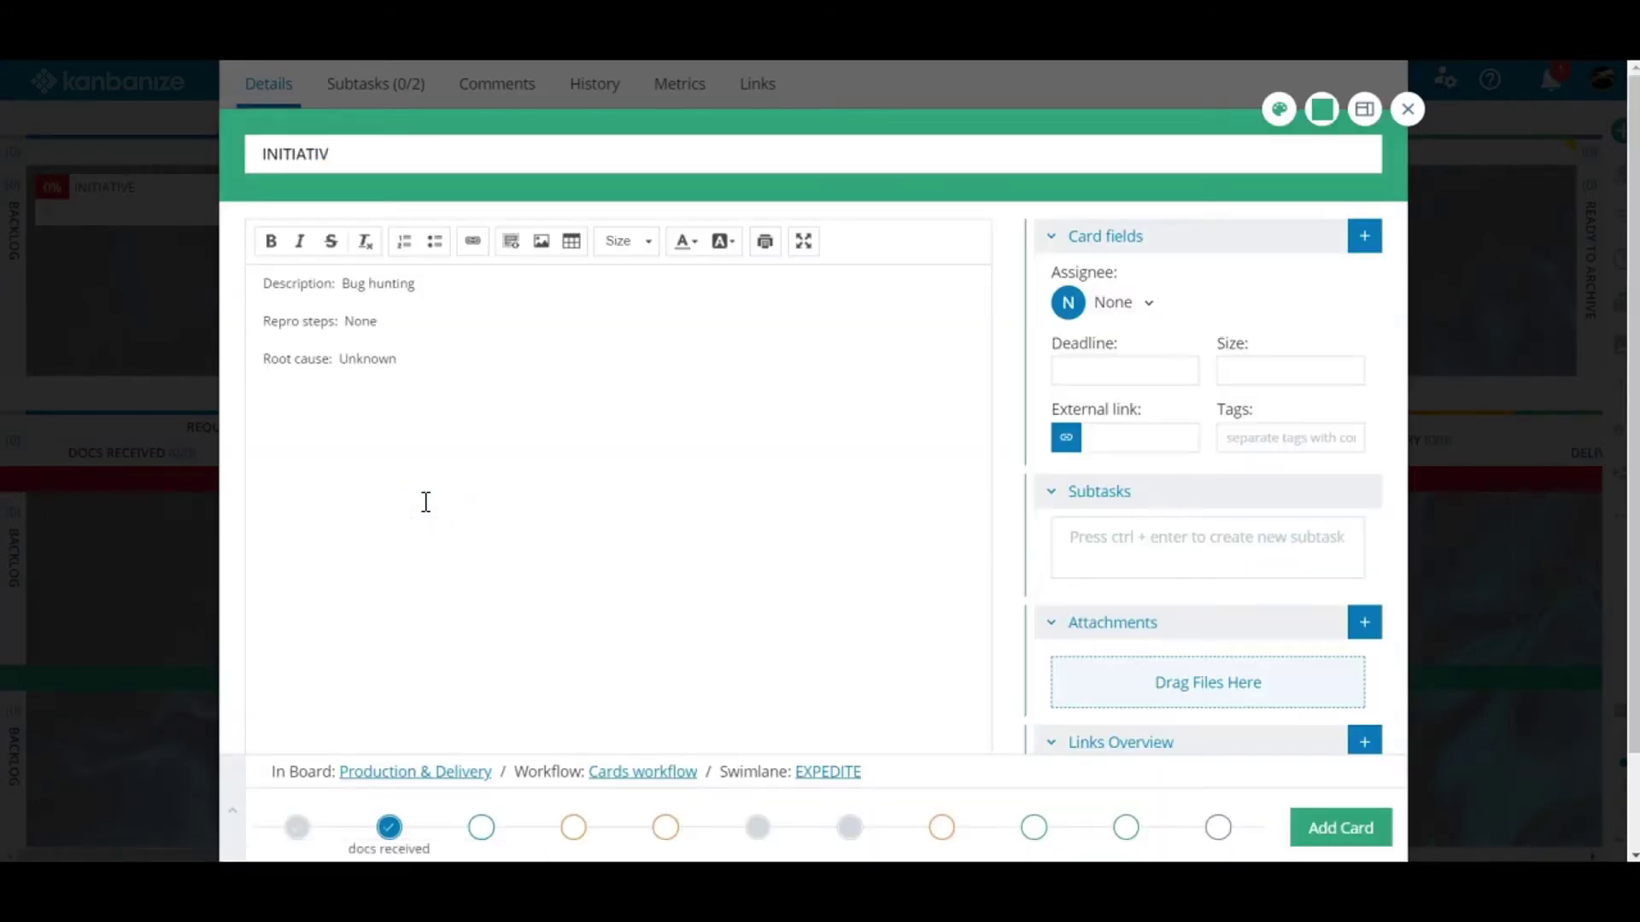
pyautogui.press('BackSpace')
pyautogui.press('BackSpace')
pyautogui.press('BackSpace')
pyautogui.press('BackSpace')
pyautogui.press('BackSpace')
pyautogui.press('BackSpace')
pyautogui.press('BackSpace')
pyautogui.press('BackSpace')
pyautogui.press('BackSpace')
pyautogui.write('child')
pyautogui.click(412, 489)
pyautogui.write('Car')
pyautogui.click(1066, 300)
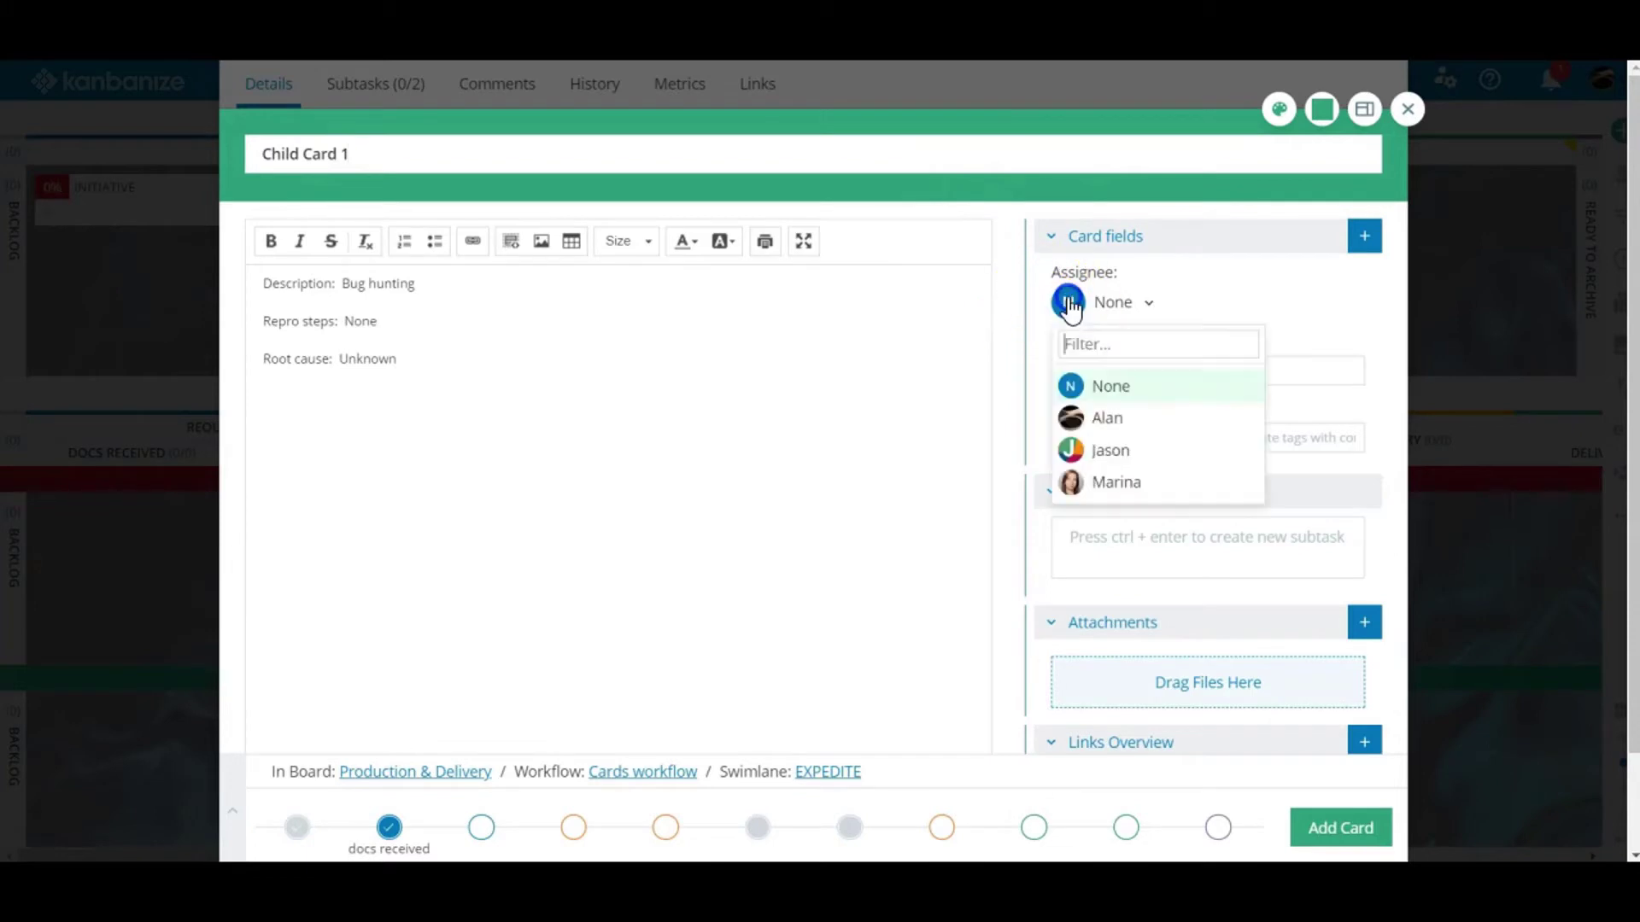
pyautogui.click(1068, 420)
# Start another child card from the card's link options
pyautogui.scroll(-2, 1155, 557)
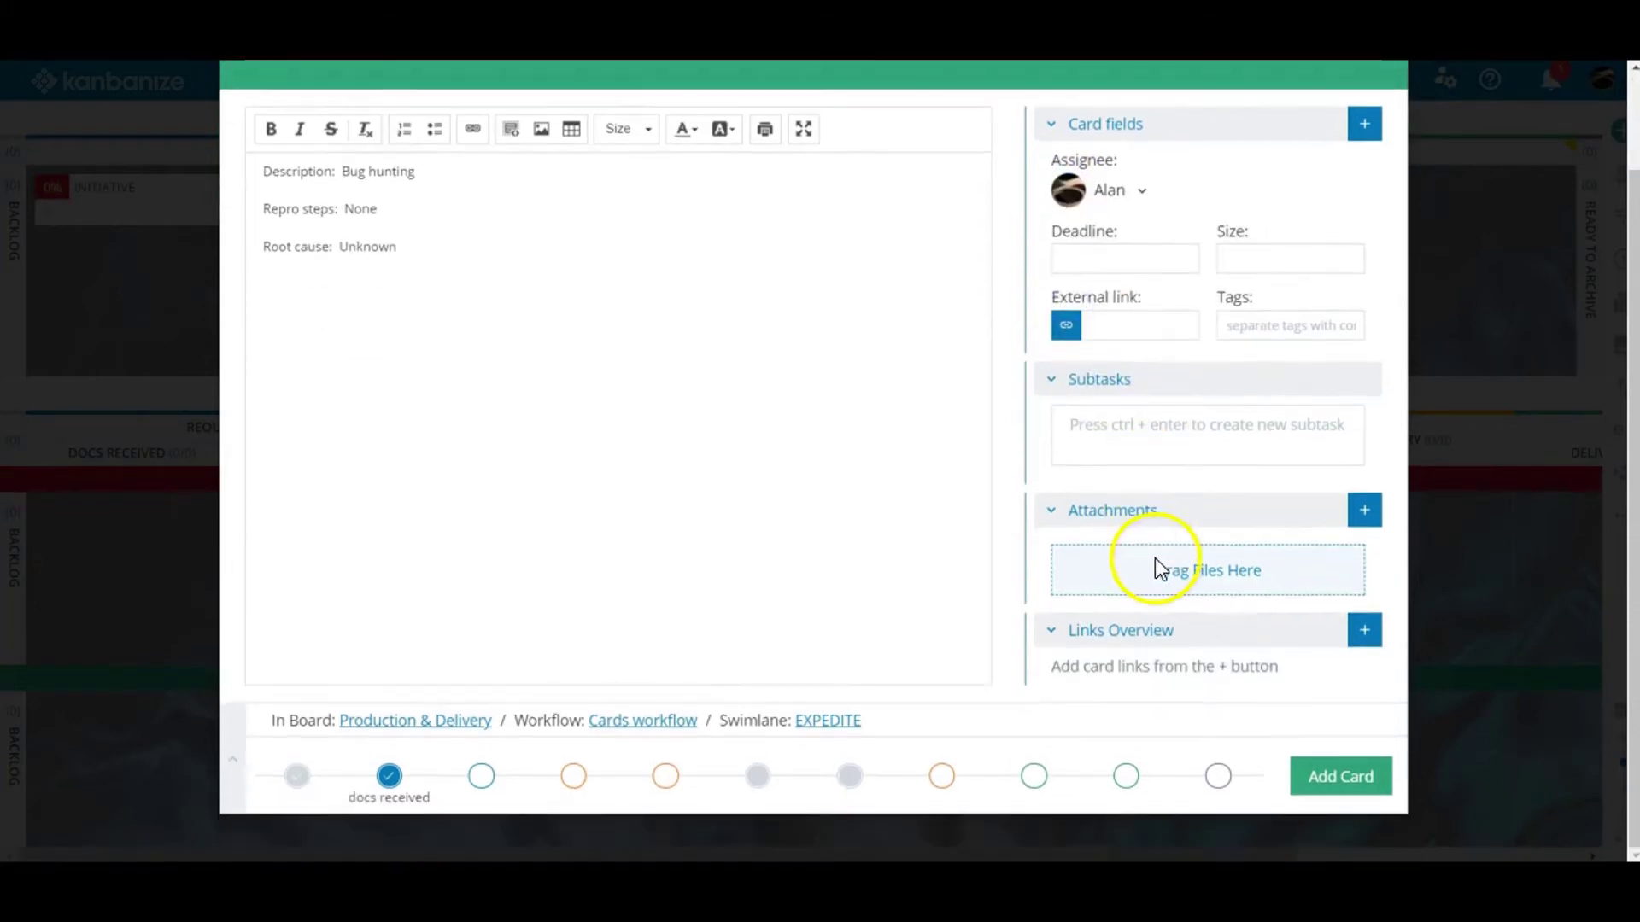
pyautogui.click(1364, 629)
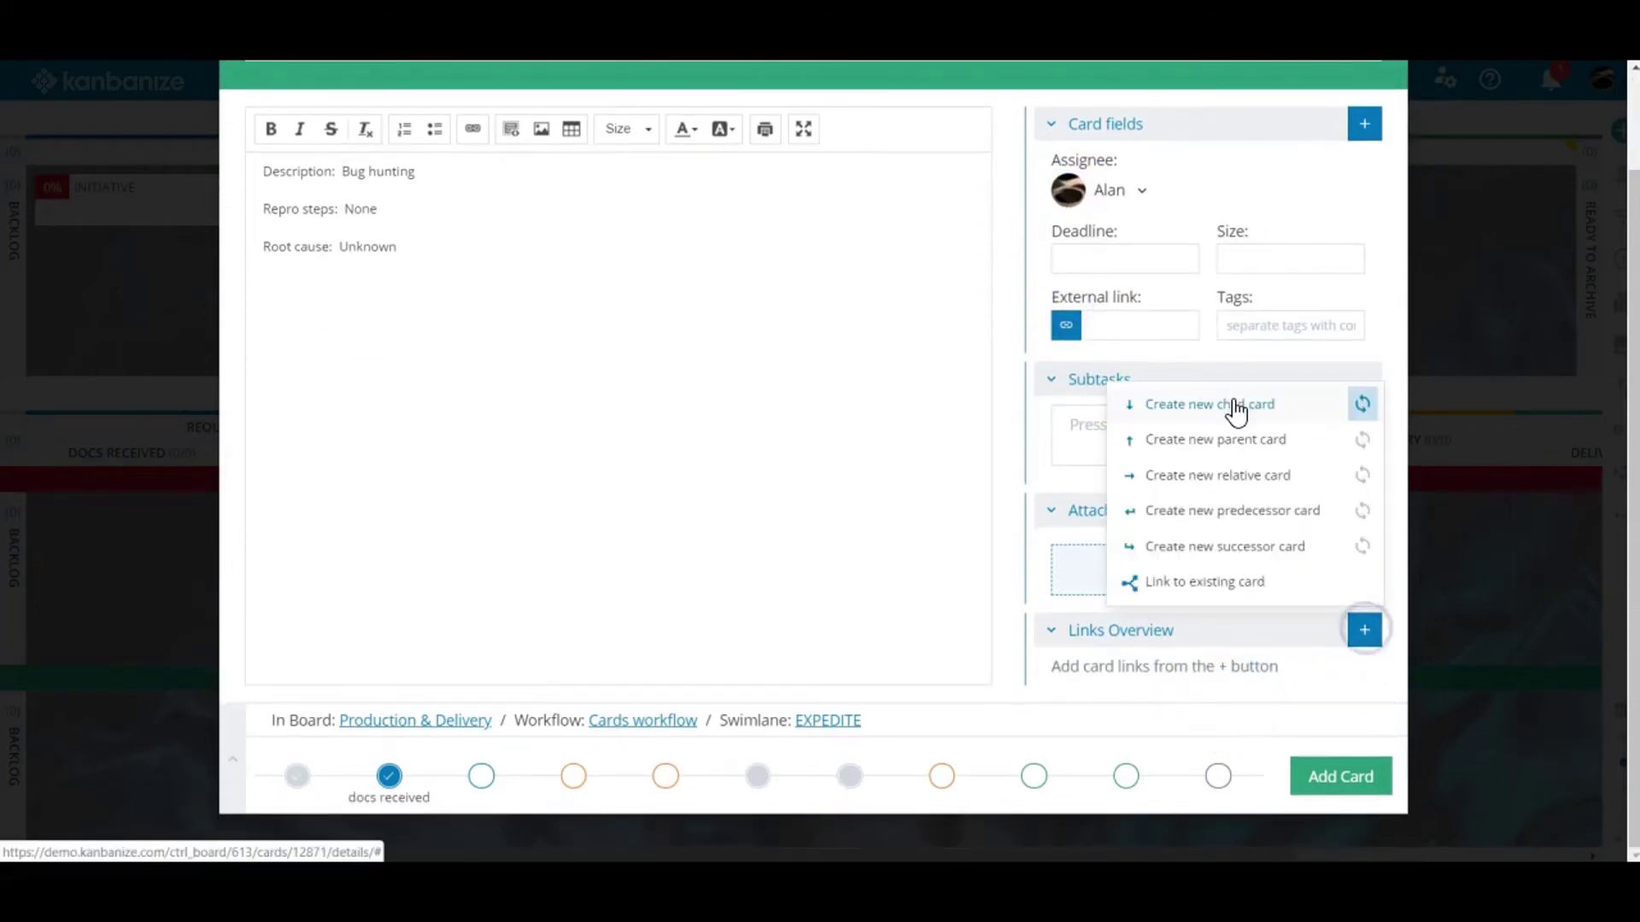
pyautogui.click(1234, 402)
# Create a new Predecessor card in Expedite's Docs Received column and assign it to a teammate
pyautogui.click(1364, 629)
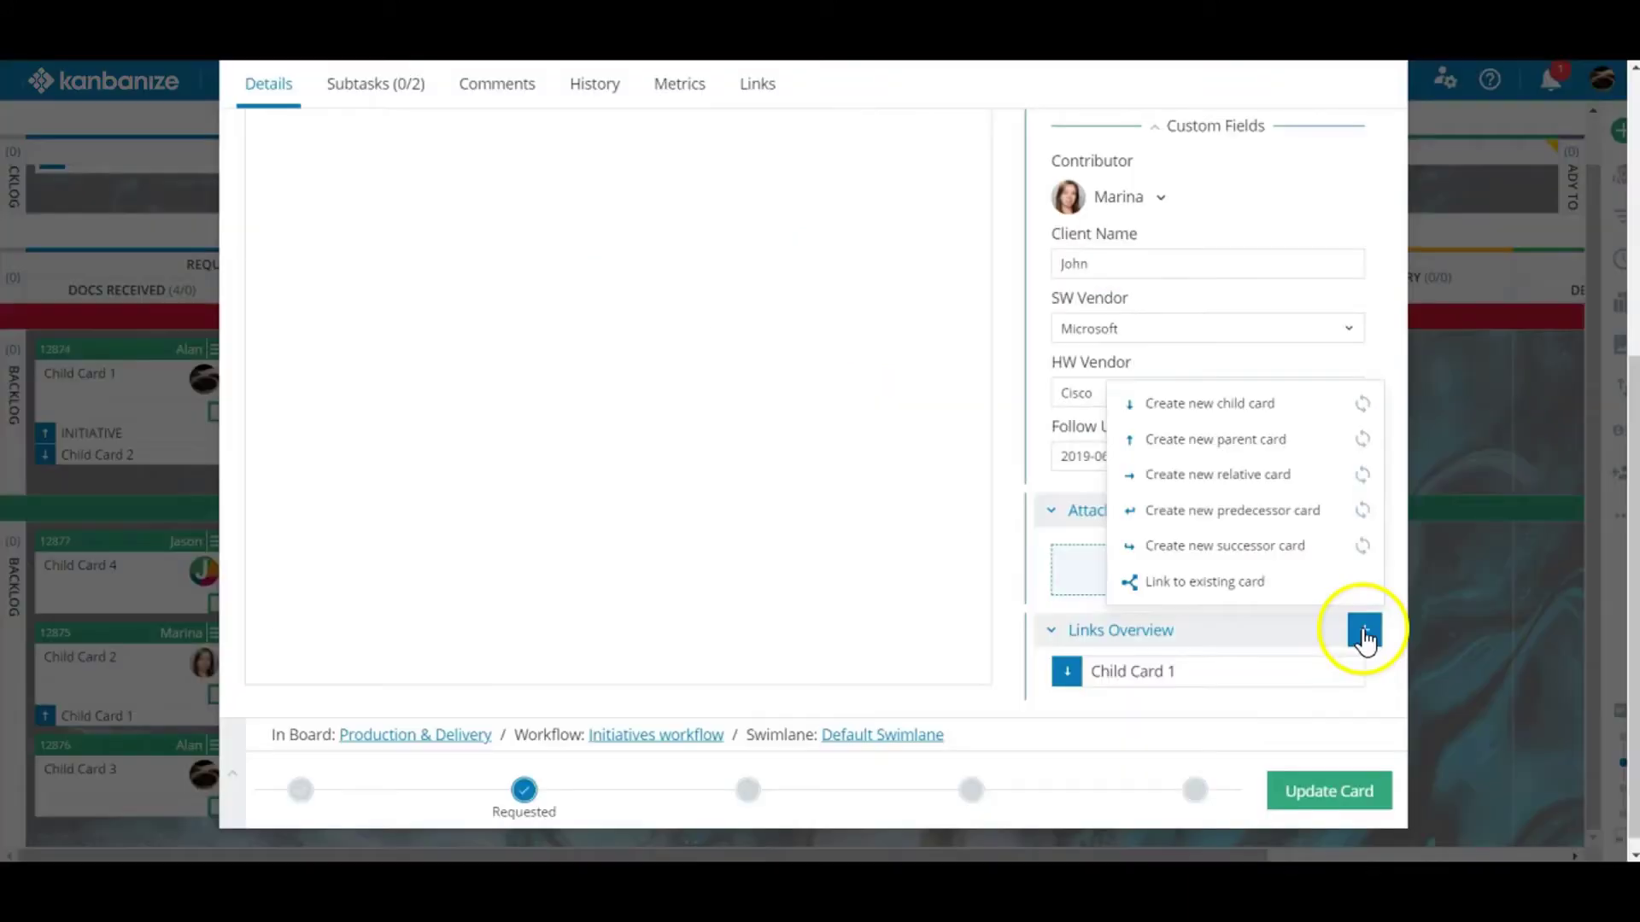
pyautogui.click(1303, 522)
pyautogui.click(1302, 516)
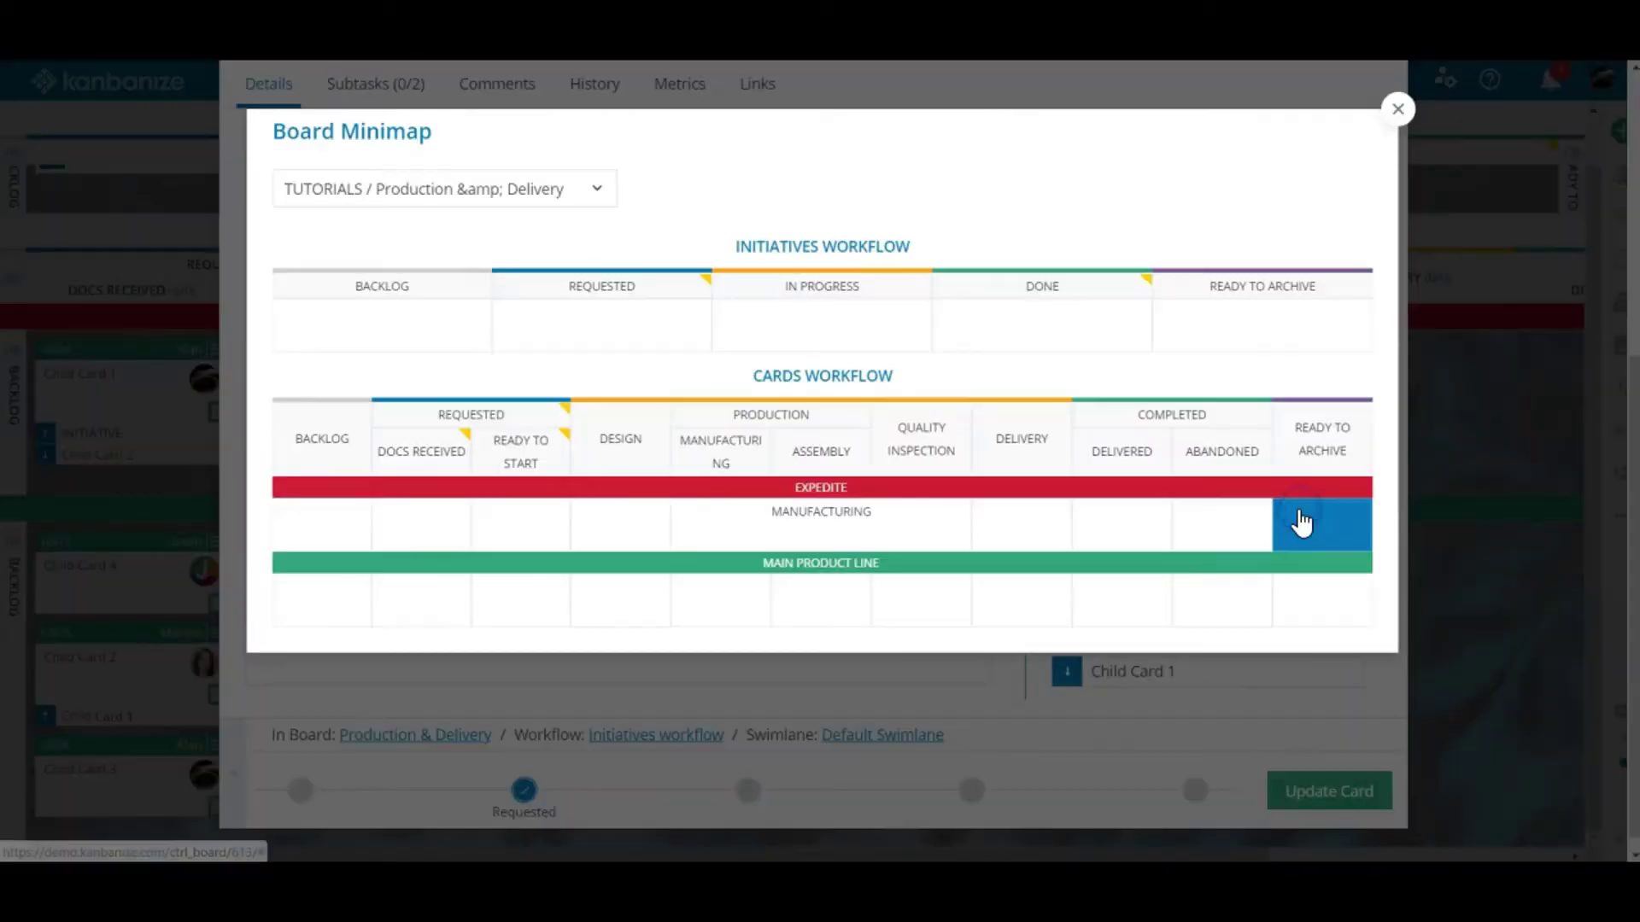
pyautogui.click(445, 525)
pyautogui.write('Predecessor')
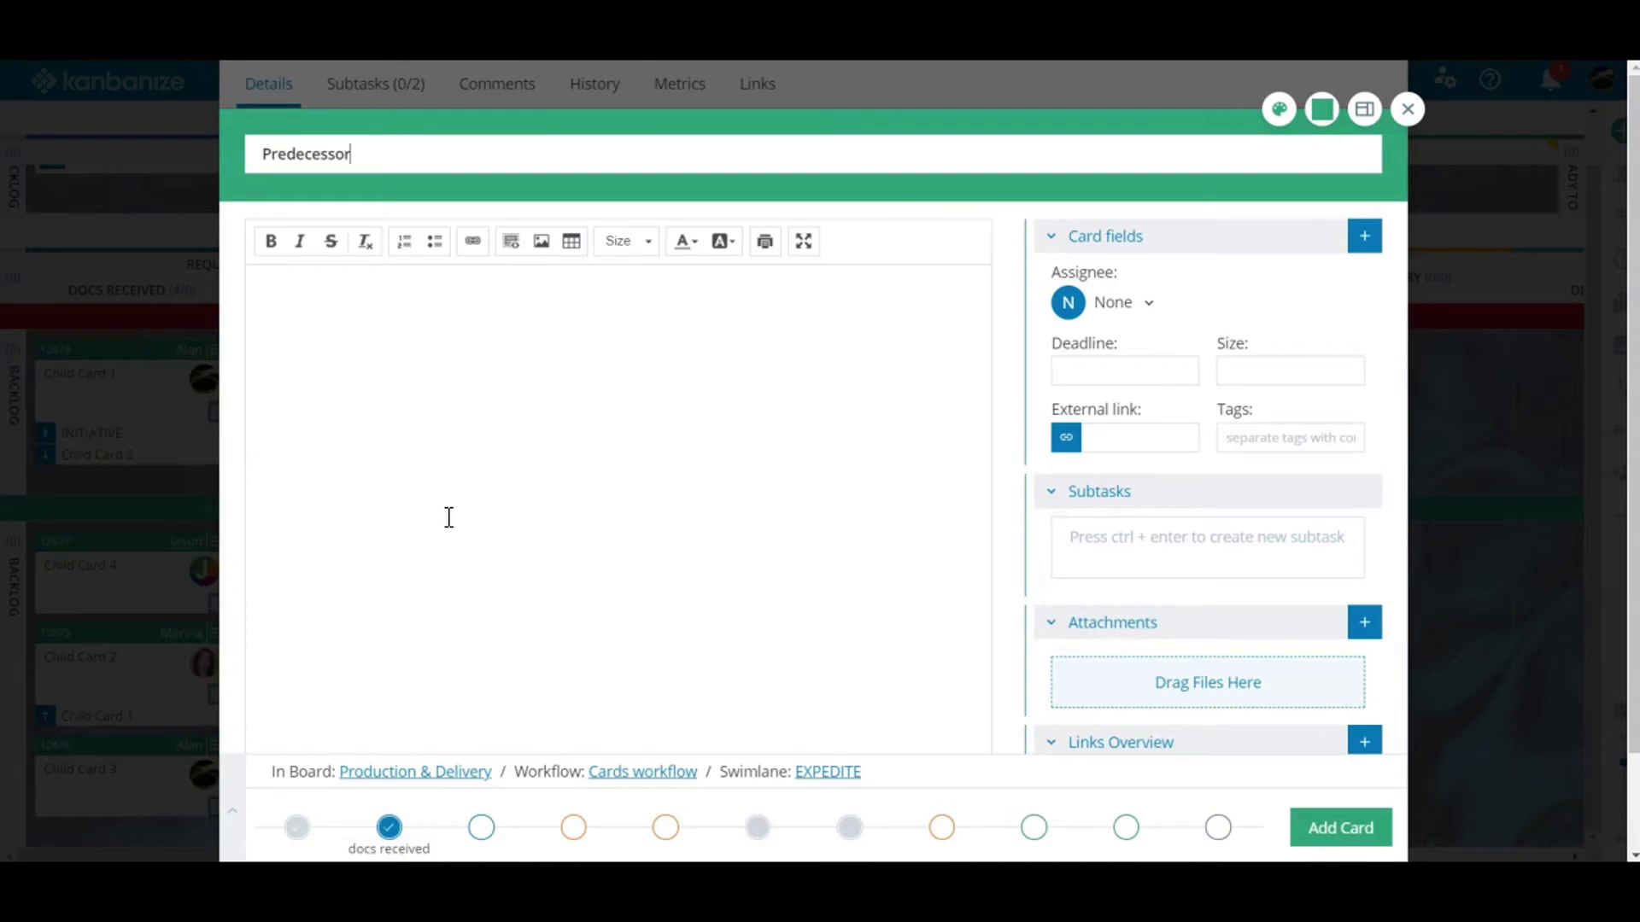
pyautogui.click(1068, 304)
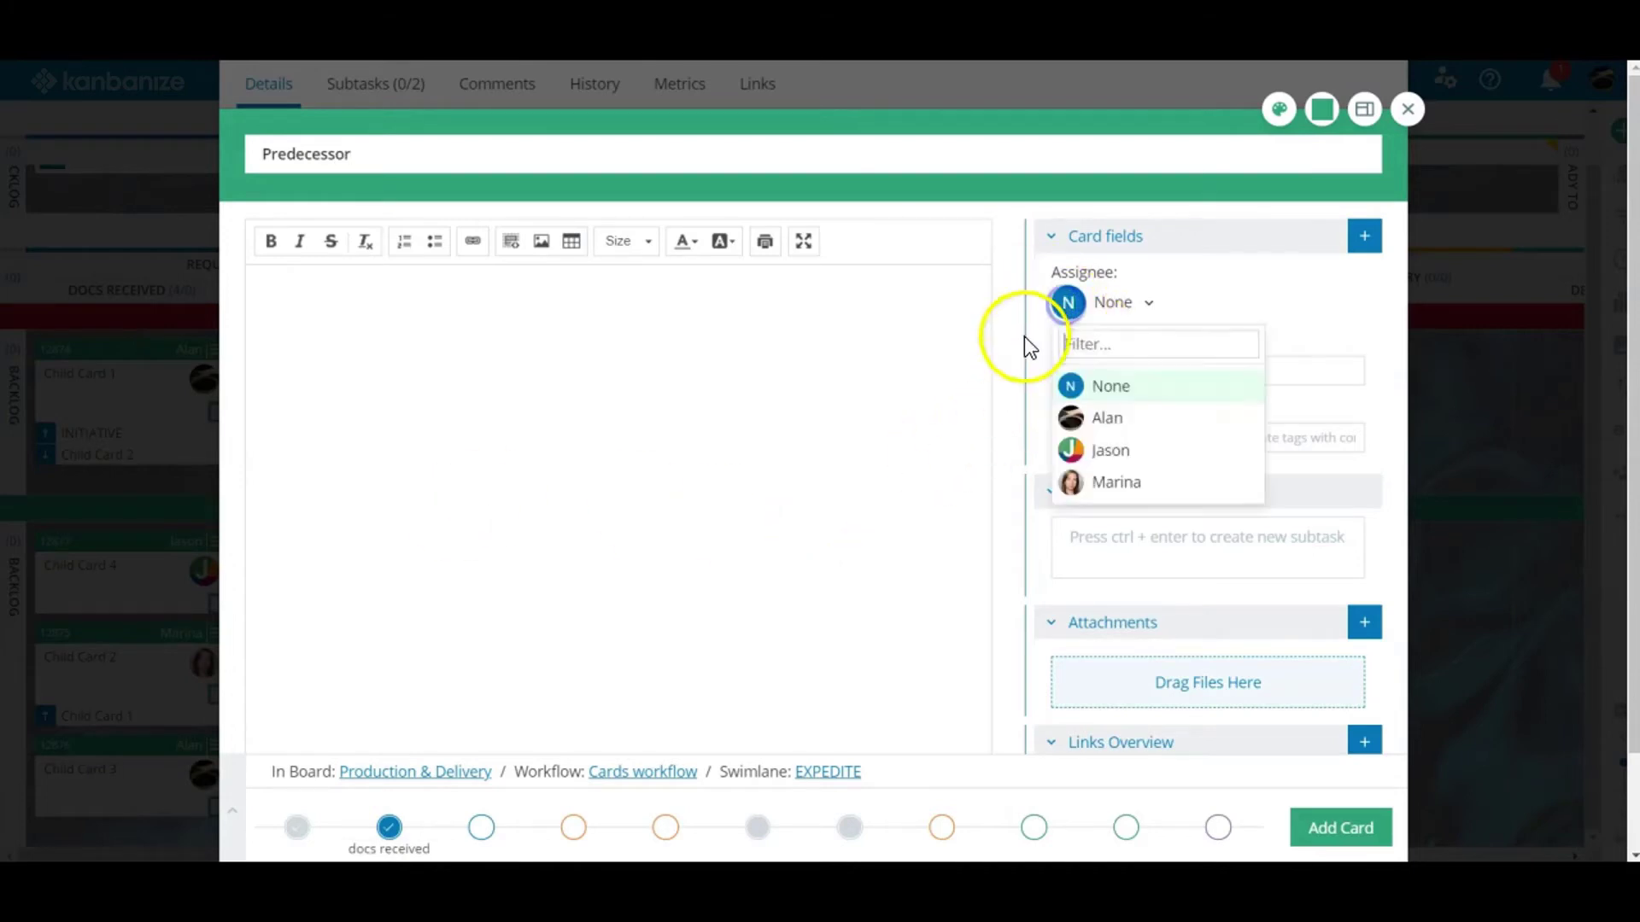
pyautogui.click(1072, 417)
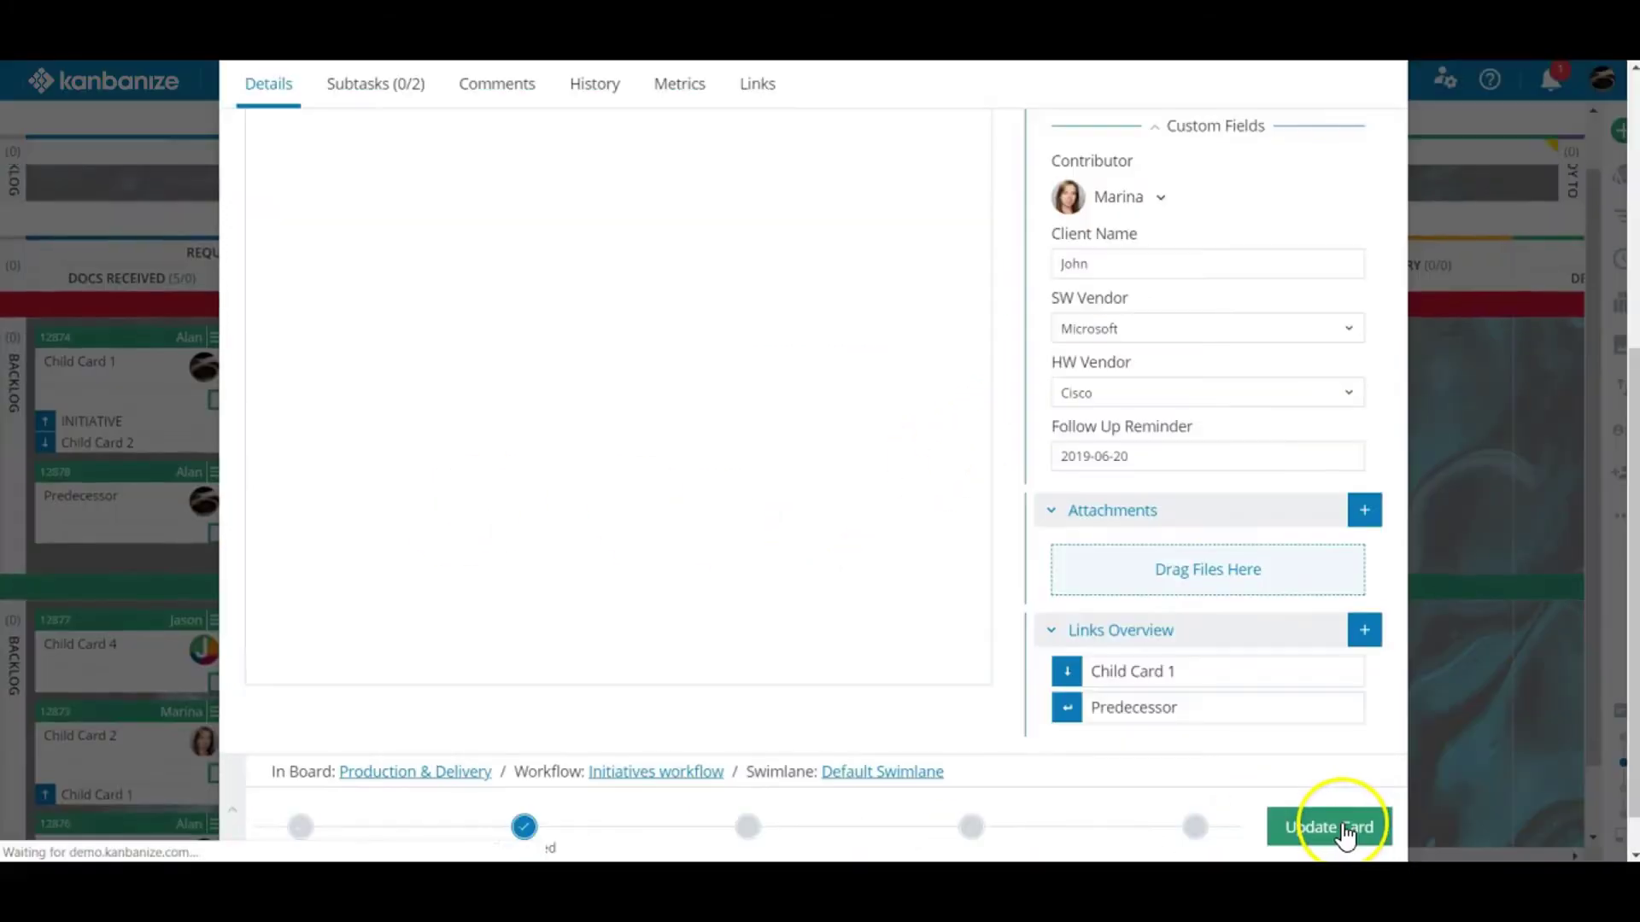
# Move card 12891 to Delivery, then try dragging the Successor Card into Design to trigger the predecessor error
pyautogui.click(1364, 632)
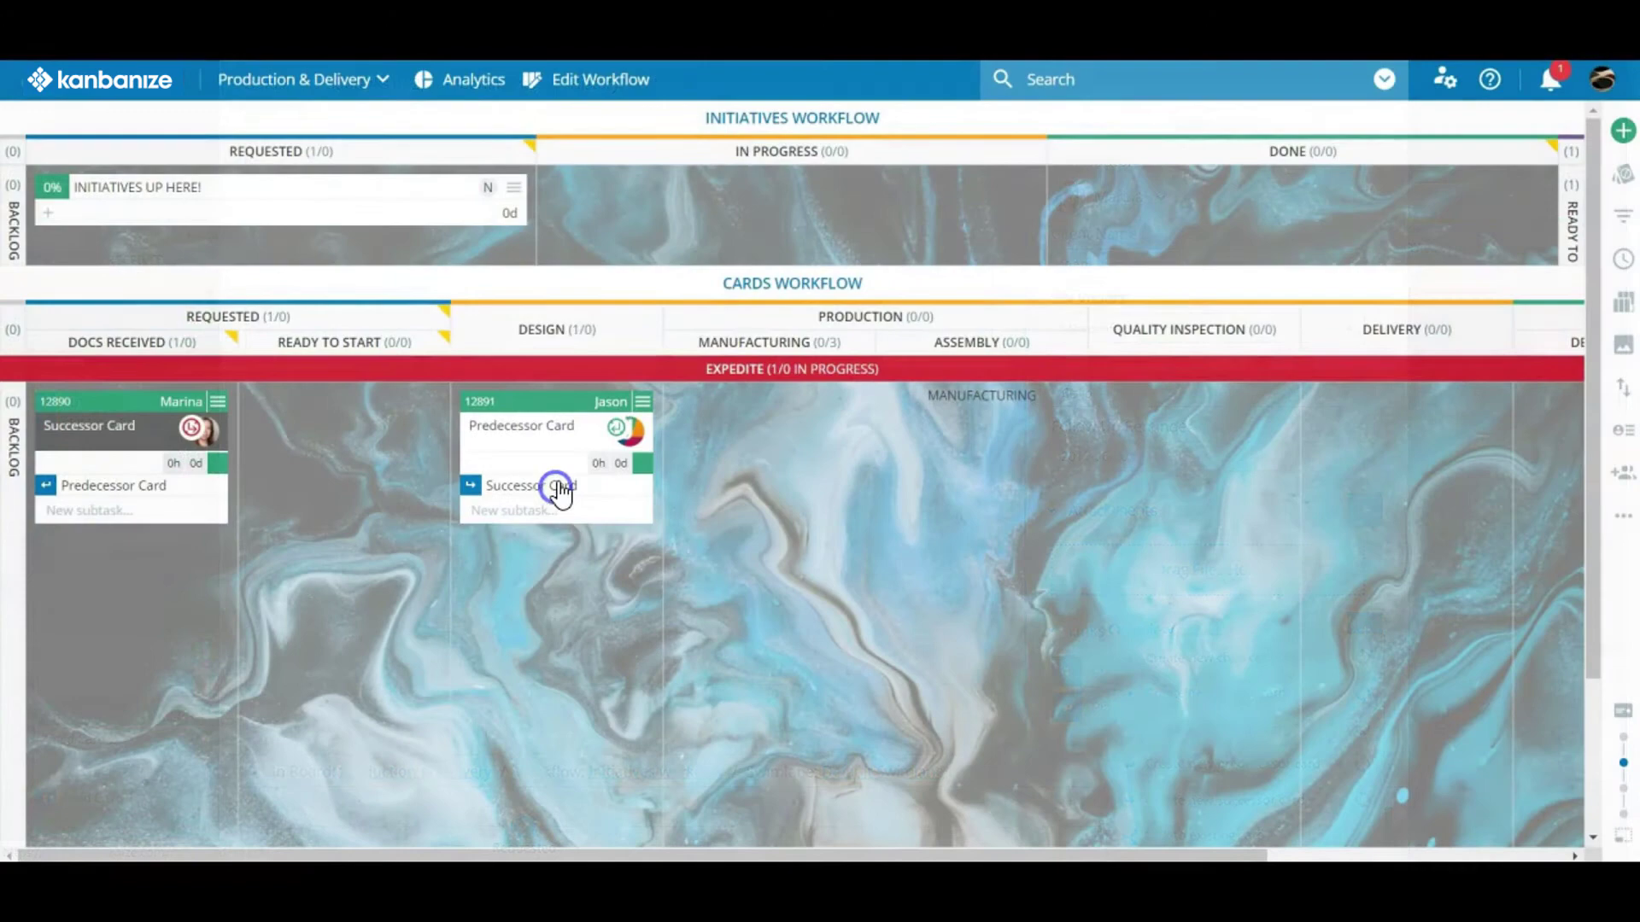
pyautogui.moveTo(542, 414); pyautogui.dragTo(1449, 454)
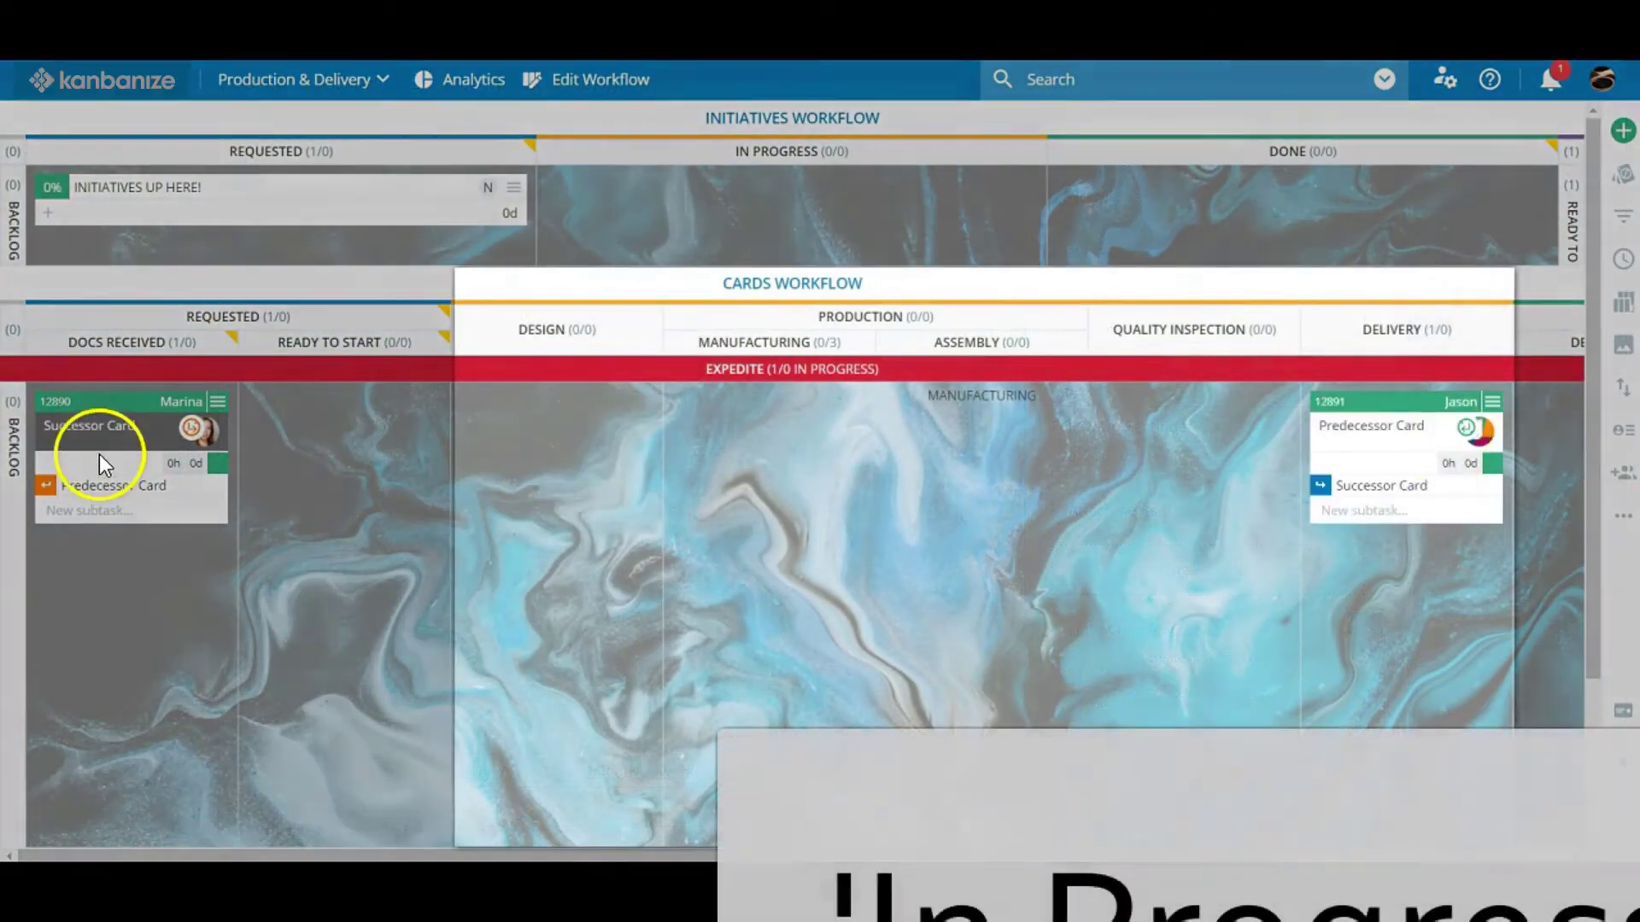
pyautogui.moveTo(99, 403); pyautogui.dragTo(534, 623)
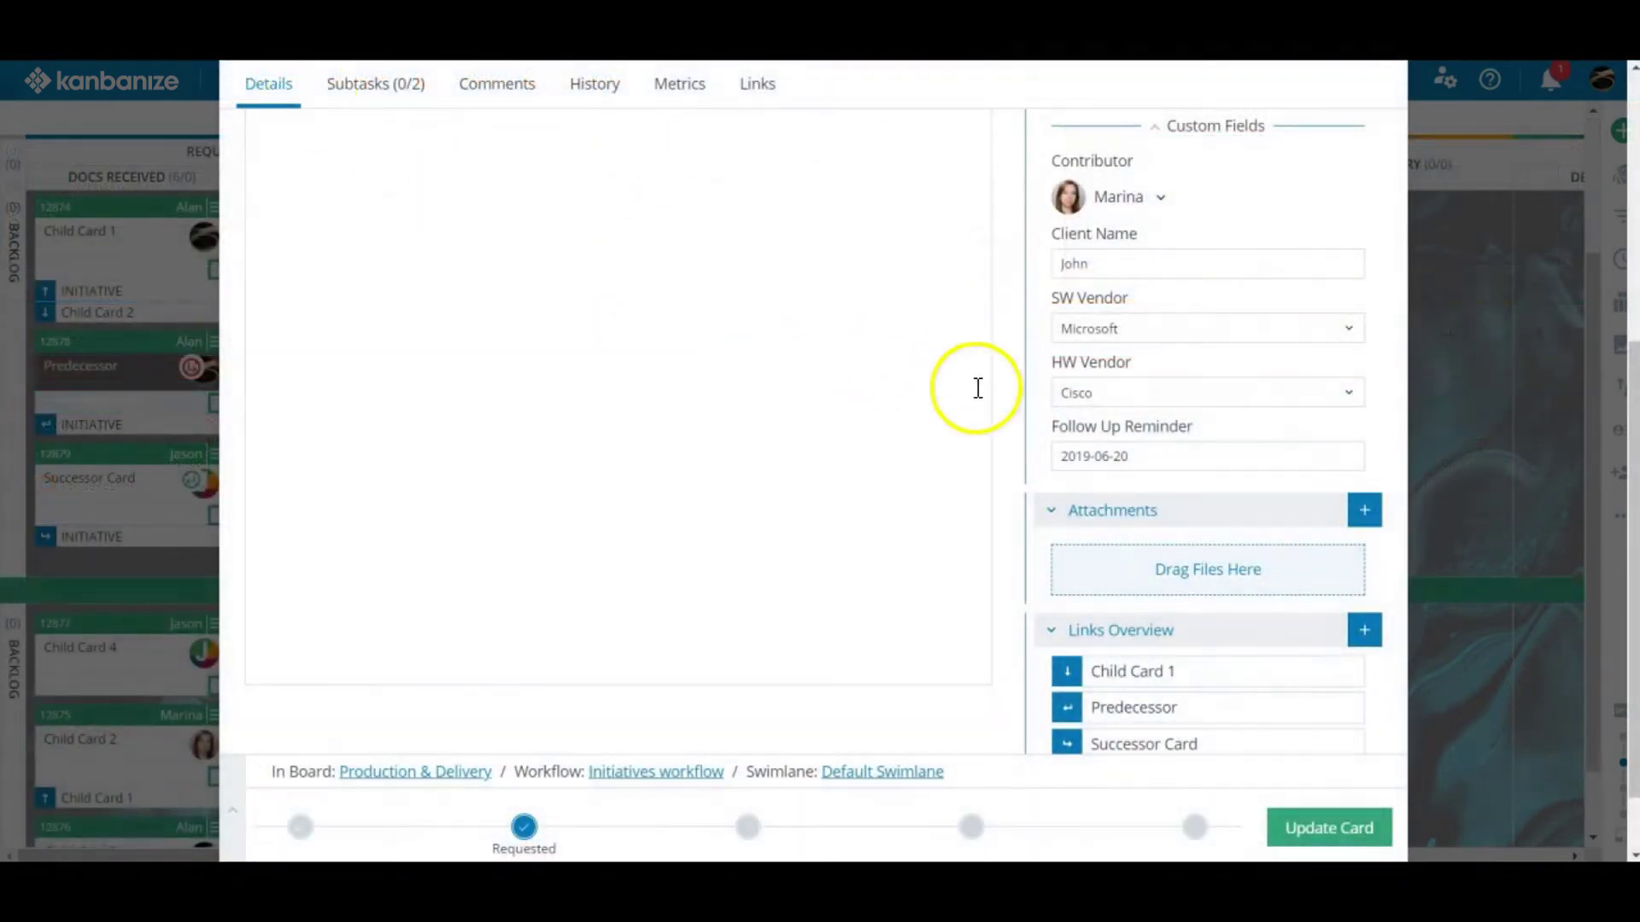
# Create a new relative card from Links Overview in the Marketing Team Board's Expedite / Near Future cell
pyautogui.click(1365, 630)
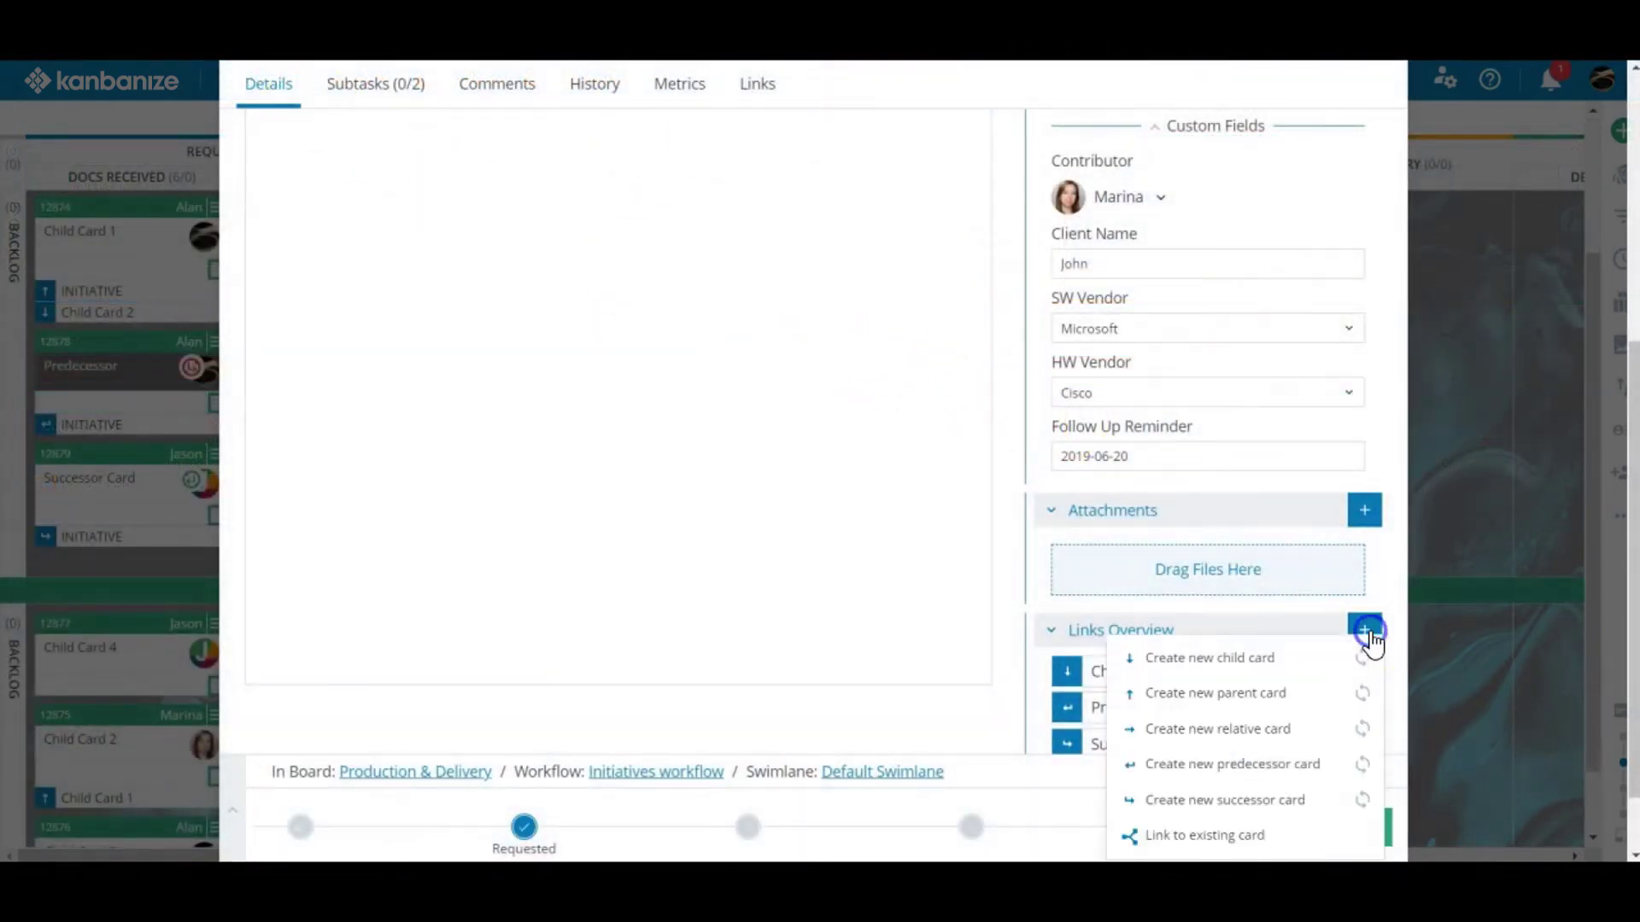
pyautogui.click(1291, 733)
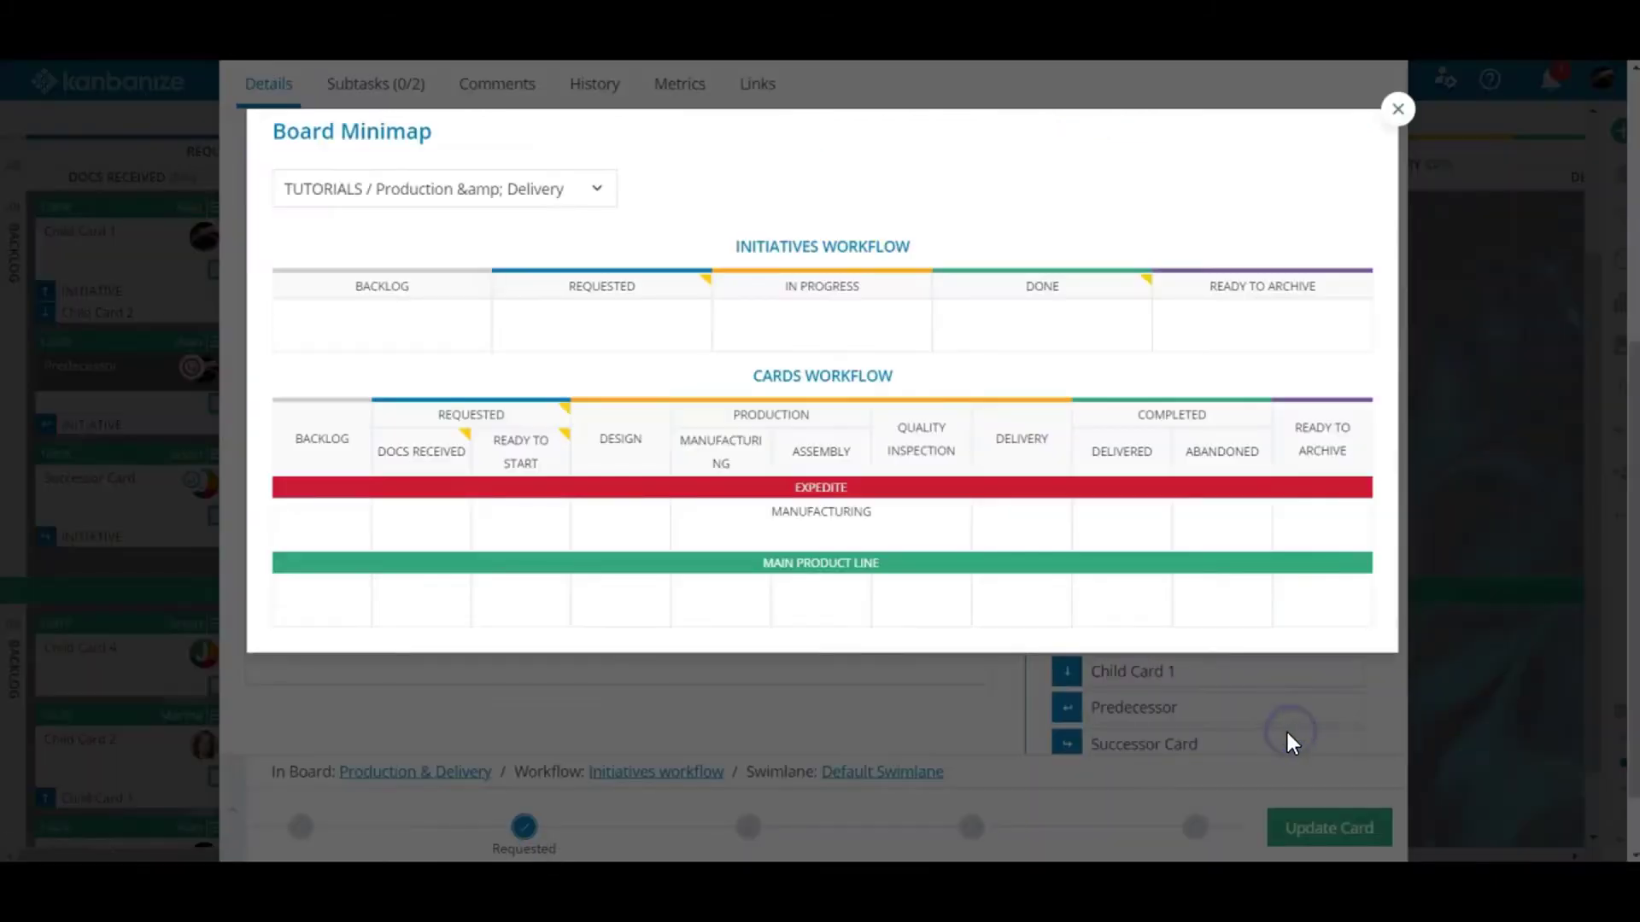
pyautogui.click(598, 188)
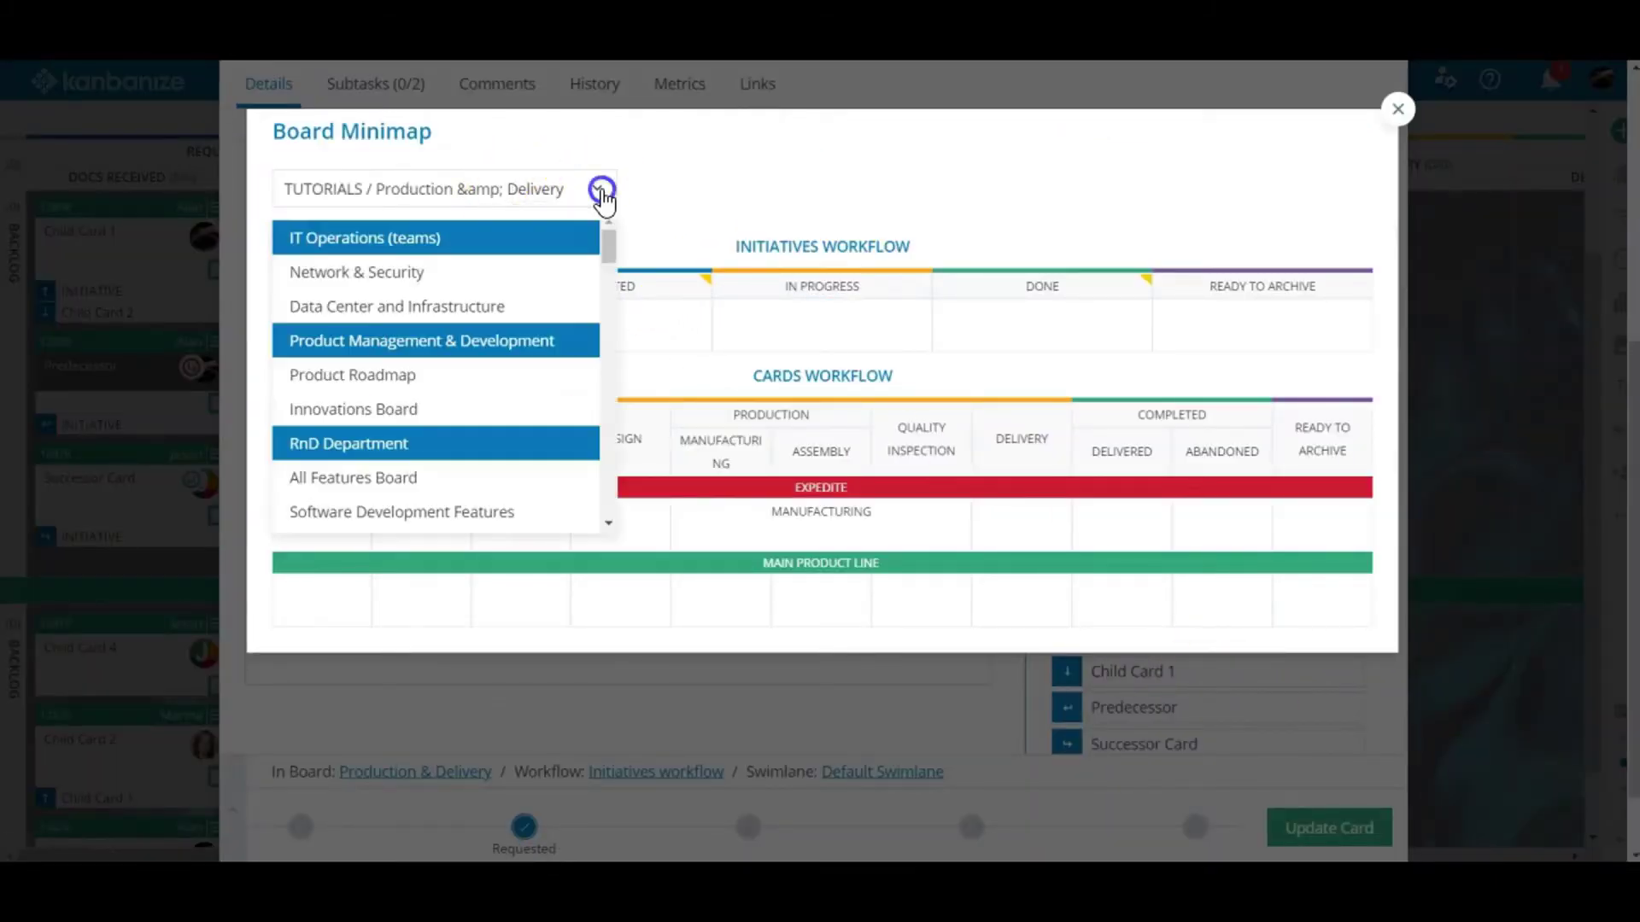
pyautogui.scroll(-10, 566, 248)
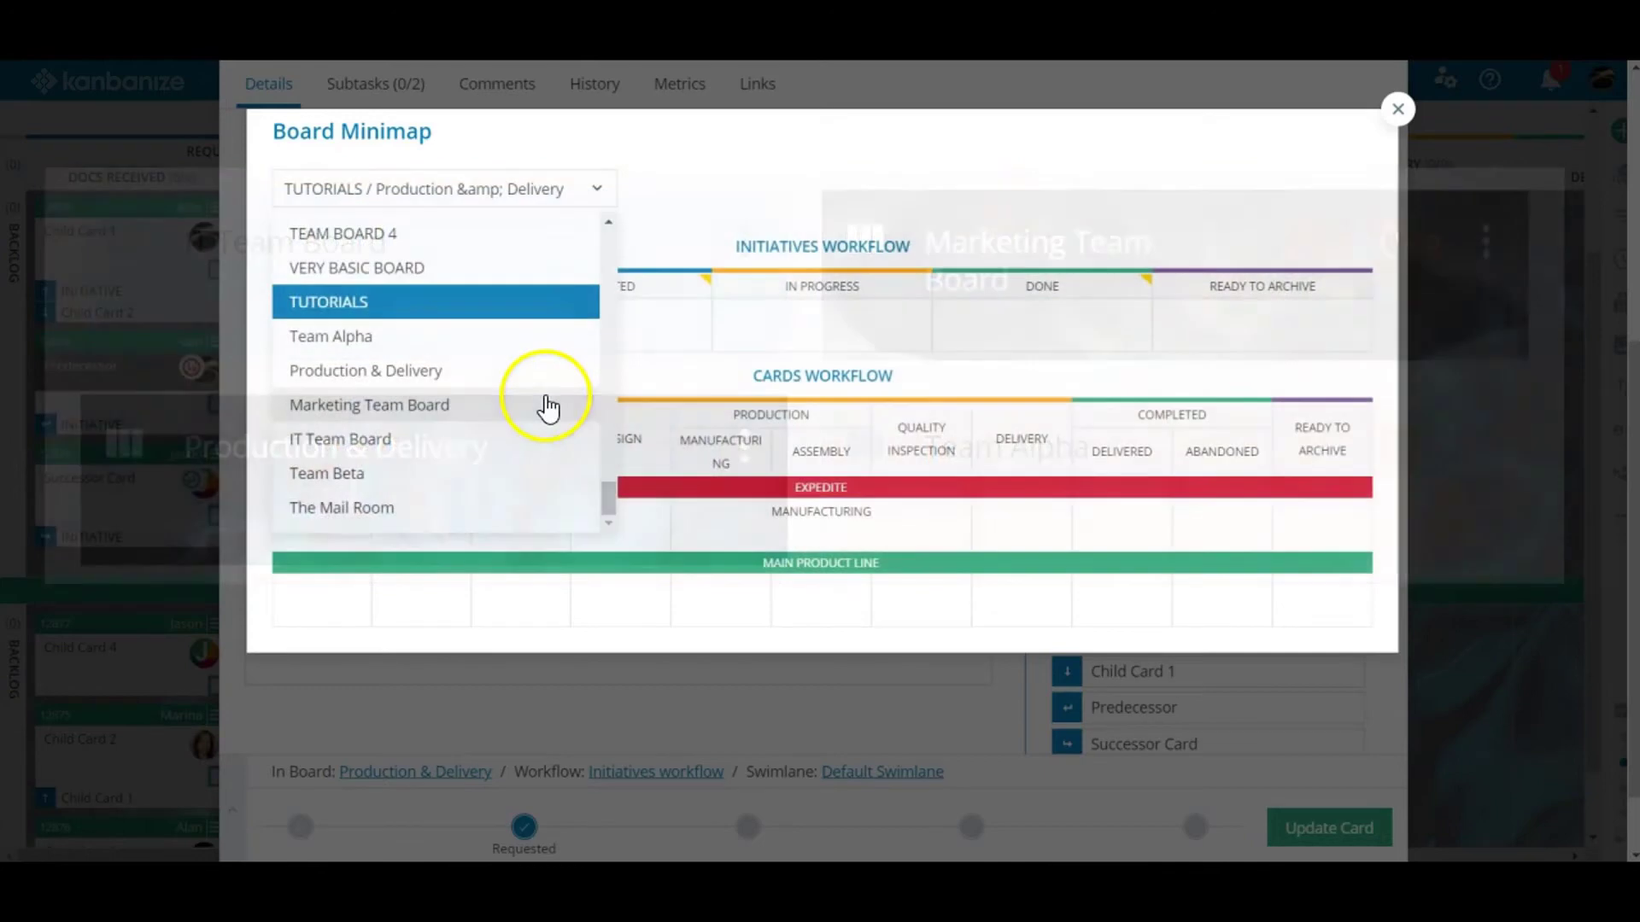
pyautogui.click(543, 403)
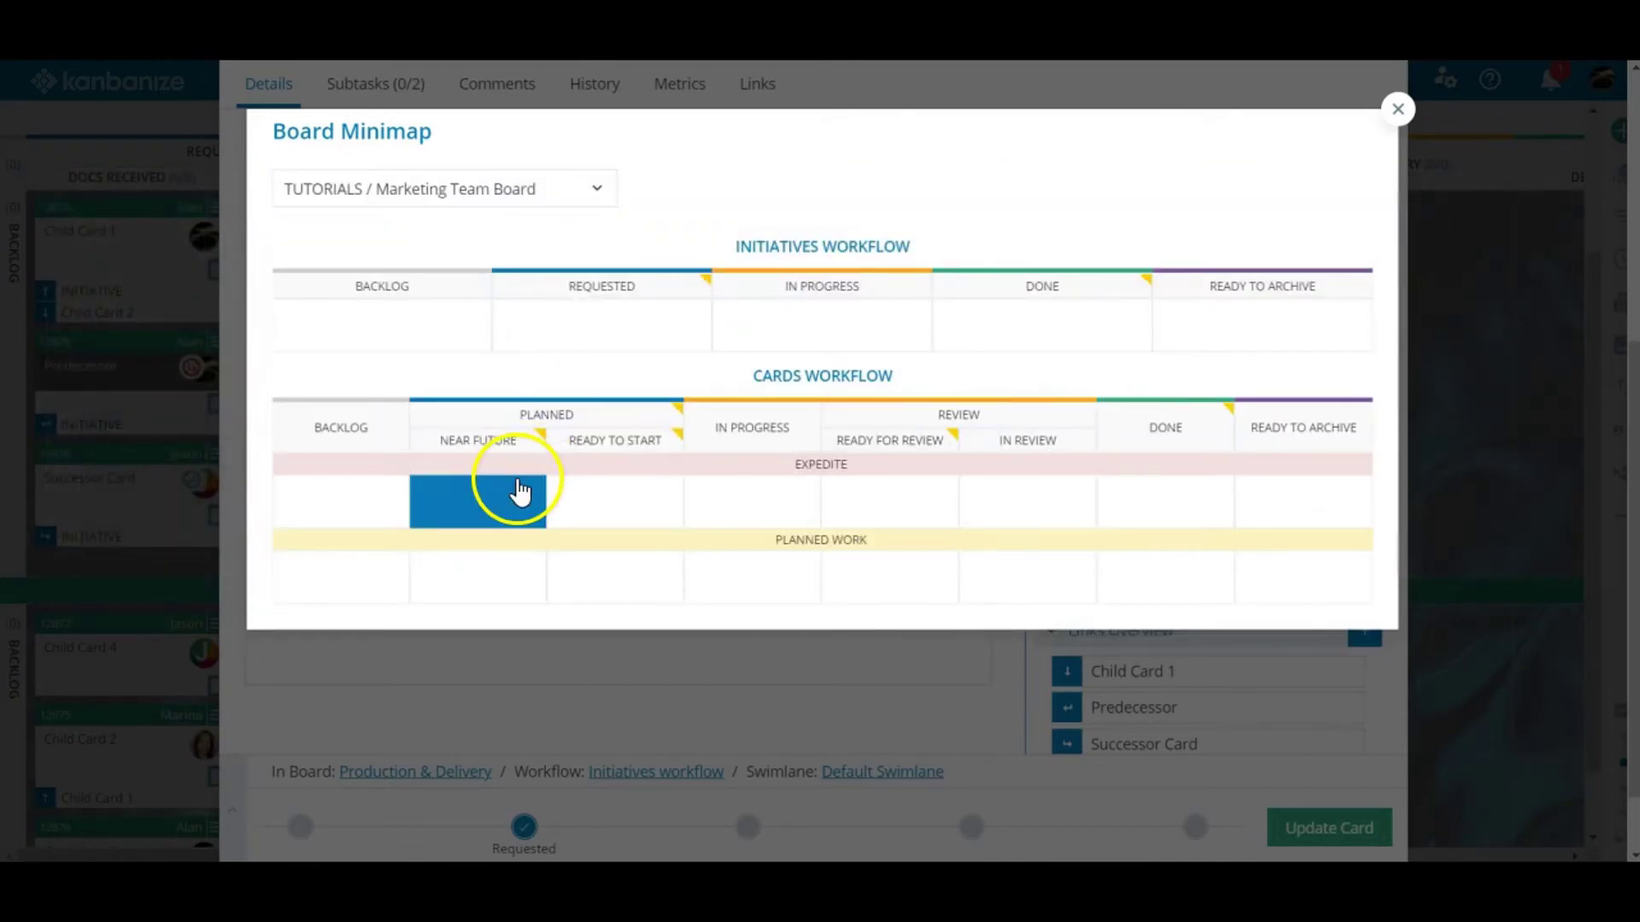
pyautogui.click(518, 496)
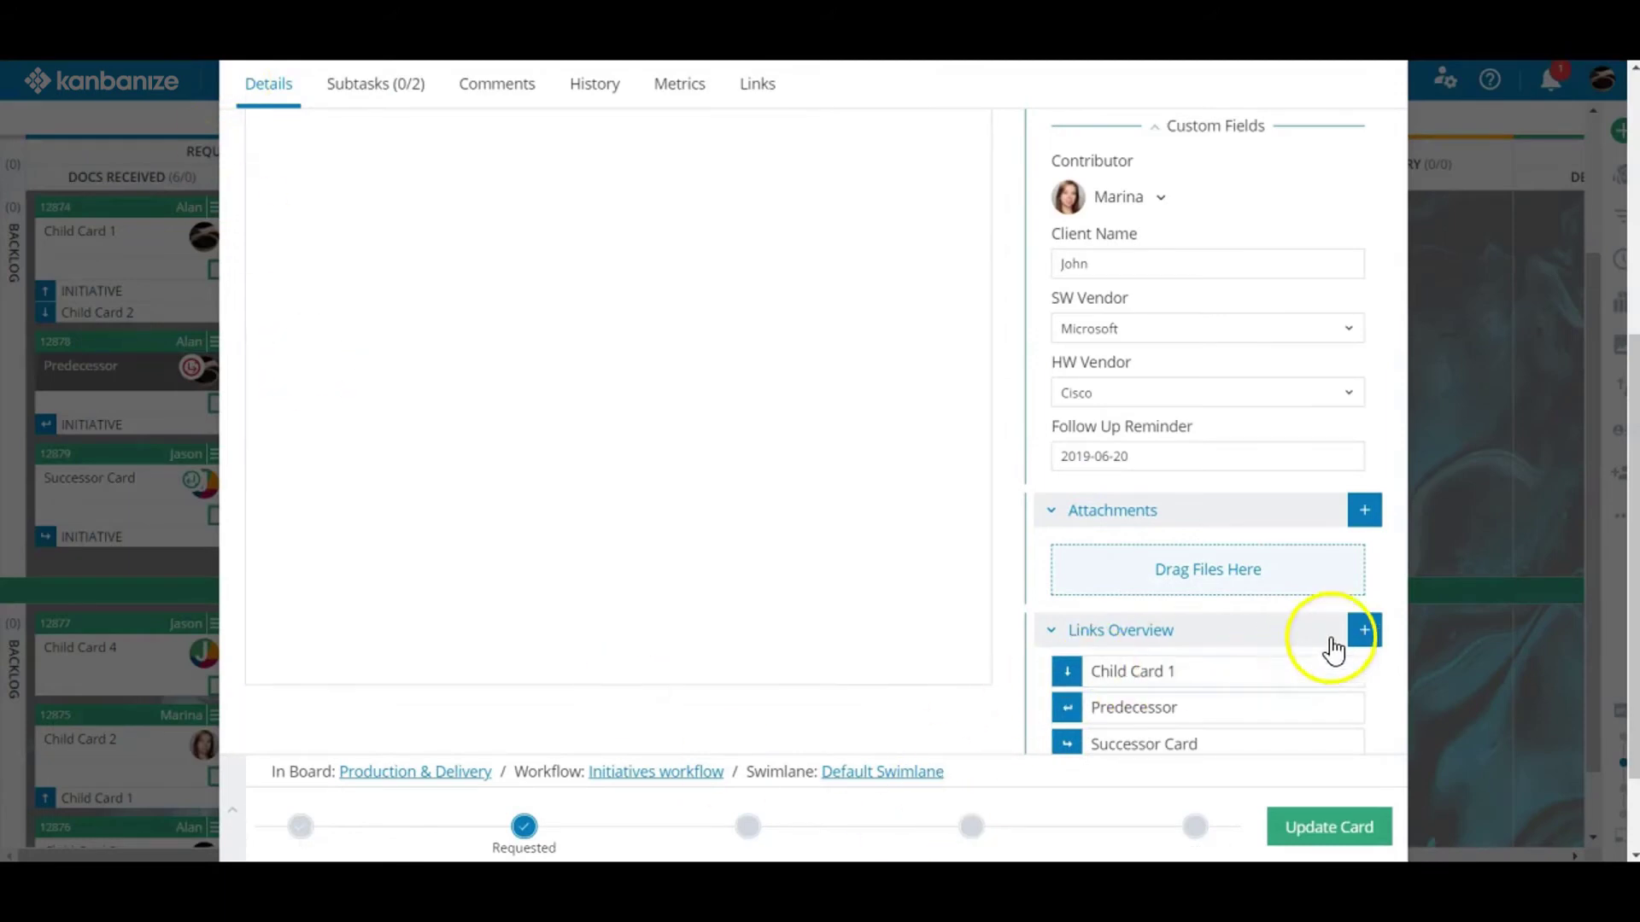
# Link the initiative as successor of Widget Initiative, found by searching 'ini'
pyautogui.click(1364, 632)
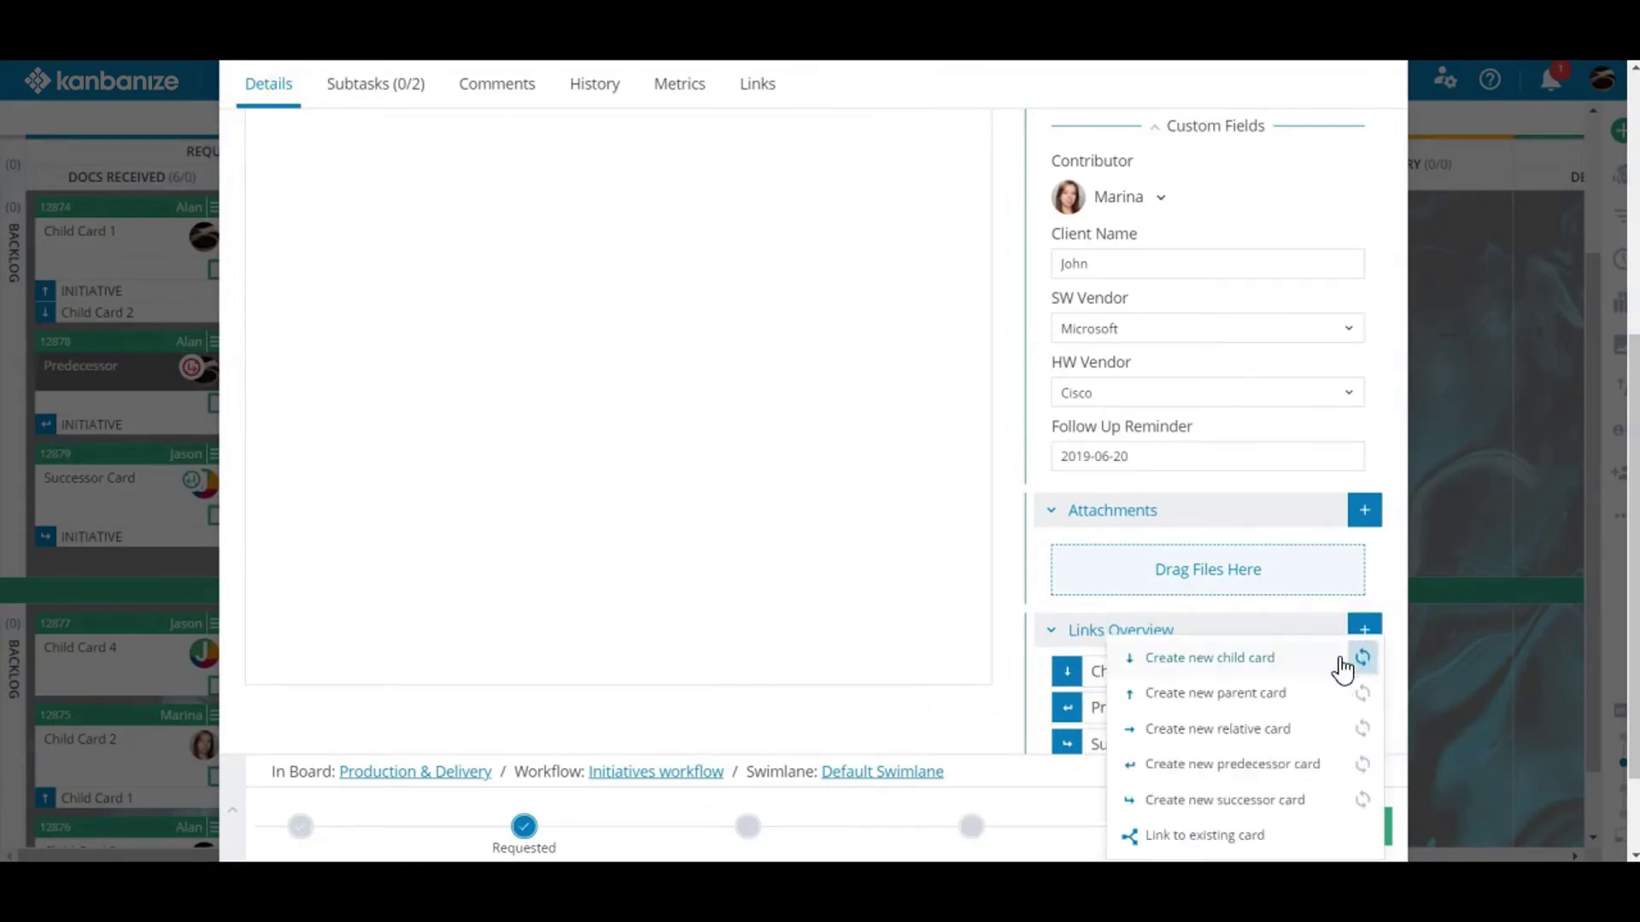
pyautogui.click(1241, 835)
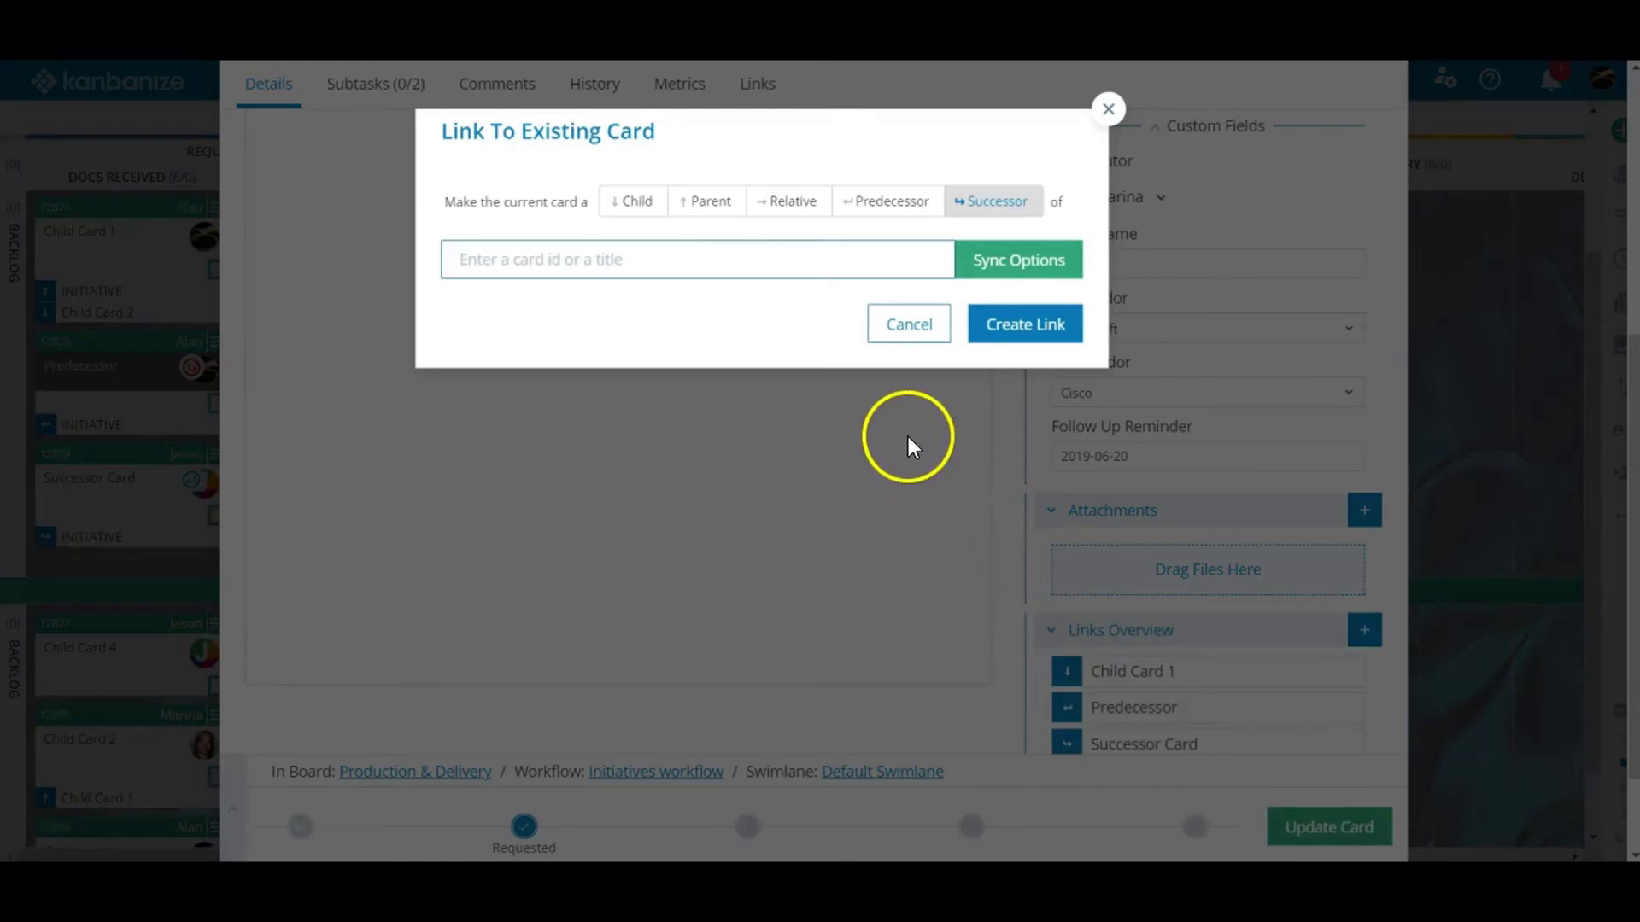
pyautogui.write('ini')
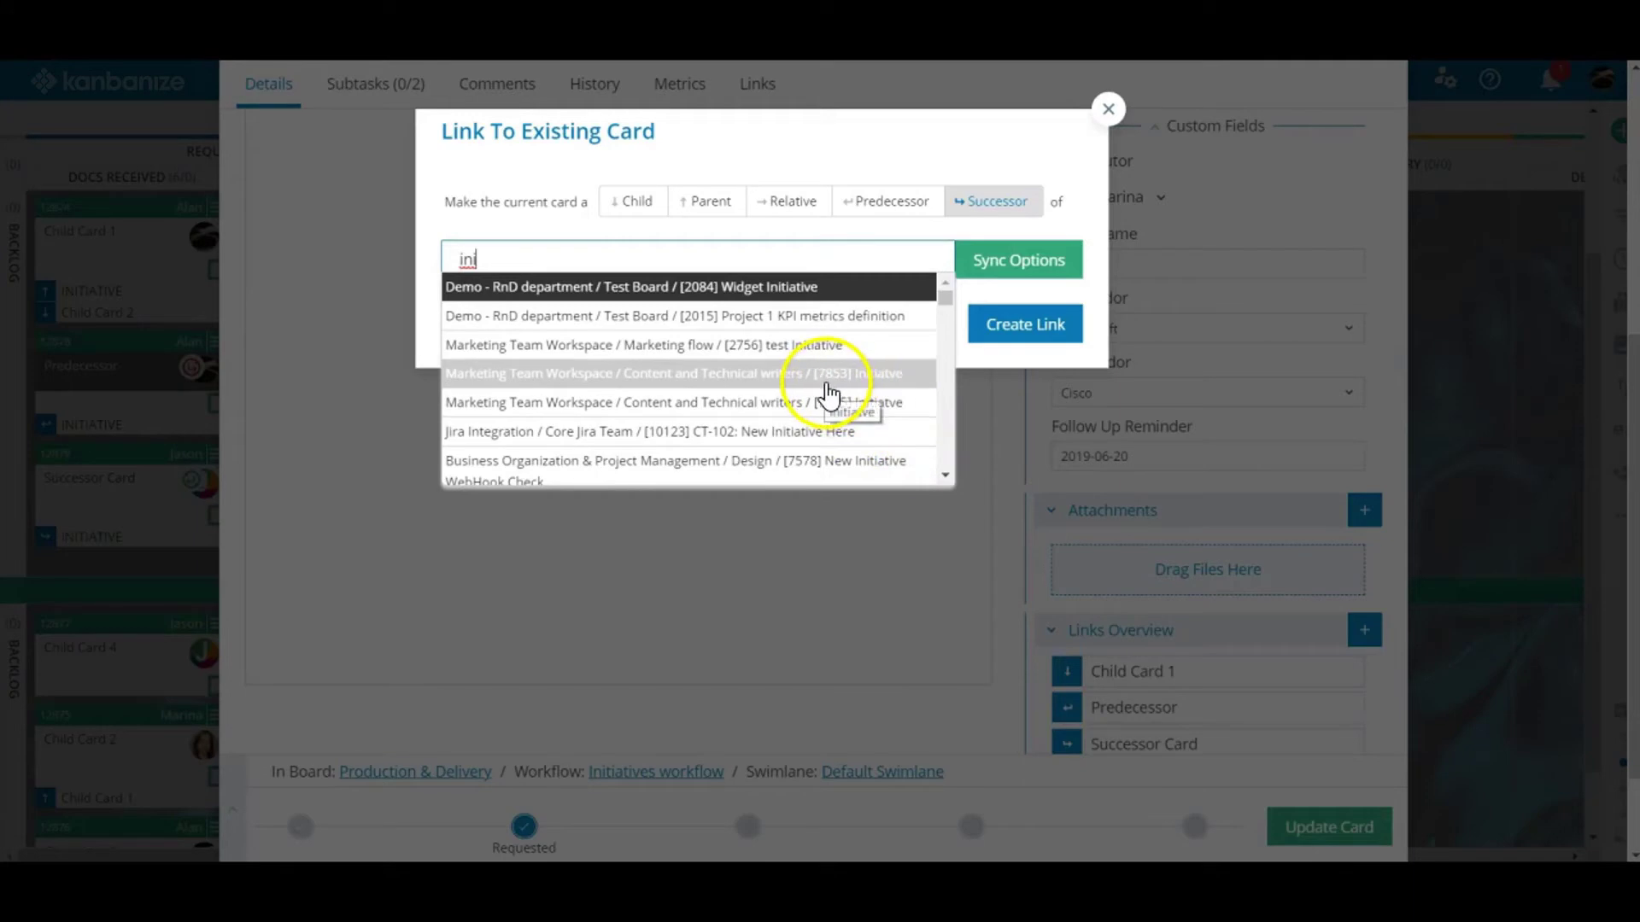
pyautogui.click(804, 295)
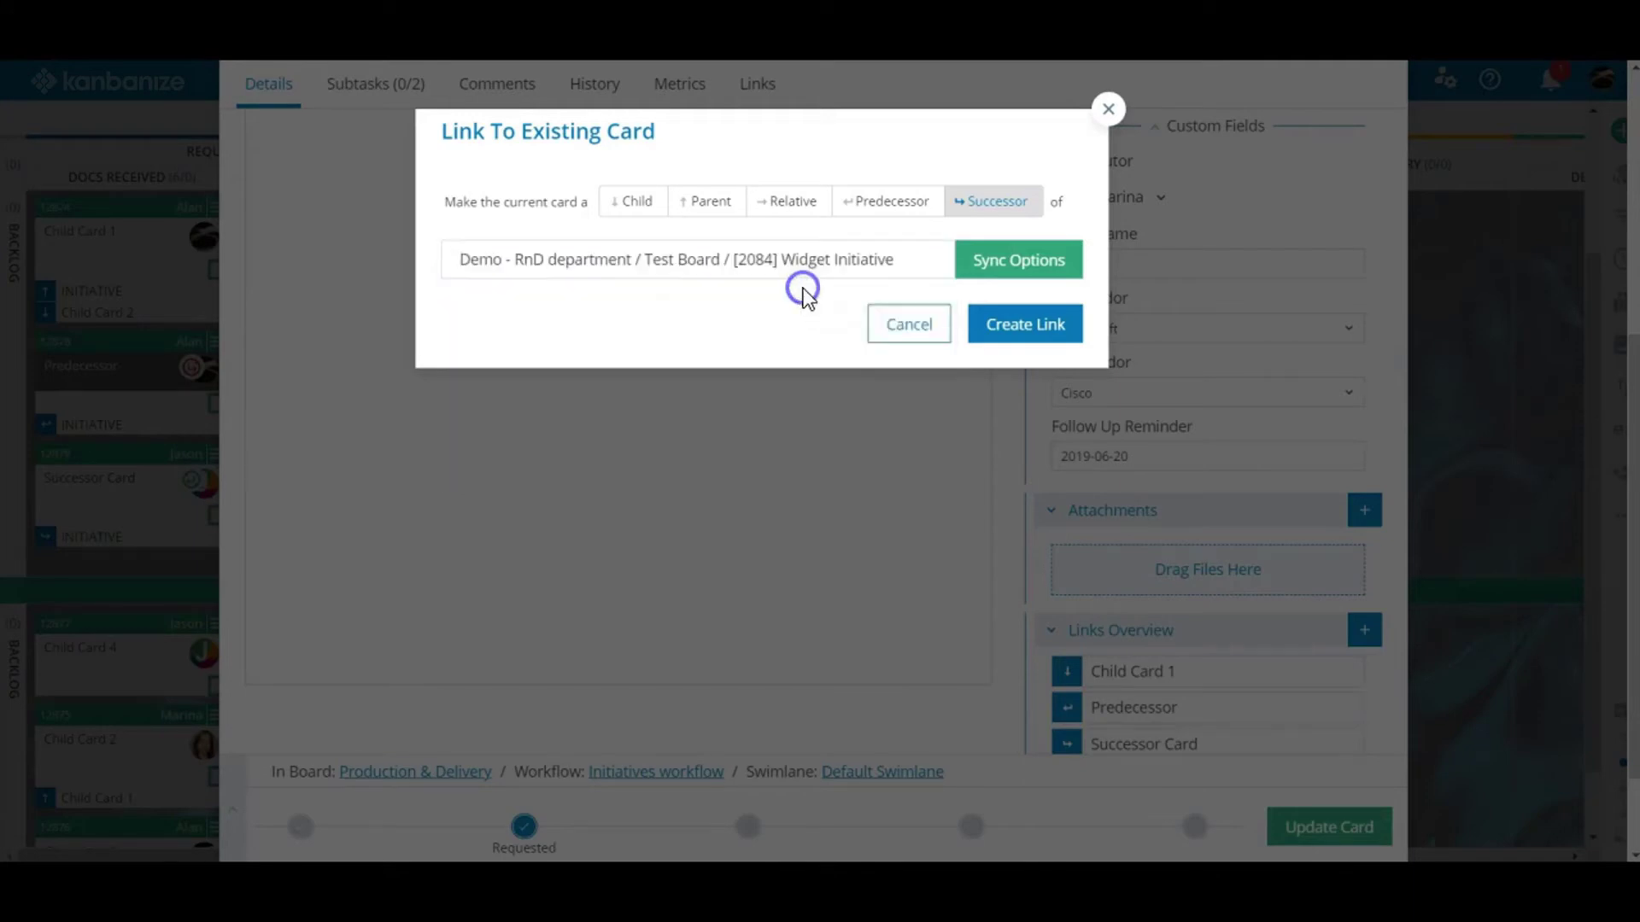
pyautogui.click(1015, 326)
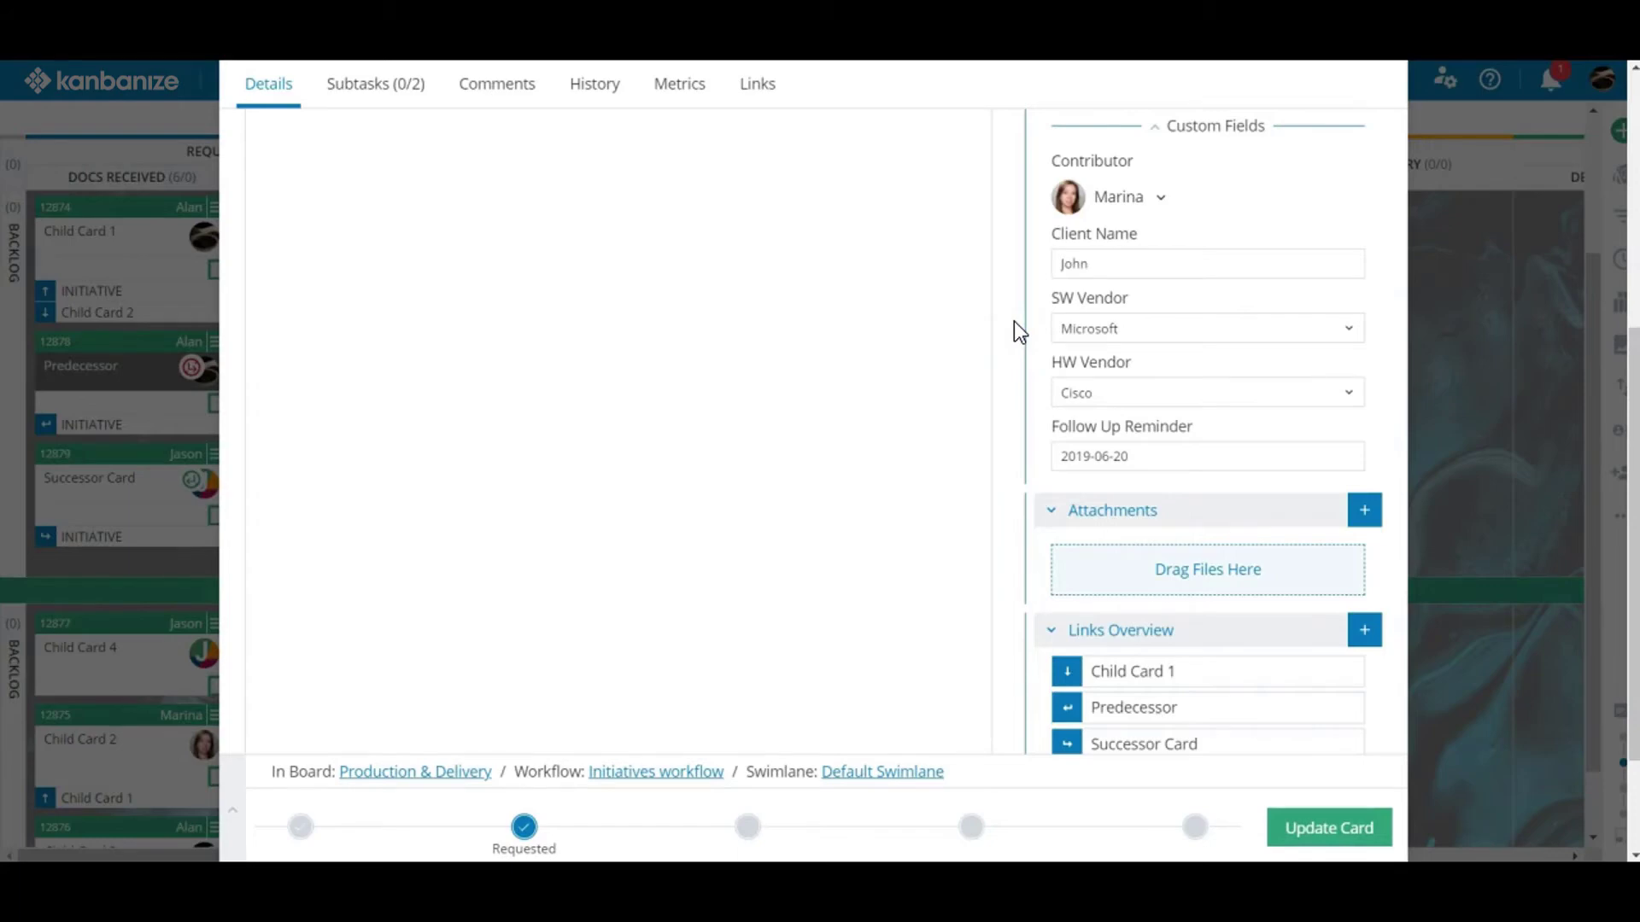
pyautogui.scroll(-2, 1208, 397)
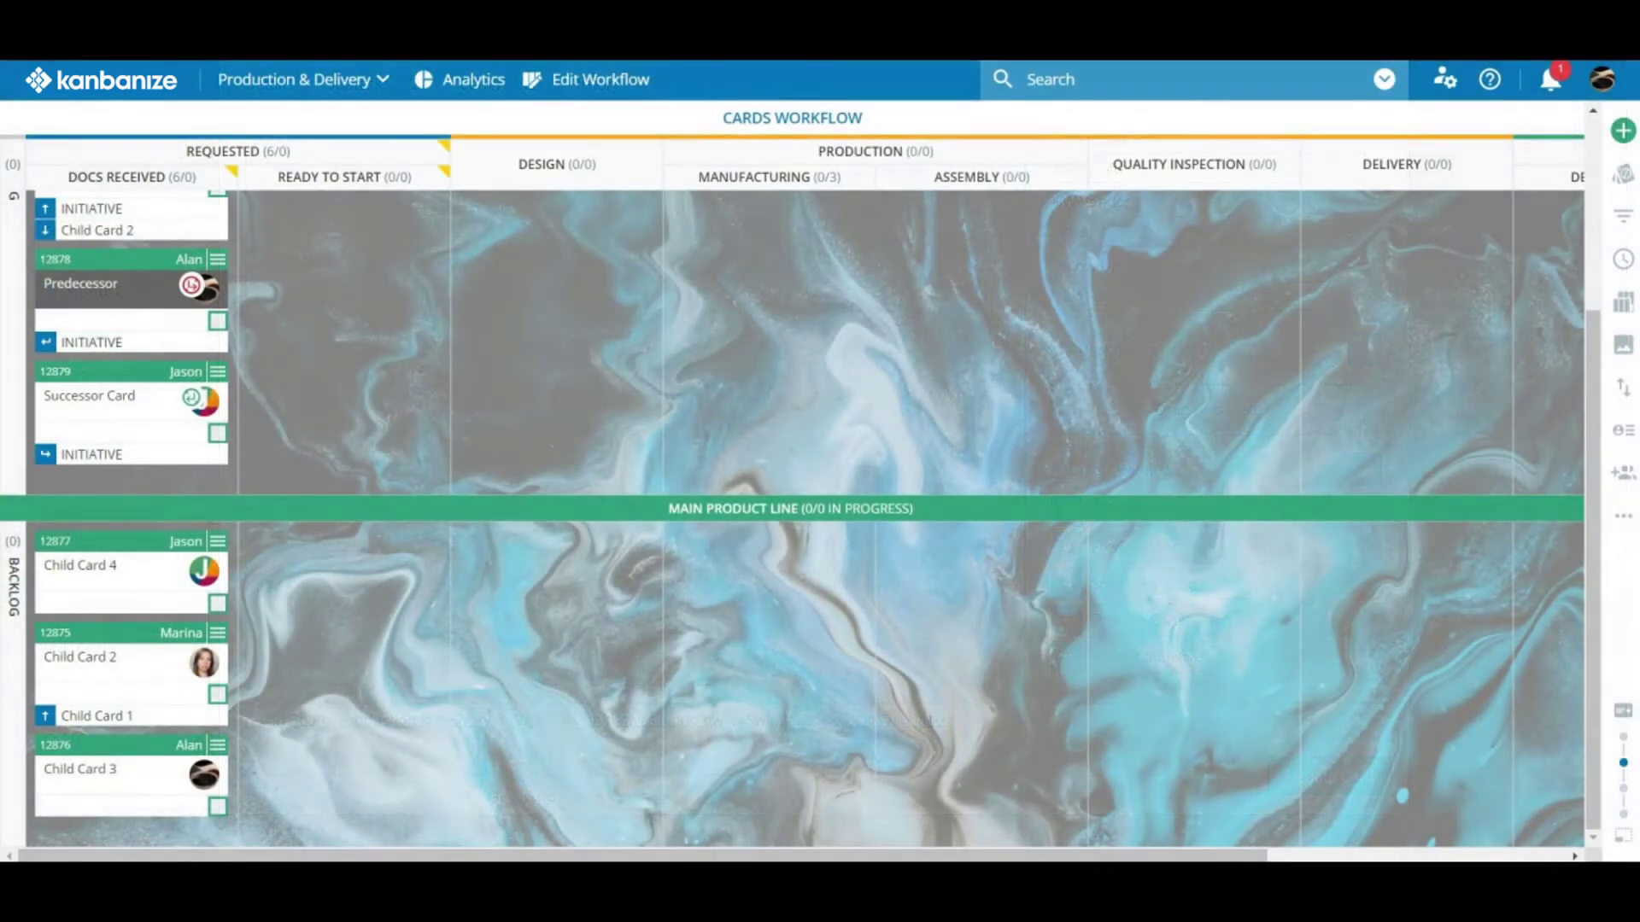
# Open the Board Filter's 'Card is linked to' card id field and bring up the Predecessor card
pyautogui.click(256, 82)
pyautogui.click(1115, 454)
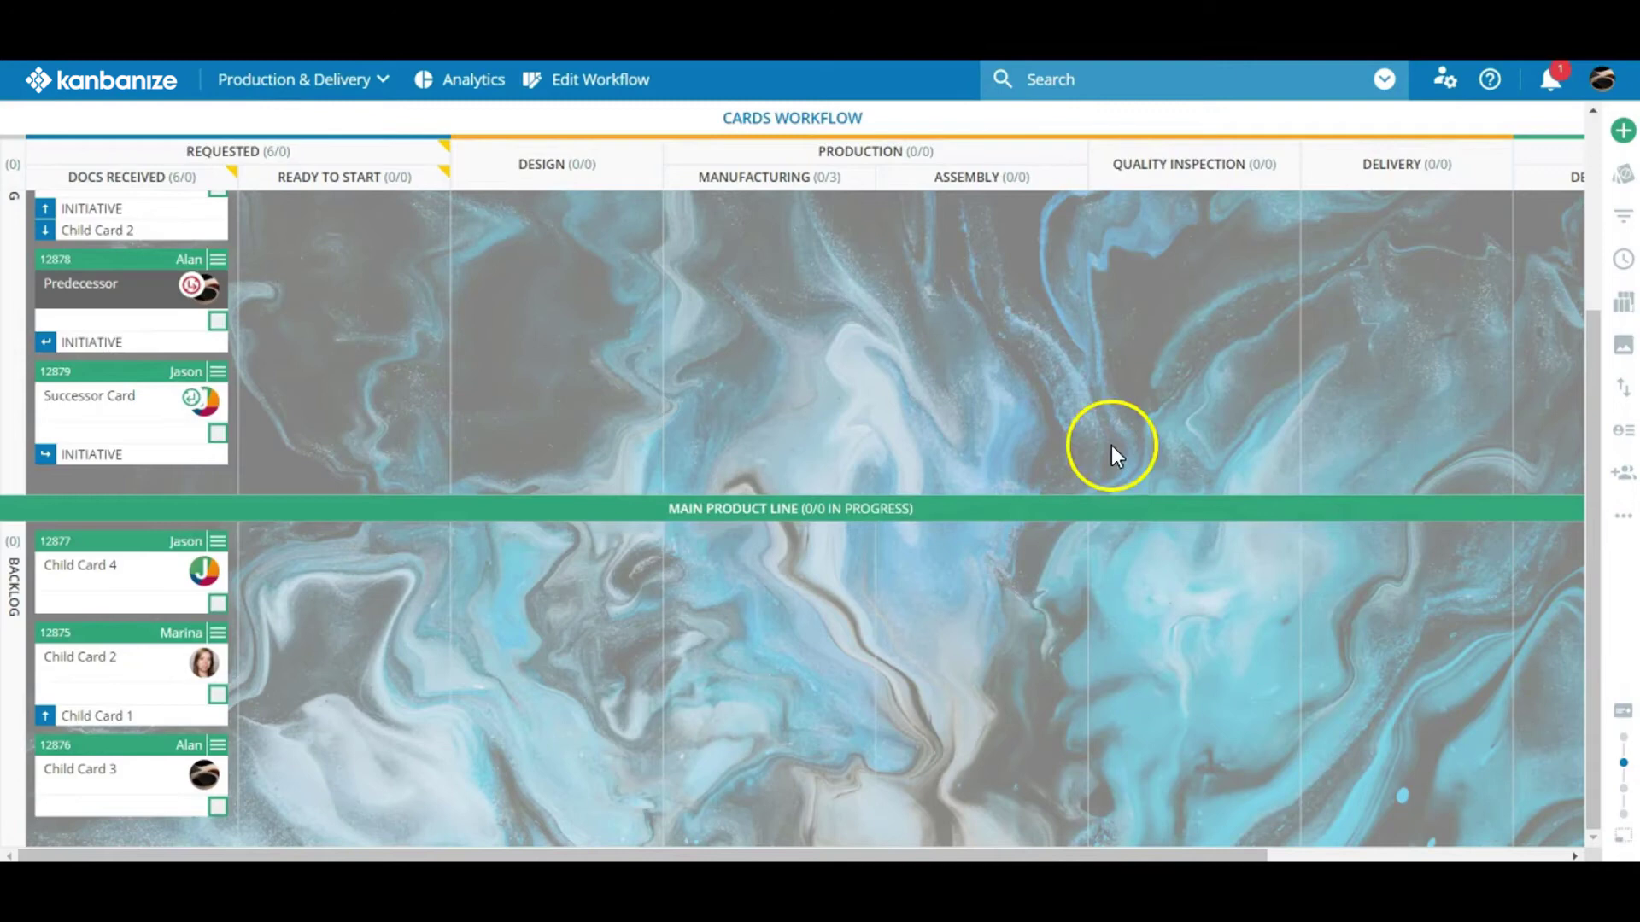
pyautogui.click(1623, 216)
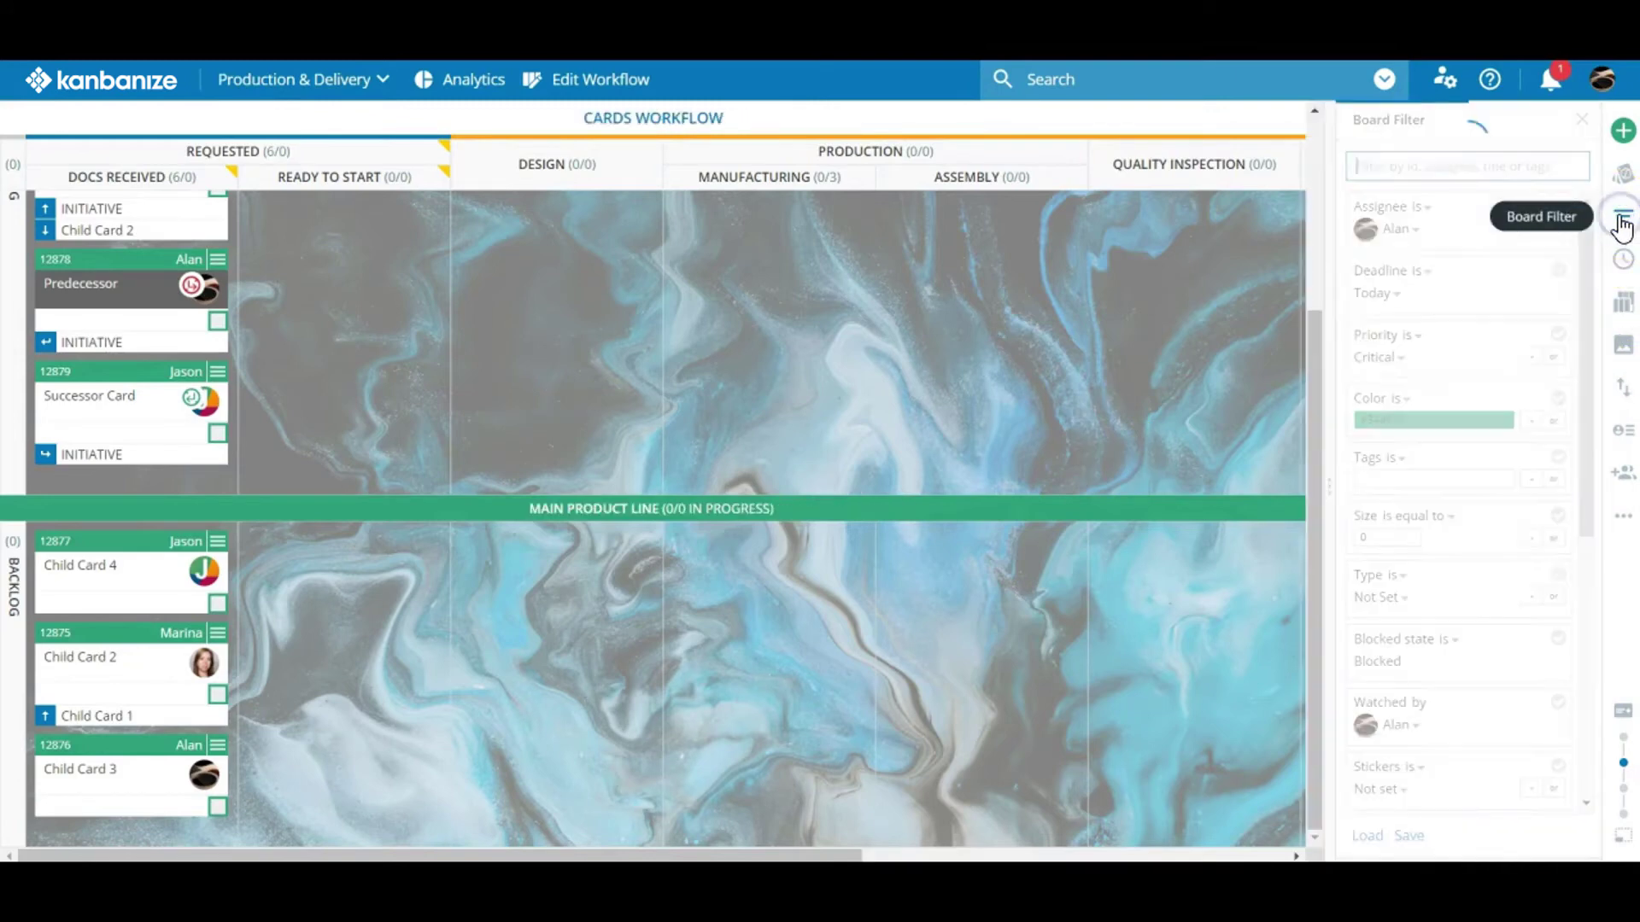
pyautogui.scroll(-5, 1462, 346)
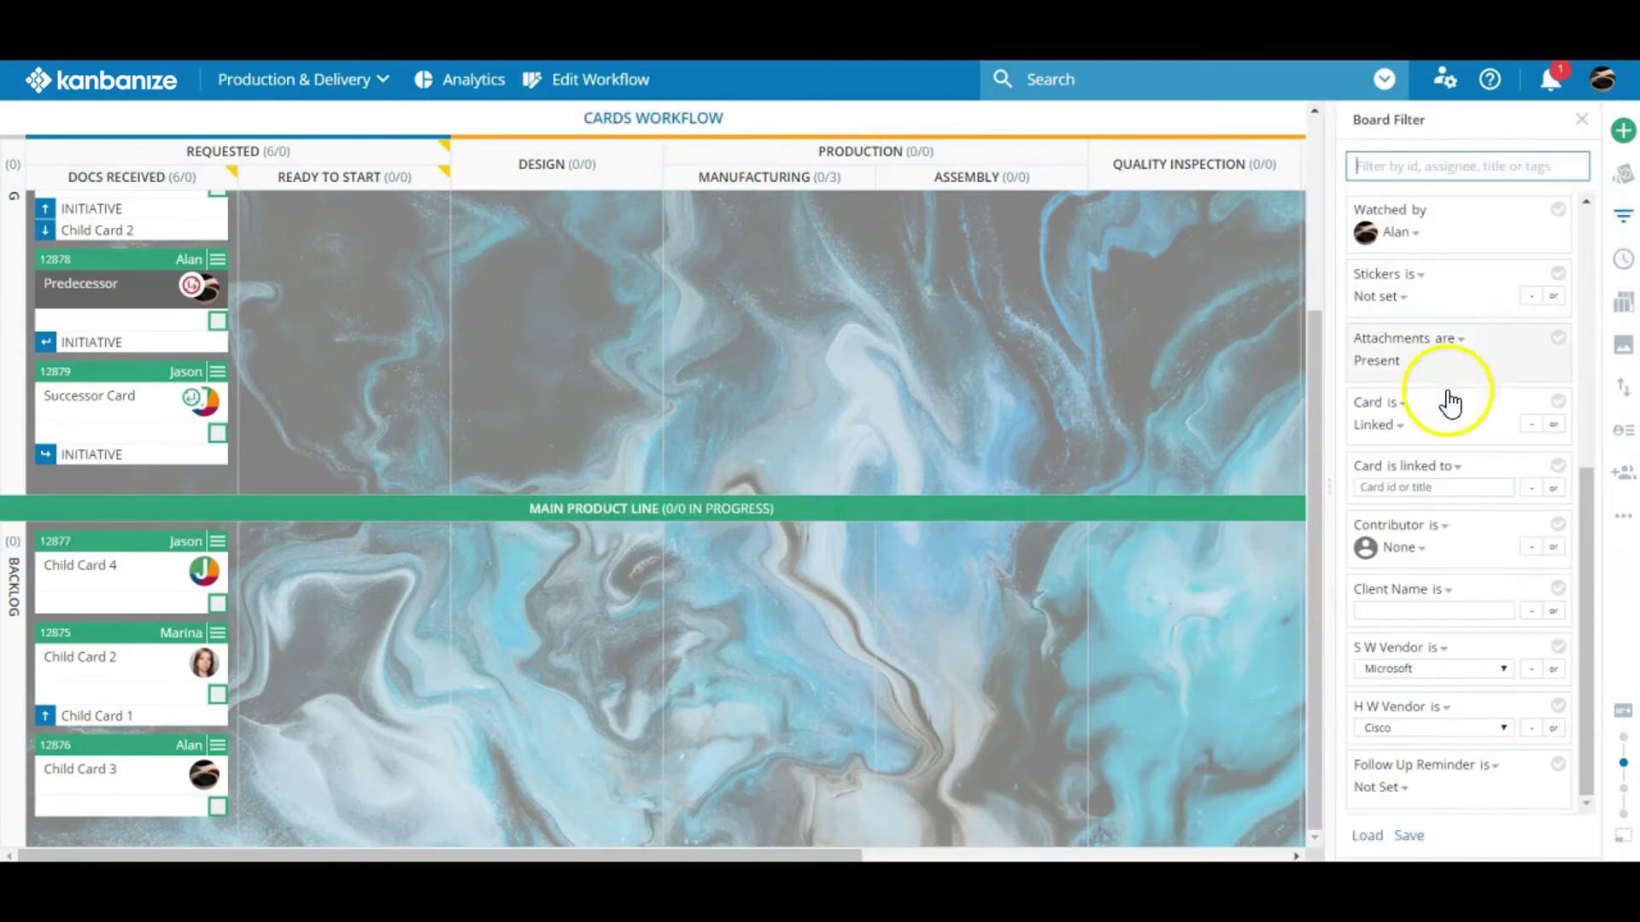
pyautogui.click(1452, 485)
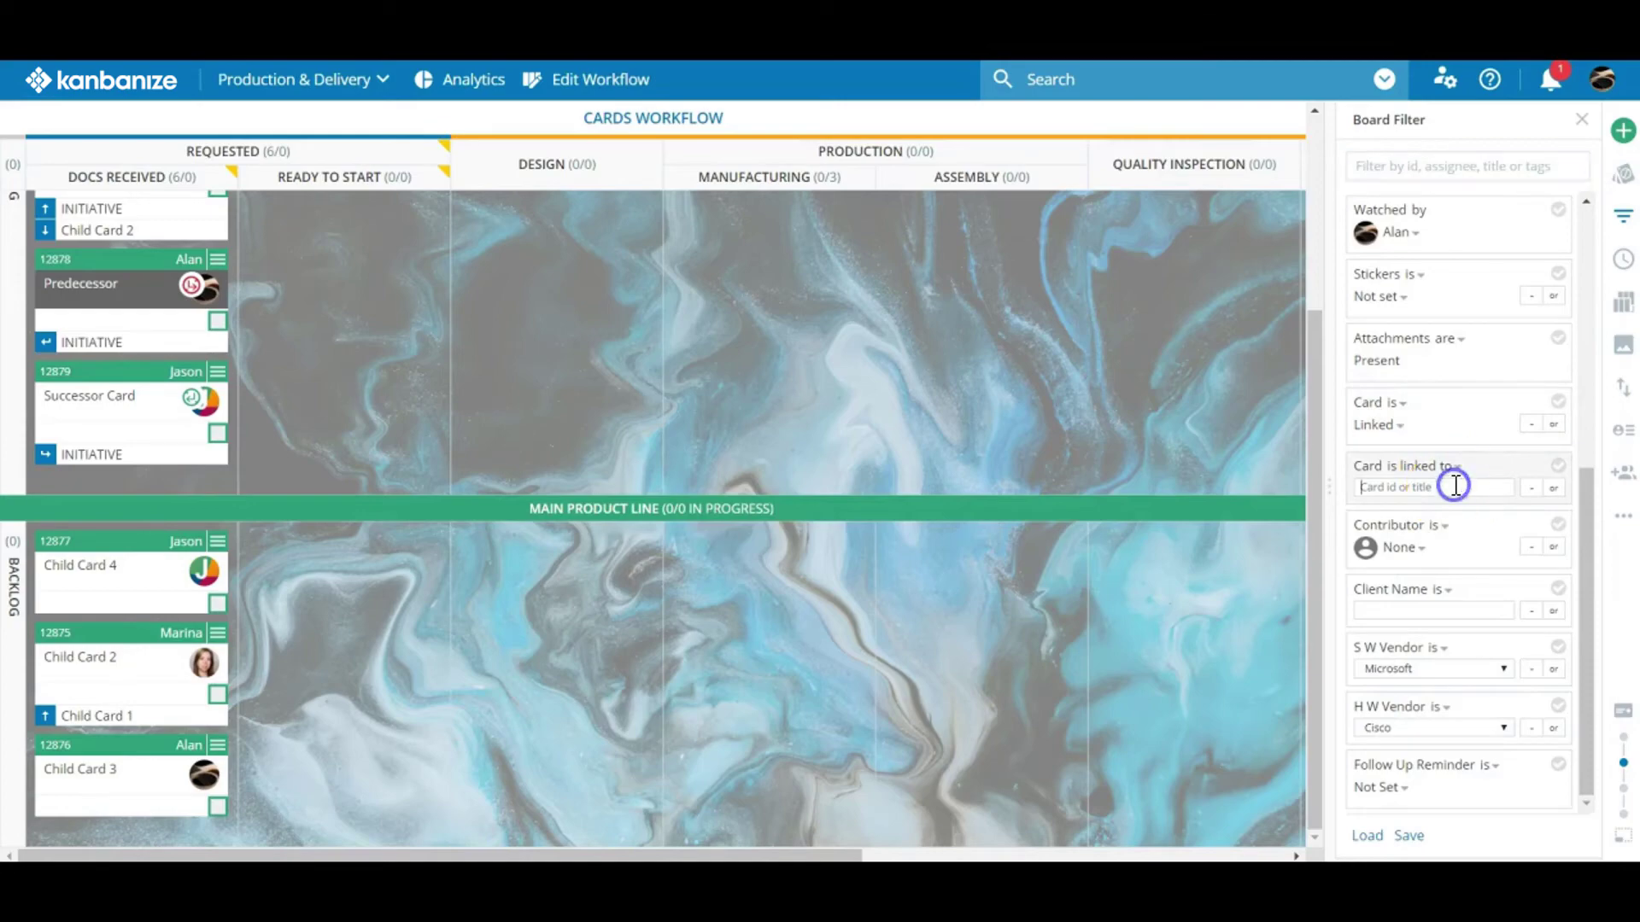
pyautogui.click(922, 293)
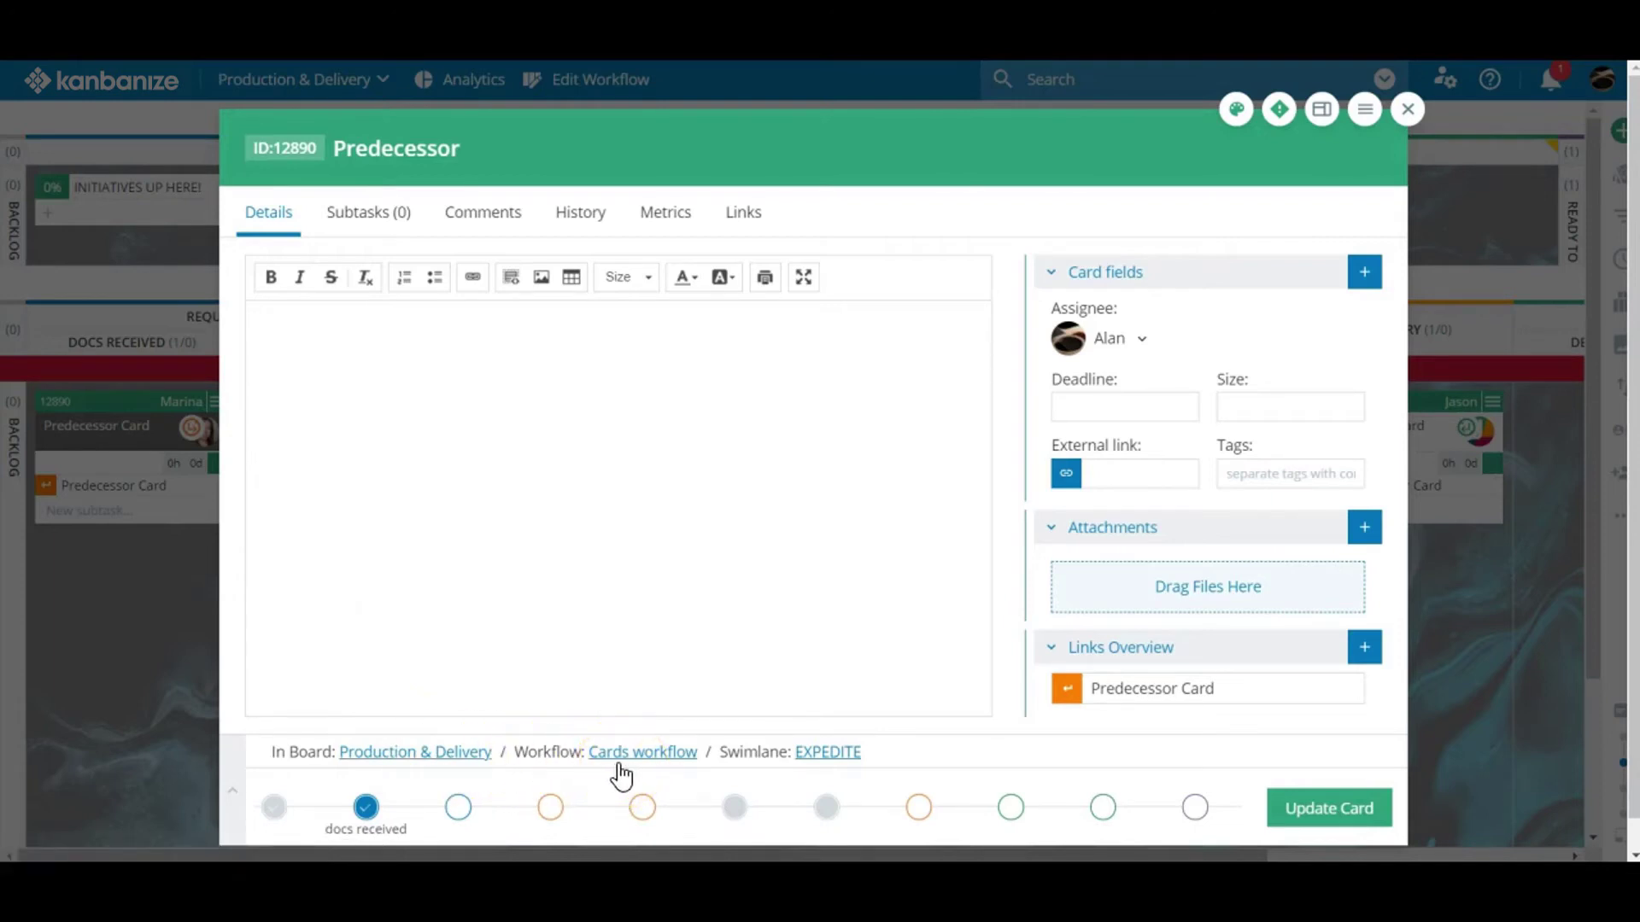
# Set the Predecessor card's workflow stage to Ready to start and update the card
pyautogui.moveTo(535, 777)
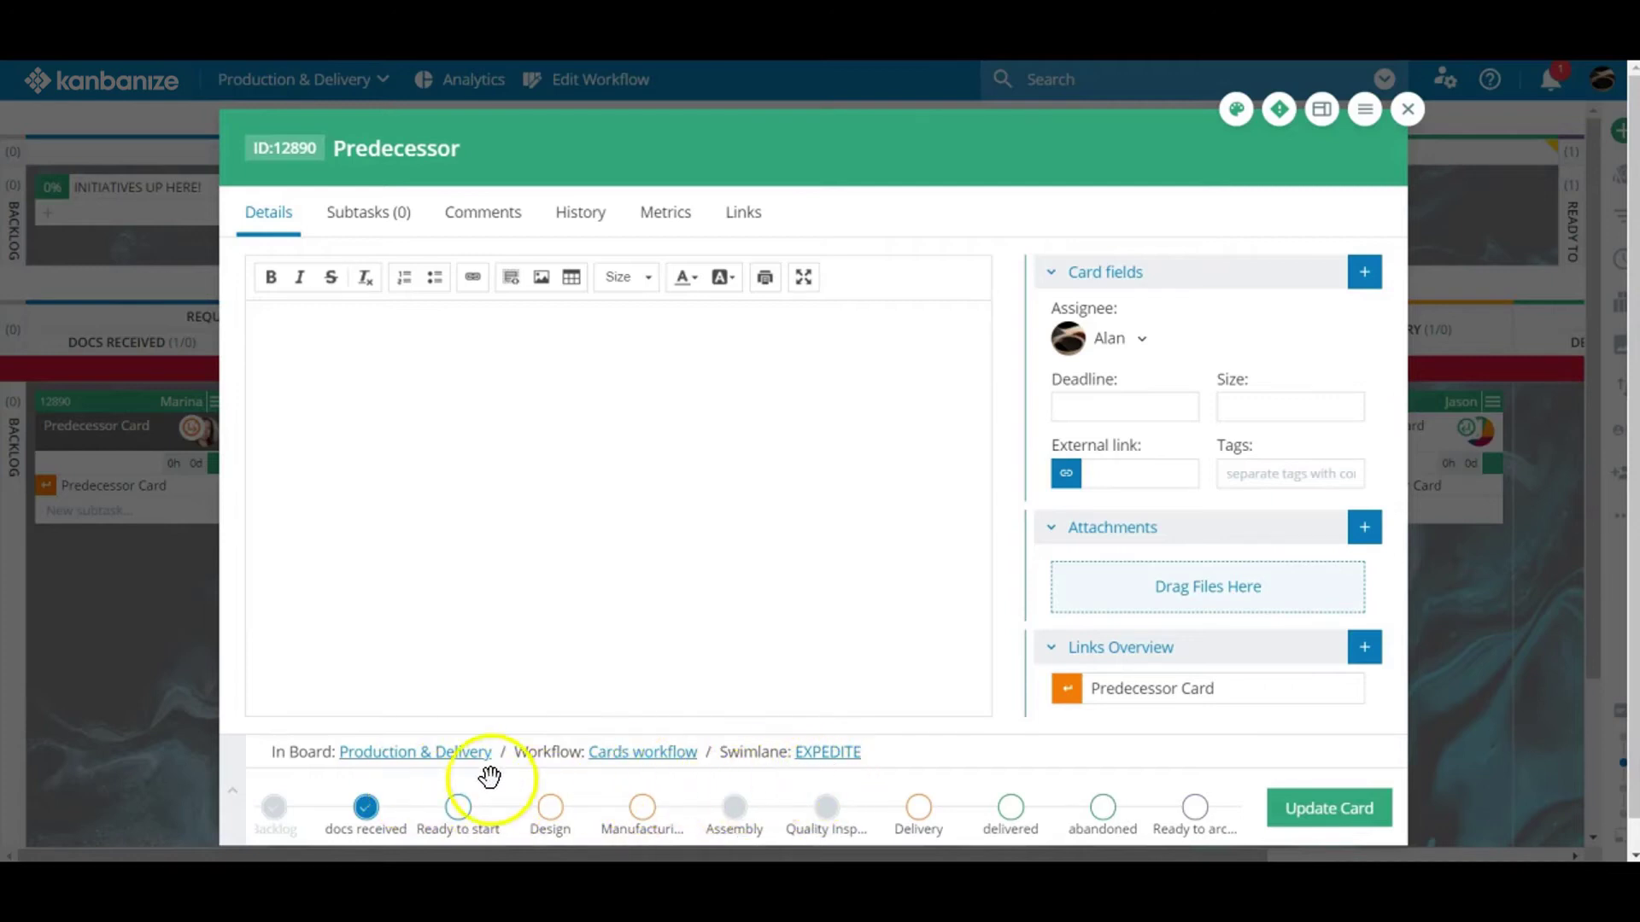
pyautogui.click(274, 818)
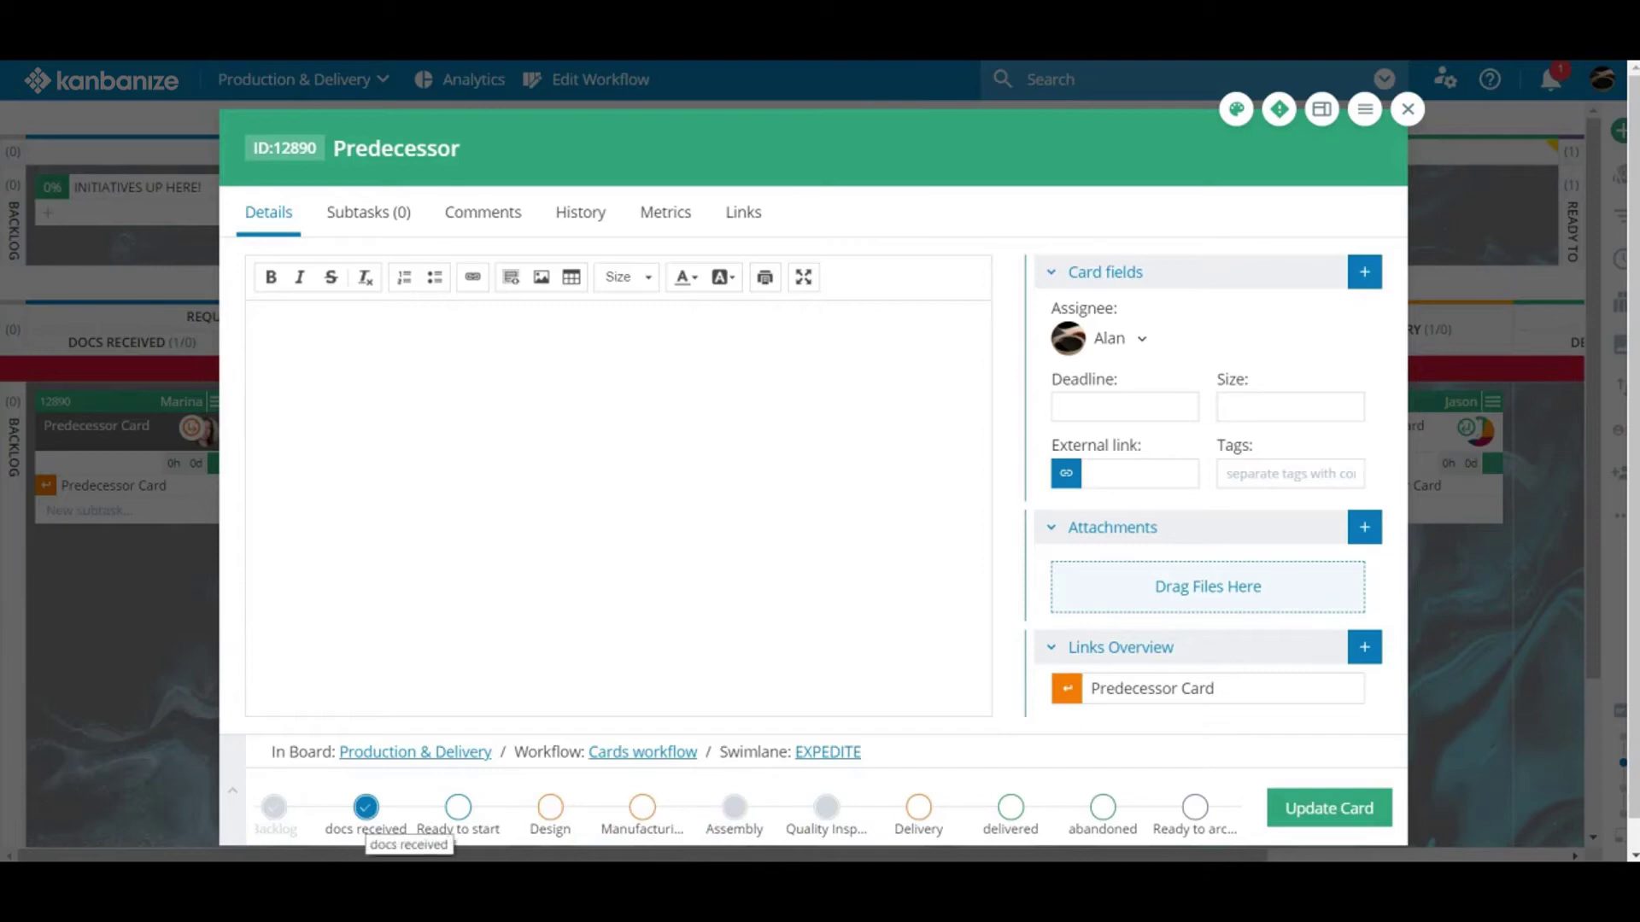
pyautogui.click(459, 807)
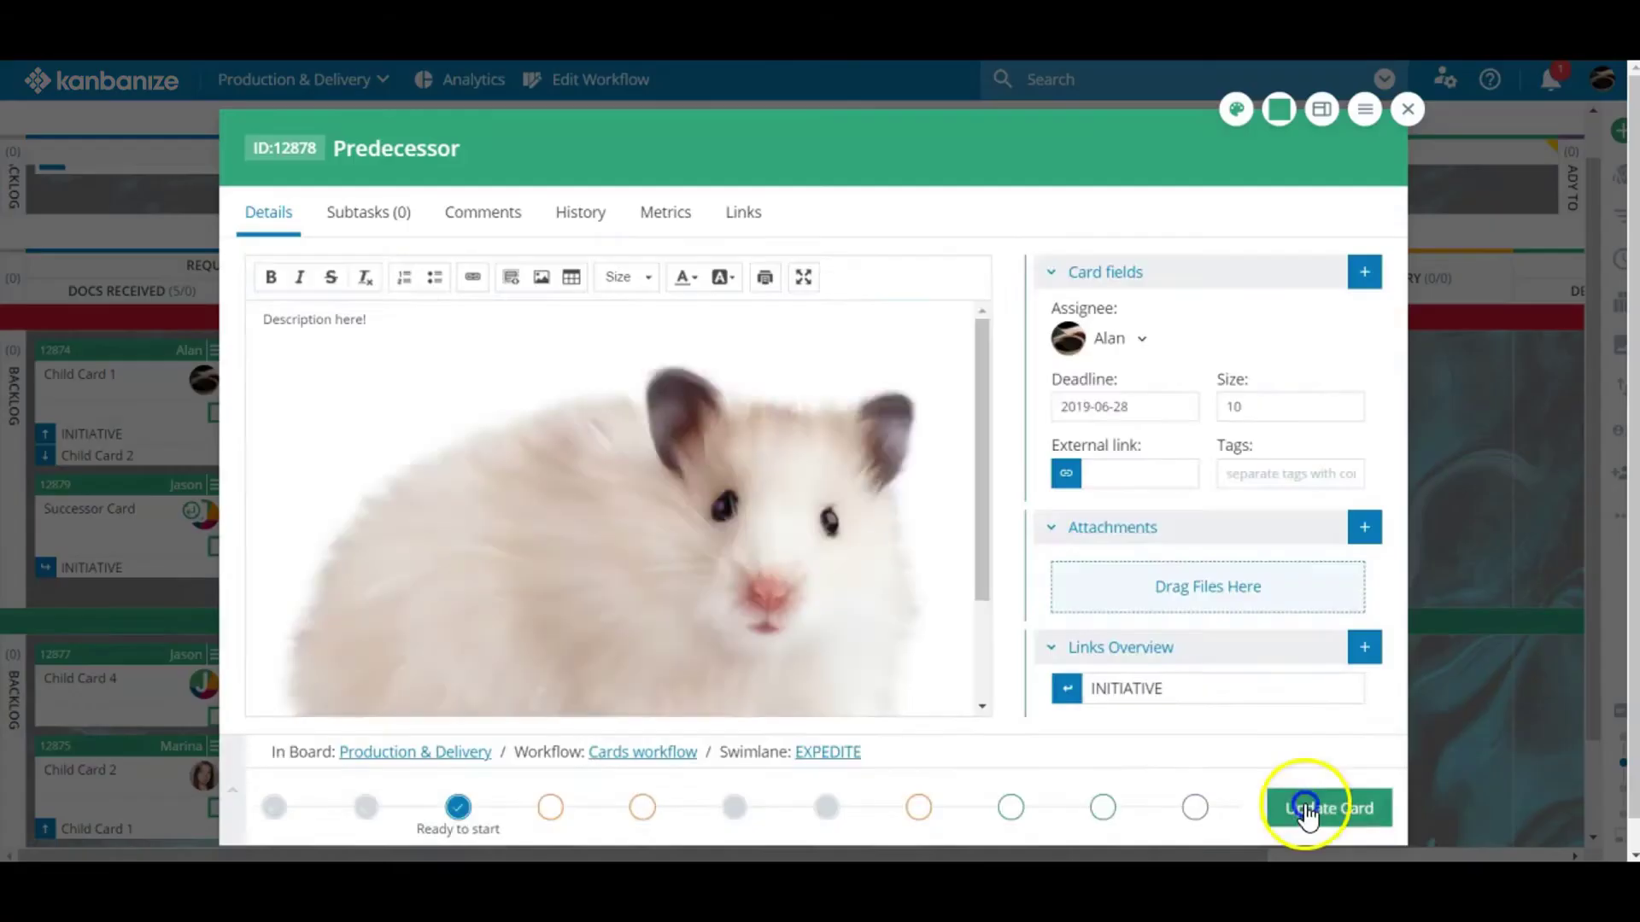
pyautogui.click(1306, 807)
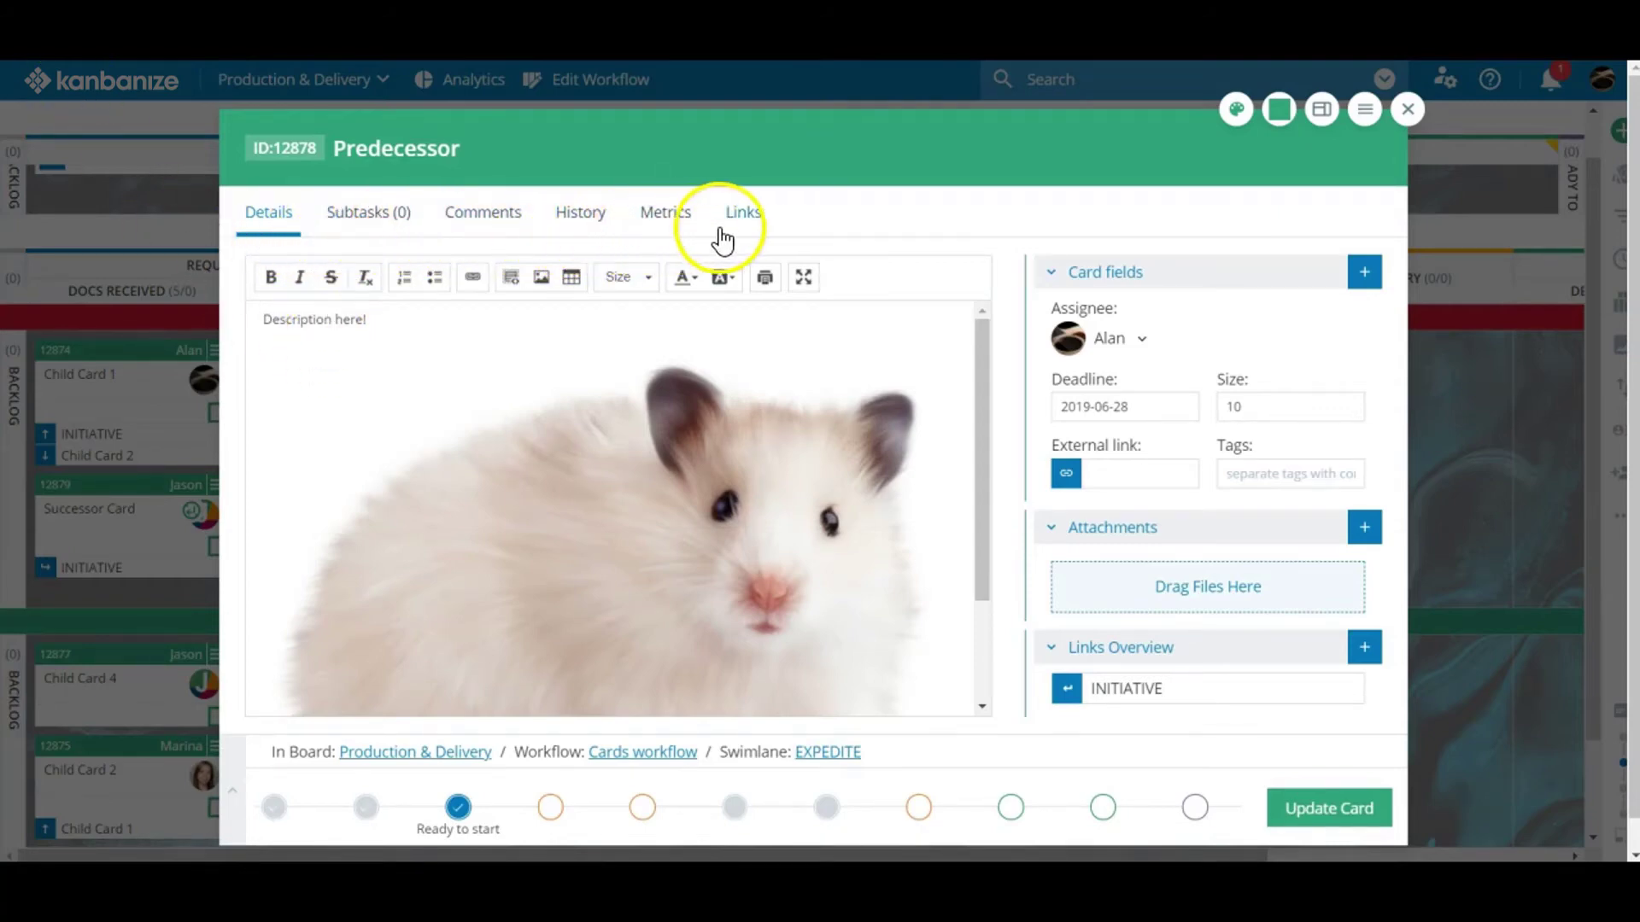
# Add Sub task 1 to the Predecessor card, assigned to a teammate
pyautogui.click(363, 224)
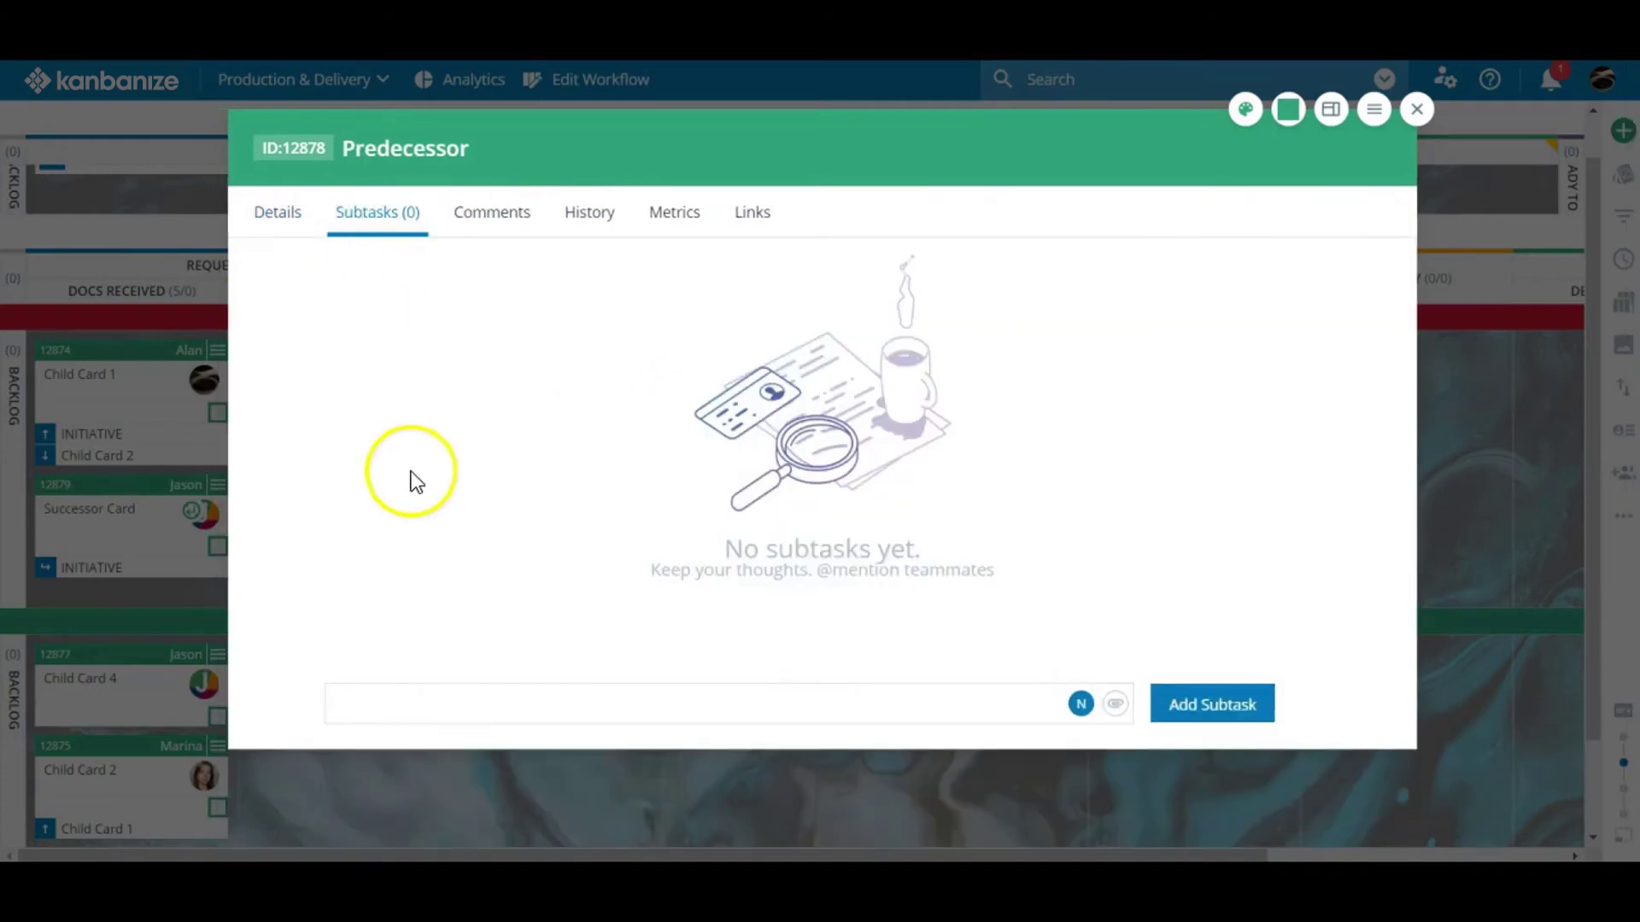
pyautogui.click(494, 707)
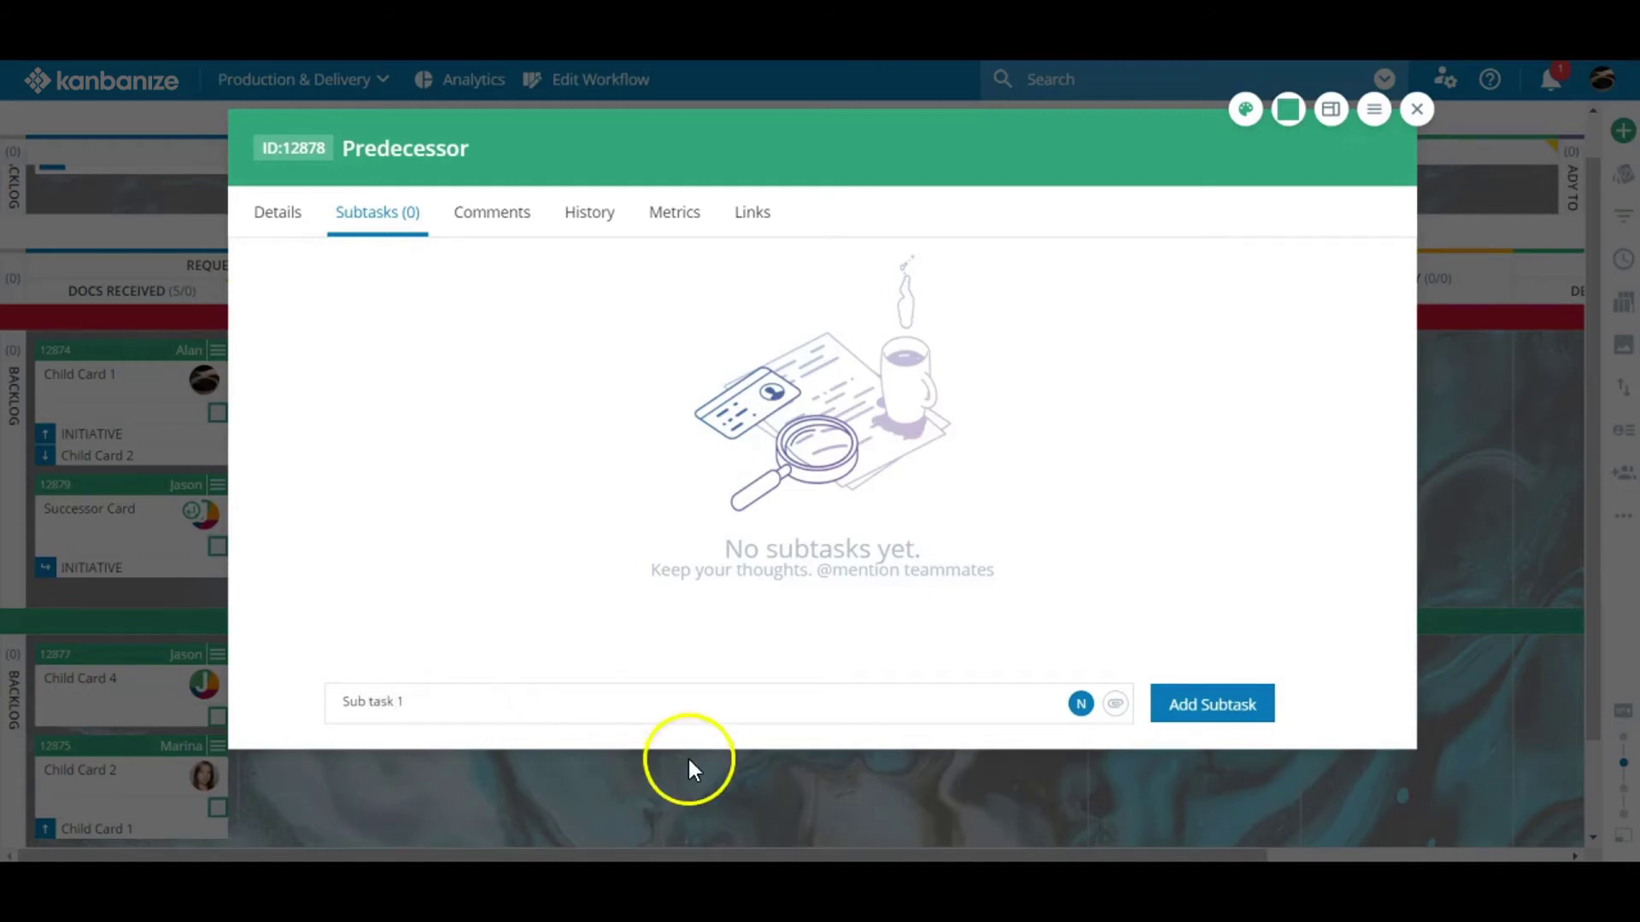
pyautogui.click(1080, 704)
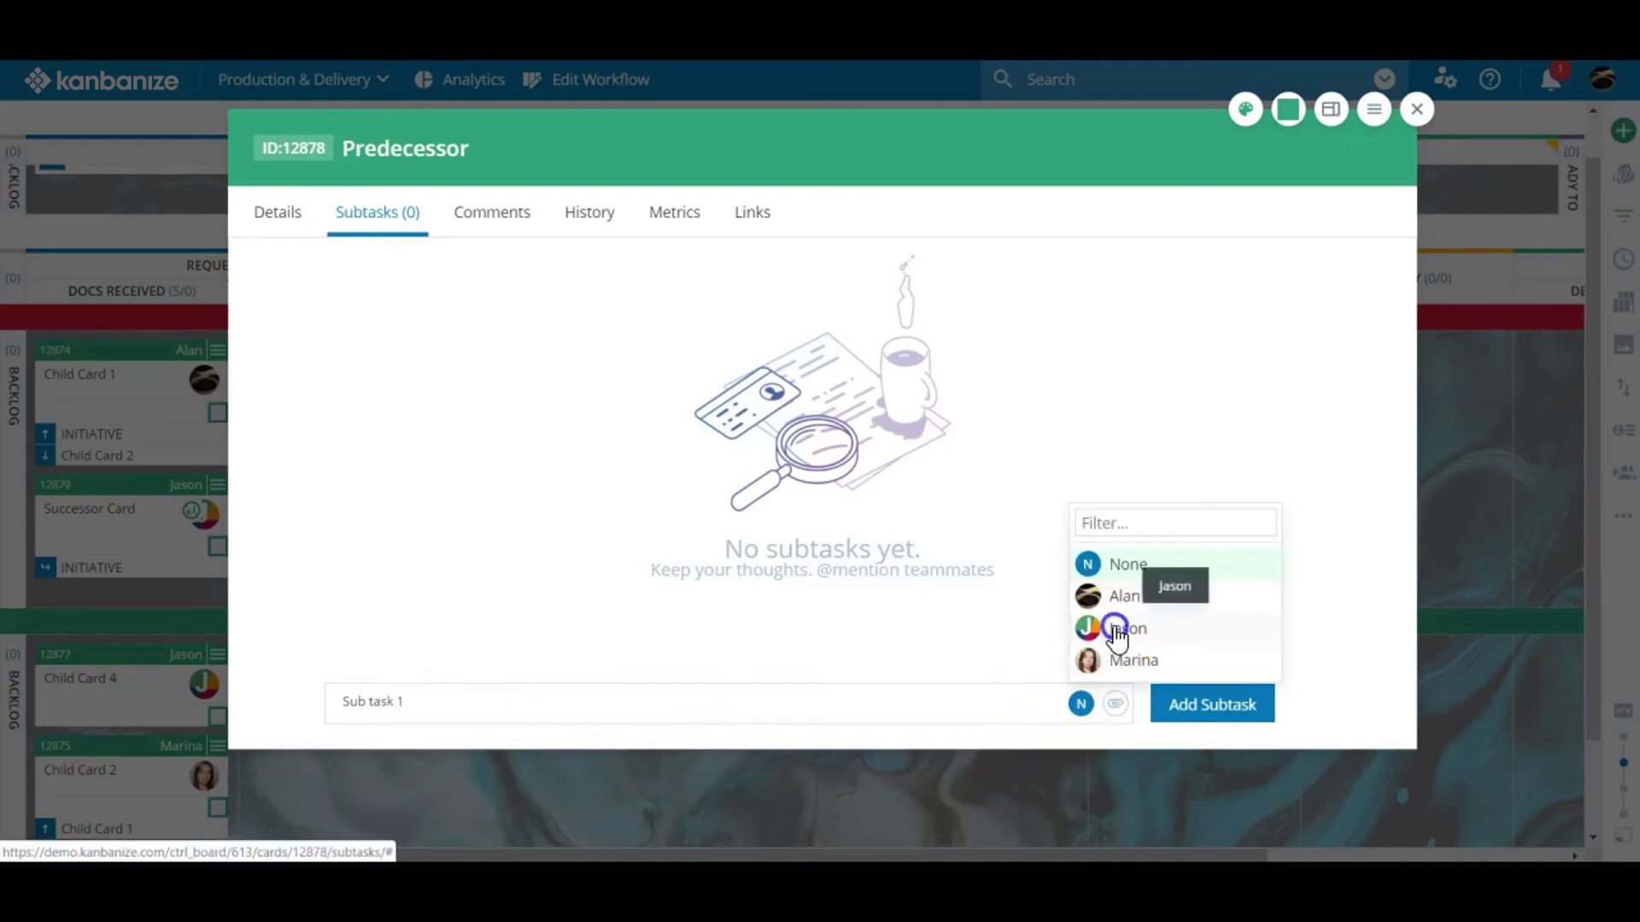
pyautogui.click(1113, 626)
pyautogui.click(1196, 714)
pyautogui.click(1341, 313)
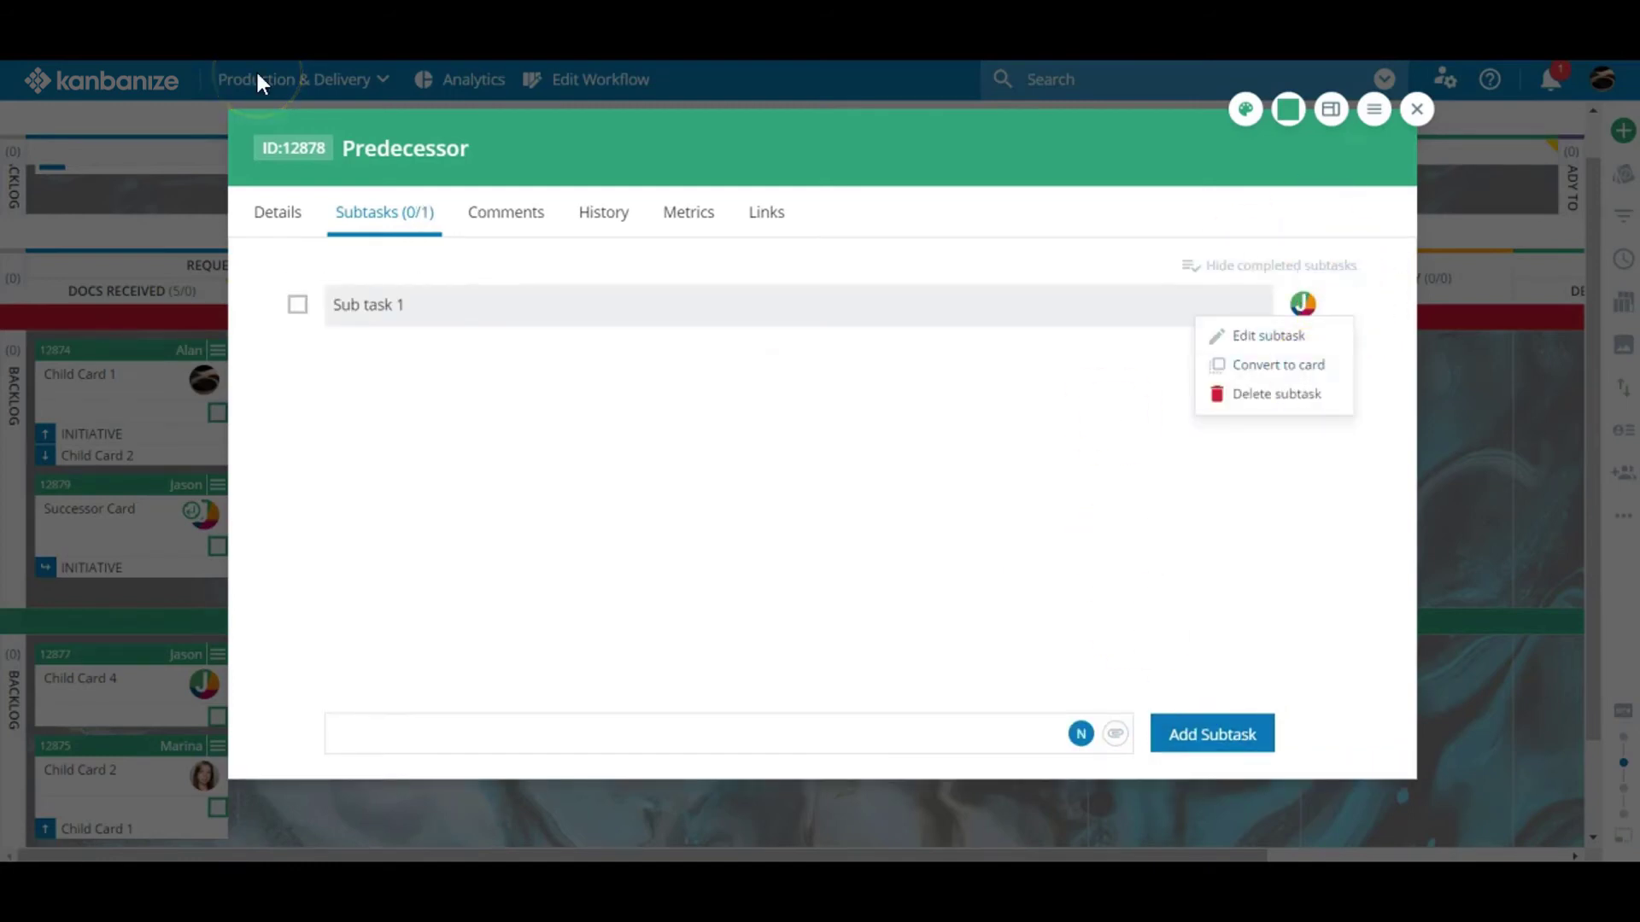
pyautogui.click(1026, 422)
# Add a second subtask named 'Simple stuff only!'
pyautogui.click(895, 734)
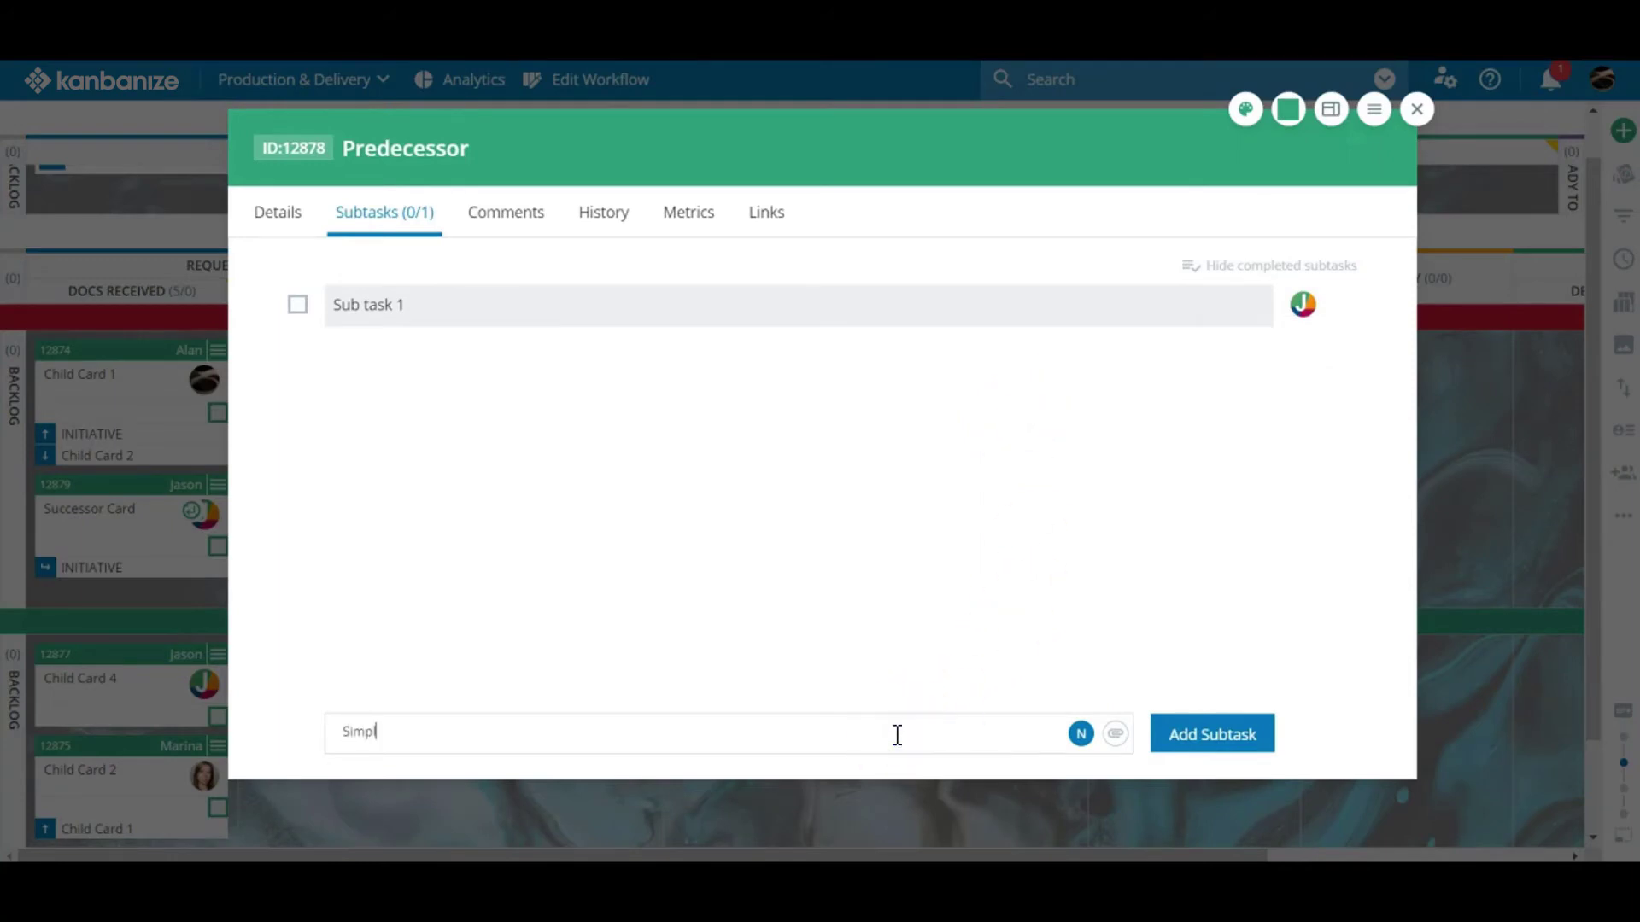
pyautogui.write('Simple stuff o')
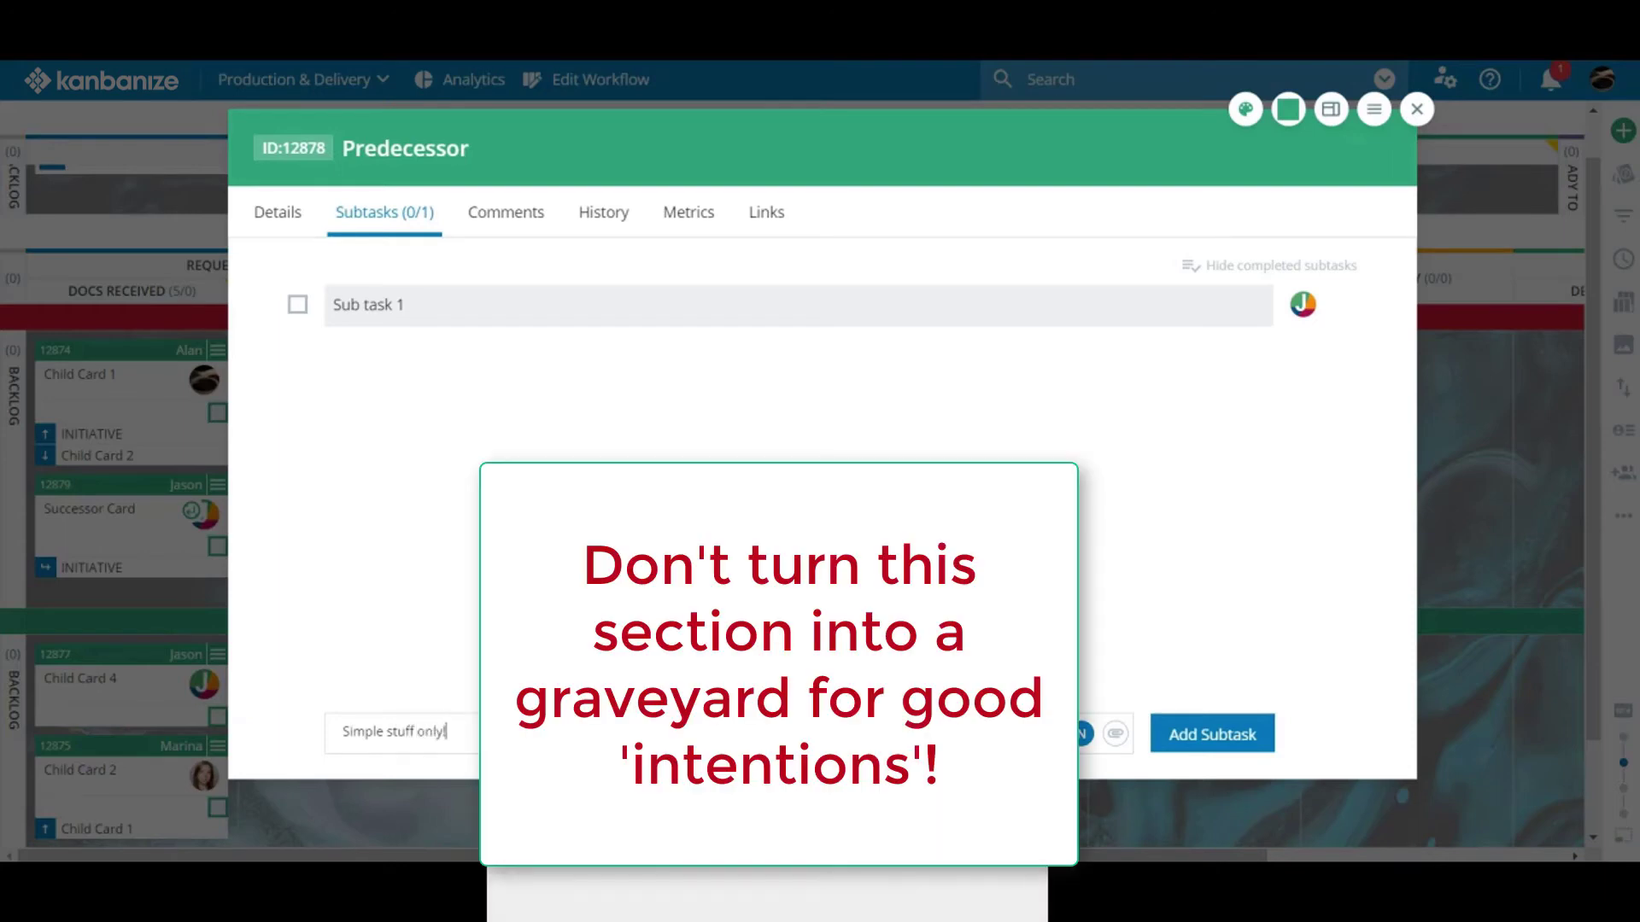
pyautogui.write('nly!')
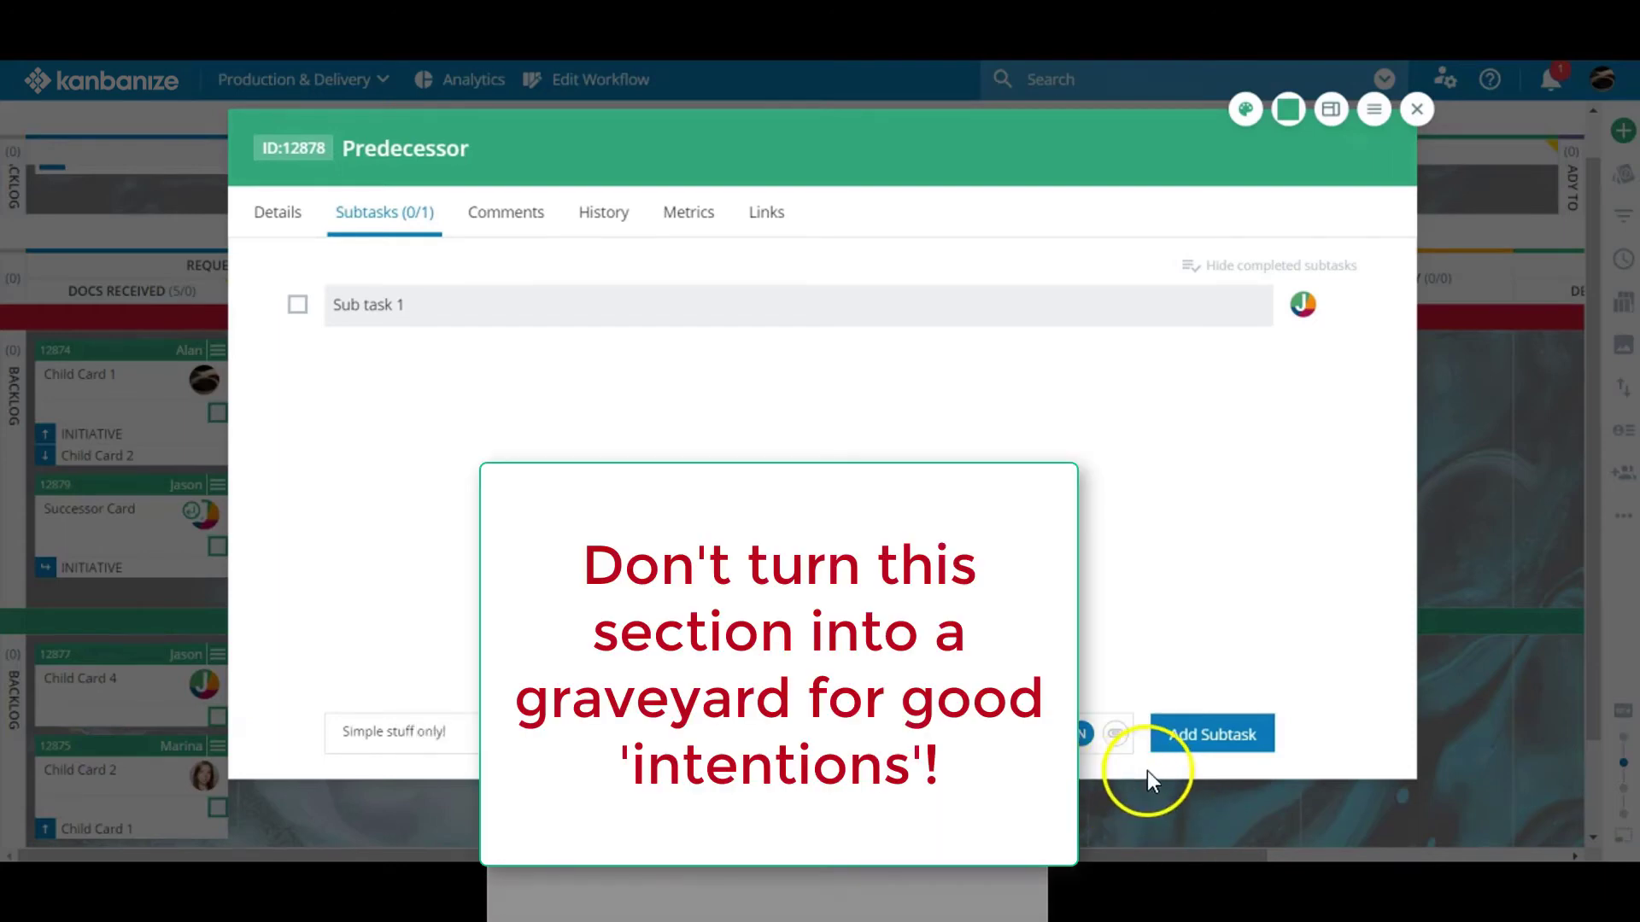
pyautogui.click(1083, 734)
pyautogui.click(1115, 689)
pyautogui.press('Return')
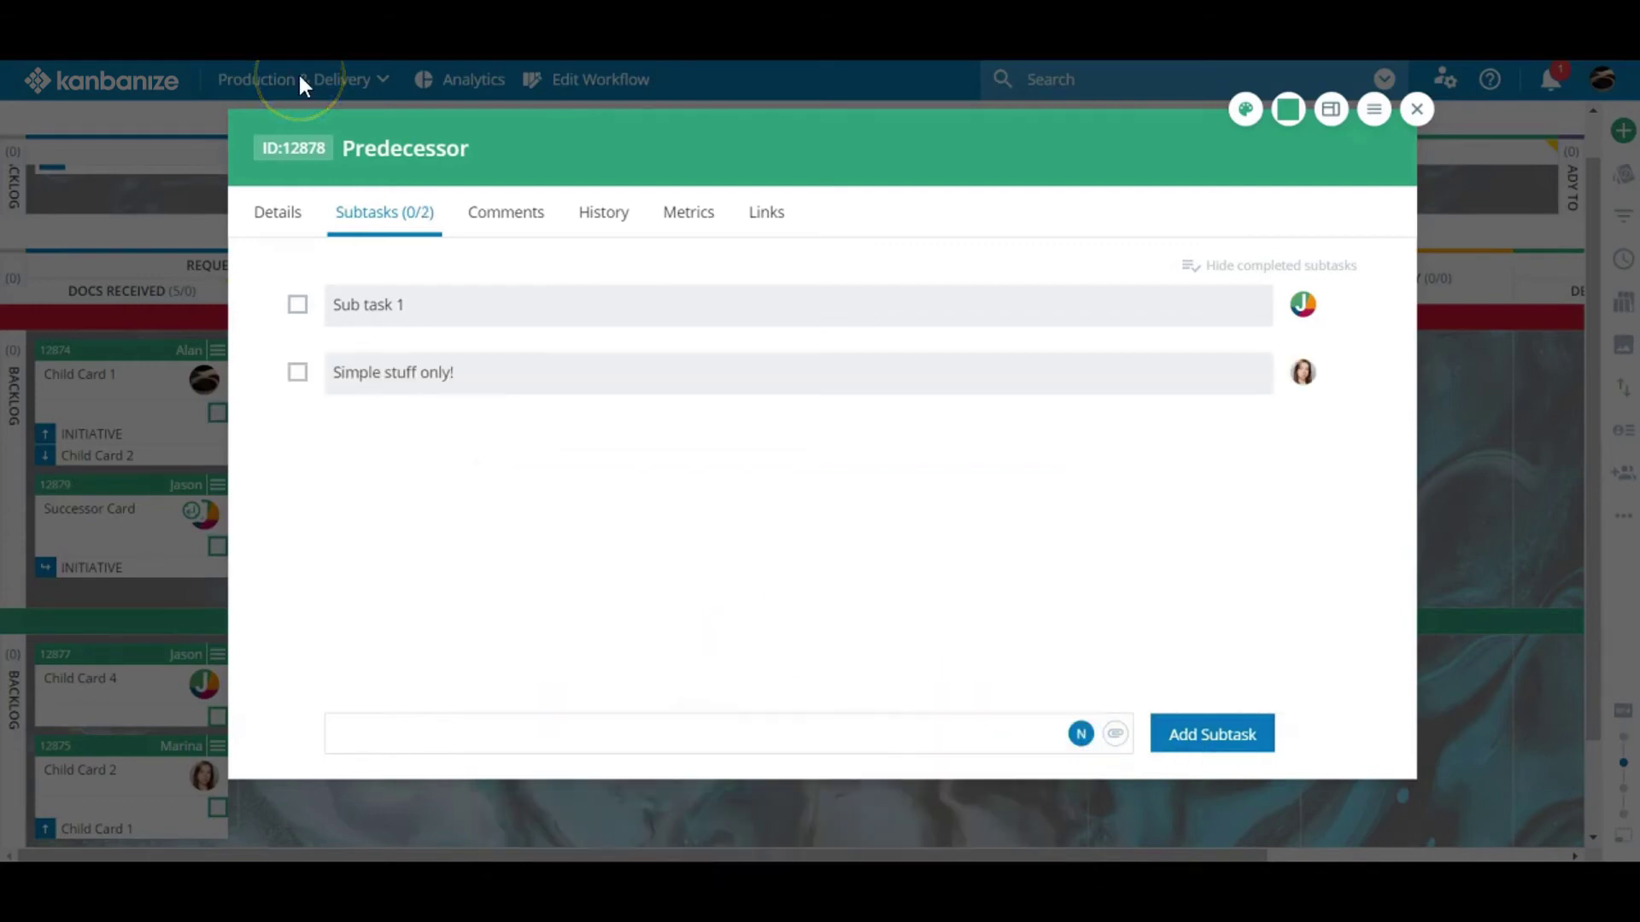
# Post the '@... Comment' comment, start an emailed comment, and view the card's History
pyautogui.click(490, 218)
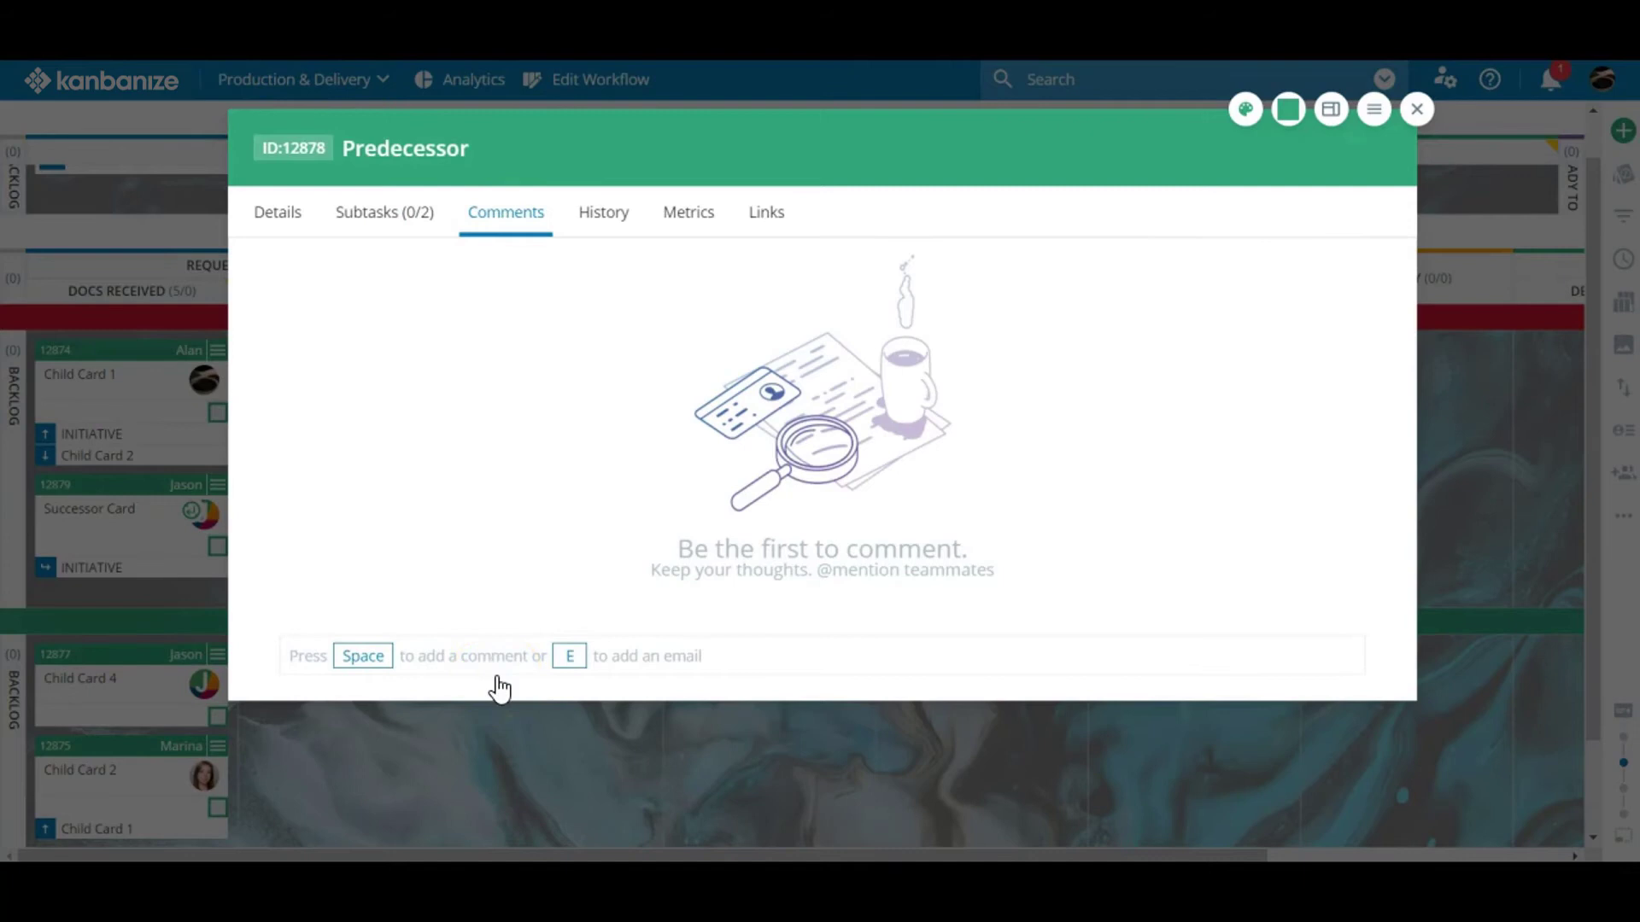
pyautogui.click(357, 663)
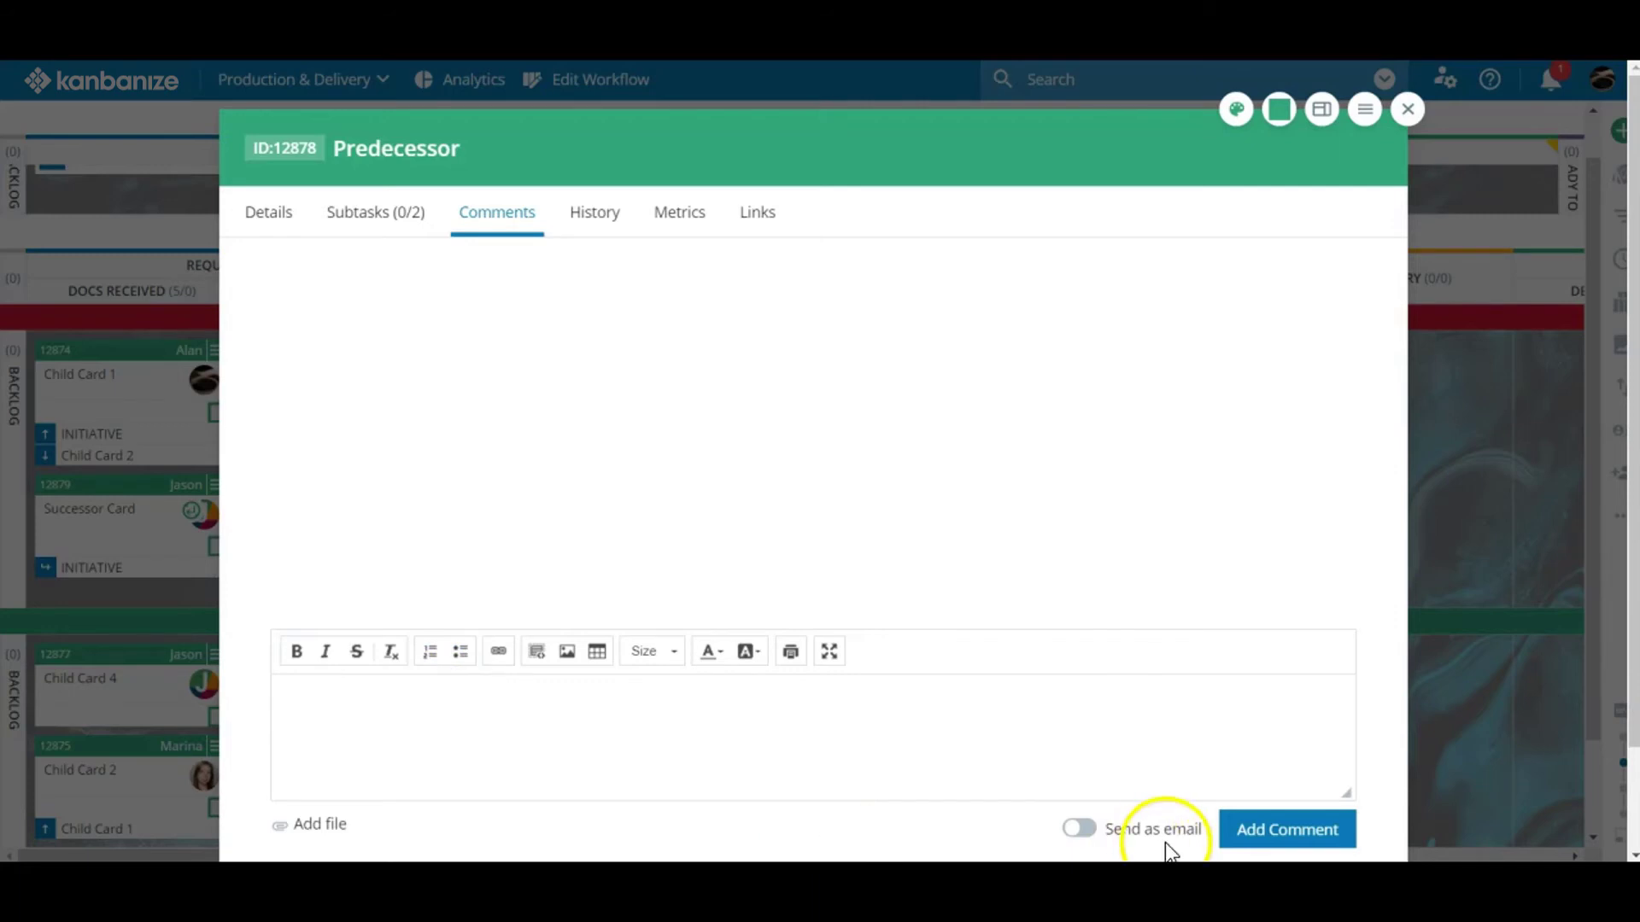
pyautogui.write('@')
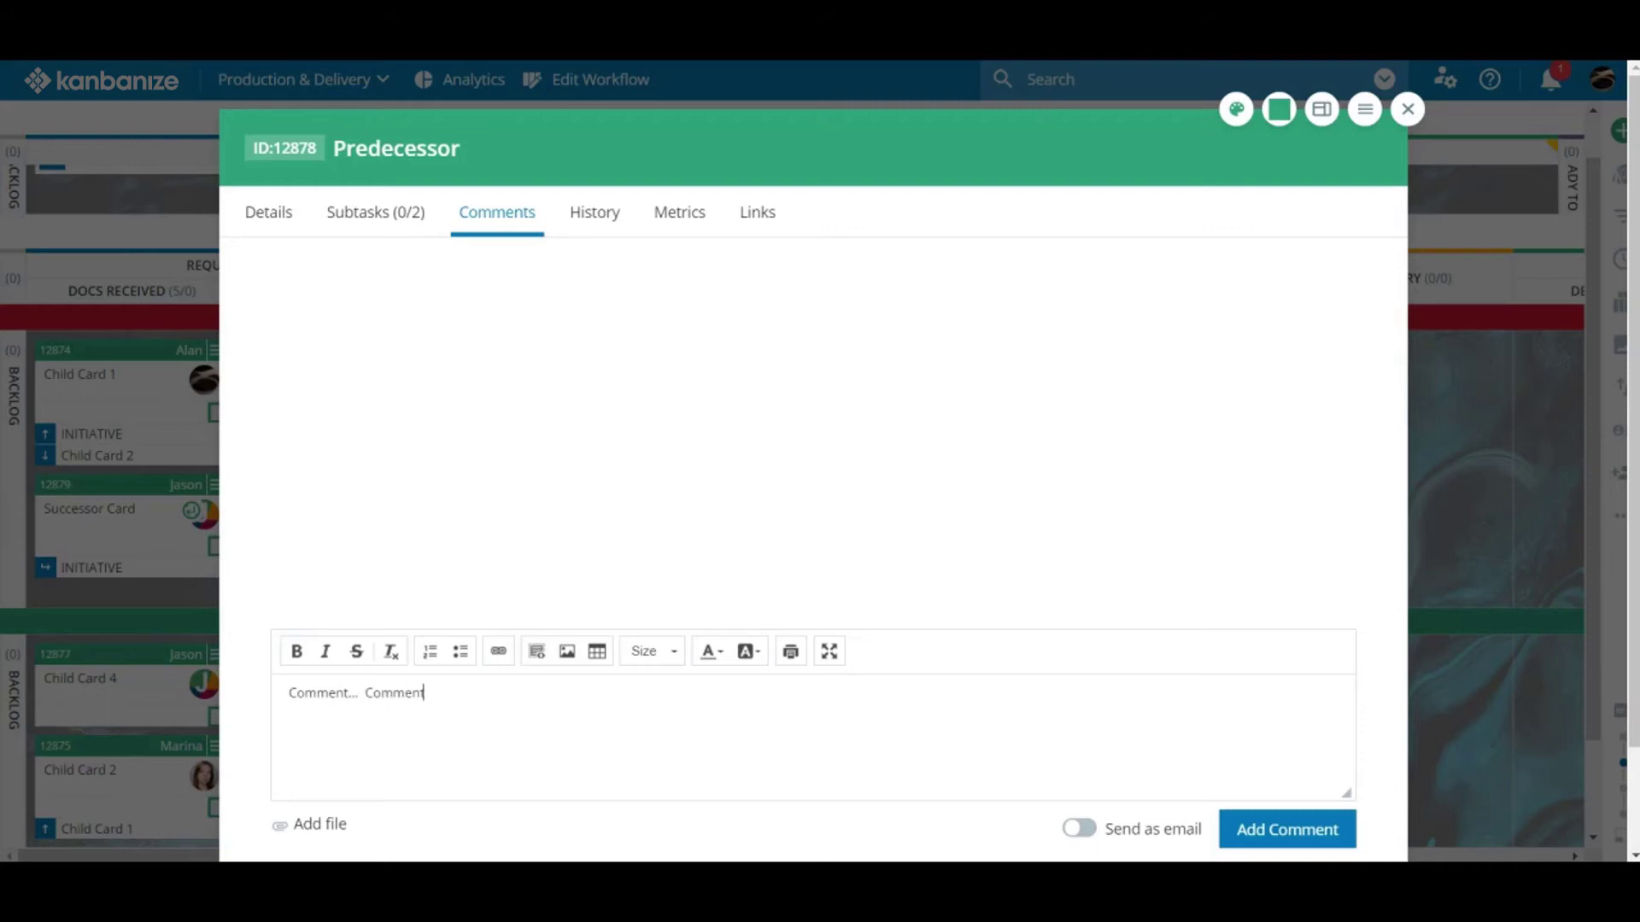
pyautogui.write('... Comment')
pyautogui.click(1287, 829)
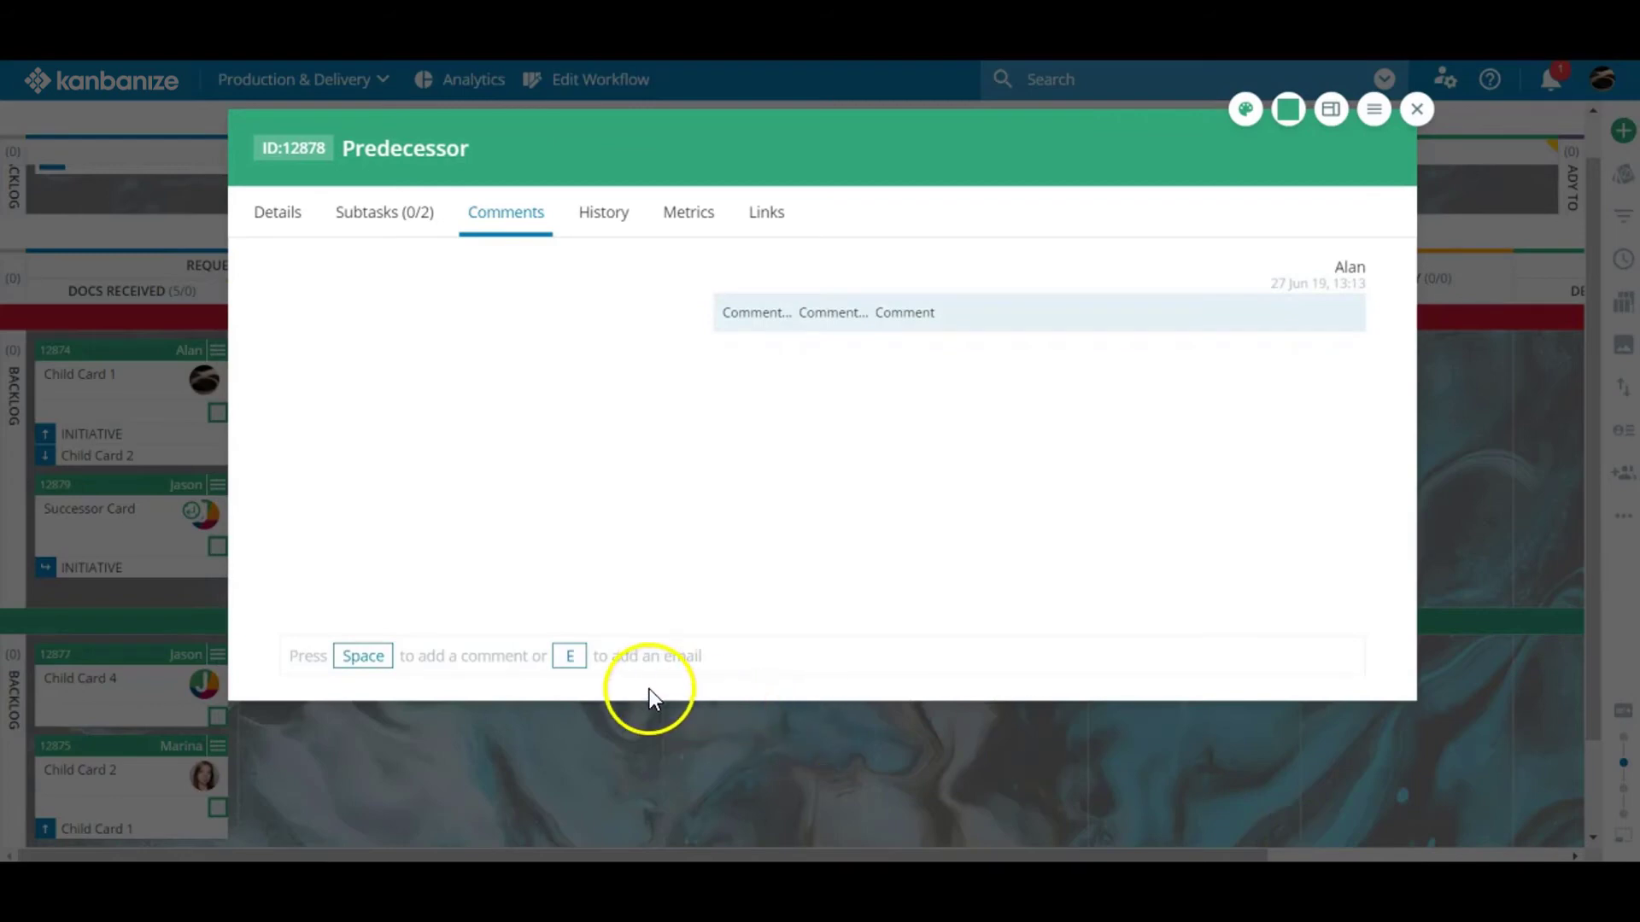
pyautogui.click(573, 662)
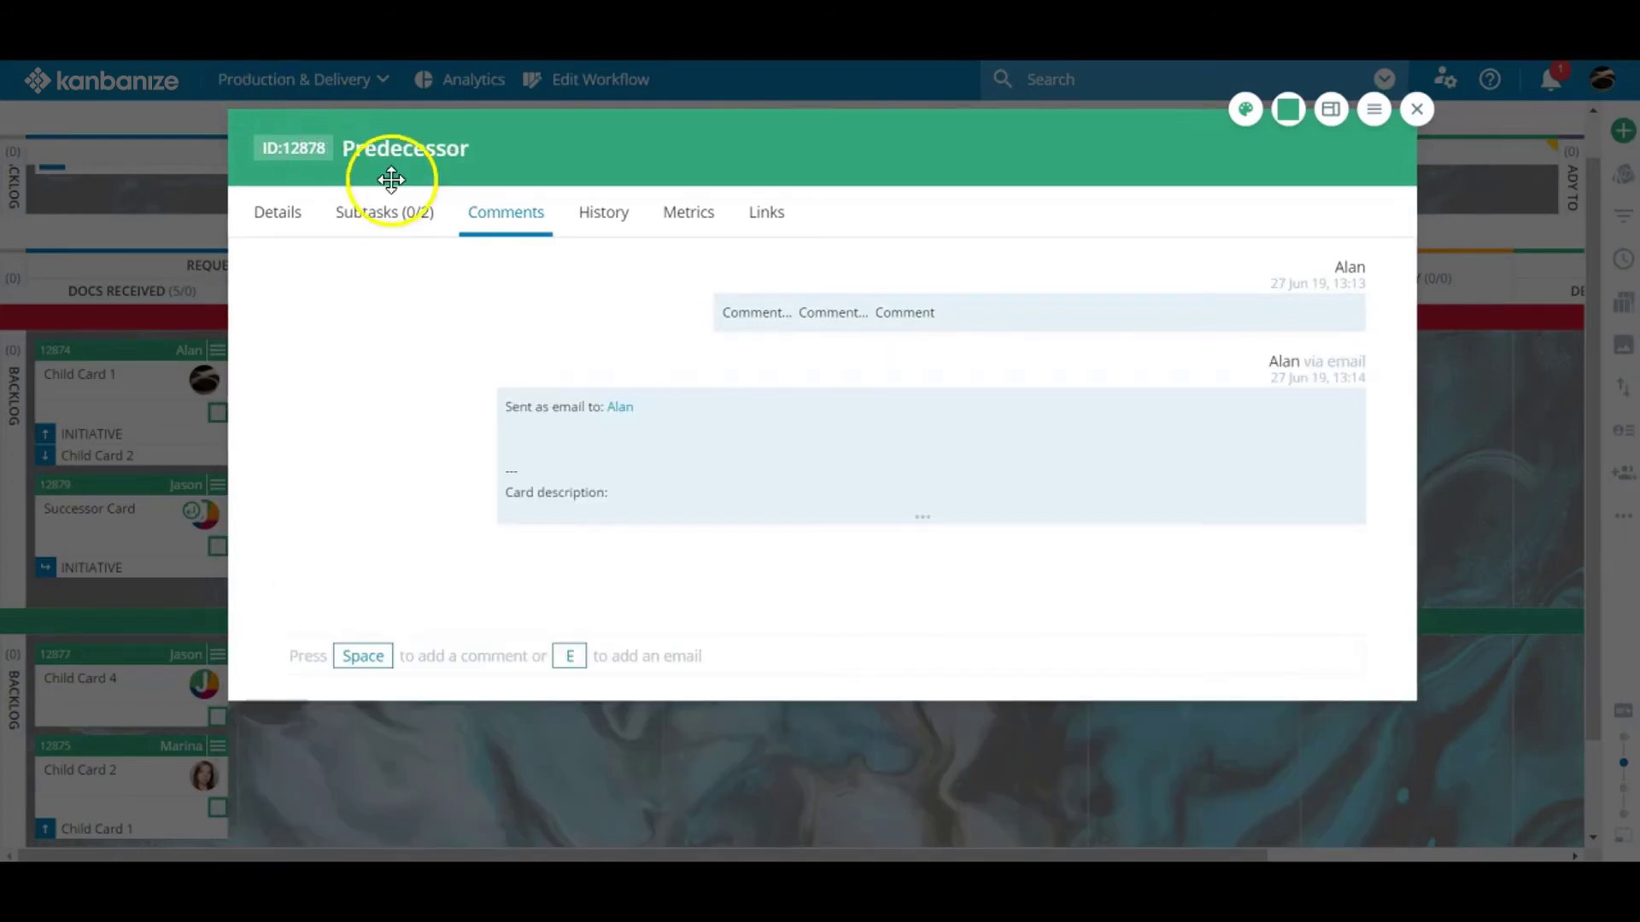
pyautogui.click(615, 212)
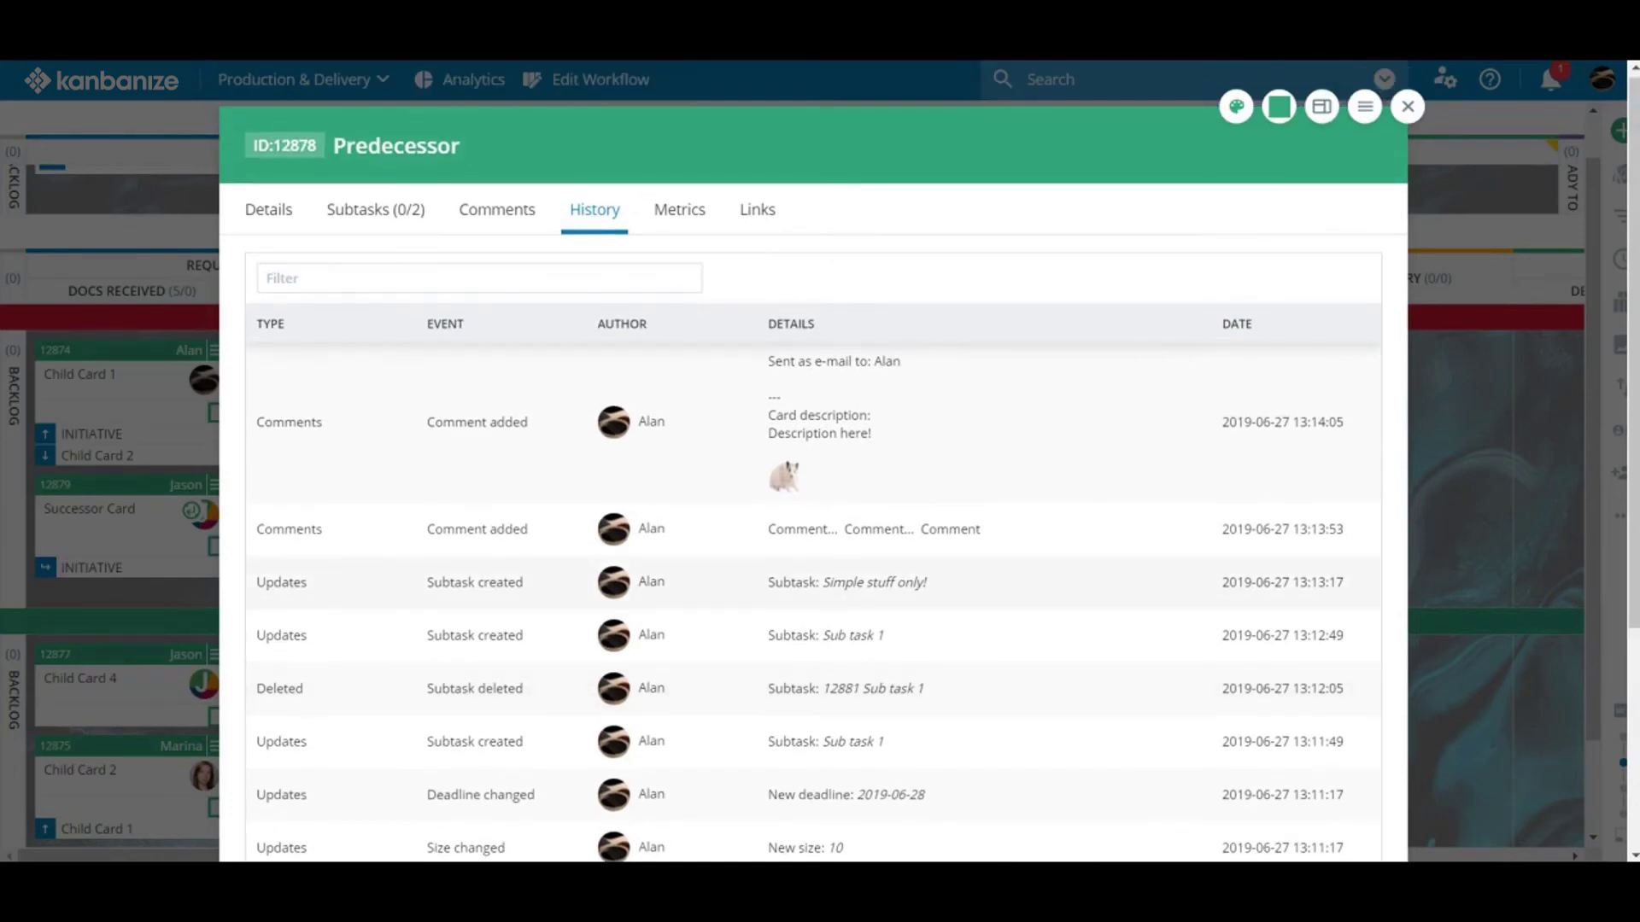
# Review the card's history, then in Metrics include logged time for the card children
pyautogui.scroll(-2, 813, 478)
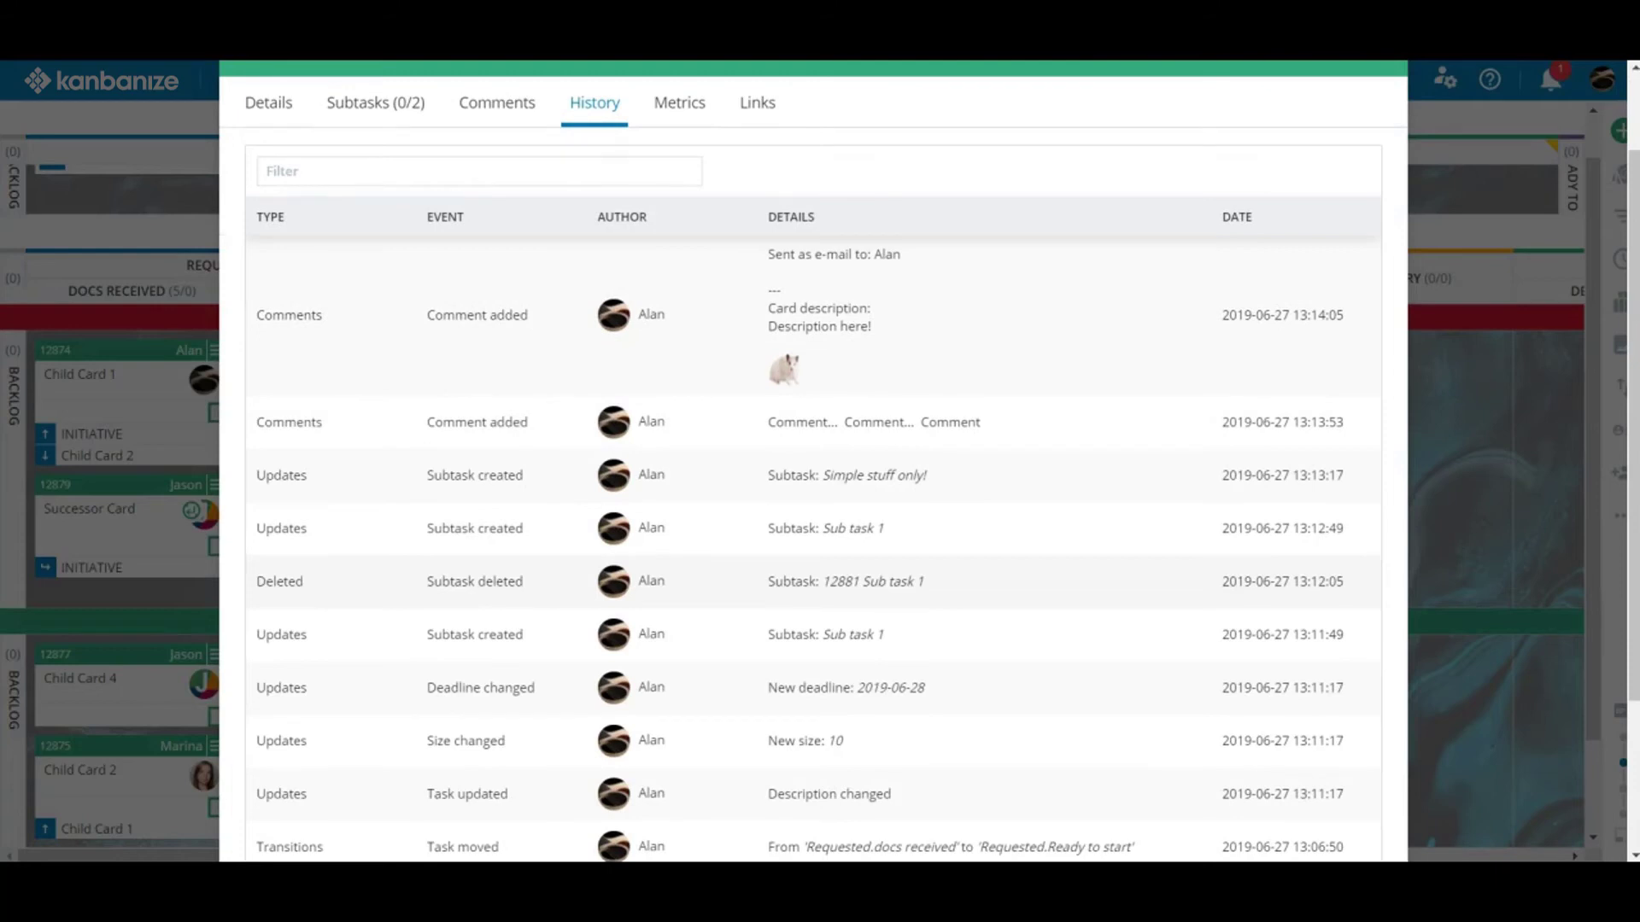
pyautogui.scroll(-2, 813, 478)
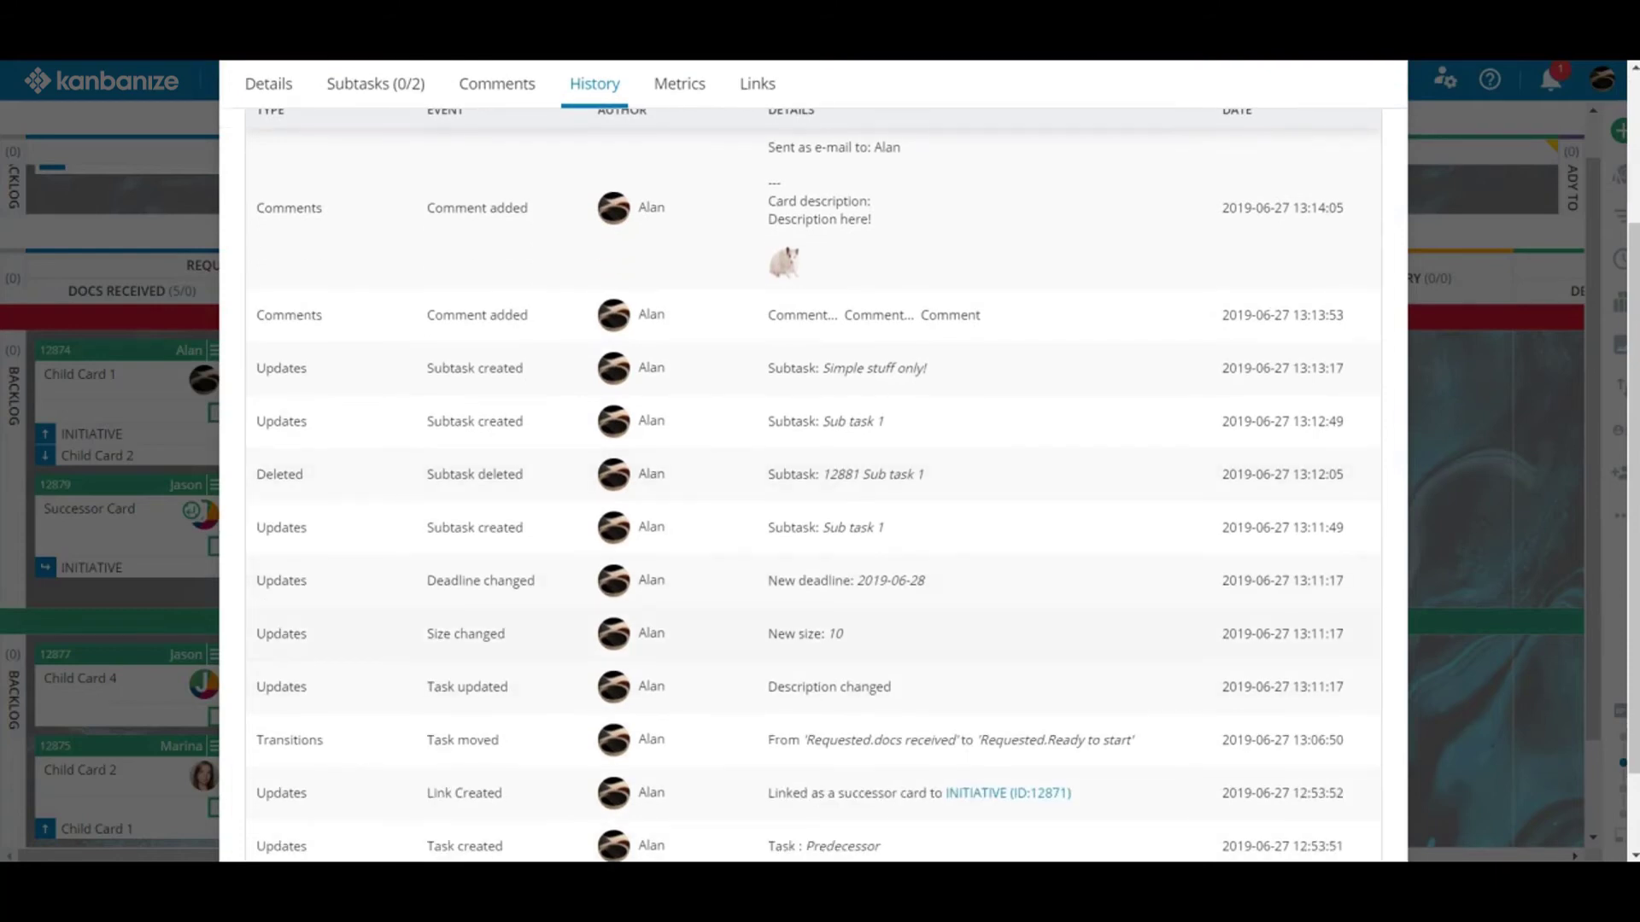
pyautogui.scroll(-2, 813, 478)
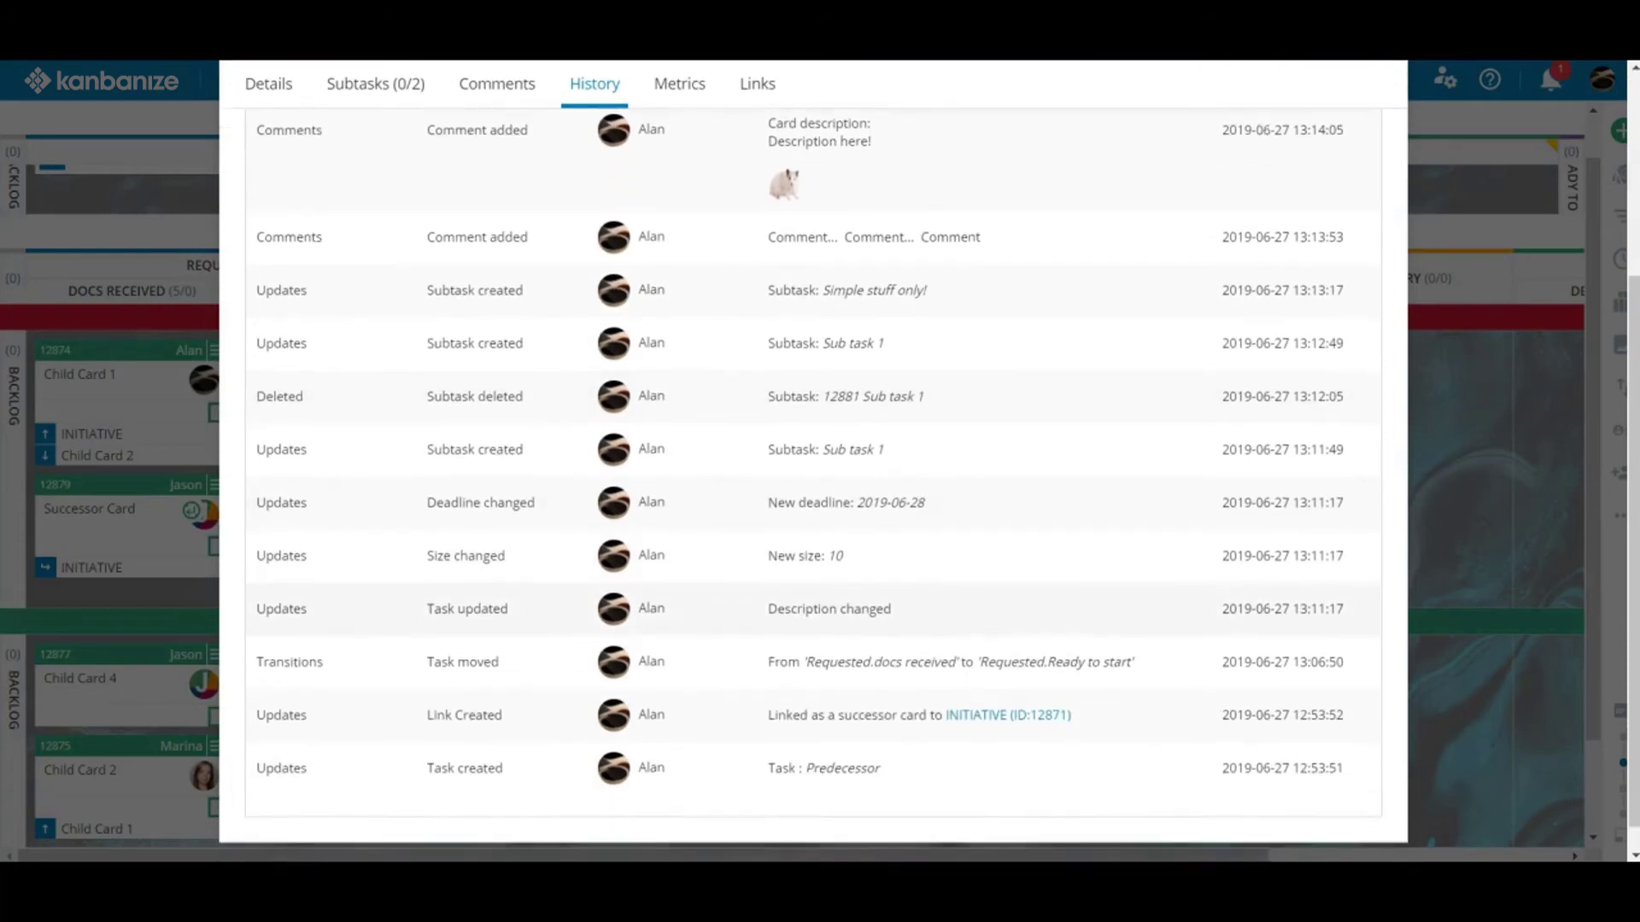
pyautogui.scroll(5, 500, 340)
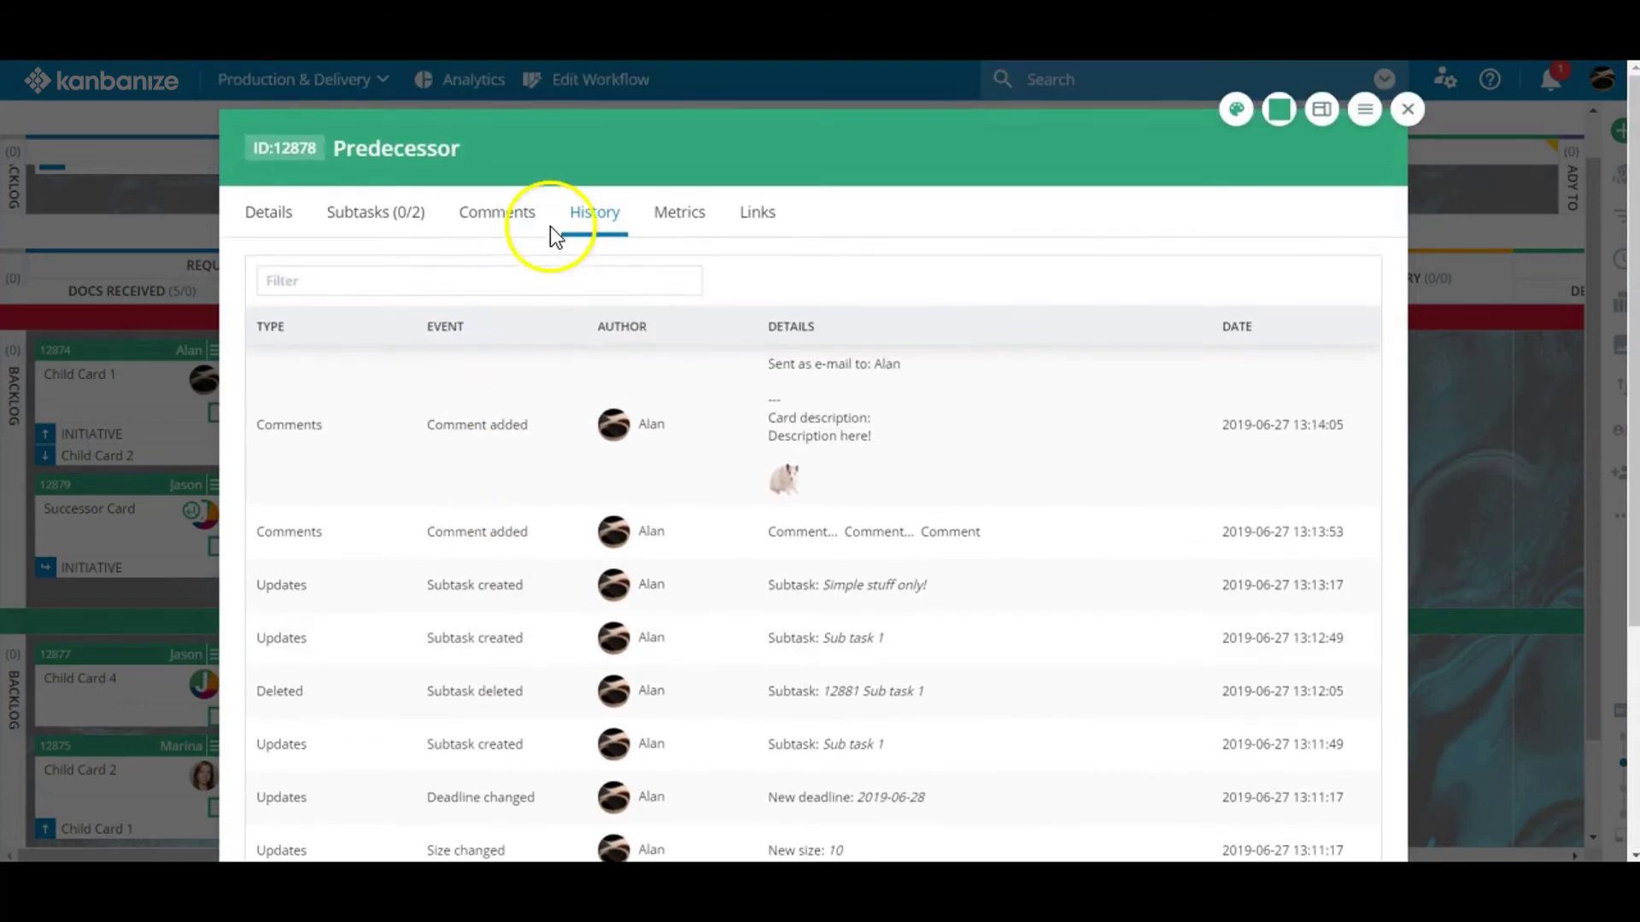
pyautogui.click(673, 214)
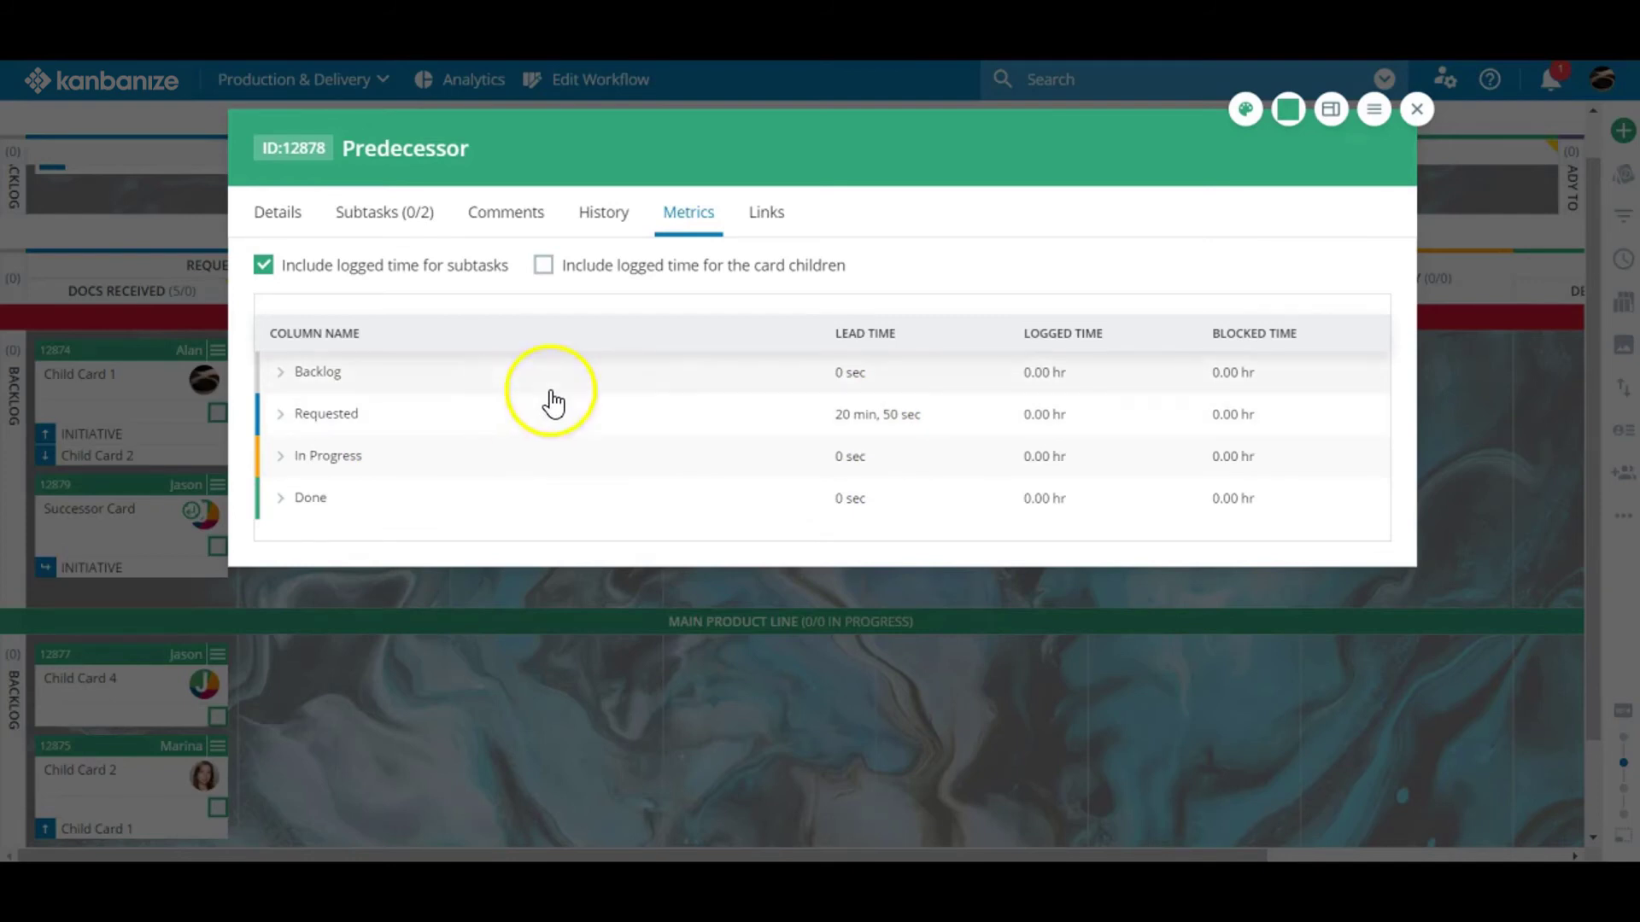
pyautogui.click(1265, 346)
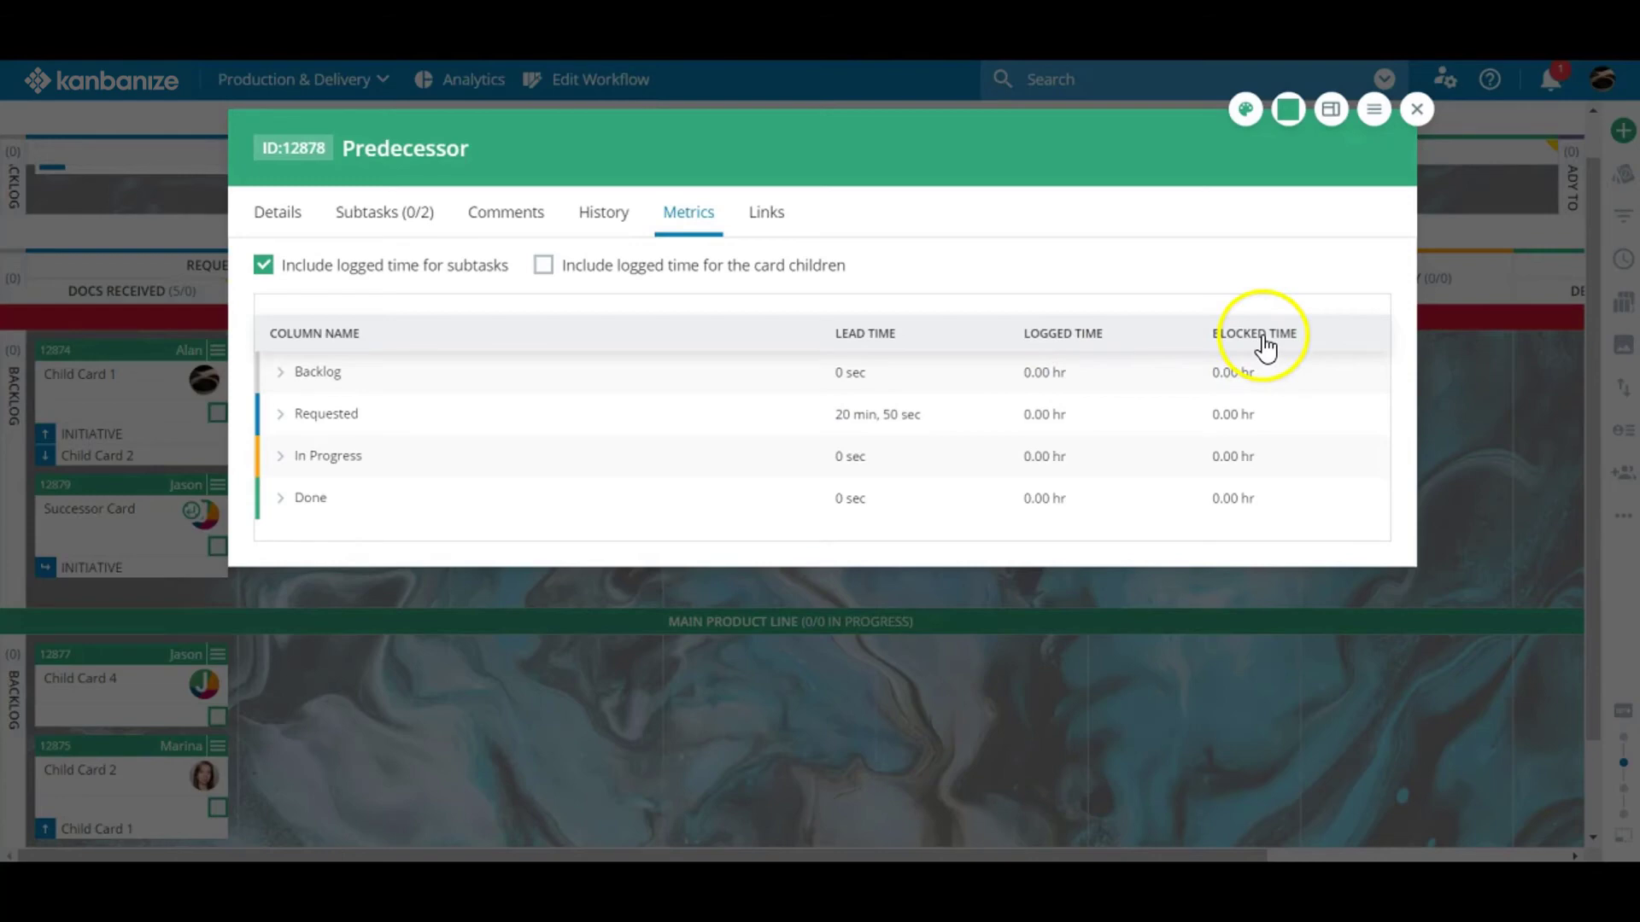
pyautogui.click(543, 267)
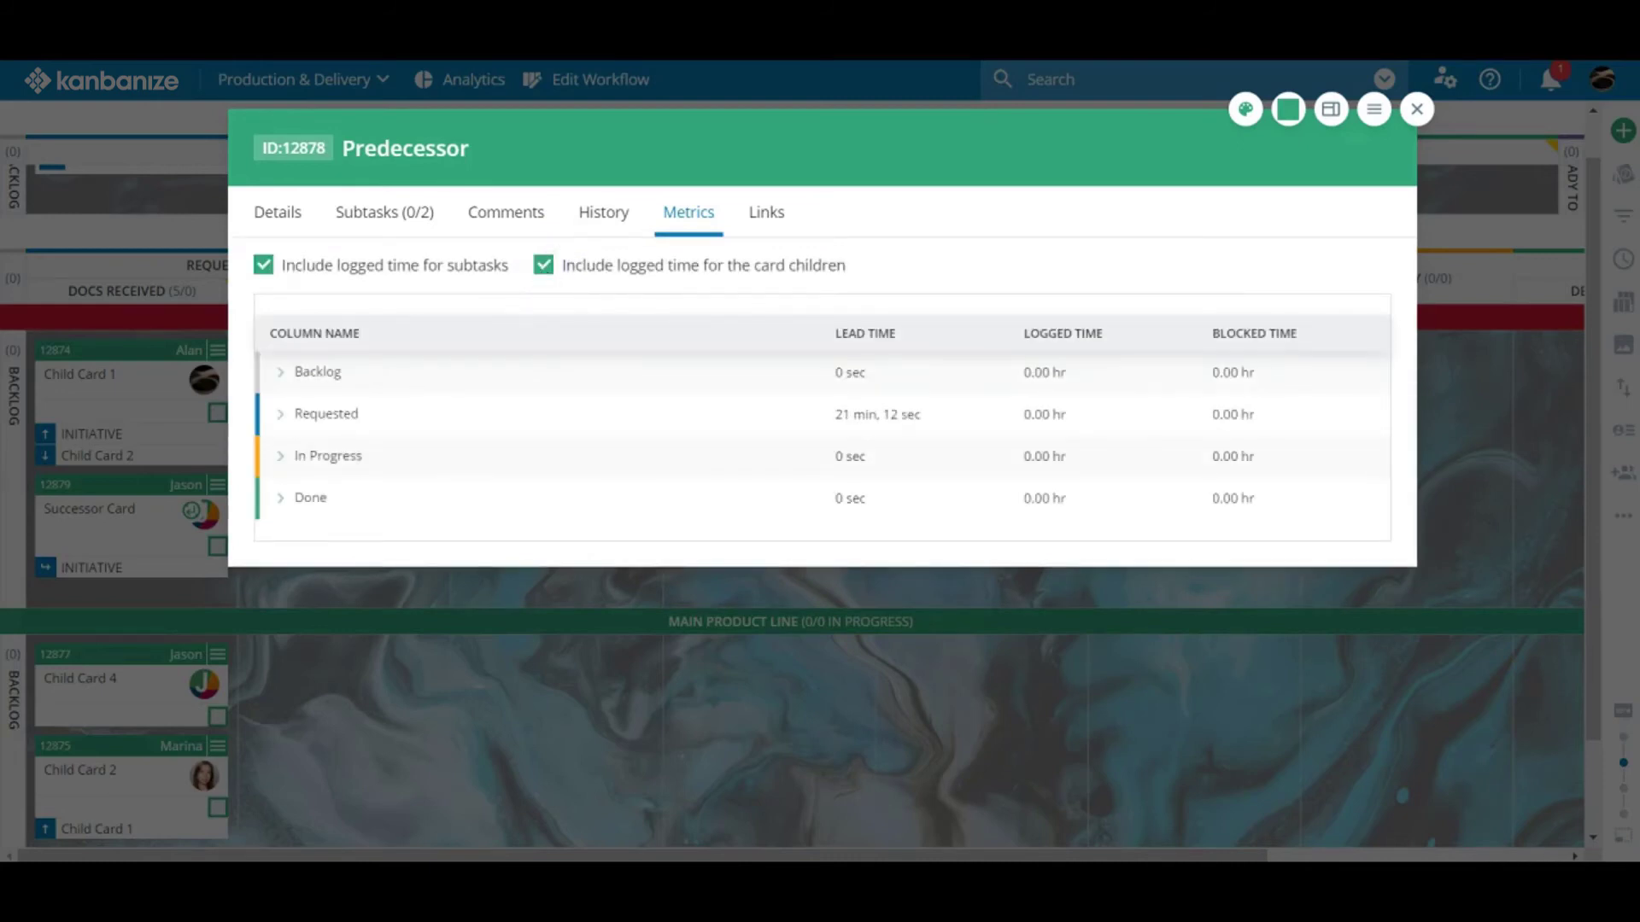
# View the card's links as a table, bar chart, pie chart, then mini board
pyautogui.click(767, 214)
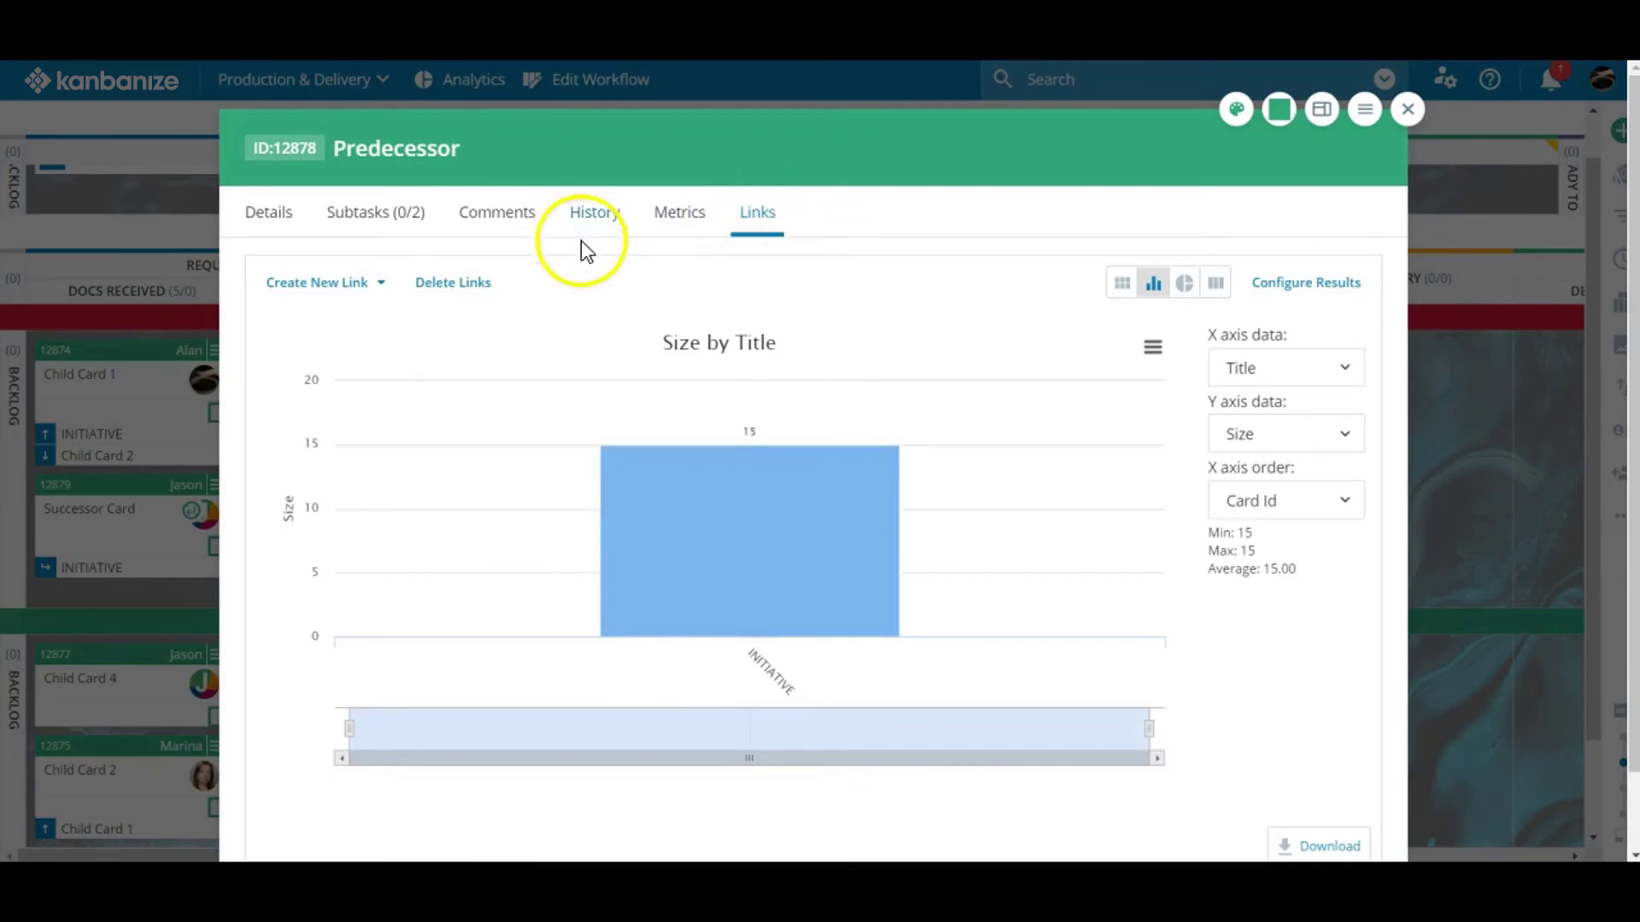
pyautogui.click(1116, 286)
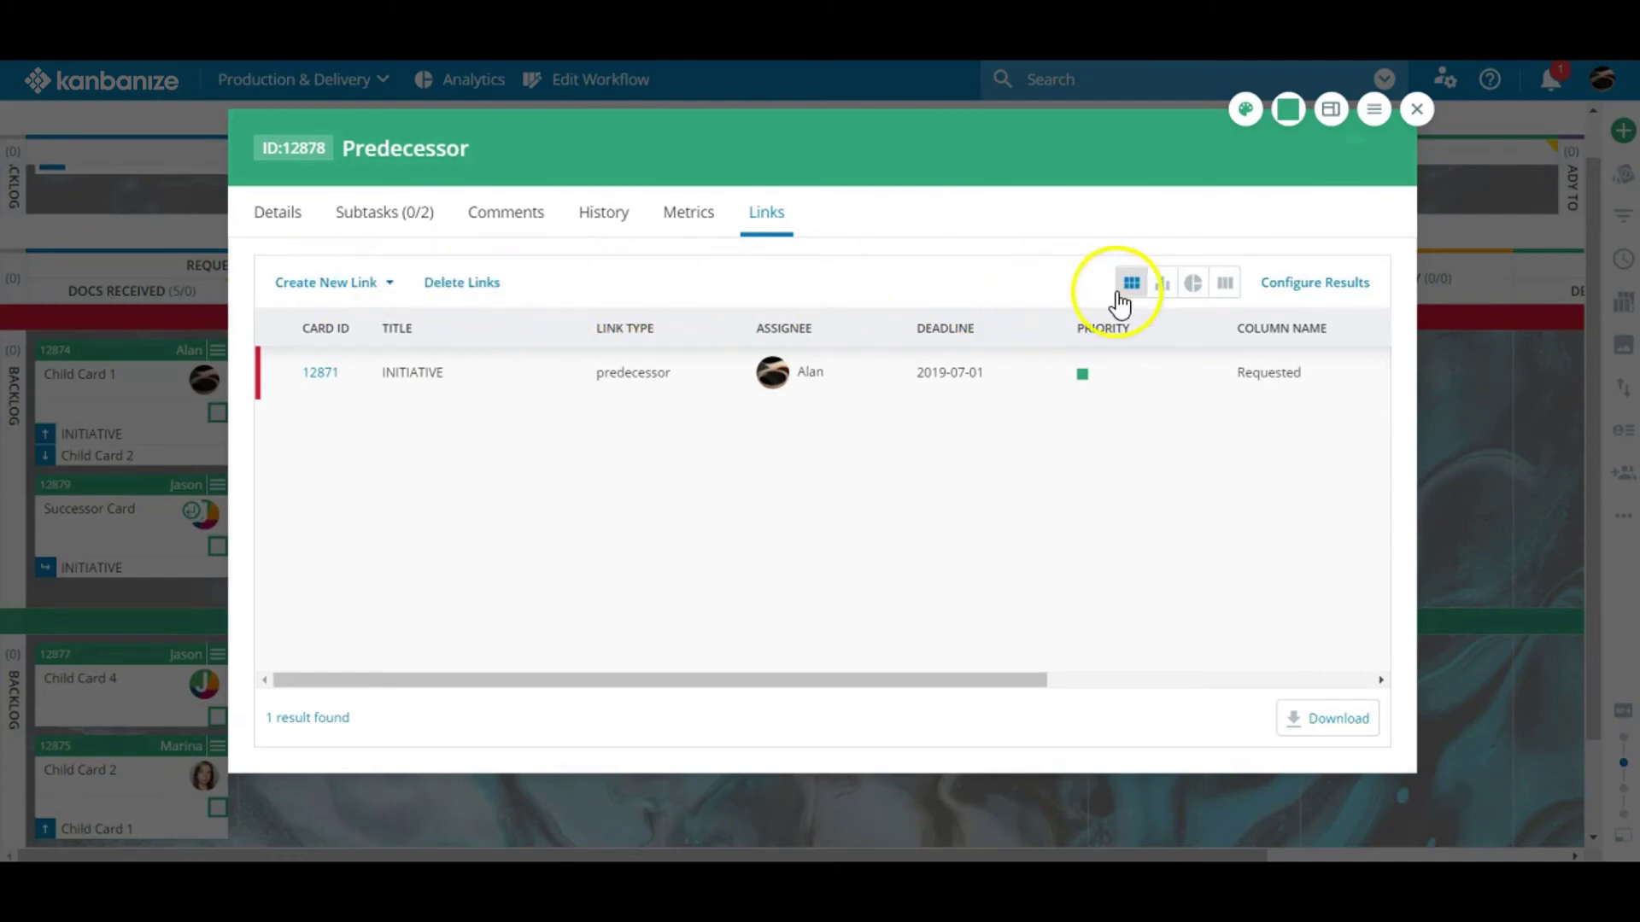
pyautogui.click(1164, 287)
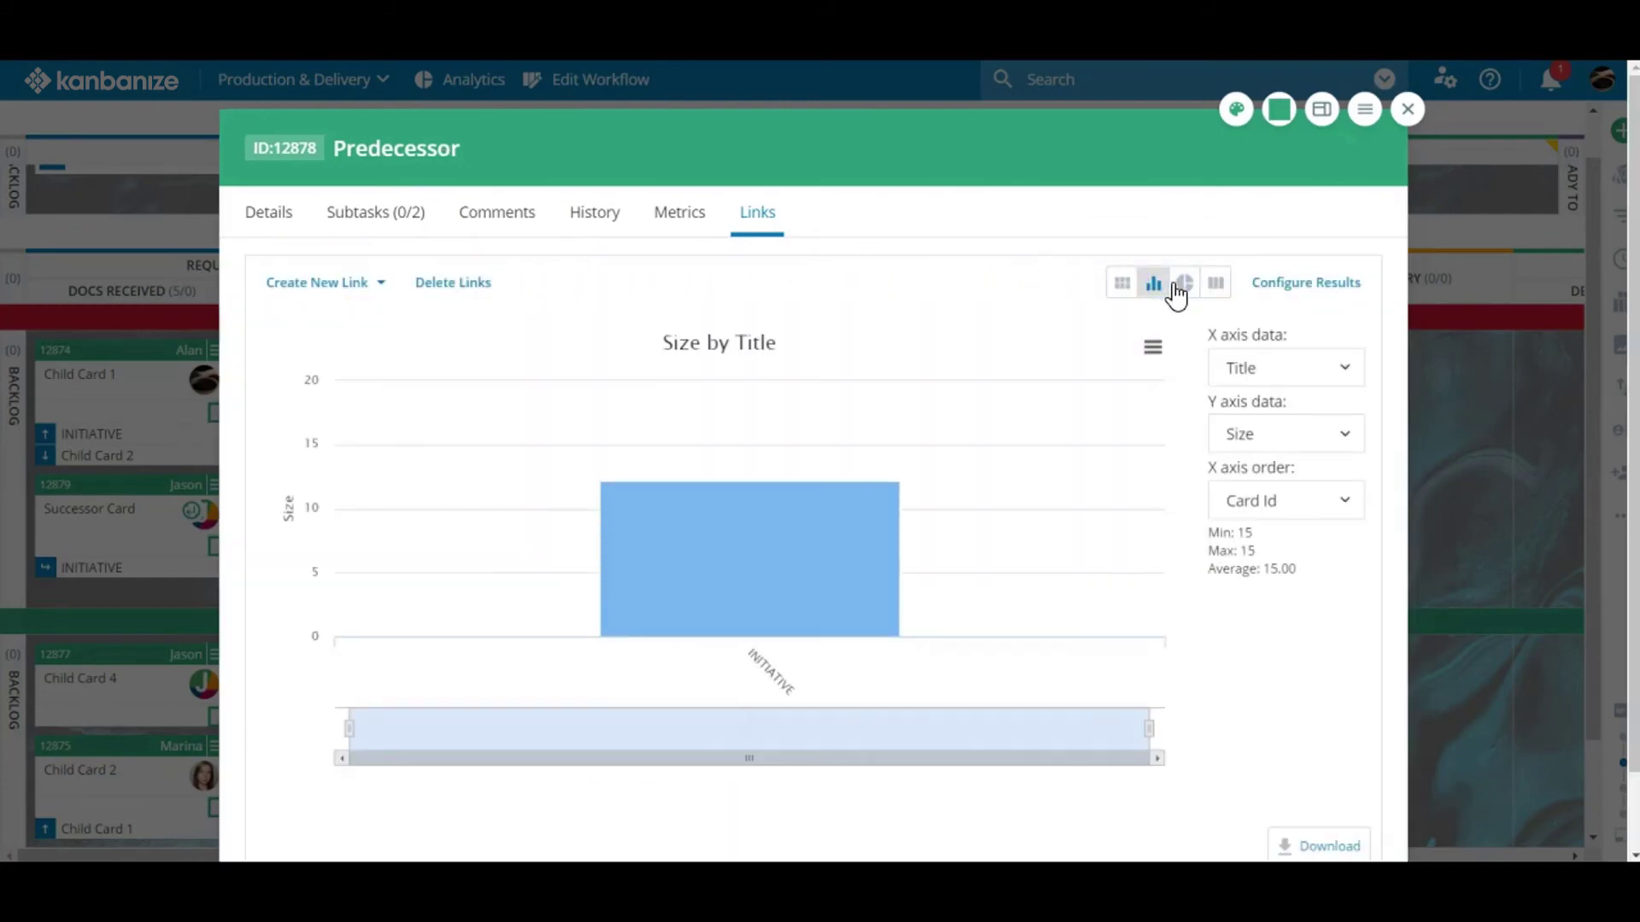
pyautogui.click(1186, 287)
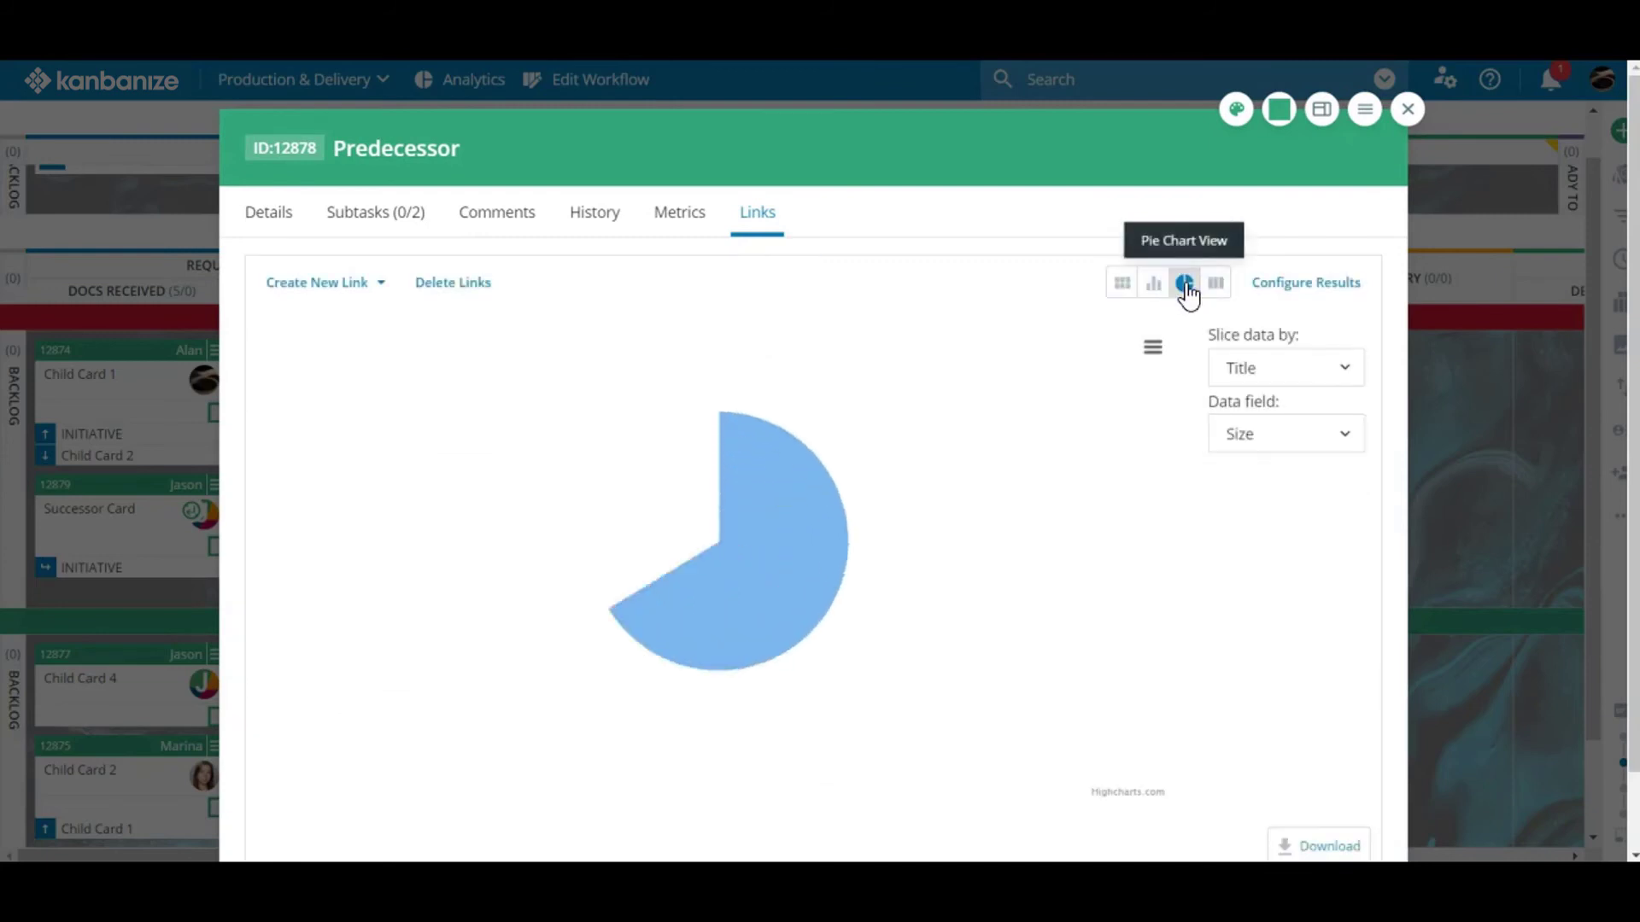
pyautogui.click(1211, 290)
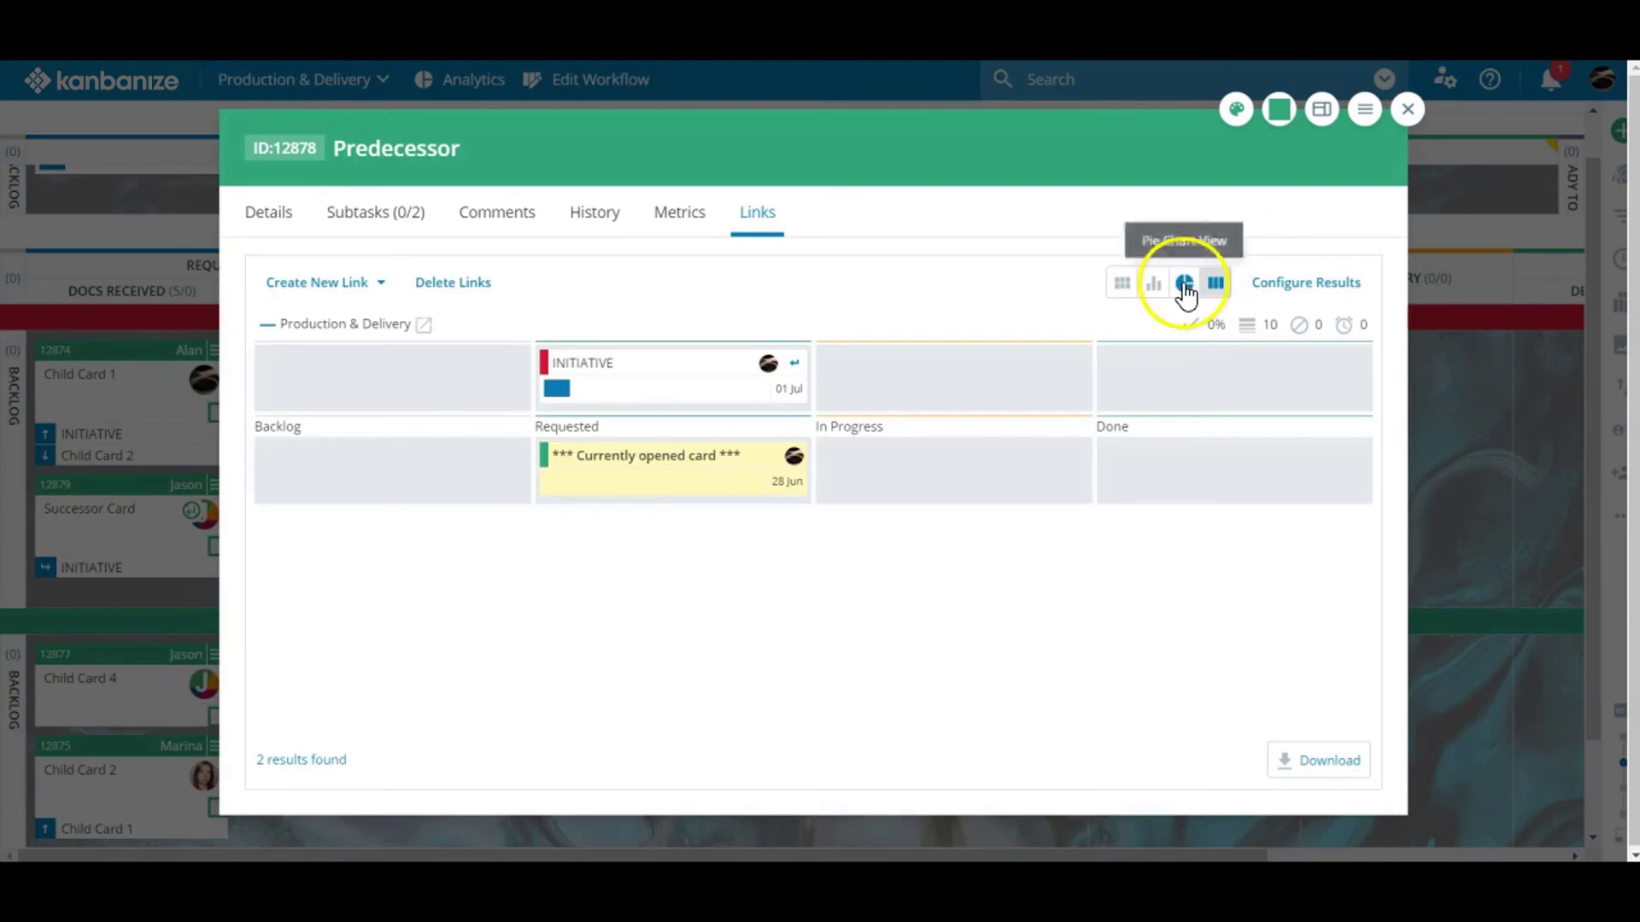
# Configure the link results to include subtasks in the logged time field
pyautogui.click(1259, 292)
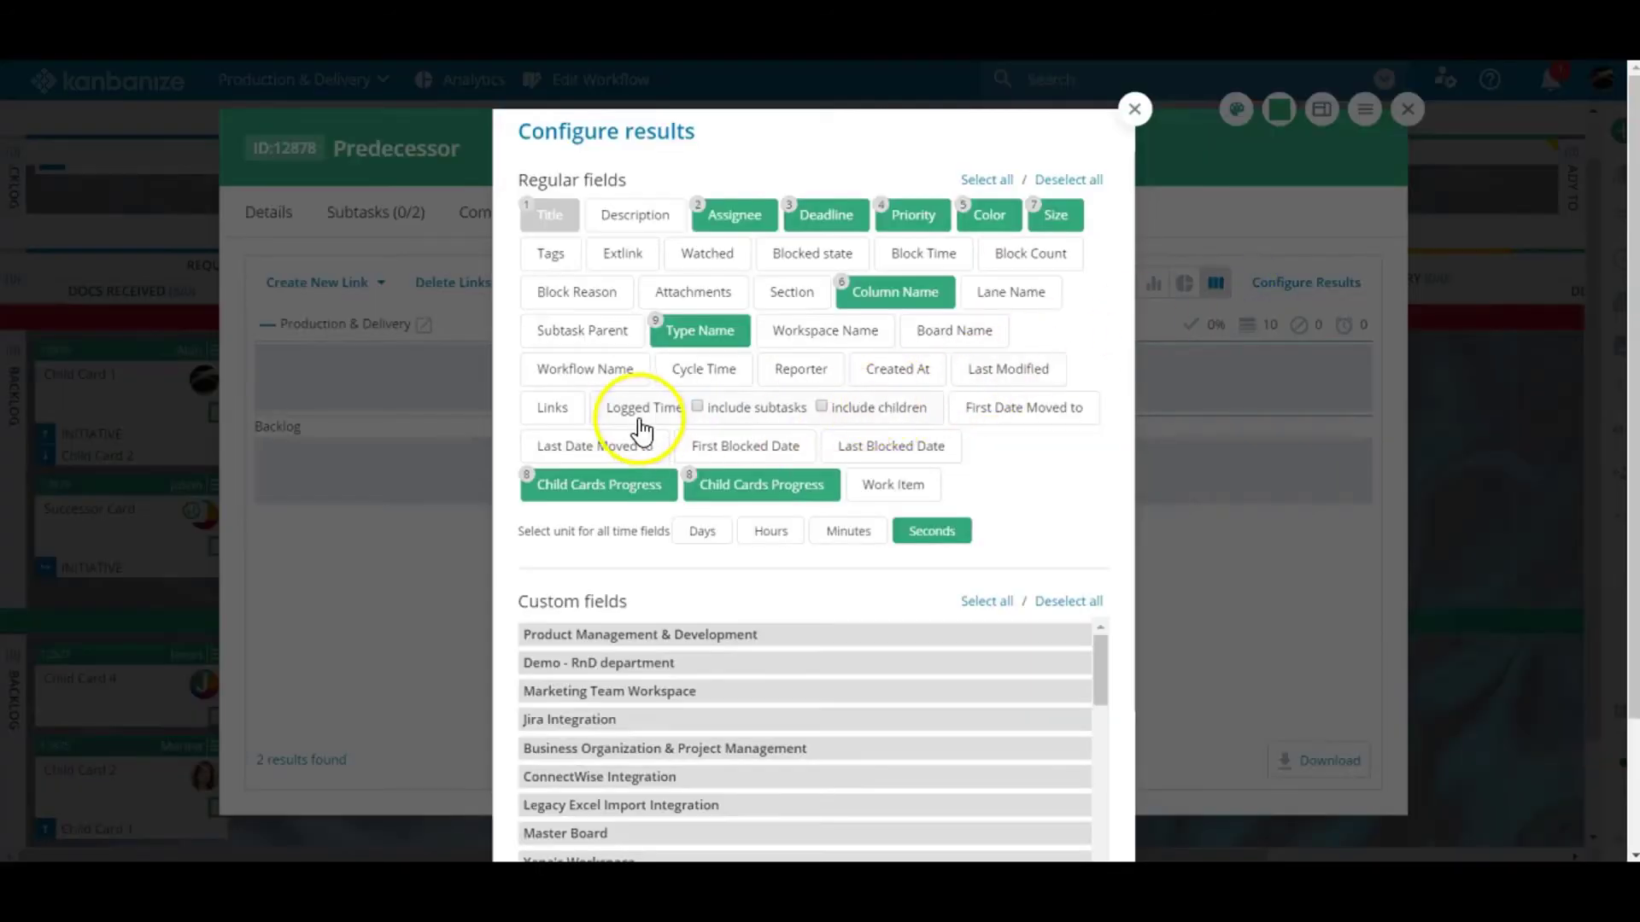
pyautogui.click(697, 408)
pyautogui.scroll(-2, 978, 549)
pyautogui.click(1036, 769)
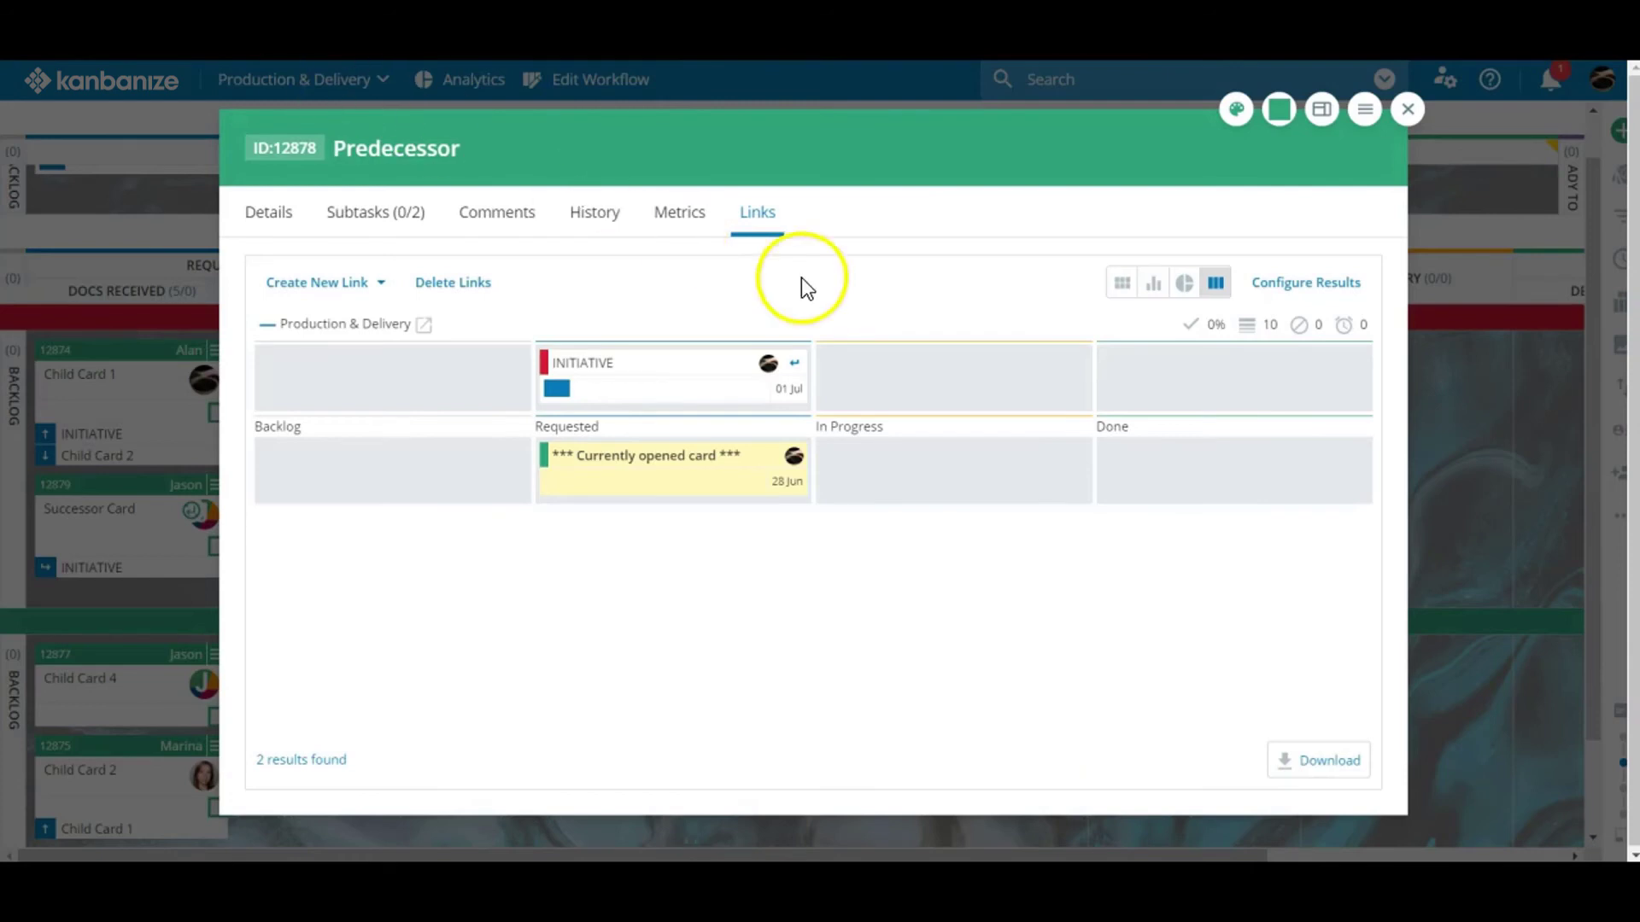
# Return to the Details tab and update the Predecessor card, closing the dialog
pyautogui.click(272, 211)
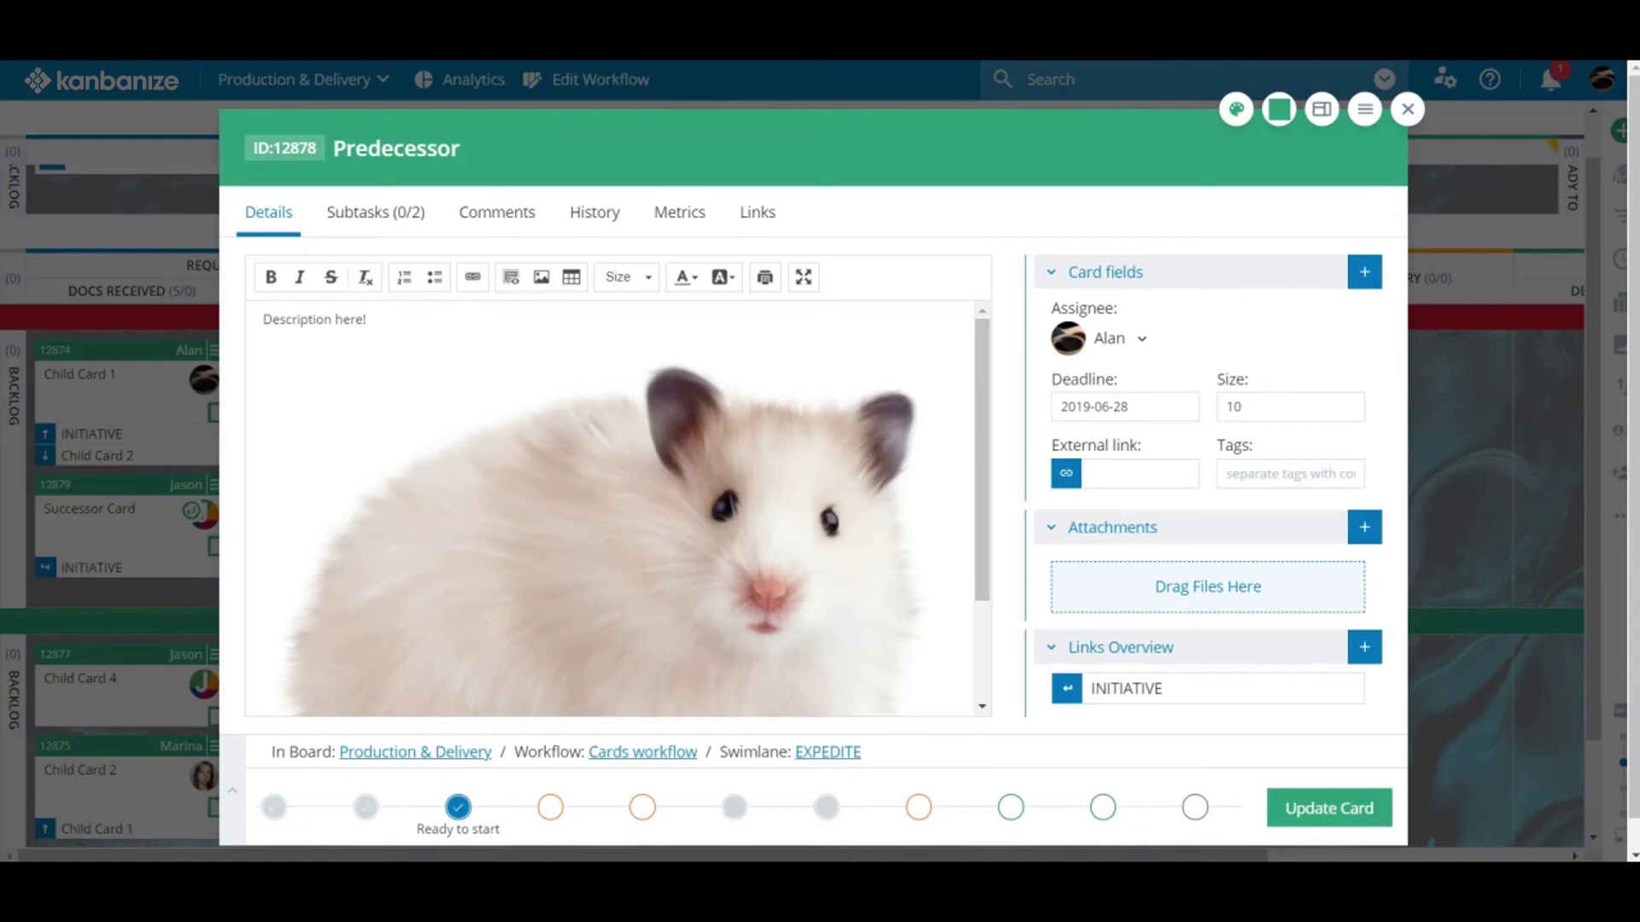
pyautogui.click(1286, 799)
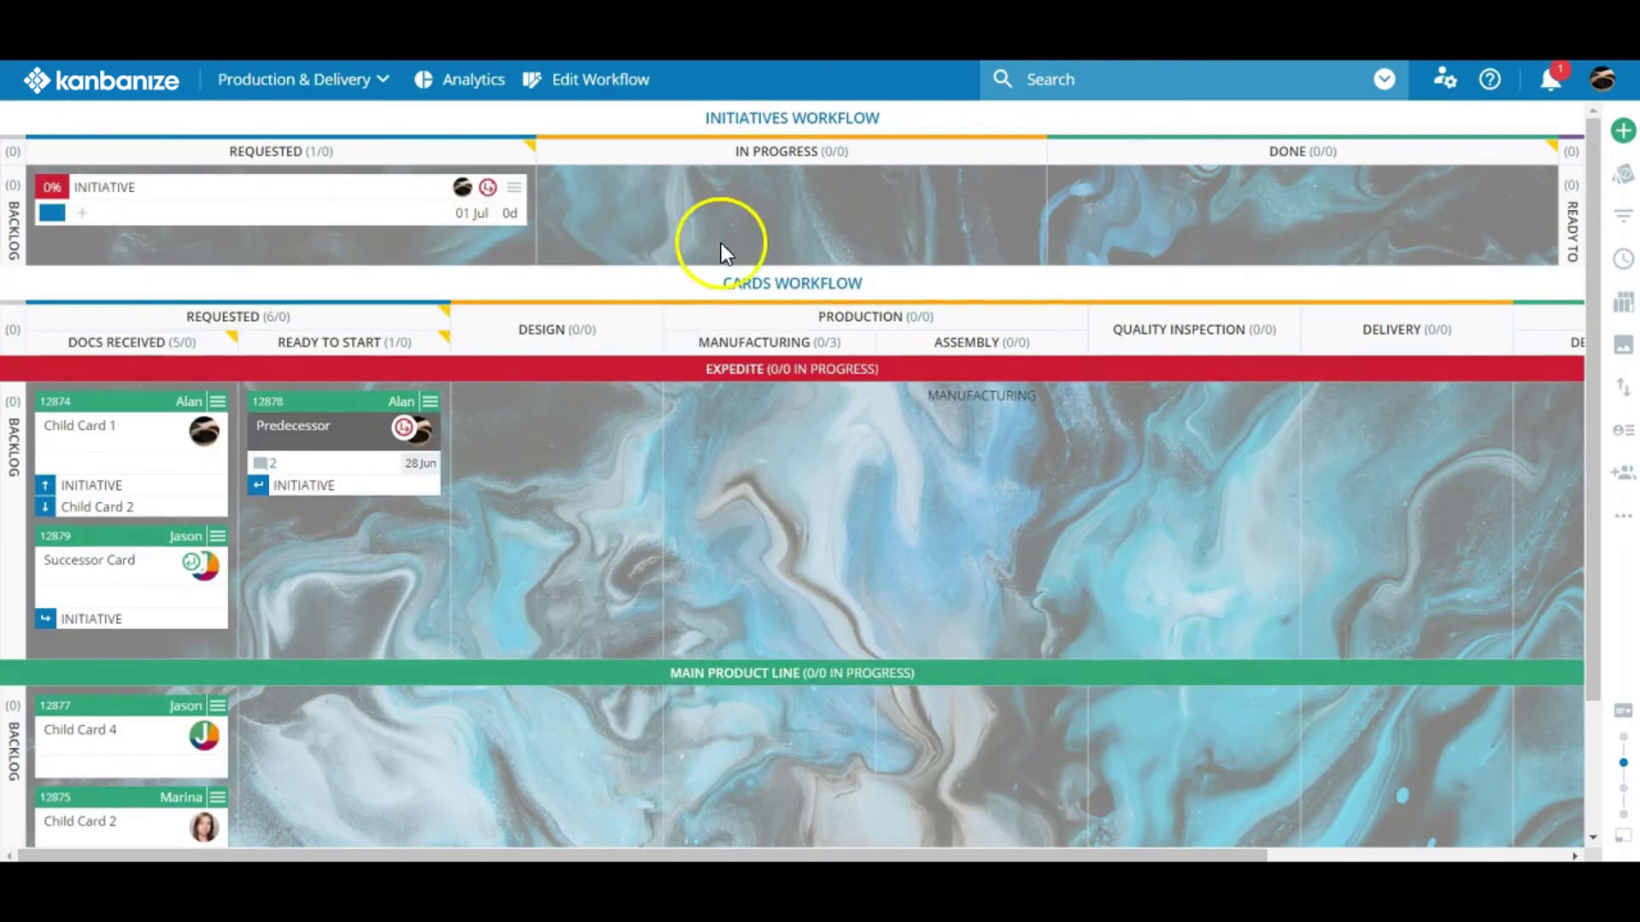
# Show custom fields, subtask progress, tags, priority, external links and card size on board cards
pyautogui.click(1624, 433)
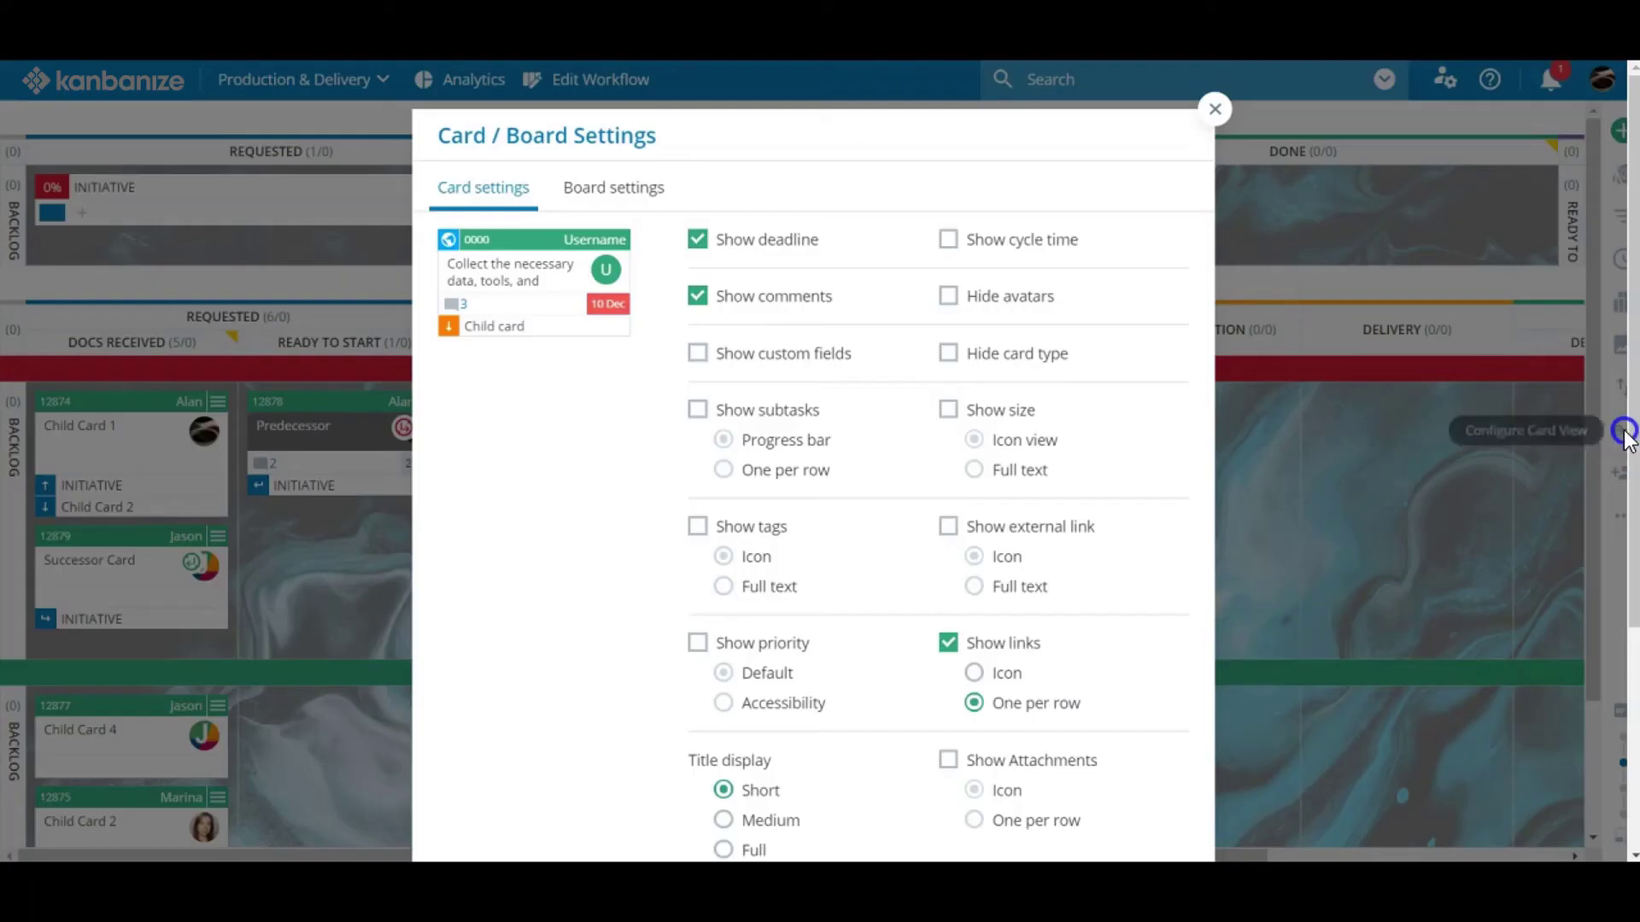
pyautogui.click(697, 357)
pyautogui.click(700, 411)
pyautogui.click(697, 525)
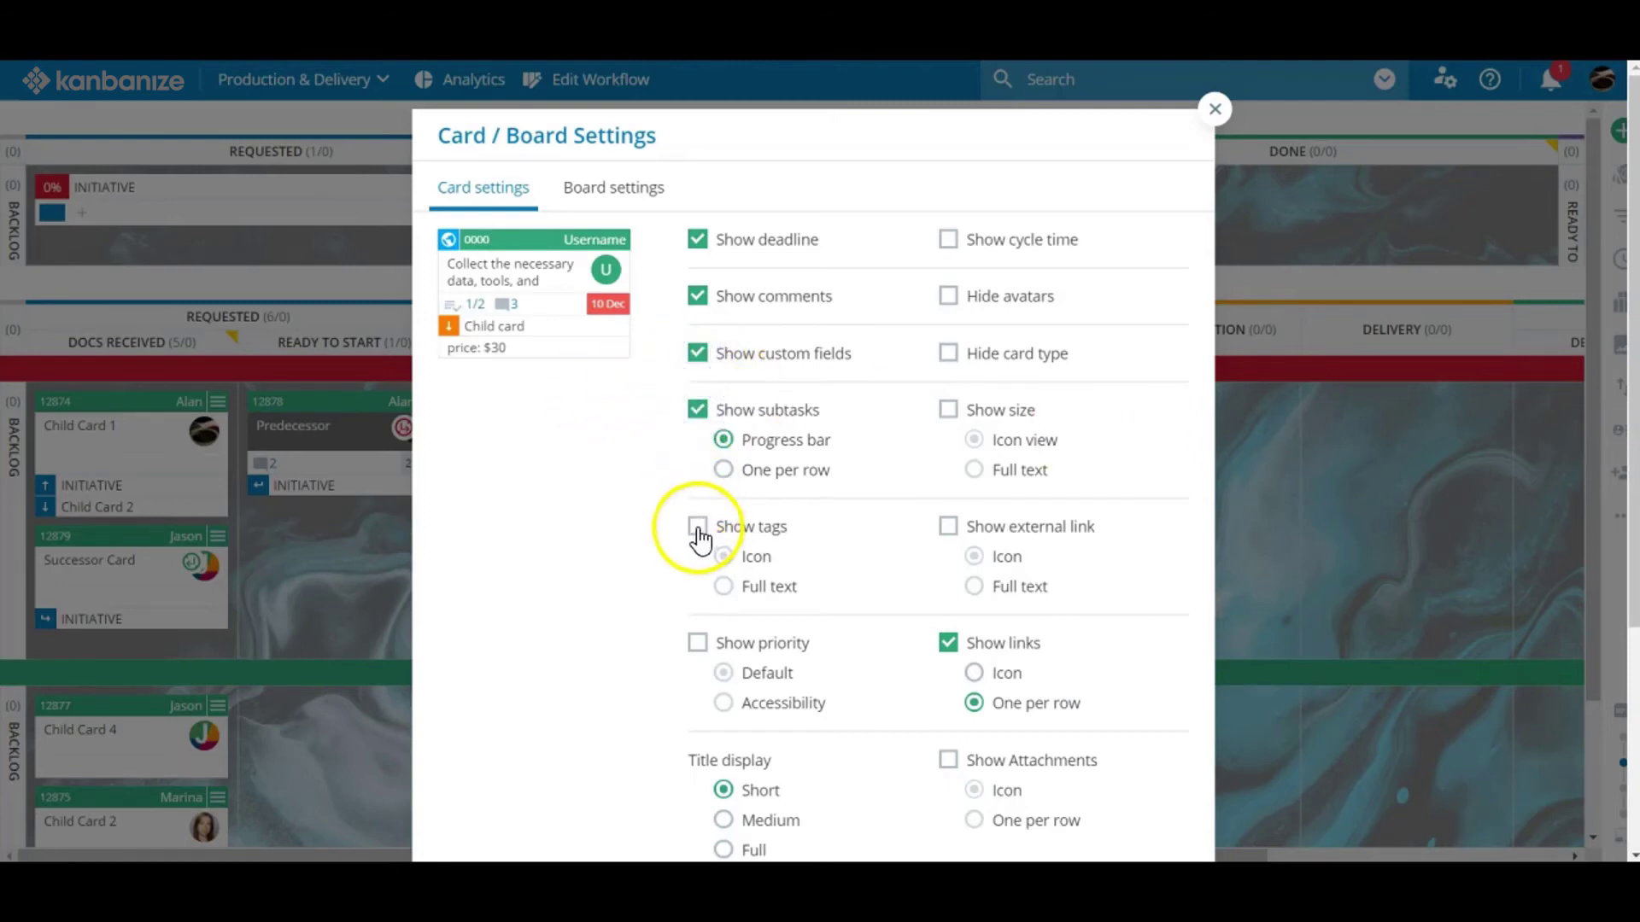
pyautogui.click(697, 643)
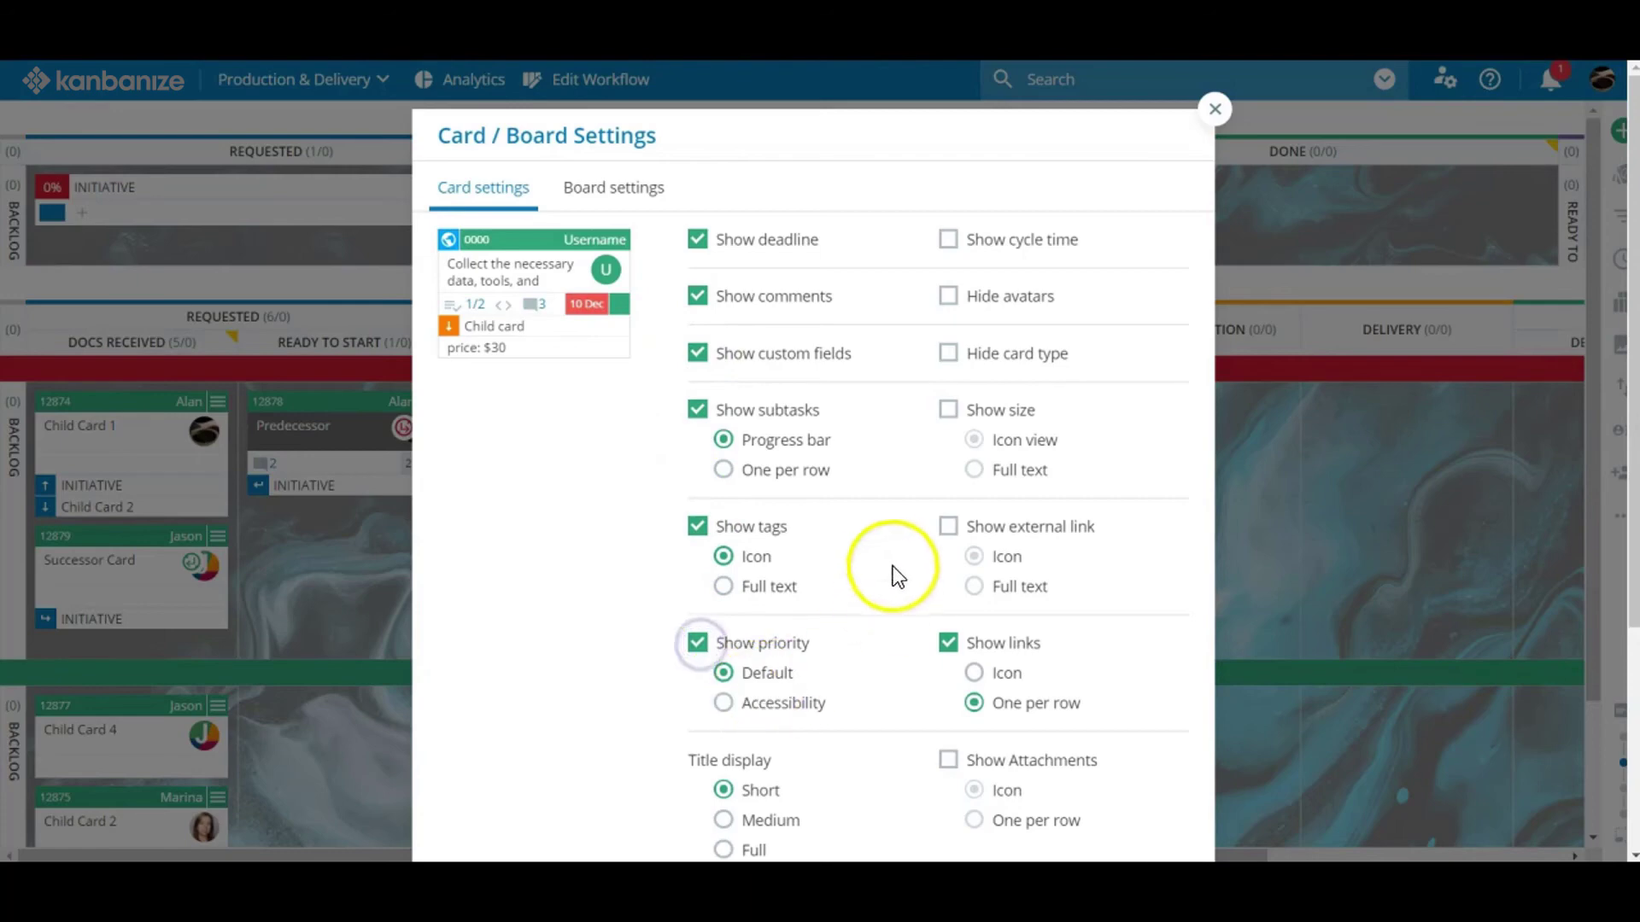
pyautogui.click(951, 528)
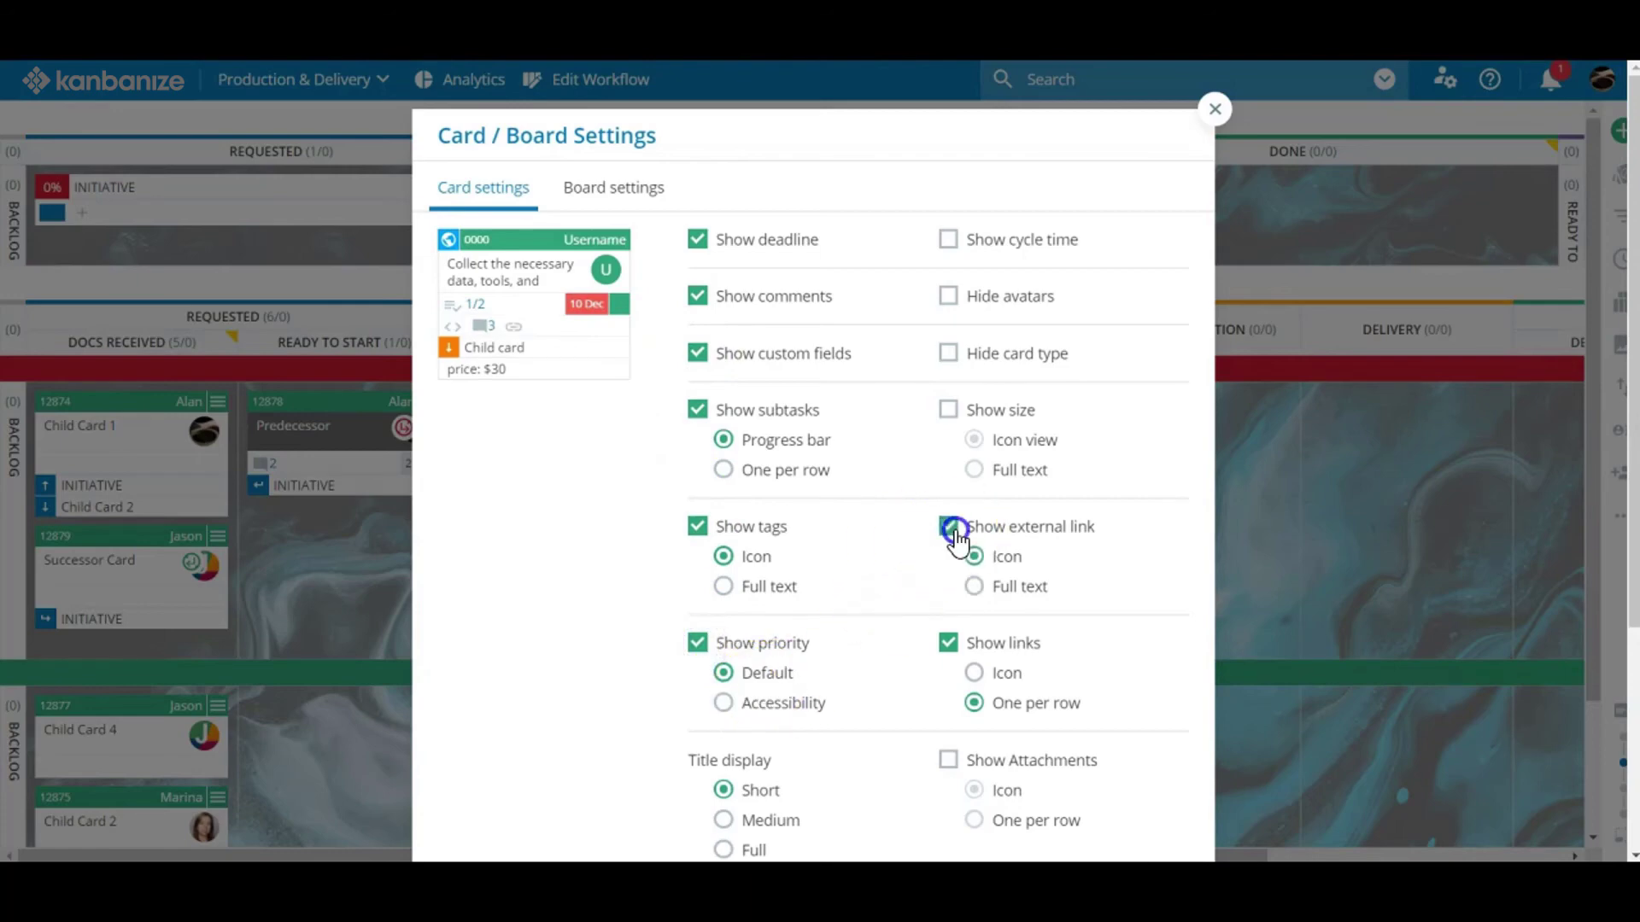
pyautogui.click(949, 411)
# Also show attachments and logged time for all users, then save the board's default settings
pyautogui.scroll(-4, 950, 474)
pyautogui.click(947, 440)
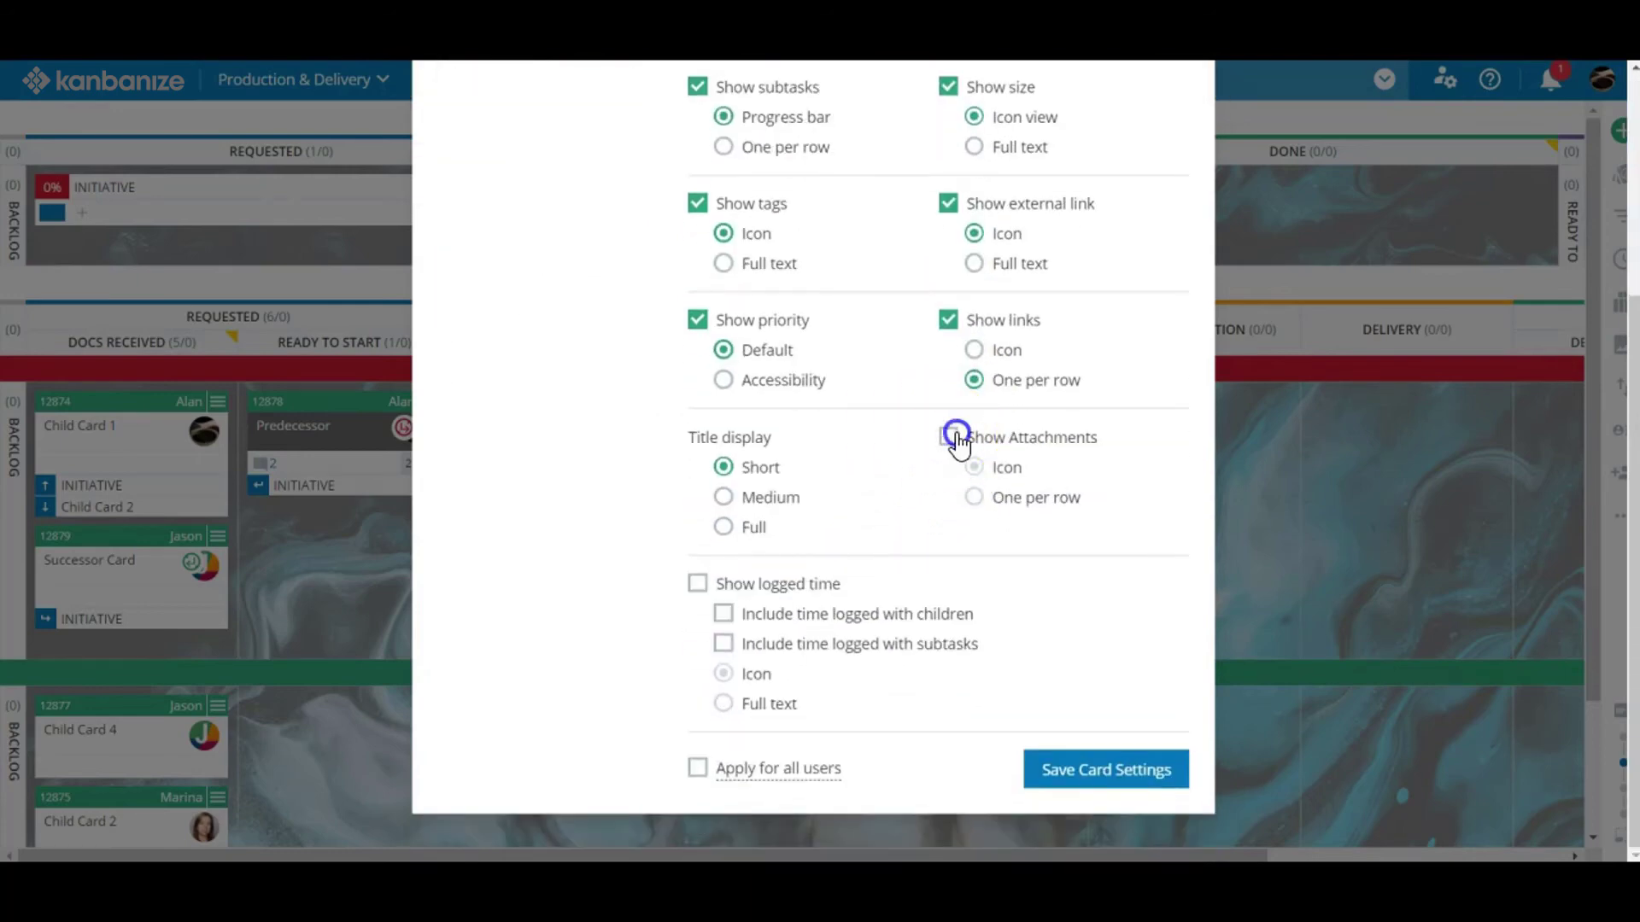
pyautogui.click(698, 584)
pyautogui.click(698, 768)
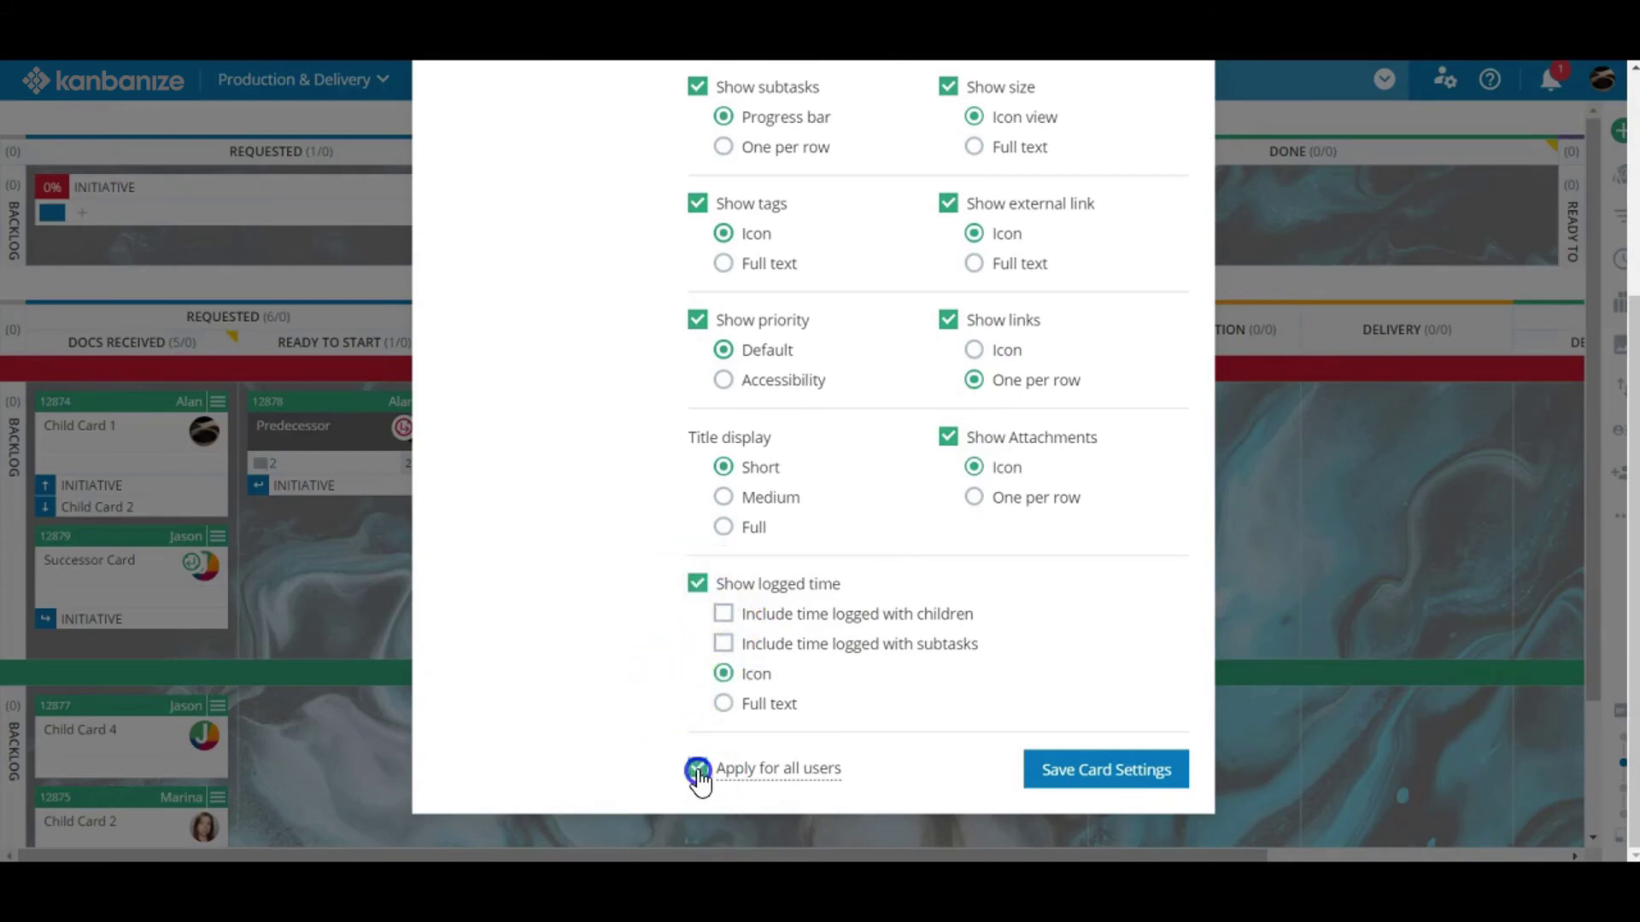
pyautogui.scroll(5, 776, 667)
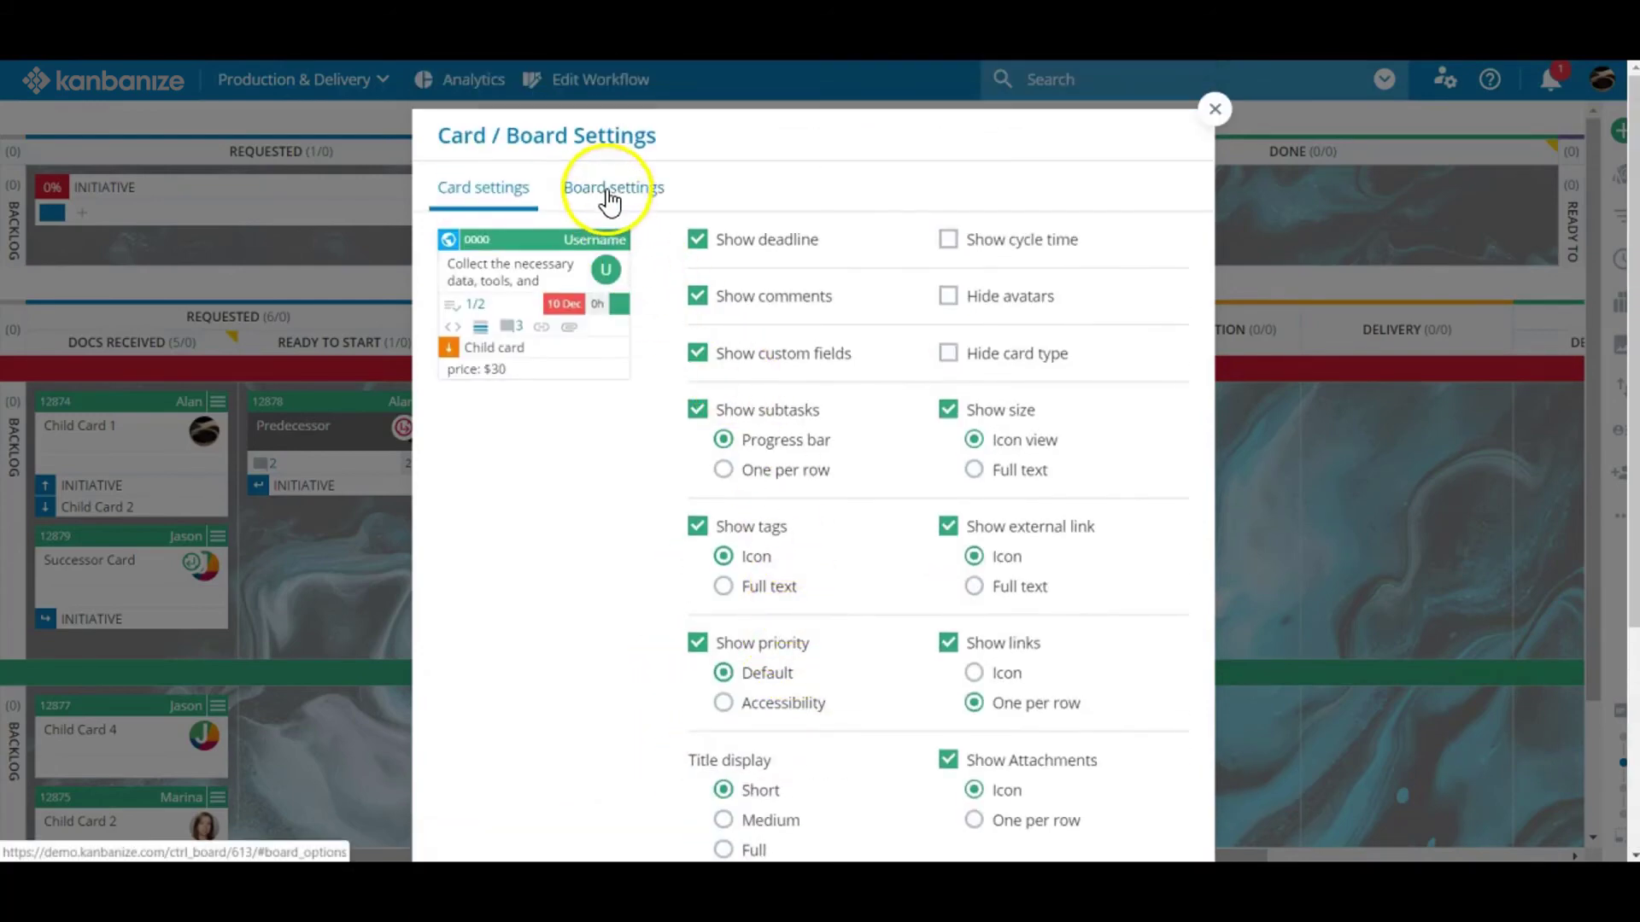
pyautogui.click(608, 189)
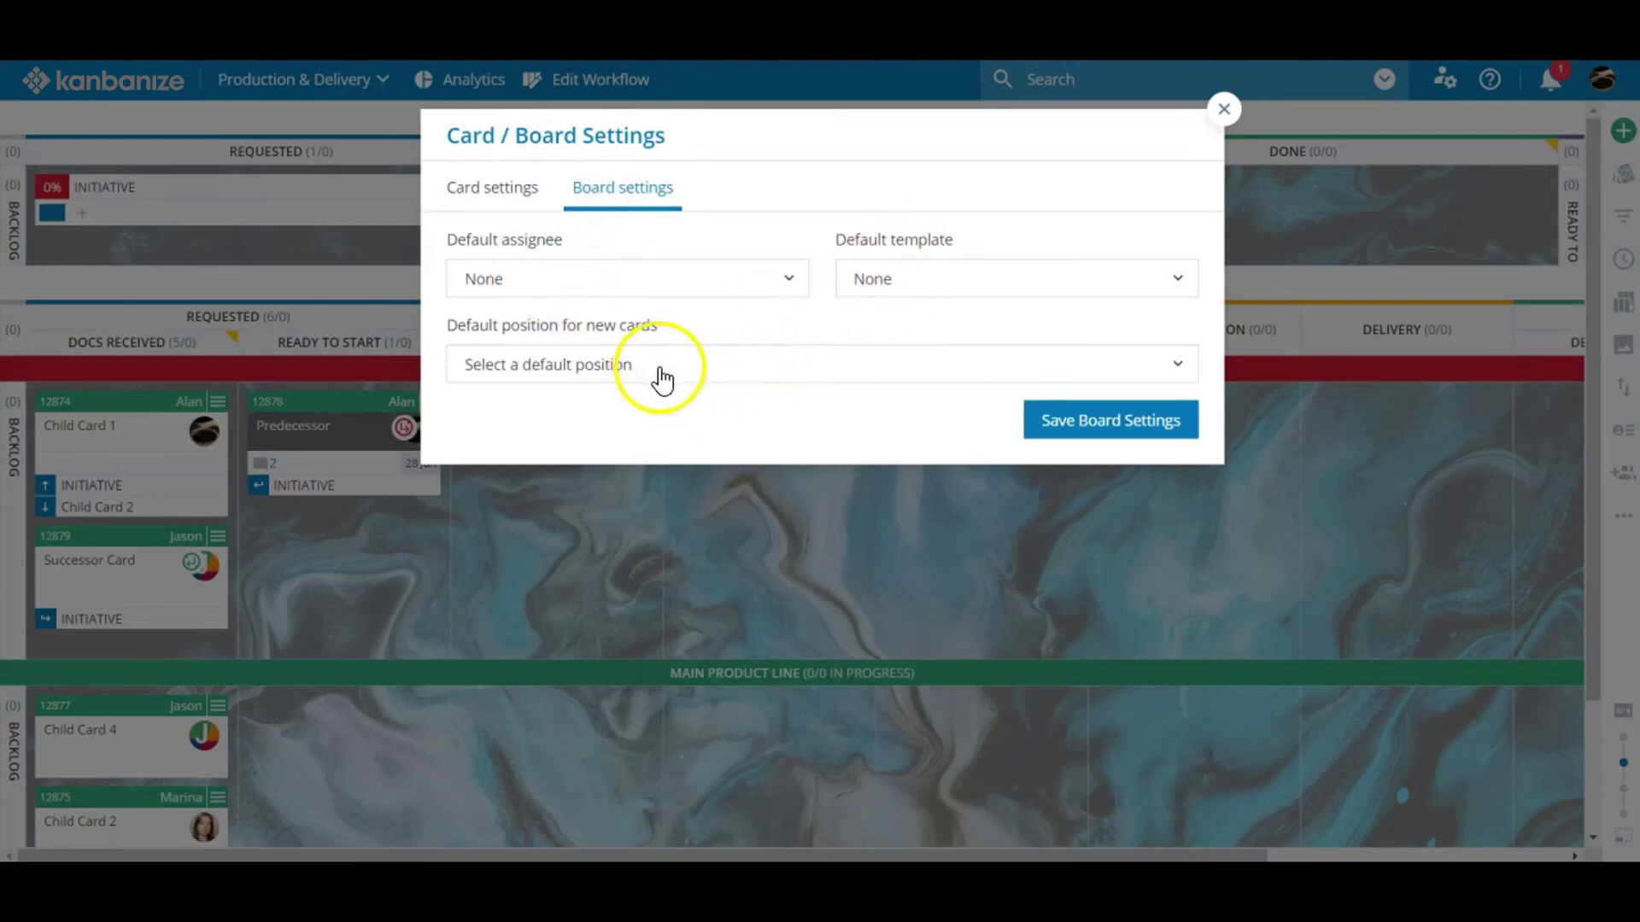
pyautogui.click(1067, 433)
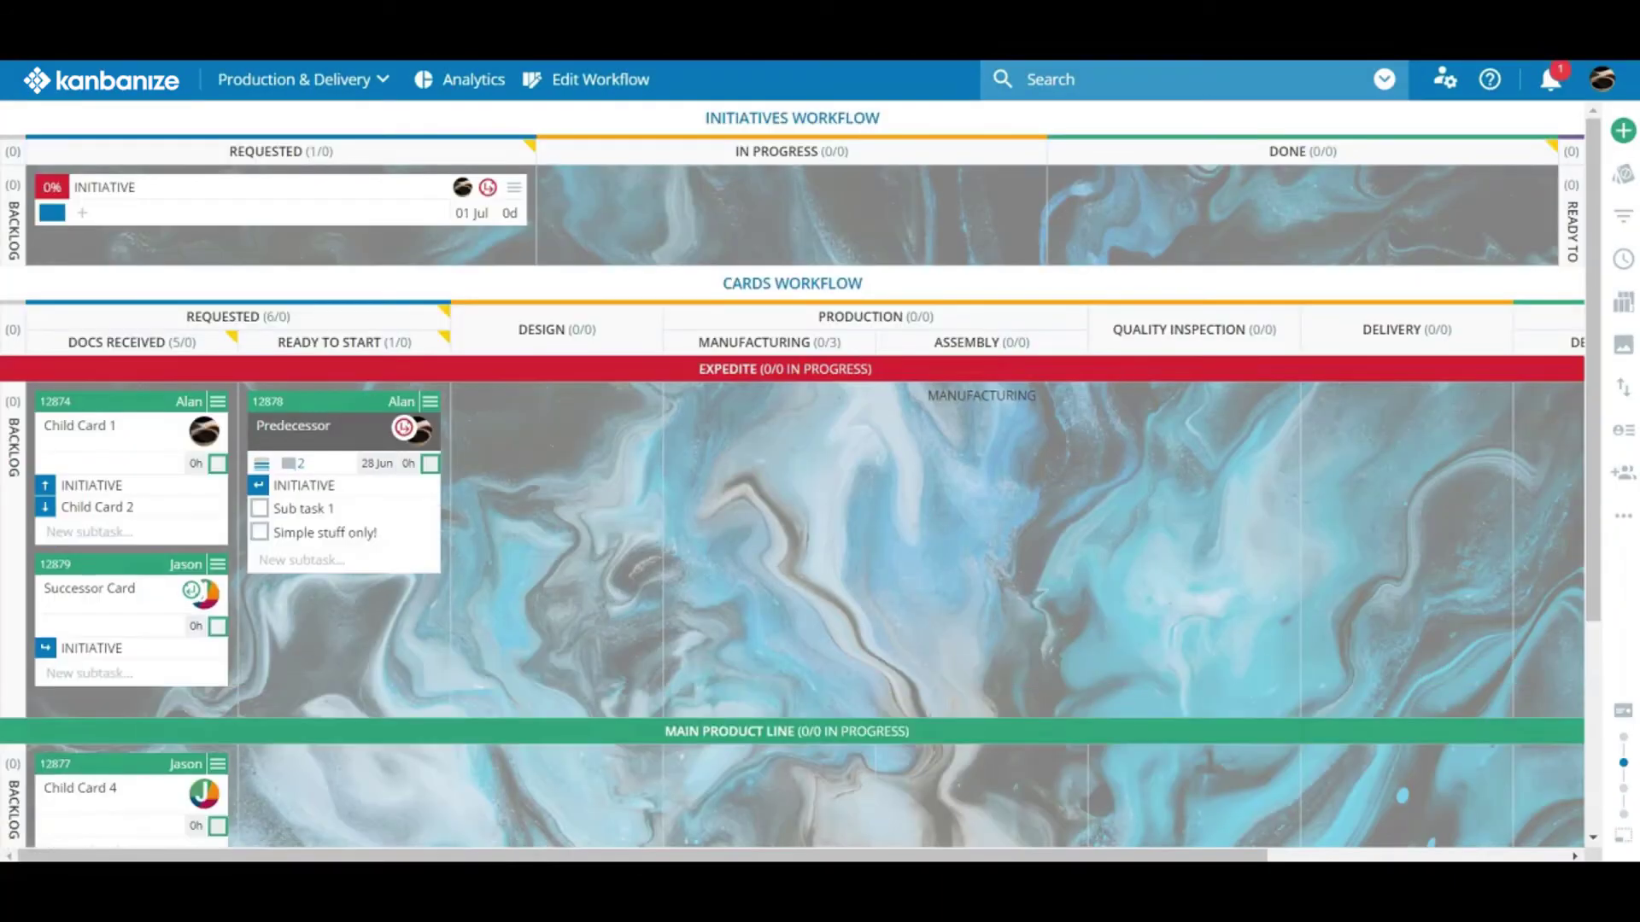
# Filter the board by the Assignee criterion plus Size 'greater than' 5
pyautogui.click(1625, 221)
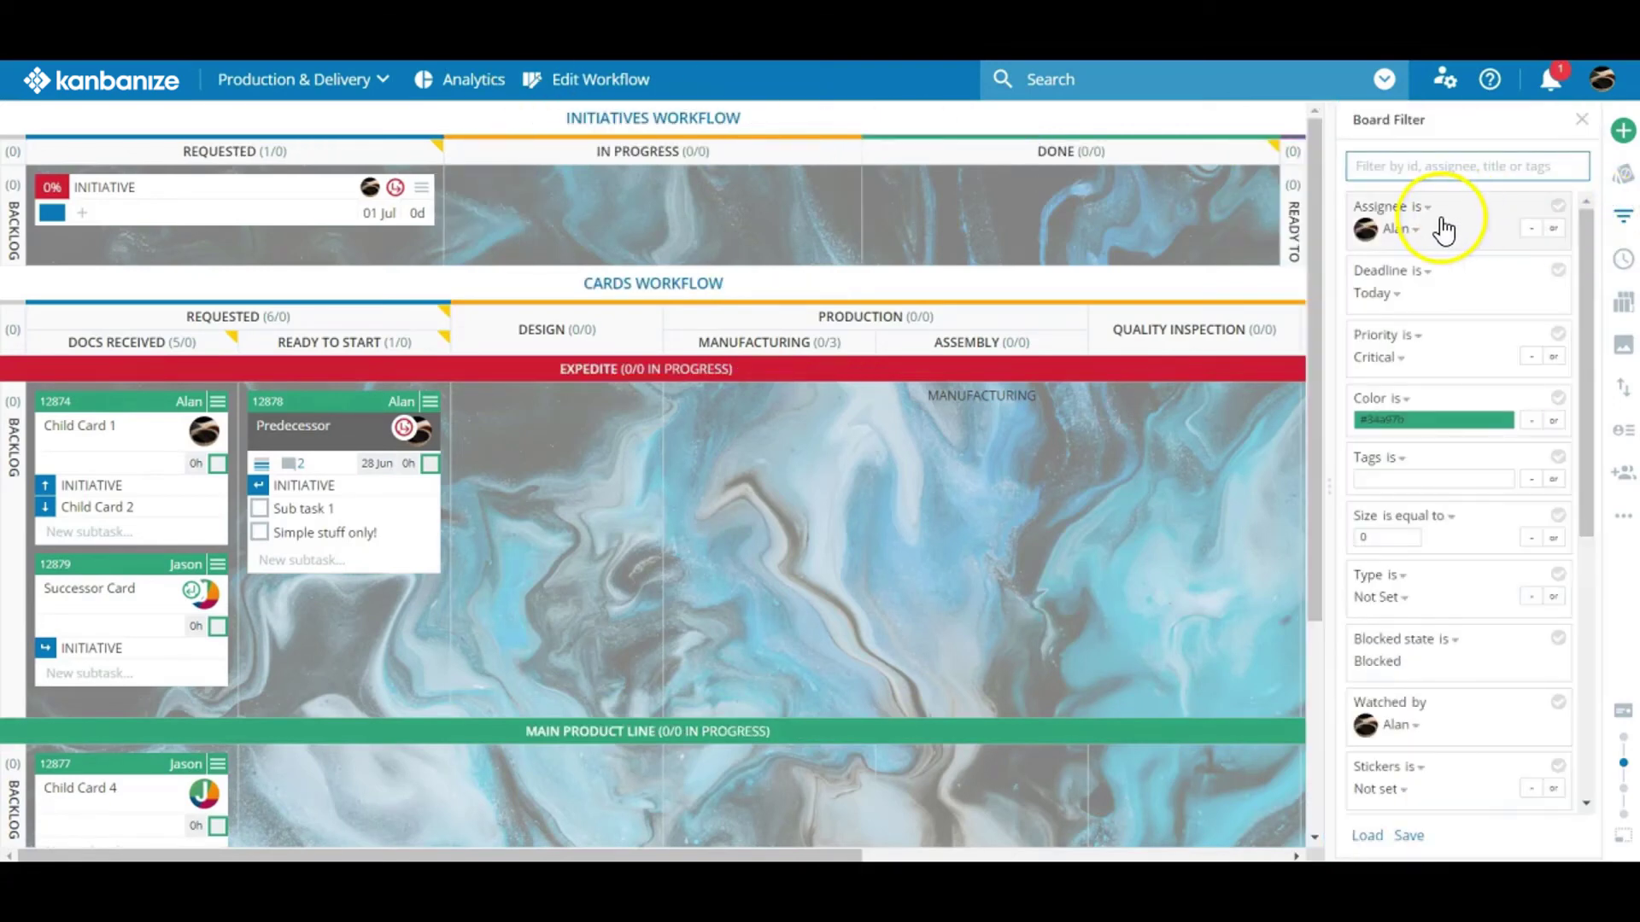
pyautogui.click(1558, 207)
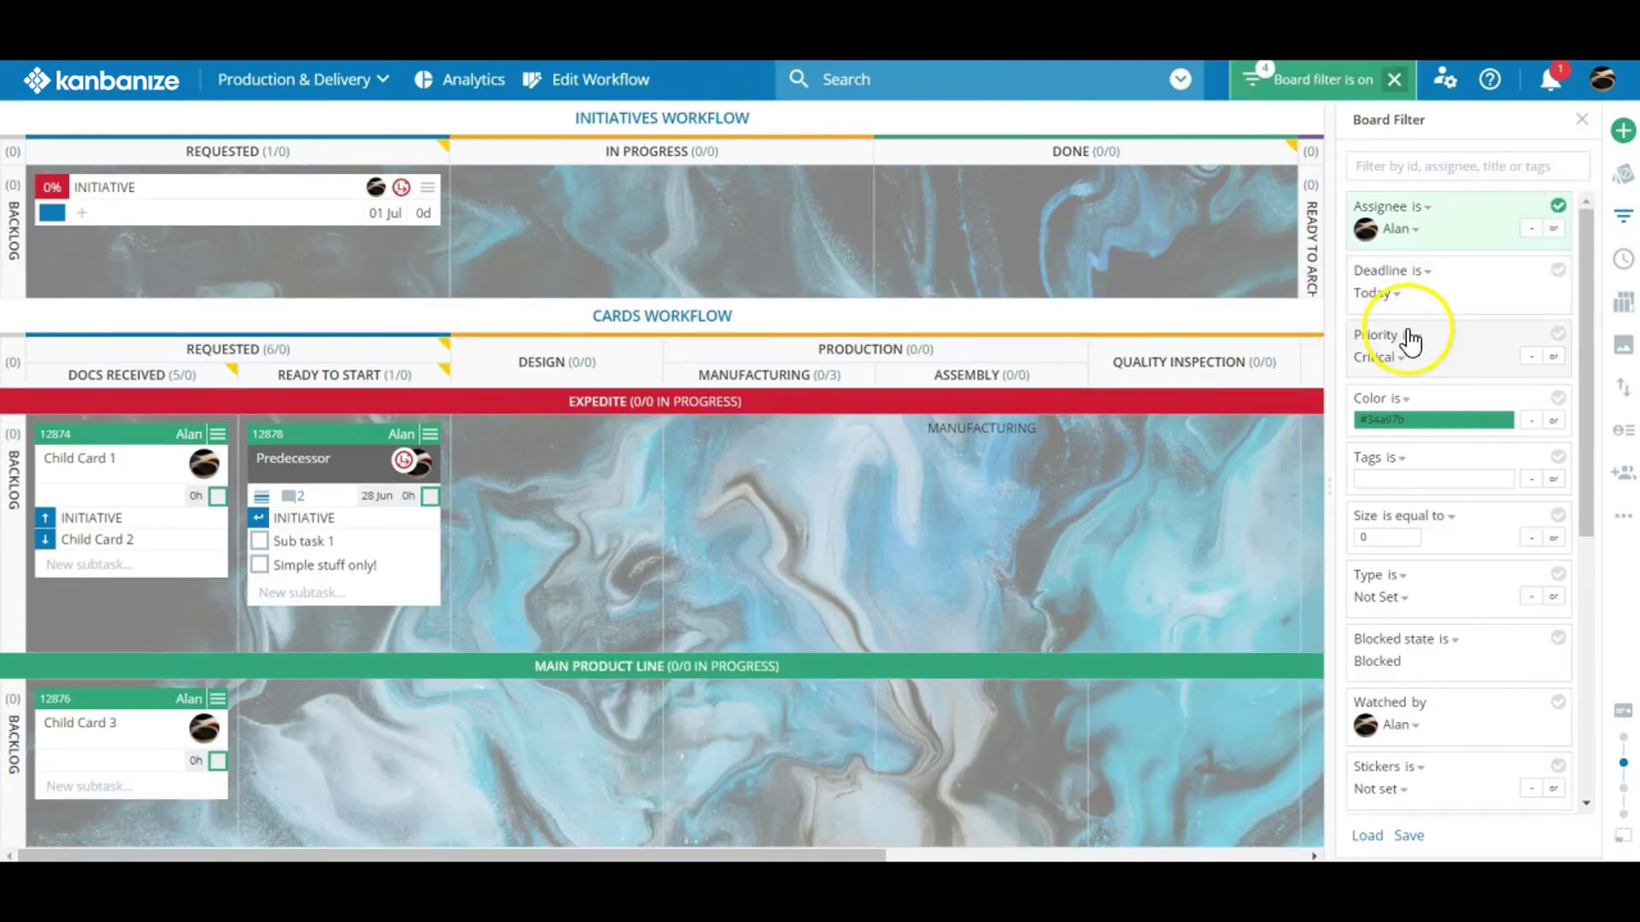
pyautogui.scroll(-1, 1437, 457)
pyautogui.click(1408, 428)
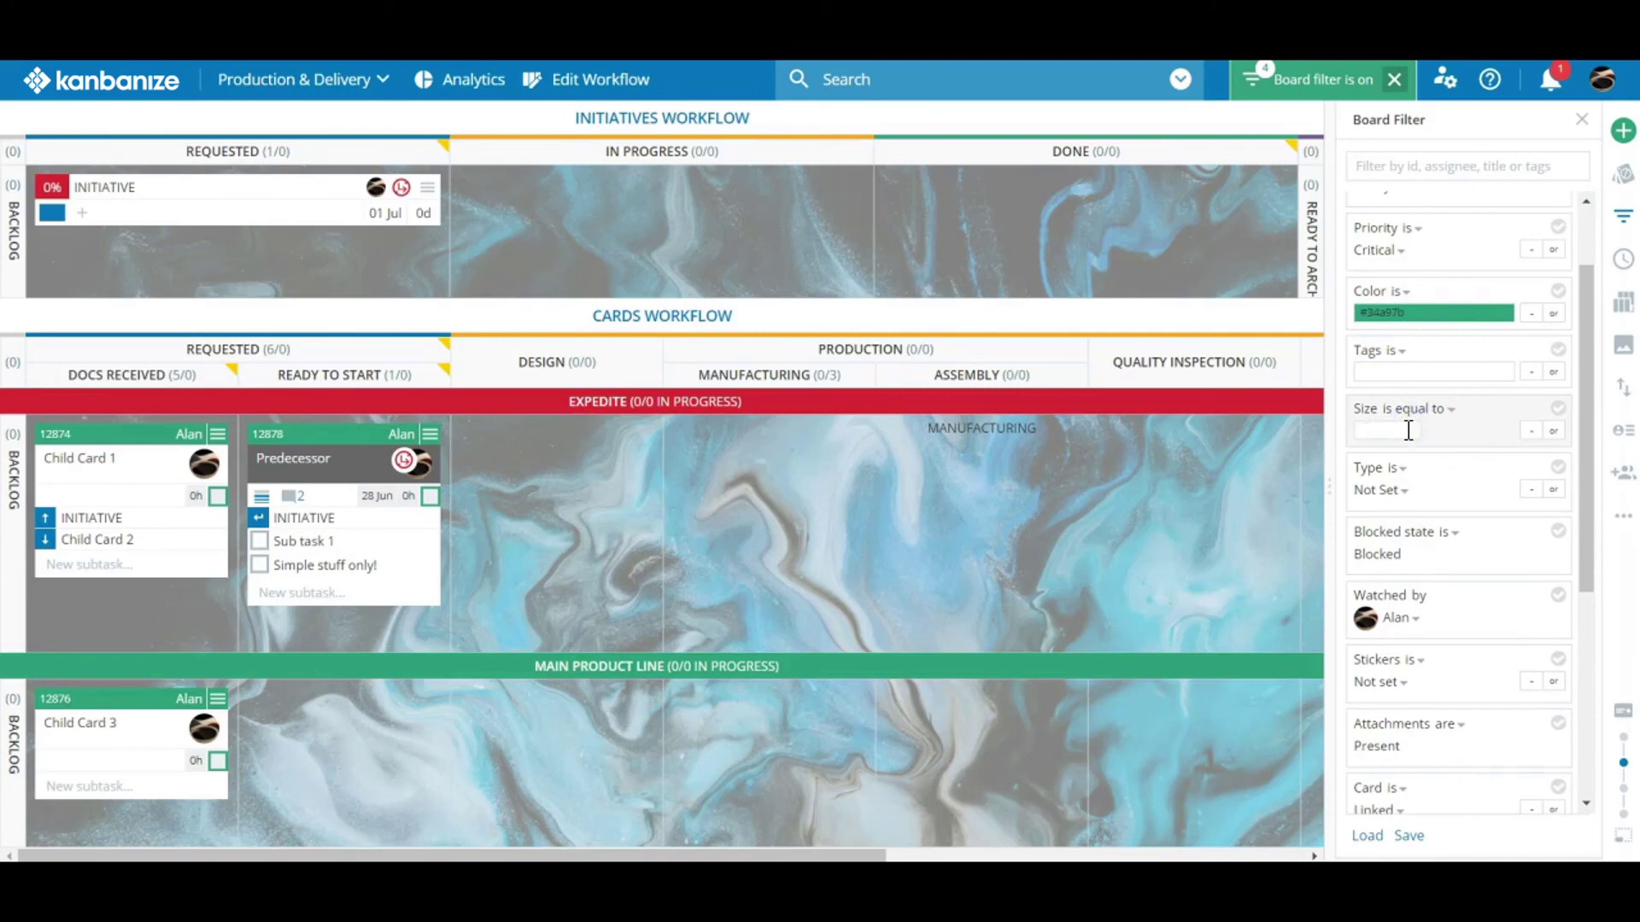
pyautogui.click(1501, 441)
pyautogui.click(1432, 417)
pyautogui.click(1411, 410)
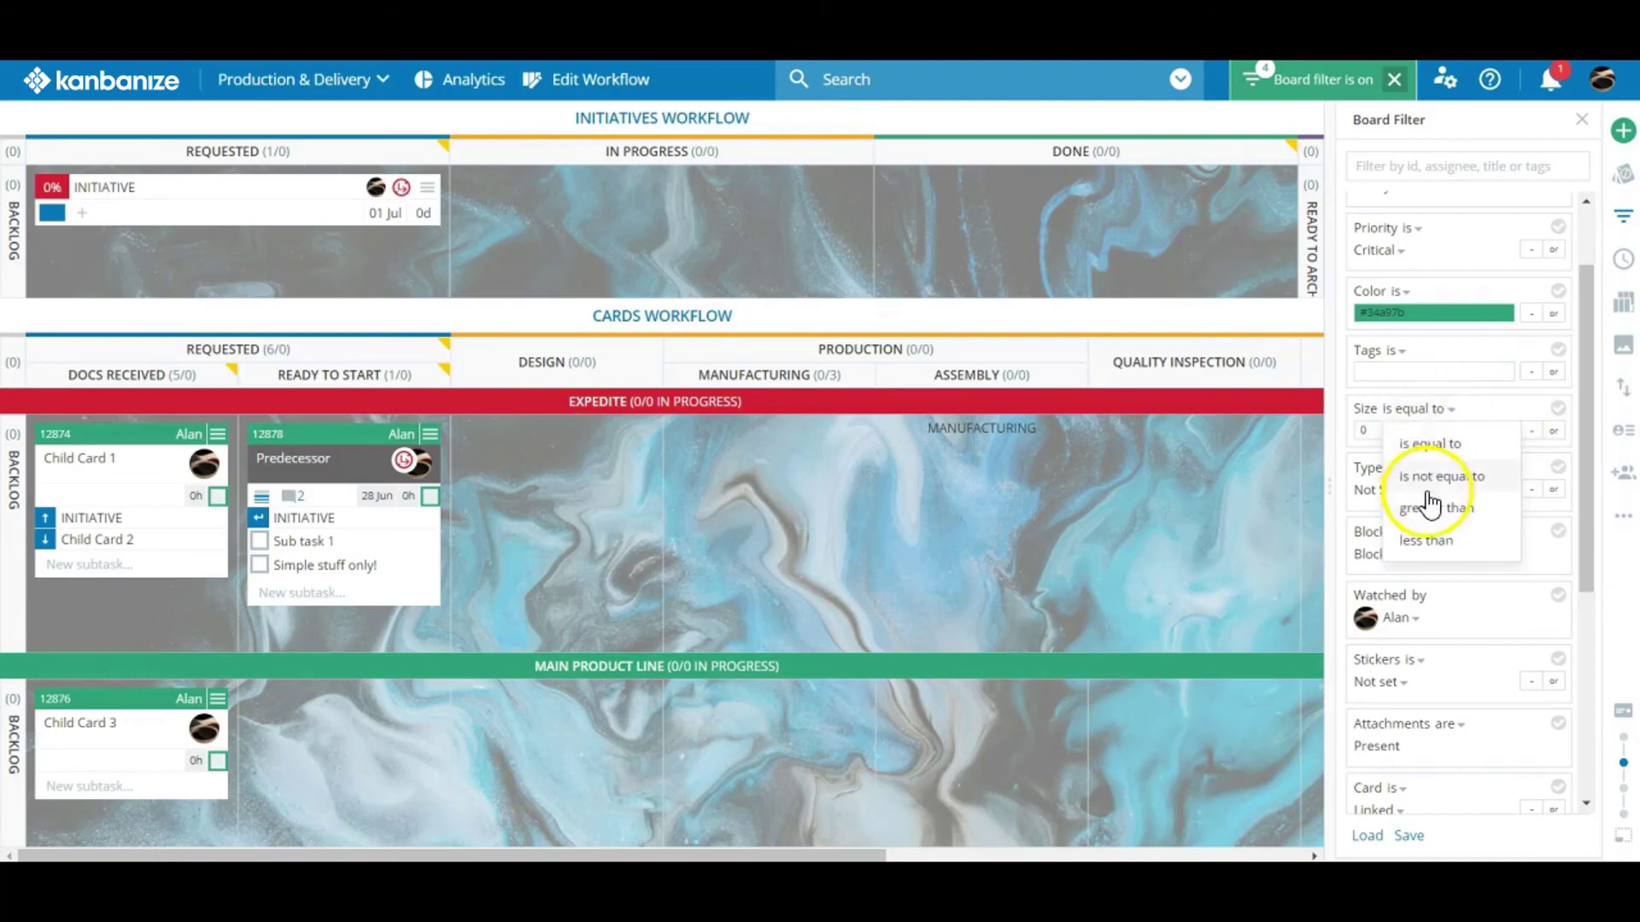
pyautogui.click(1426, 503)
pyautogui.click(1385, 433)
pyautogui.write('5')
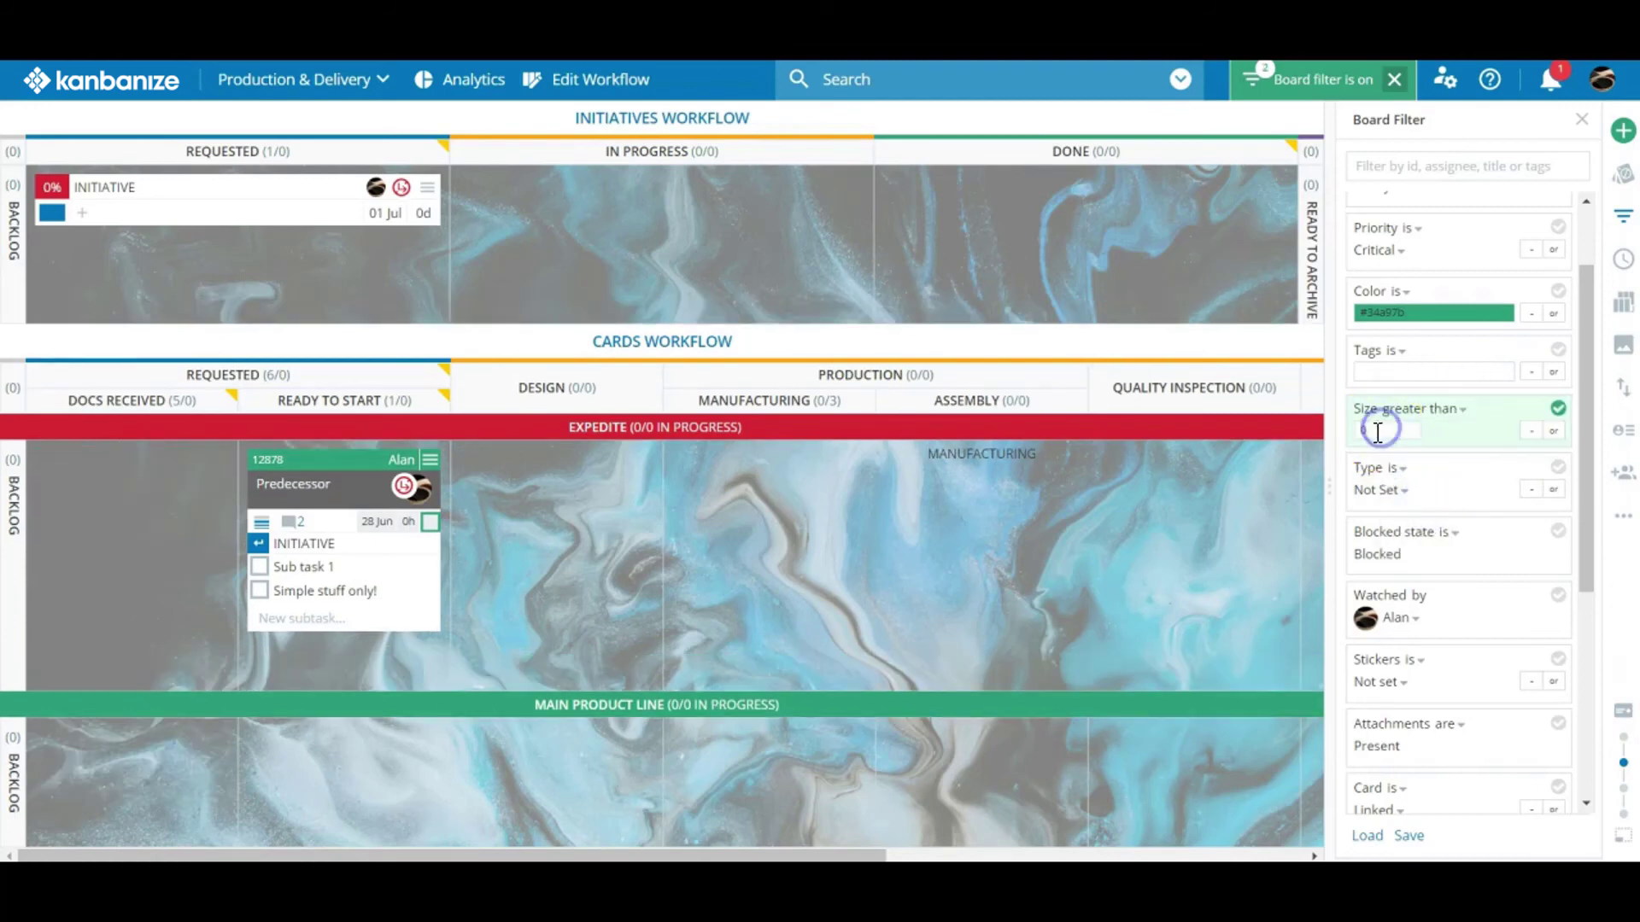
pyautogui.scroll(-2, 1391, 432)
pyautogui.scroll(3, 1537, 346)
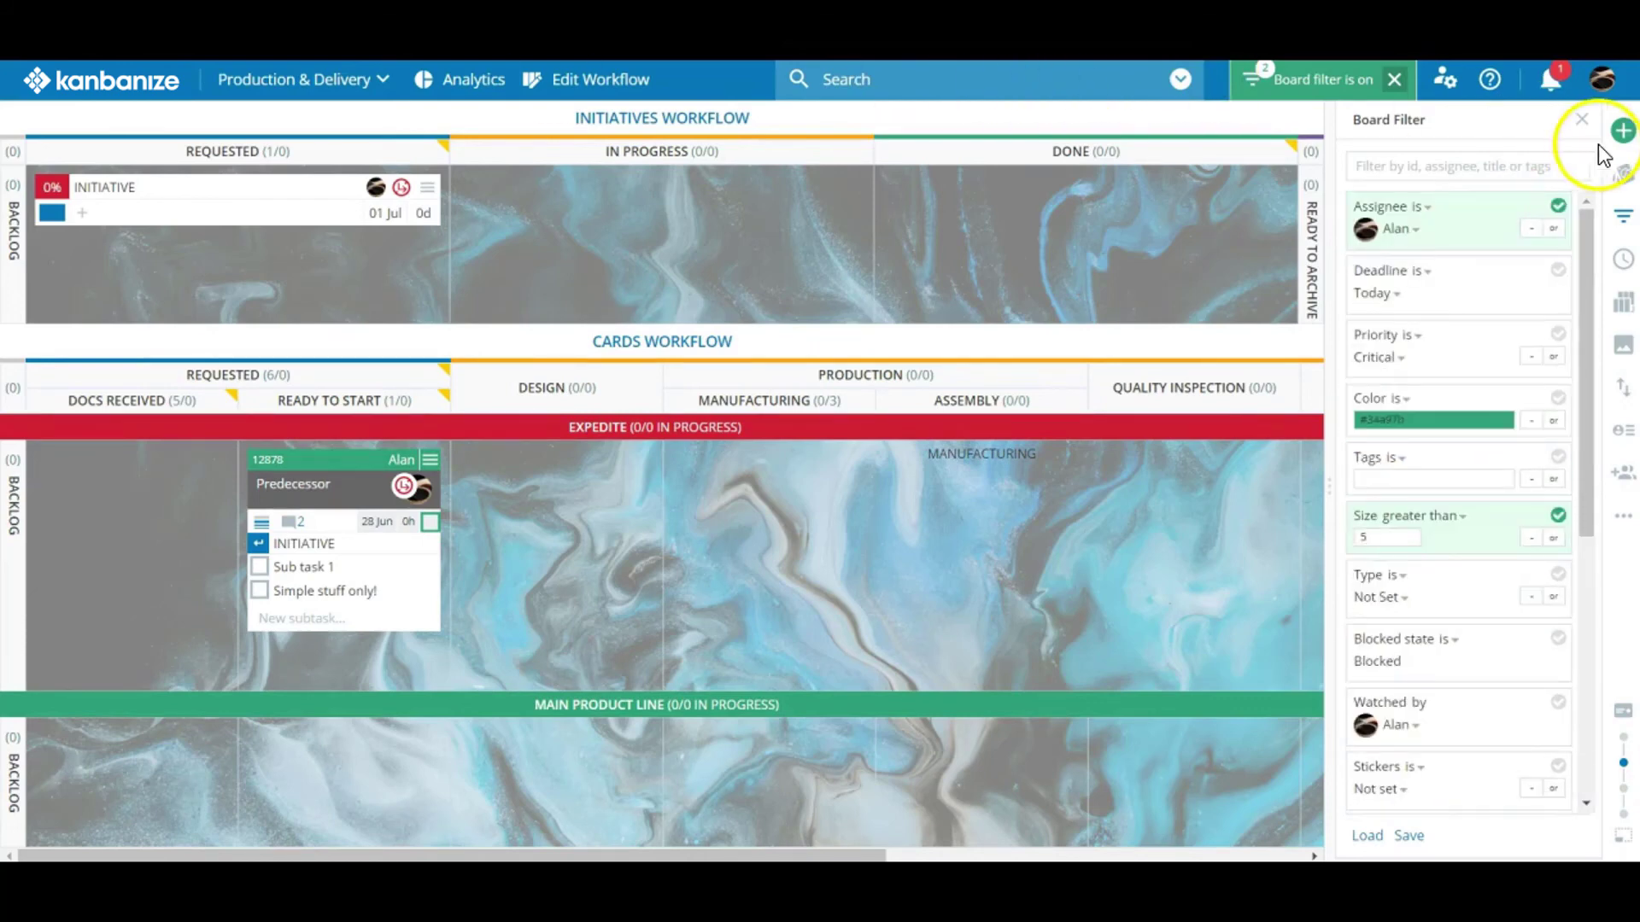
# Block card 12878 with Waiting on others, add the Budget Required sticker, then clear the filter
pyautogui.click(1582, 118)
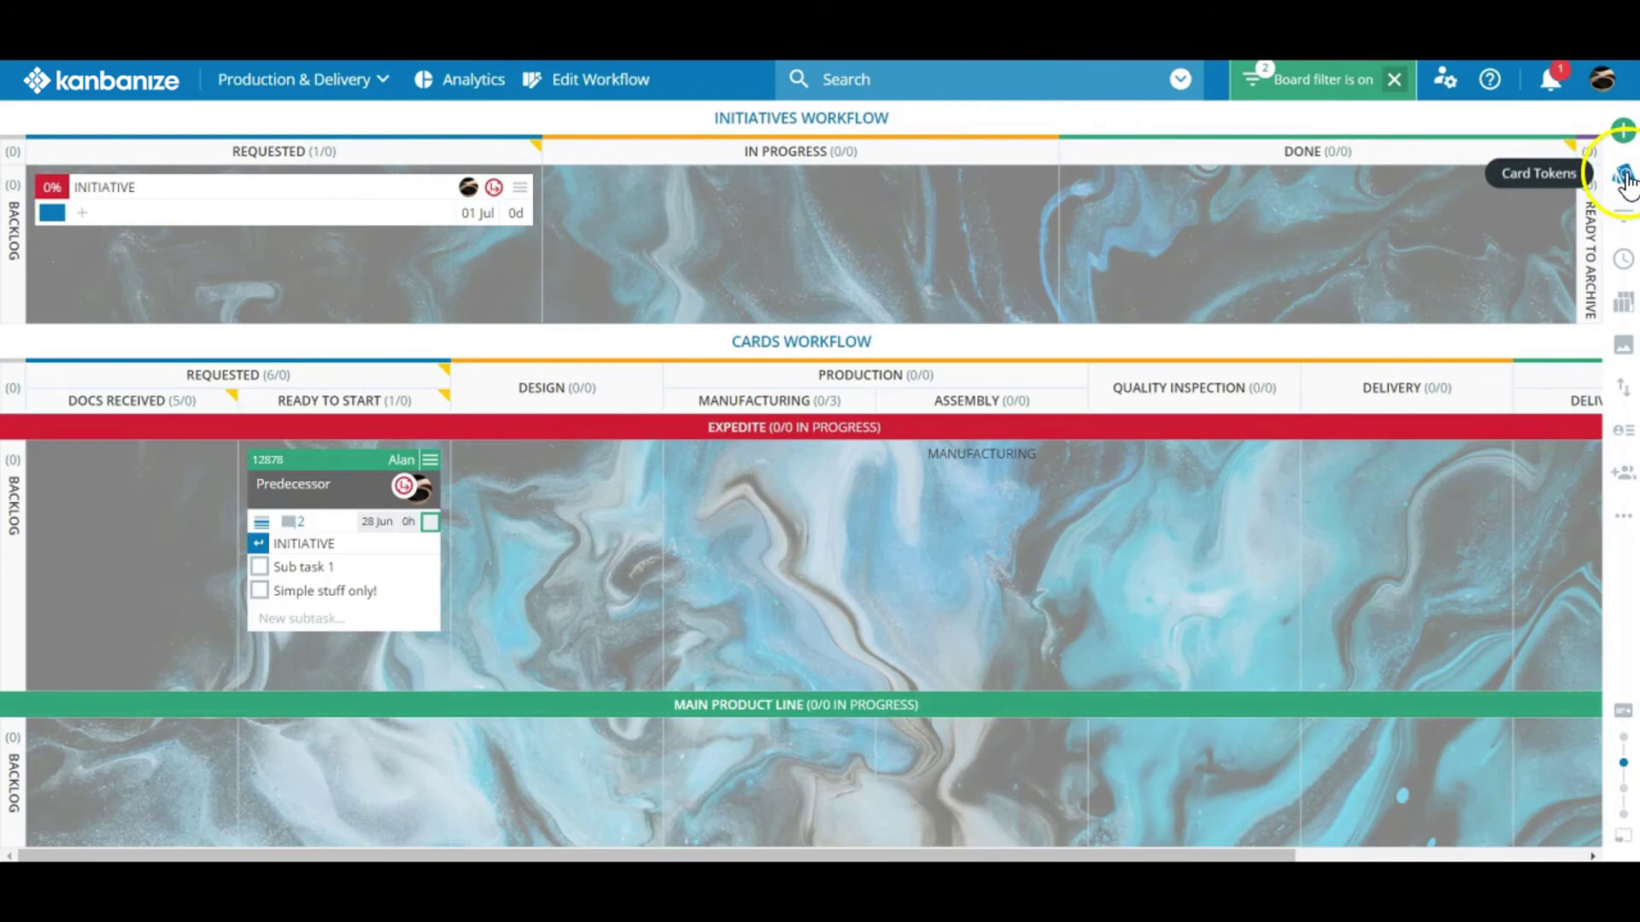
pyautogui.click(1622, 180)
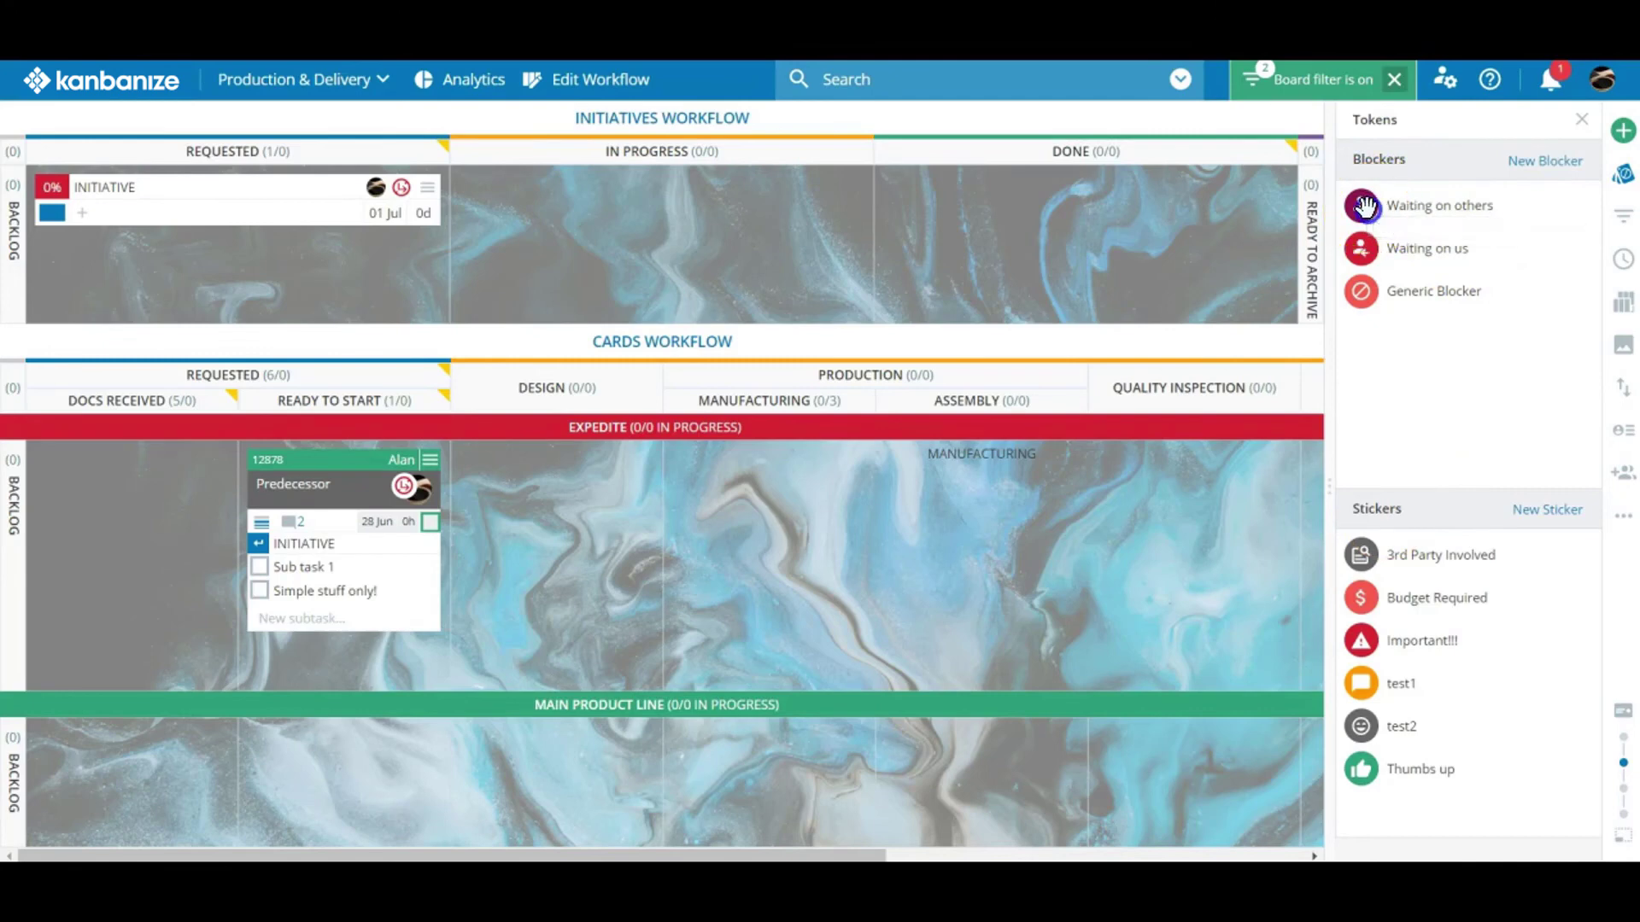
pyautogui.moveTo(1364, 206); pyautogui.dragTo(333, 503)
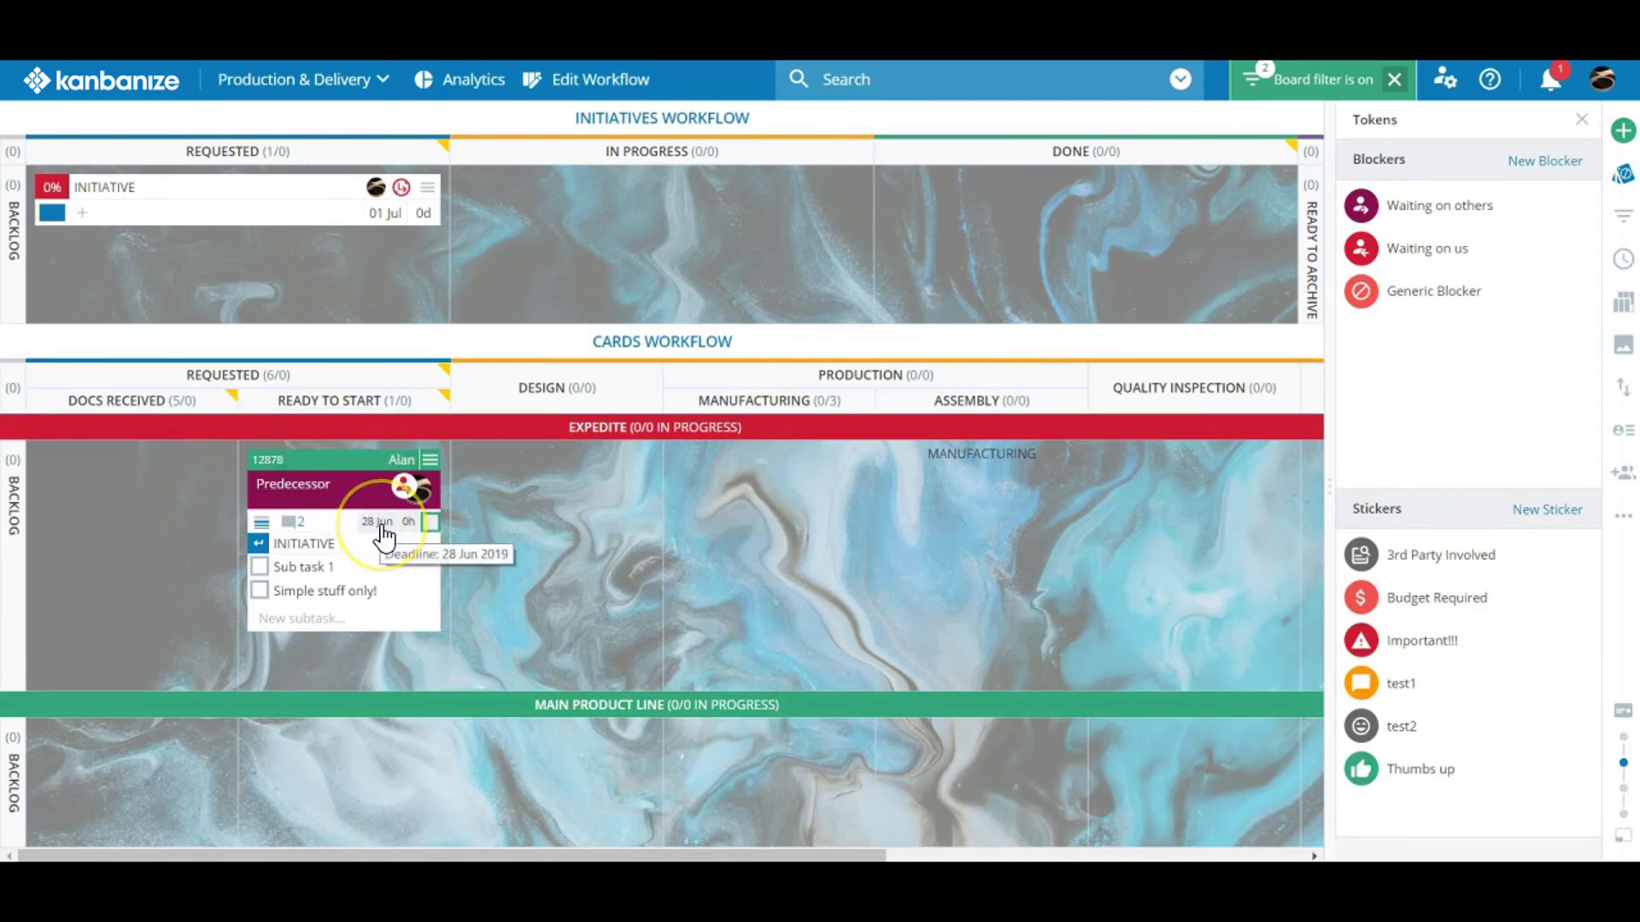
pyautogui.moveTo(352, 458); pyautogui.dragTo(576, 482)
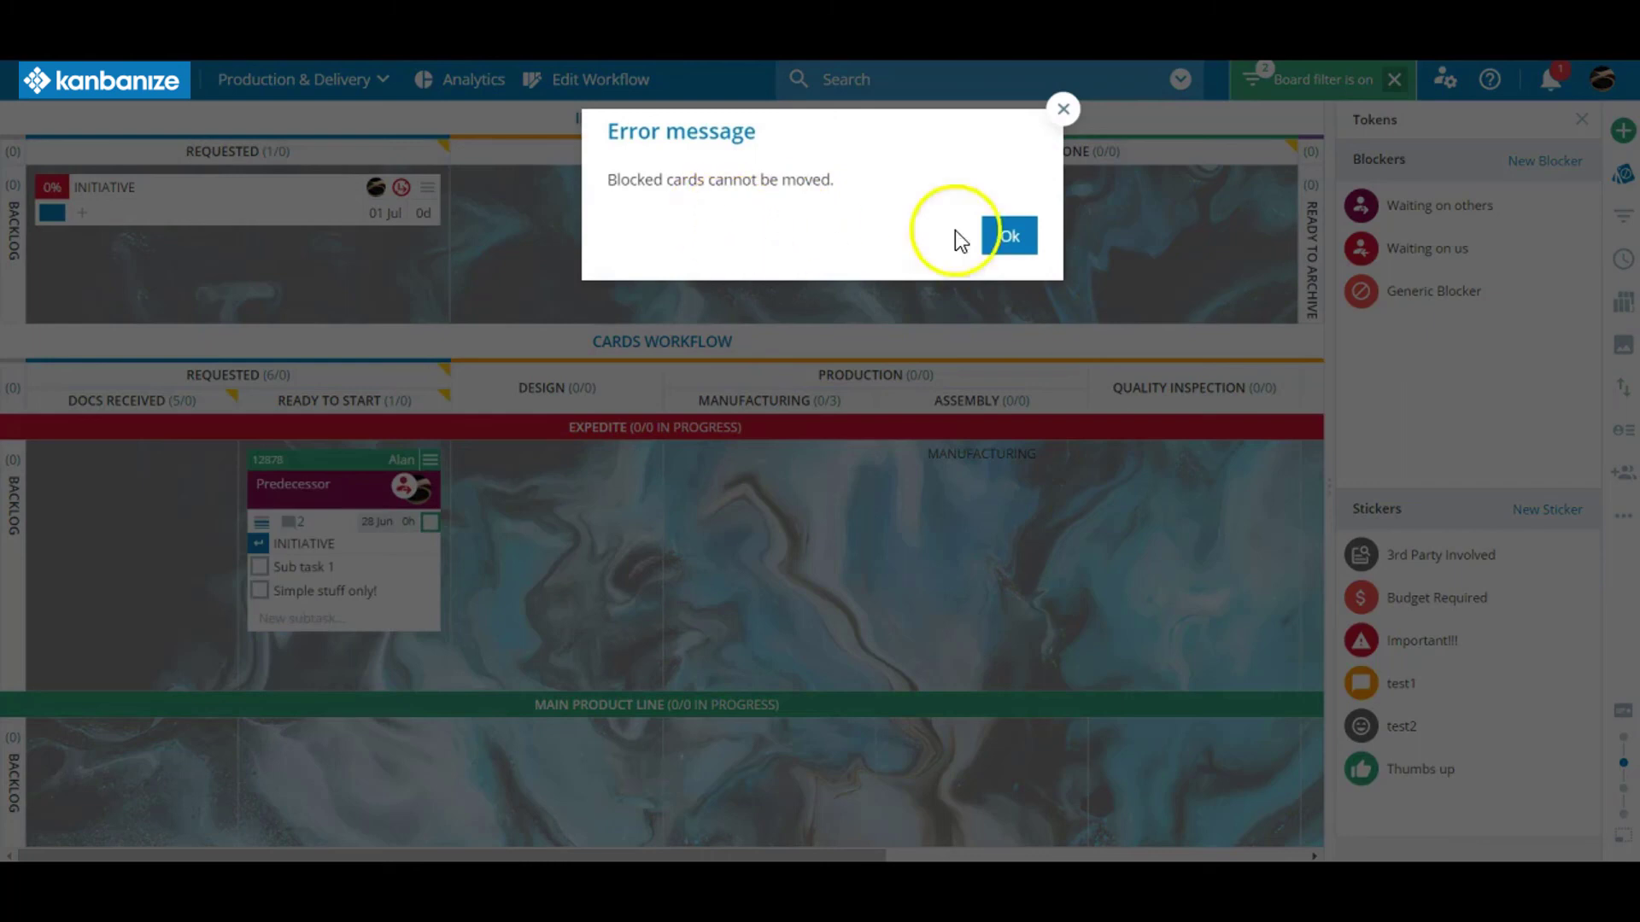
pyautogui.click(1010, 237)
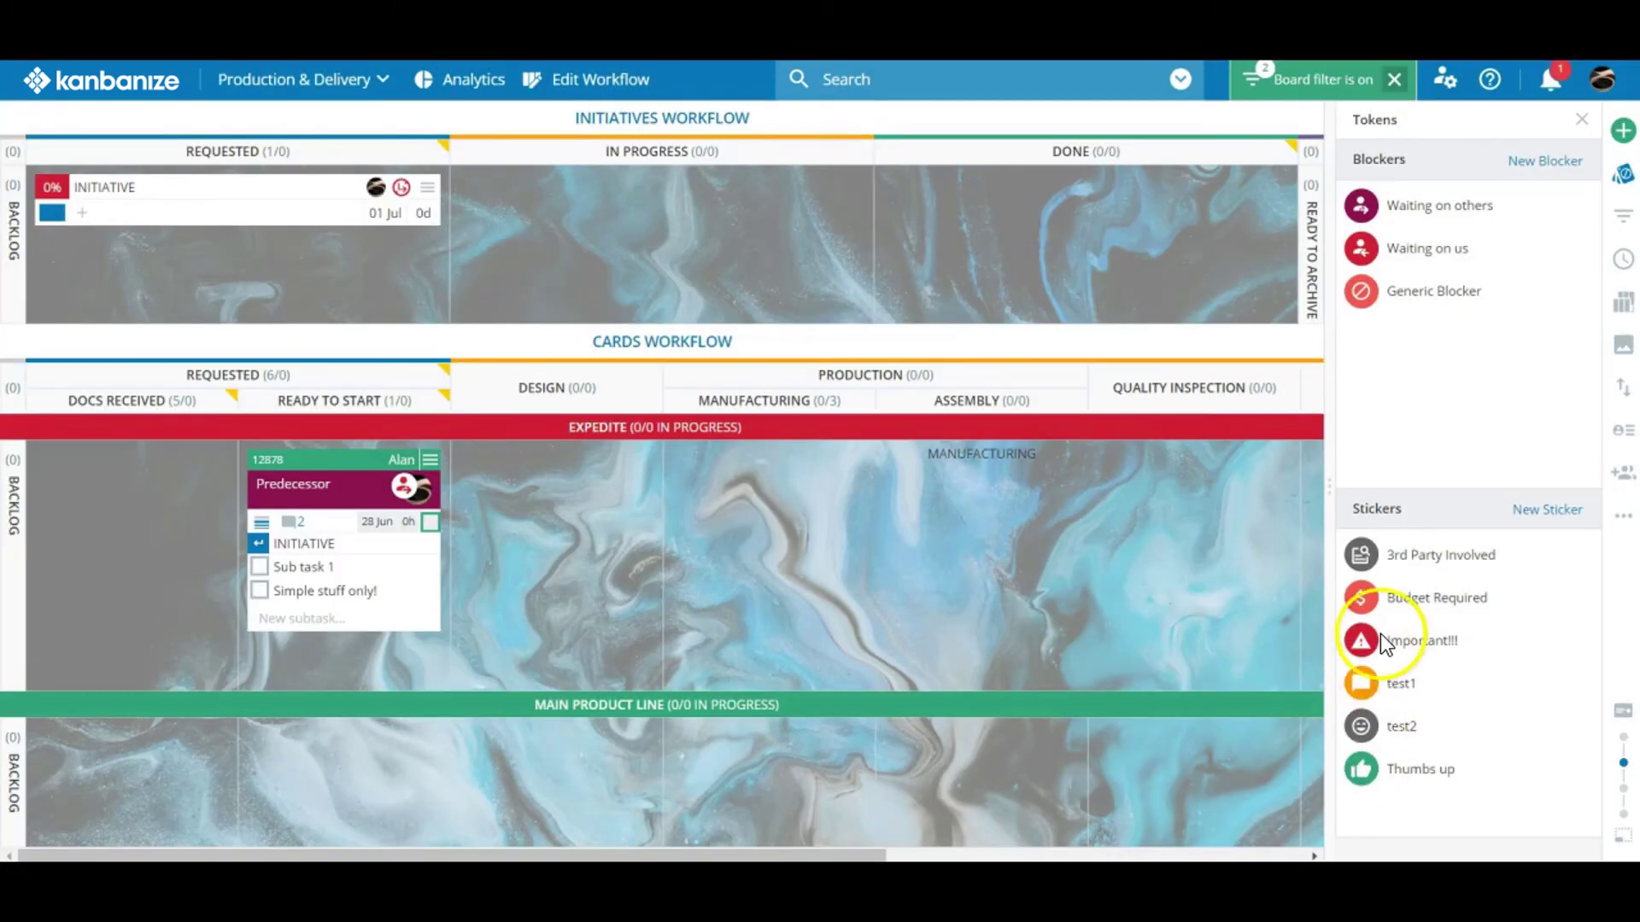
pyautogui.moveTo(1354, 598); pyautogui.dragTo(329, 499)
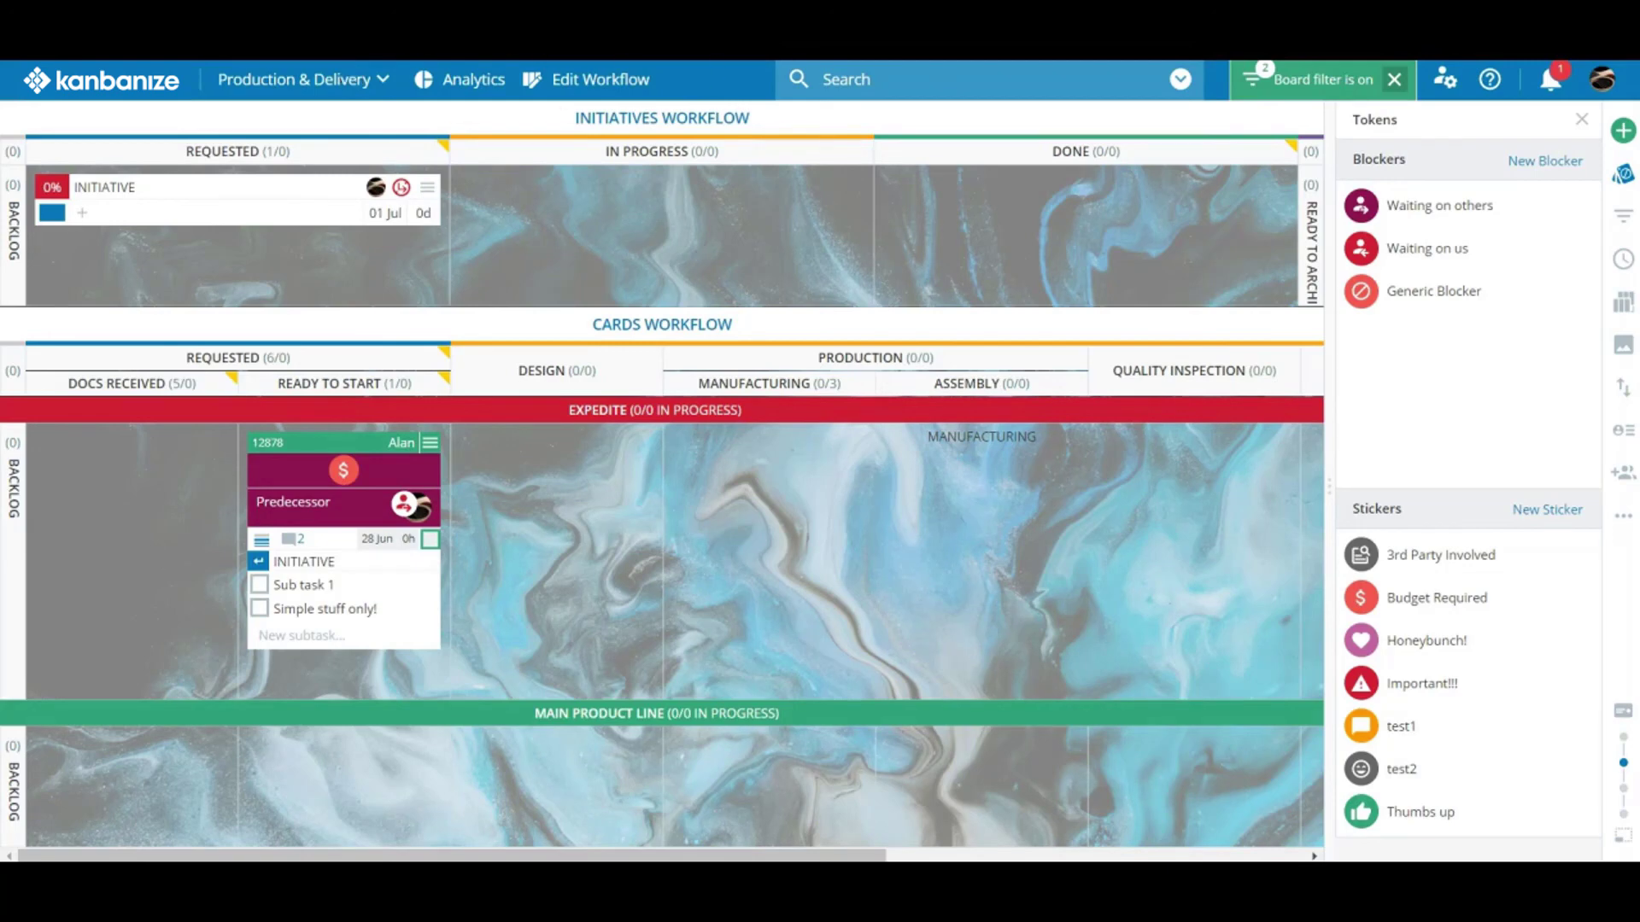
pyautogui.click(1394, 79)
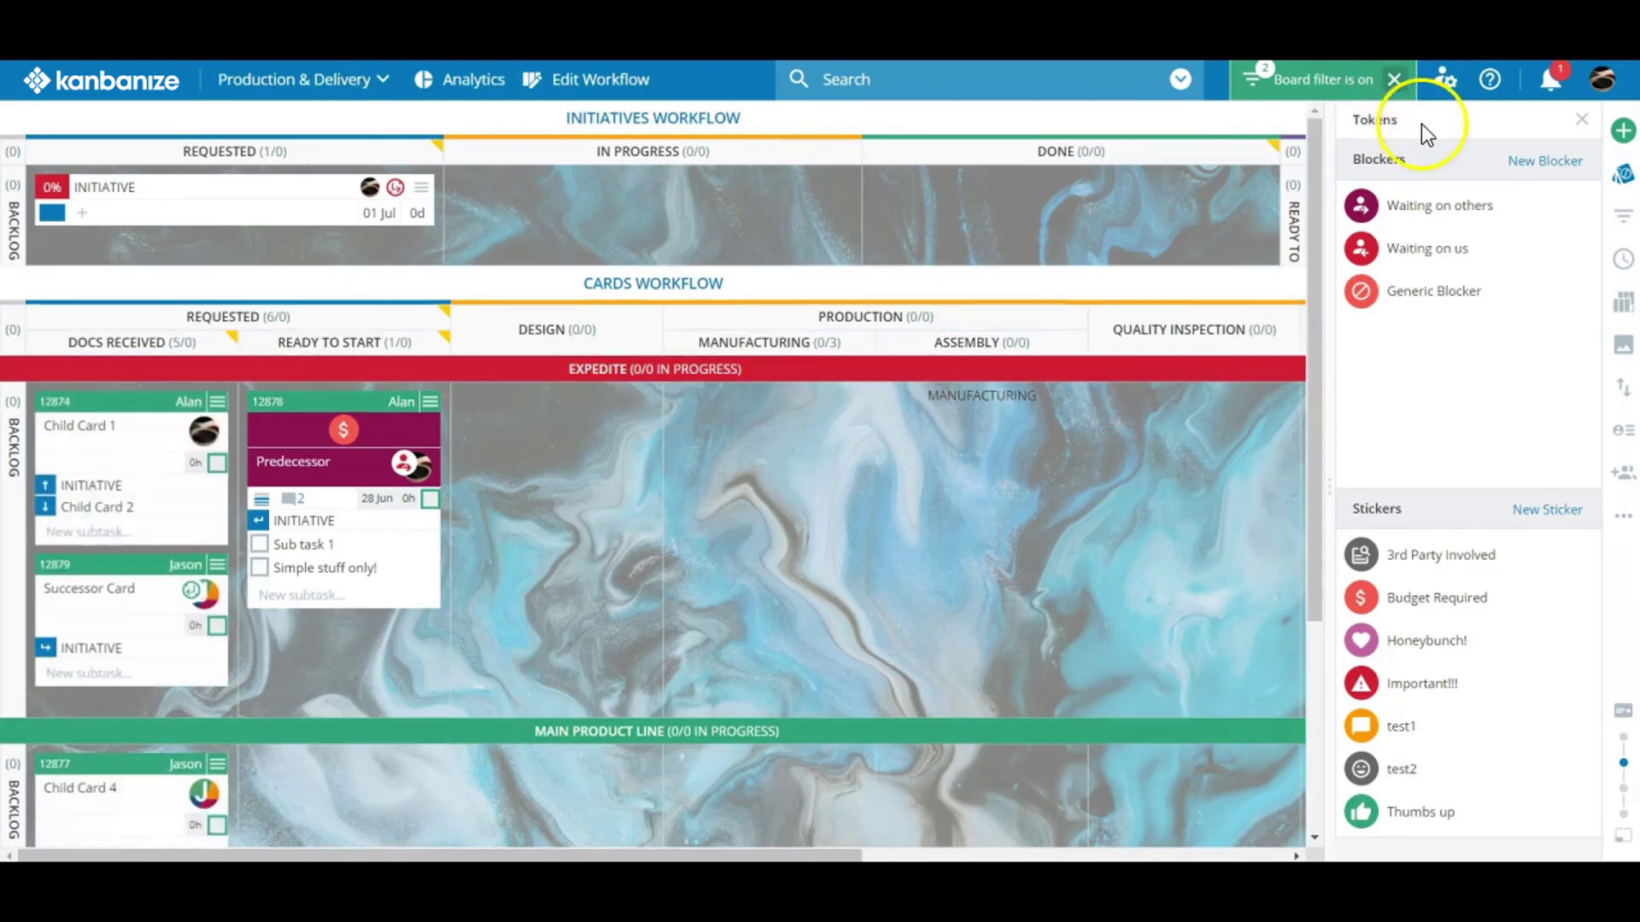
# Close the Tokens panel, scroll through the Help Center, then close it
pyautogui.click(1582, 120)
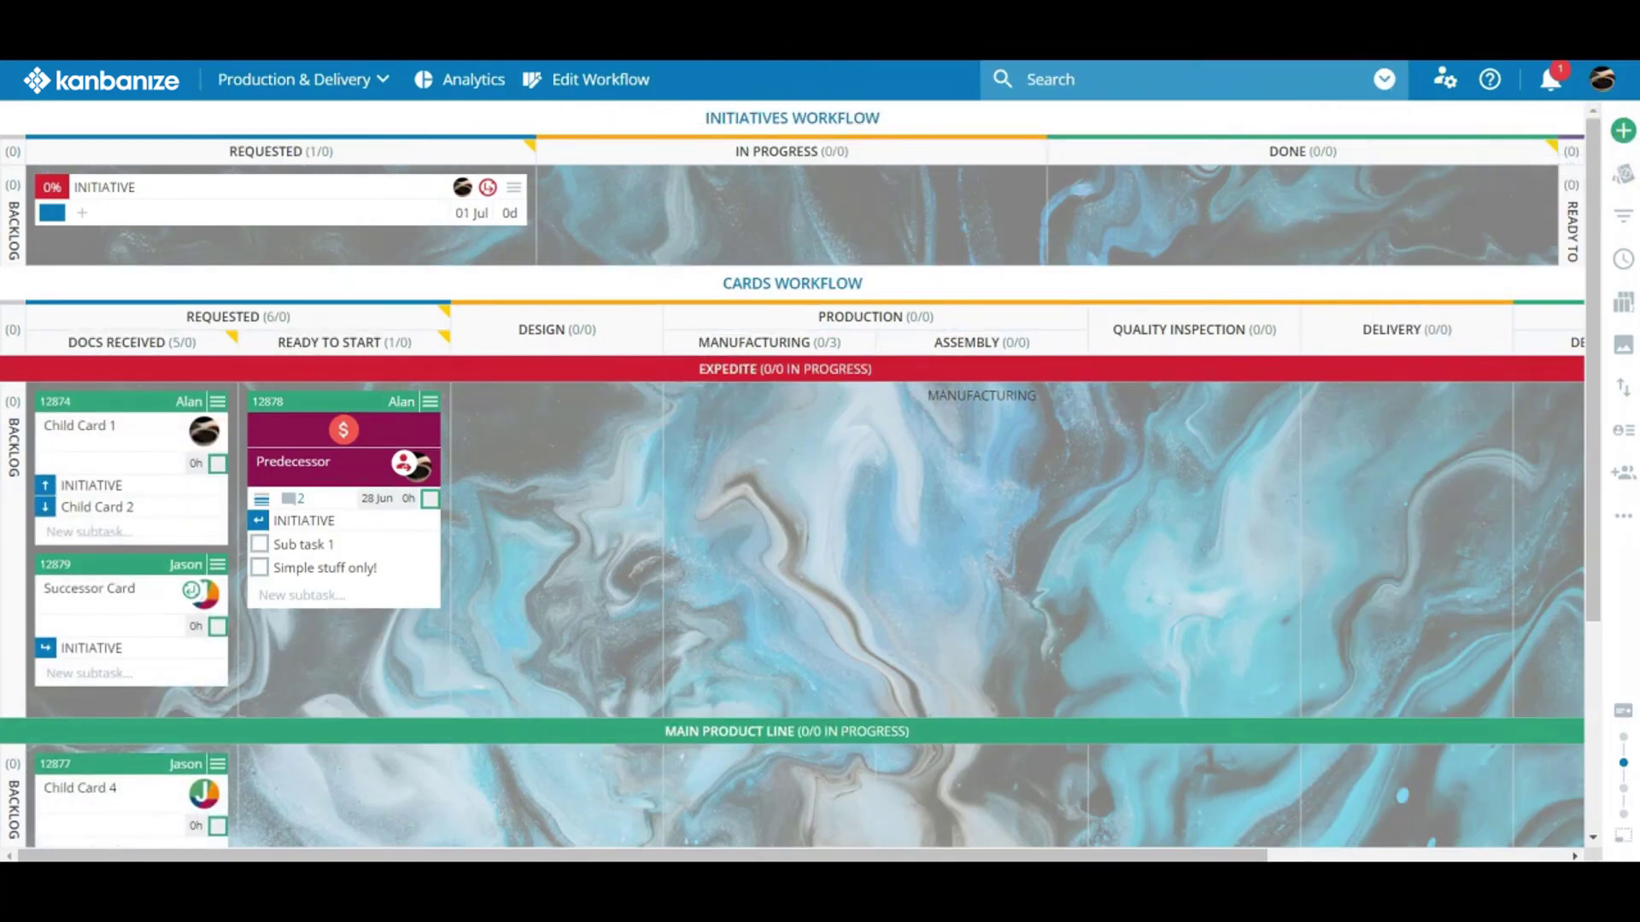
pyautogui.click(1489, 79)
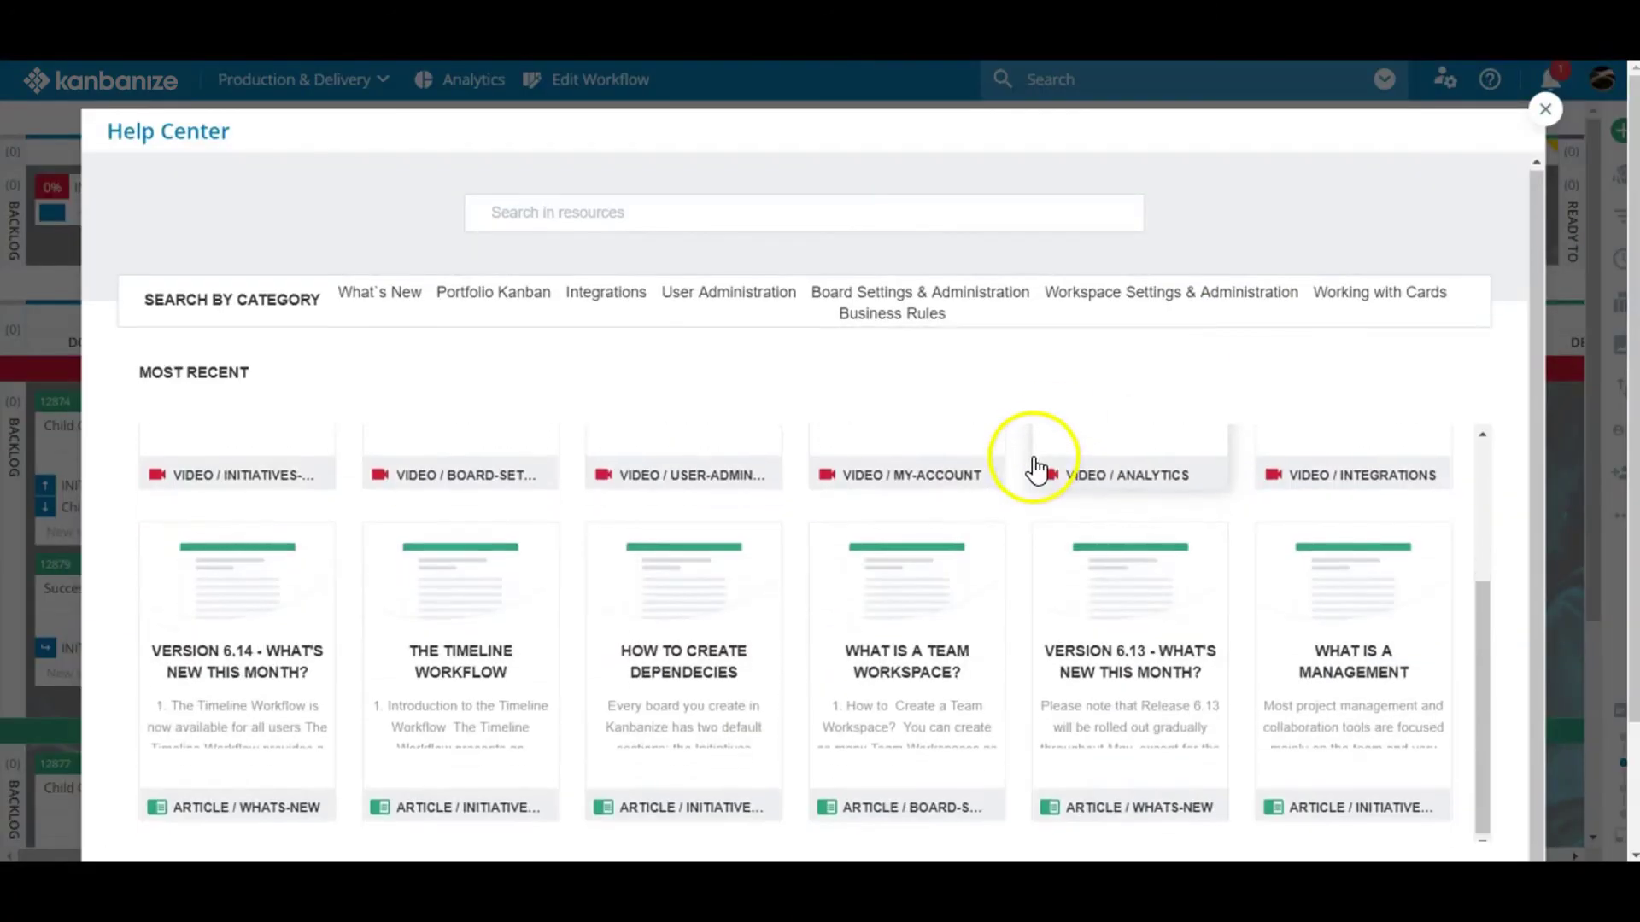
pyautogui.scroll(-2, 1035, 468)
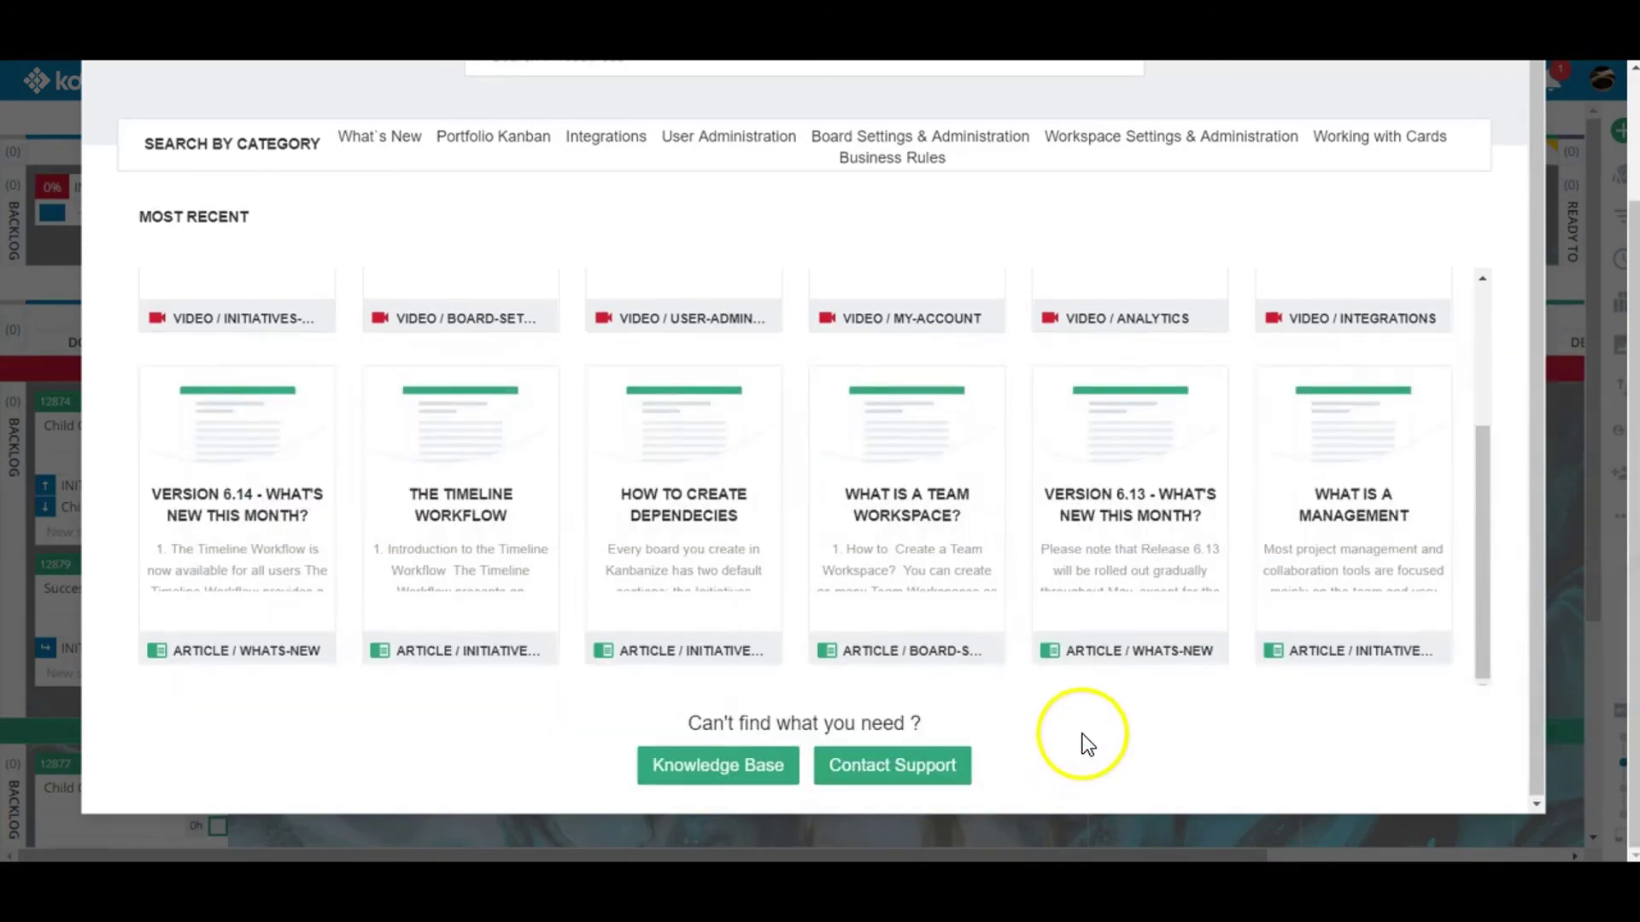
pyautogui.scroll(4, 1108, 476)
pyautogui.scroll(2, 1535, 380)
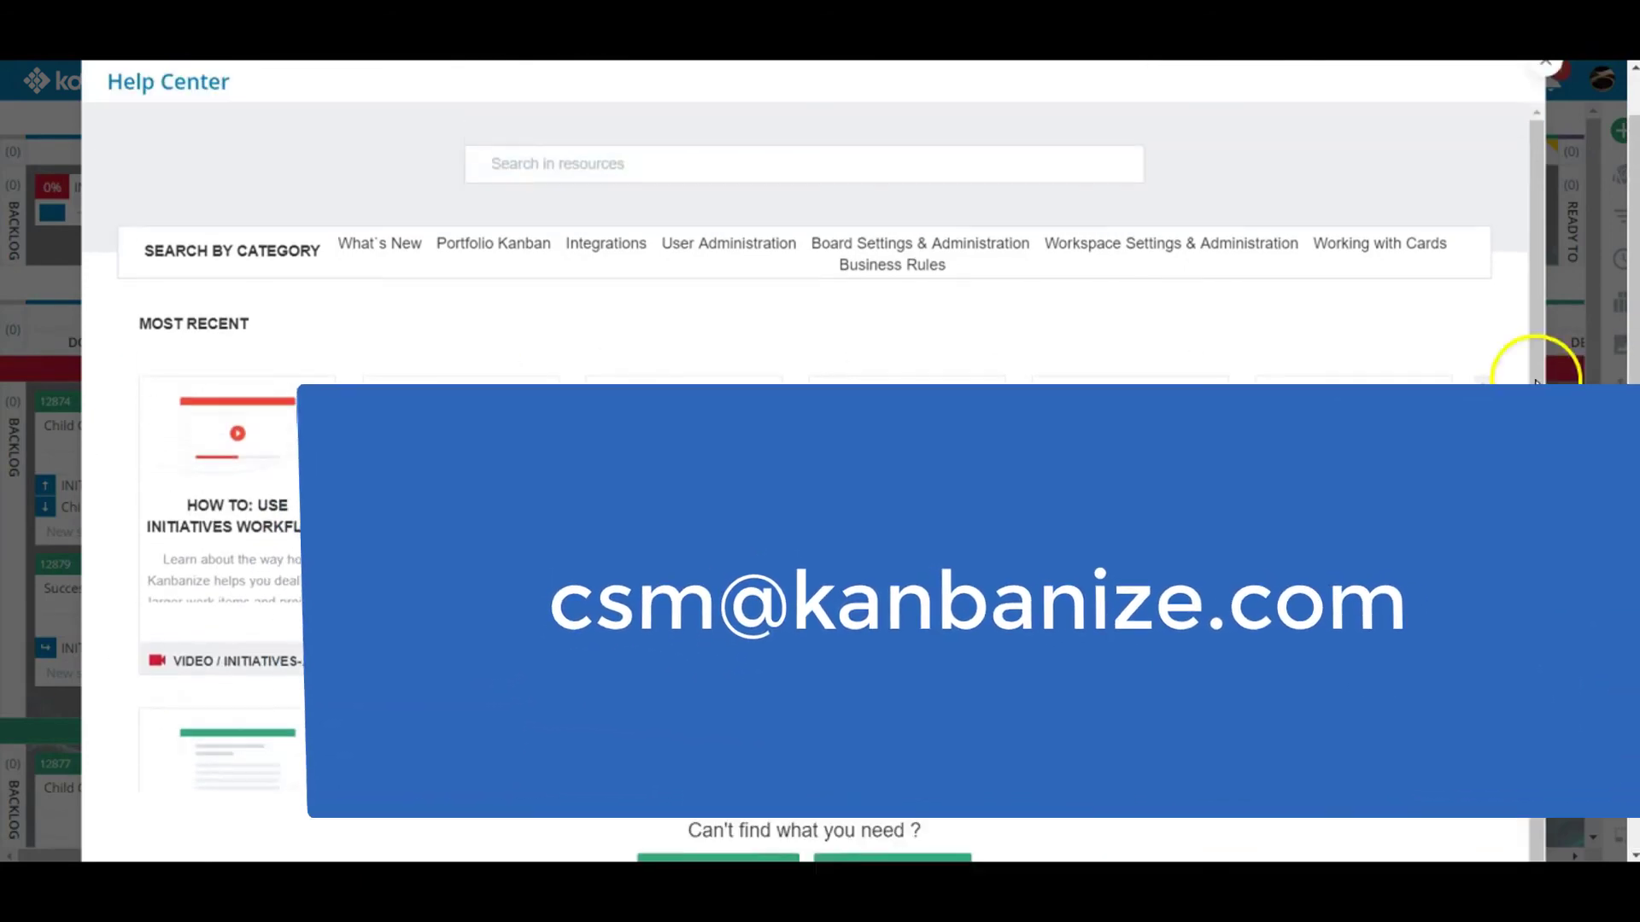
pyautogui.click(1543, 121)
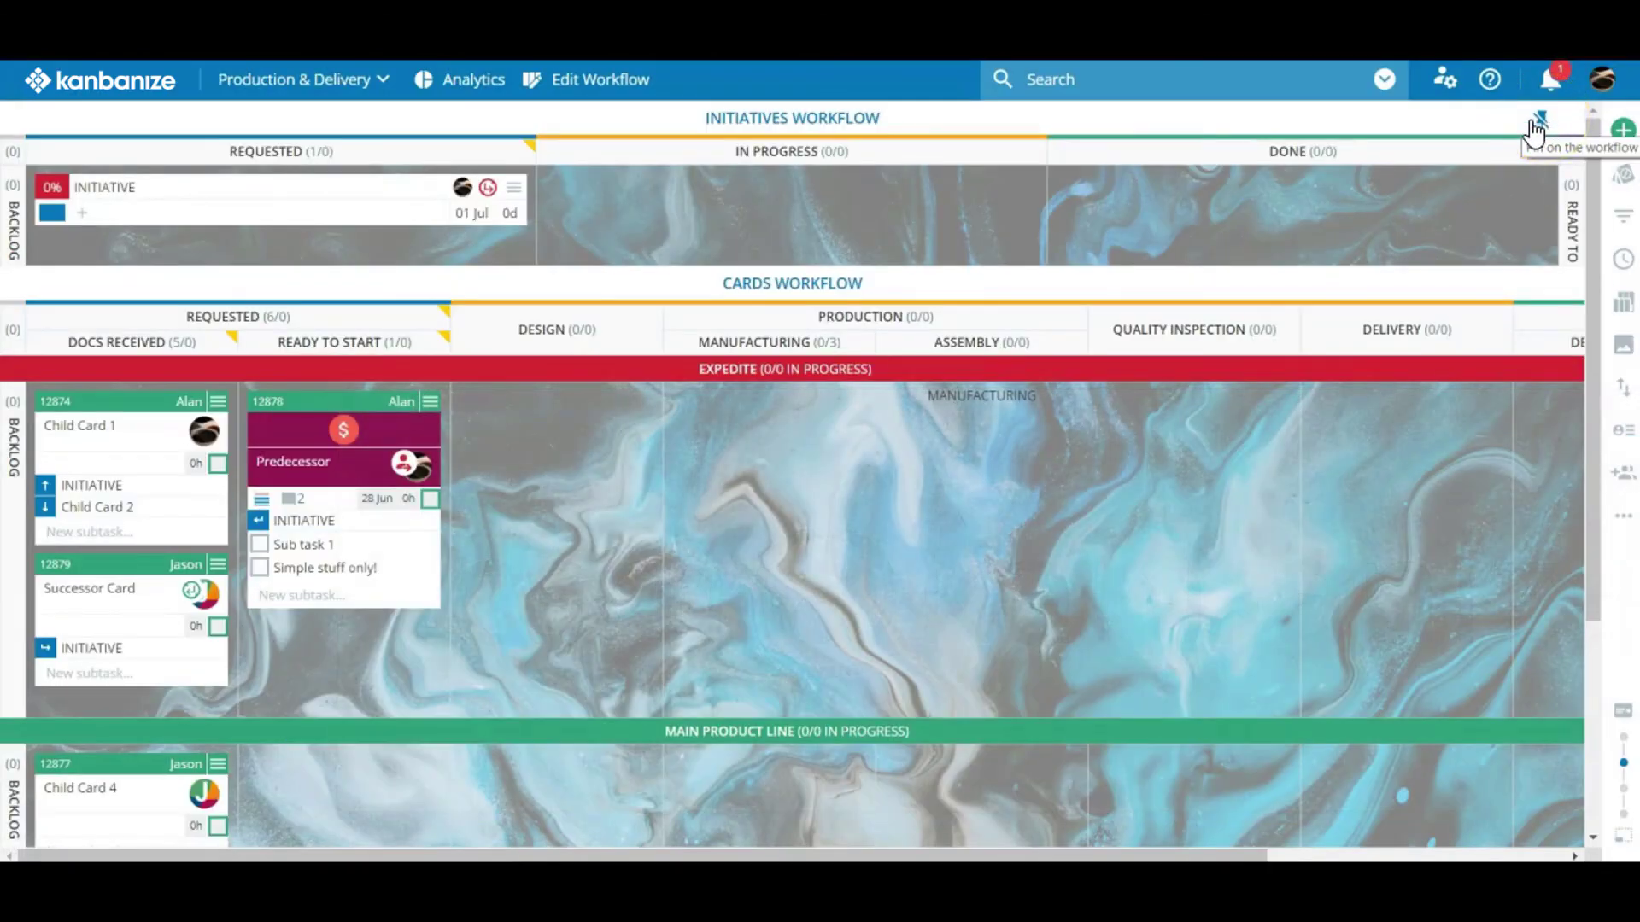
# Unpin the Initiatives workflow and unblock the Predecessor card
pyautogui.click(1535, 122)
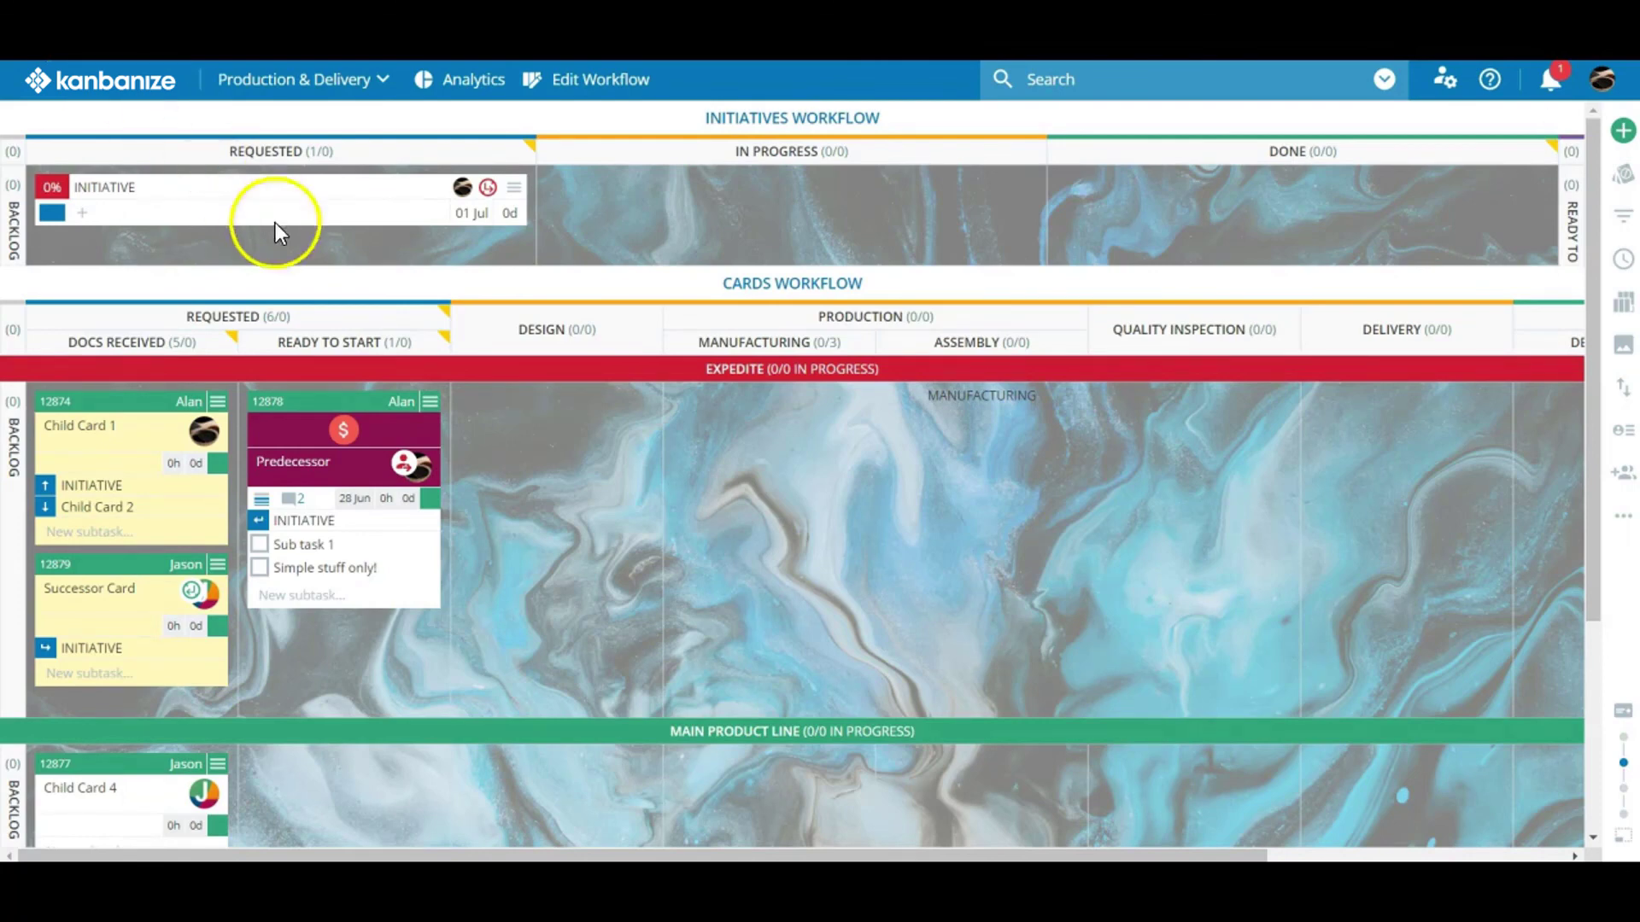
pyautogui.click(431, 403)
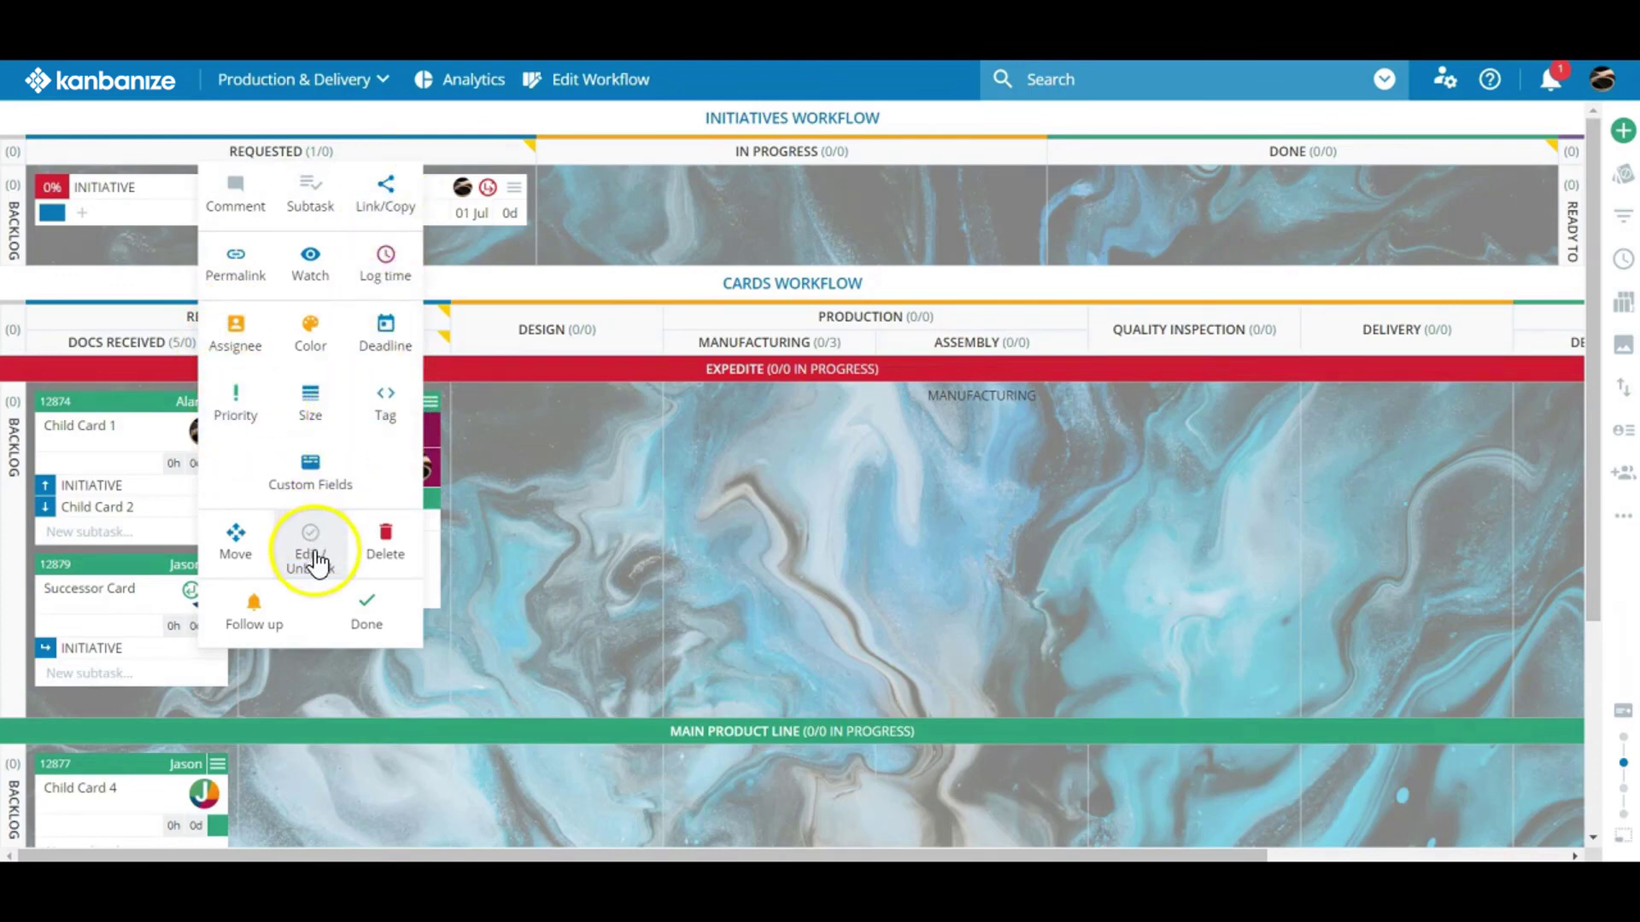
pyautogui.click(312, 559)
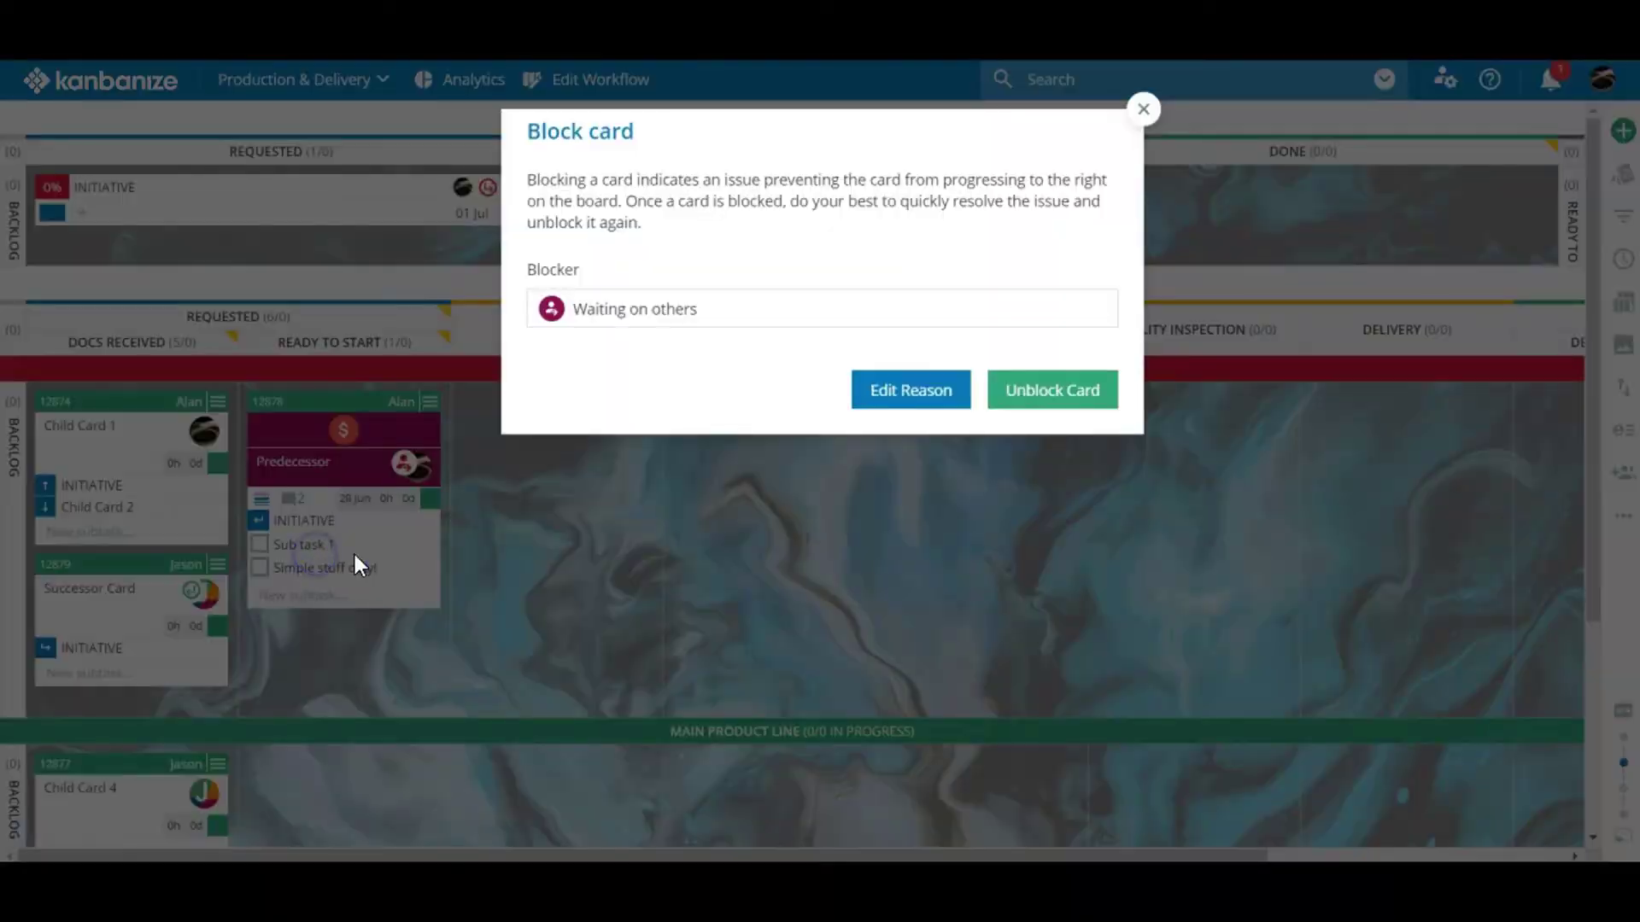
pyautogui.click(1042, 388)
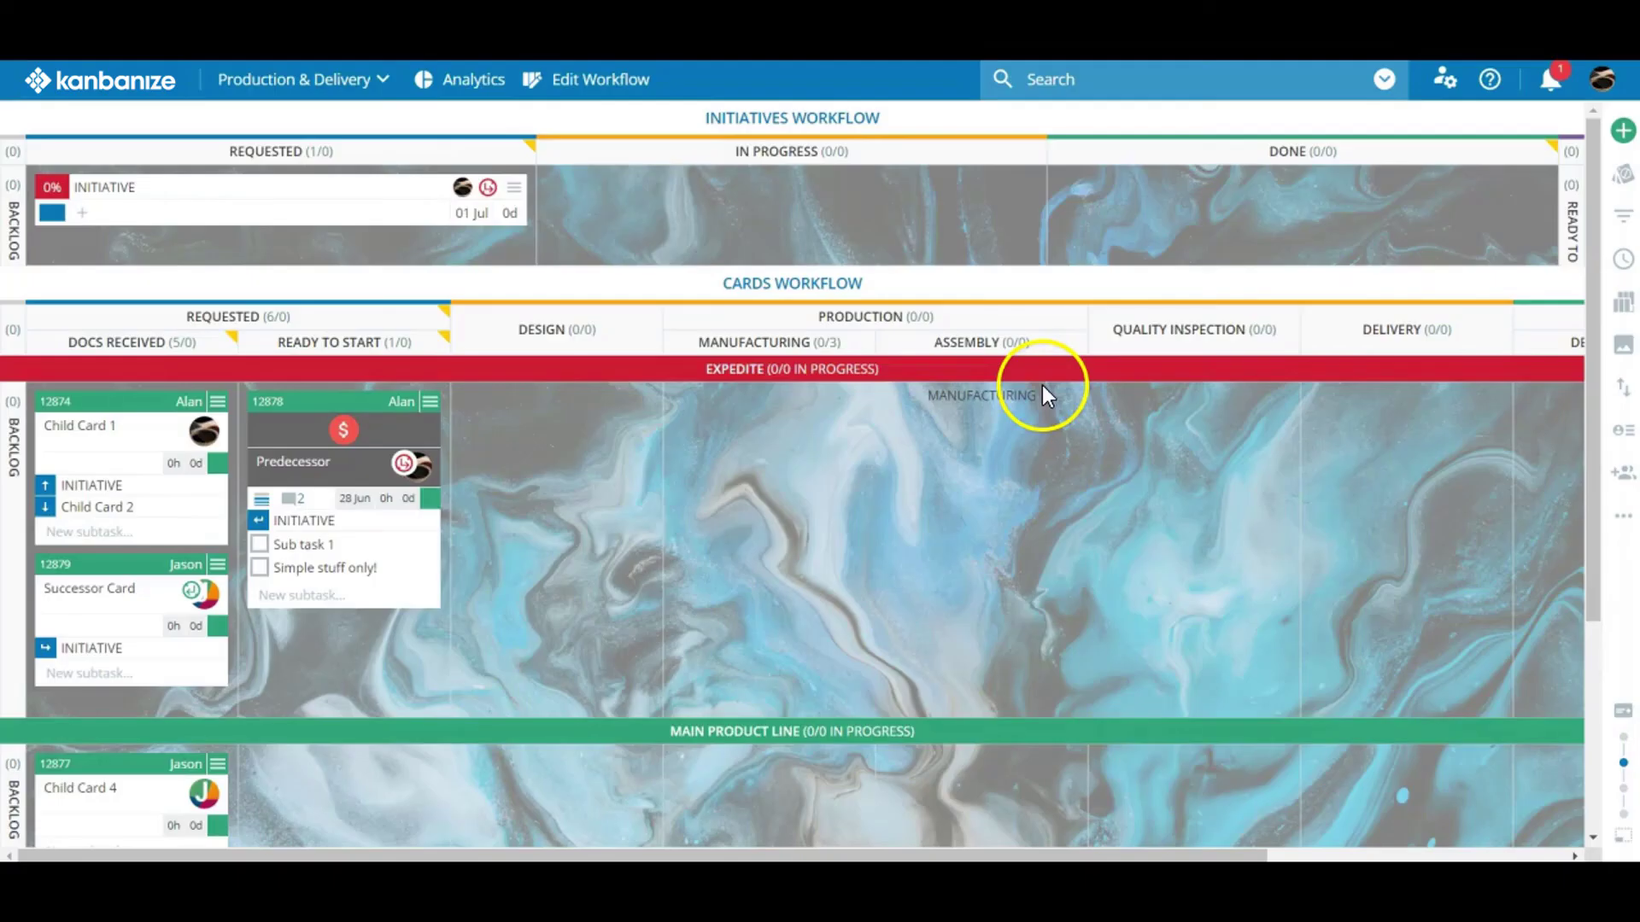
pyautogui.click(429, 402)
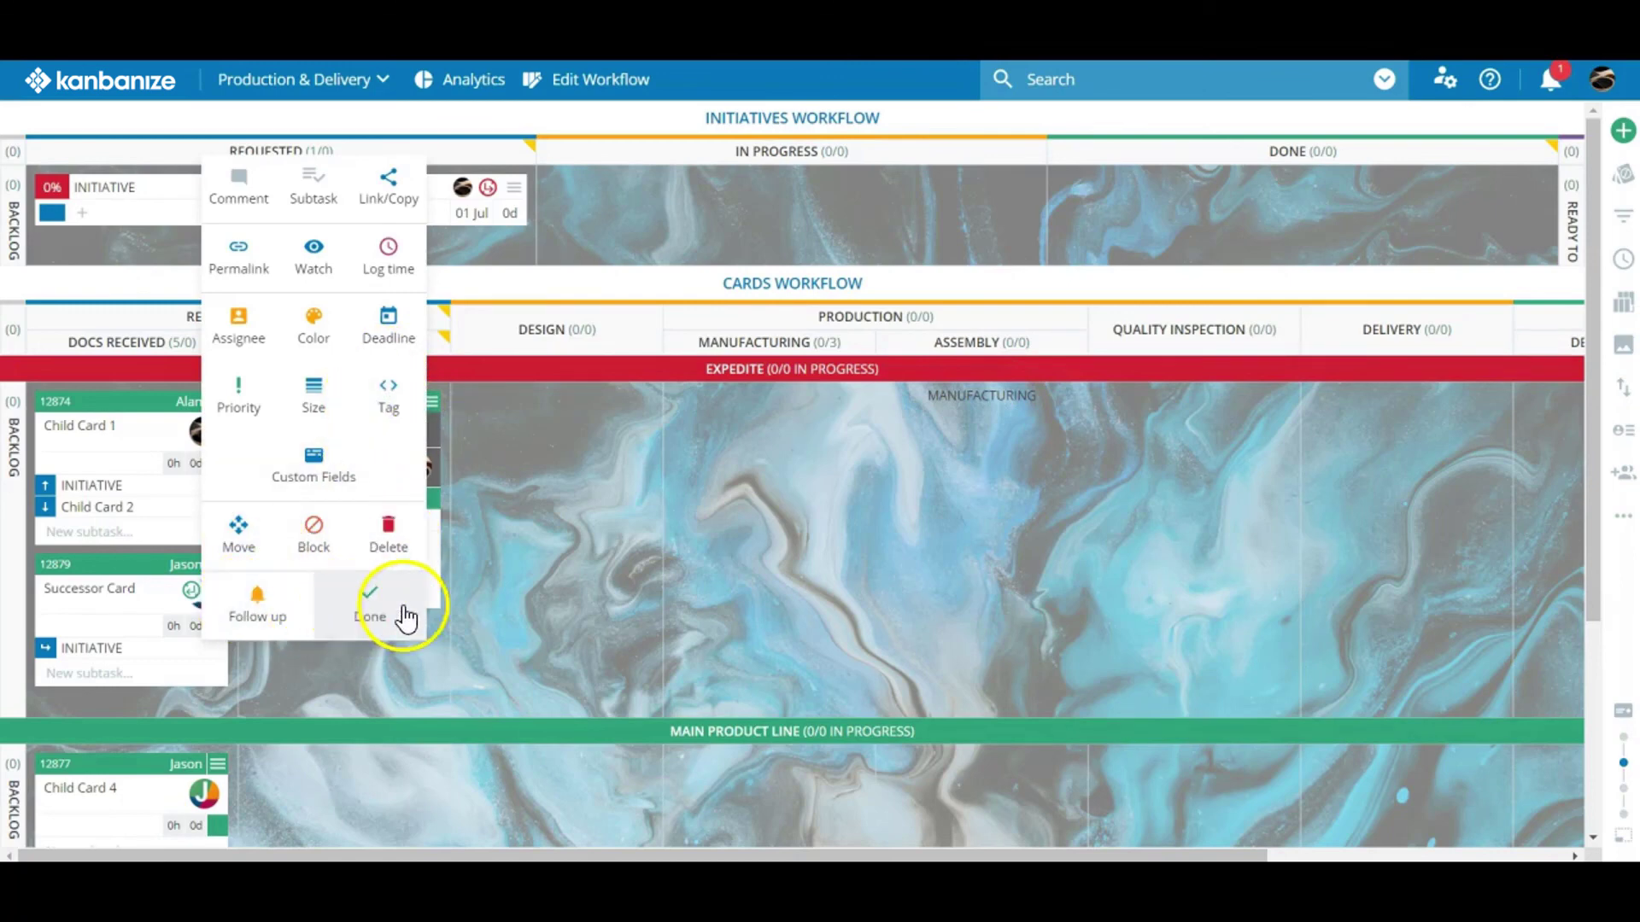
pyautogui.click(514, 618)
# Mark Predecessor, Child Card 1 and Successor Card as Done > delivered
pyautogui.moveTo(429, 695); pyautogui.dragTo(120, 472)
pyautogui.click(437, 416)
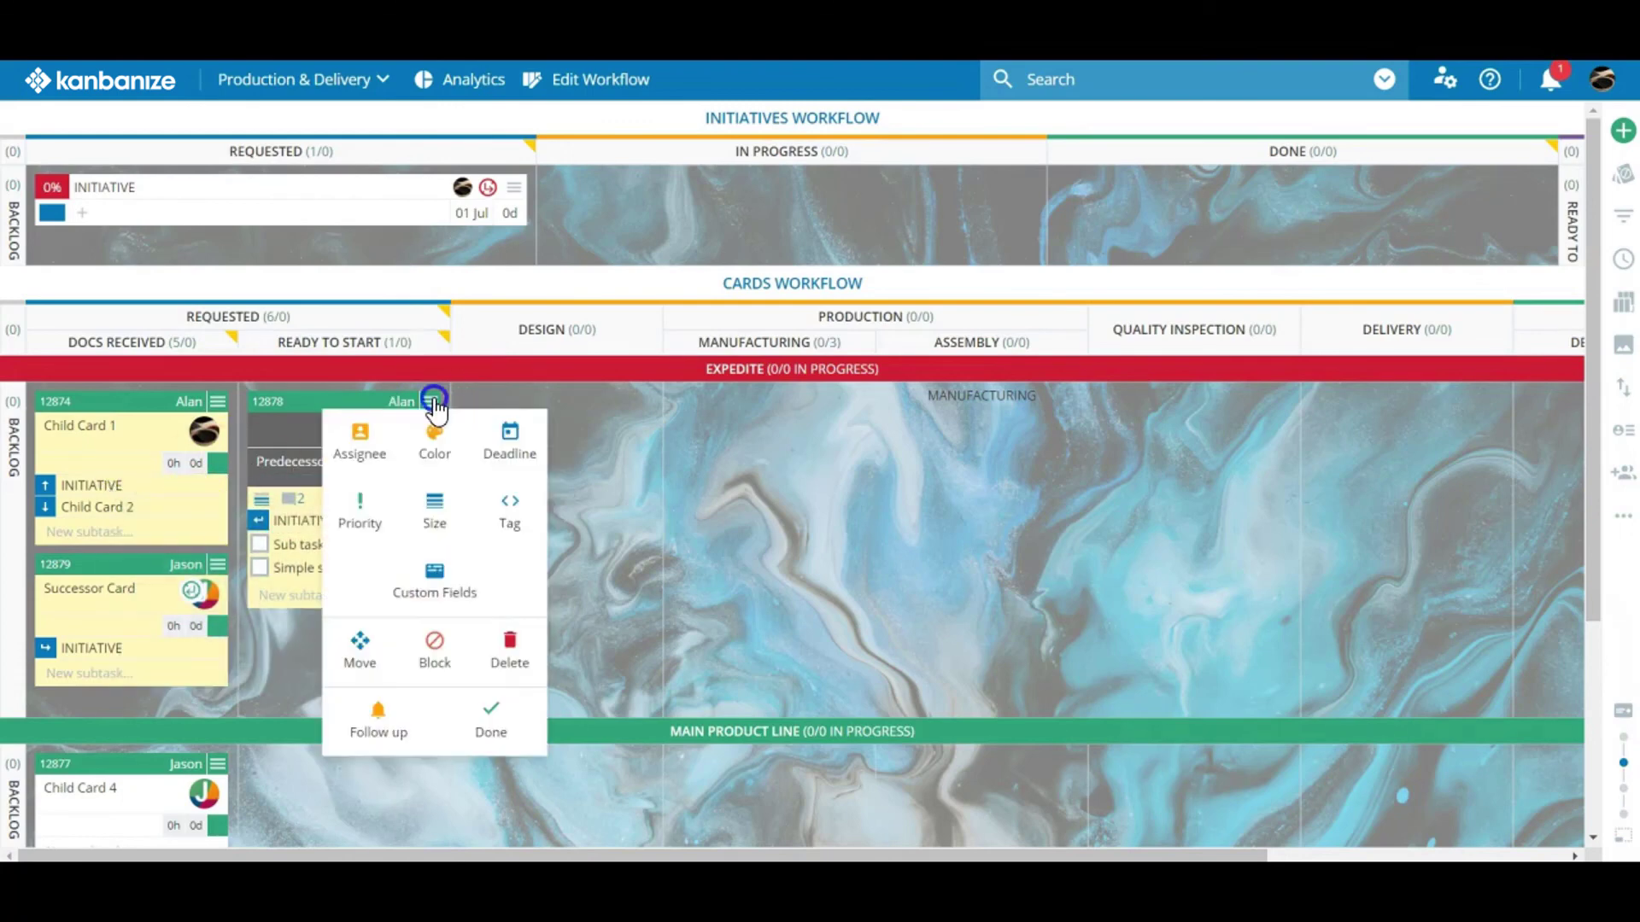
pyautogui.click(497, 736)
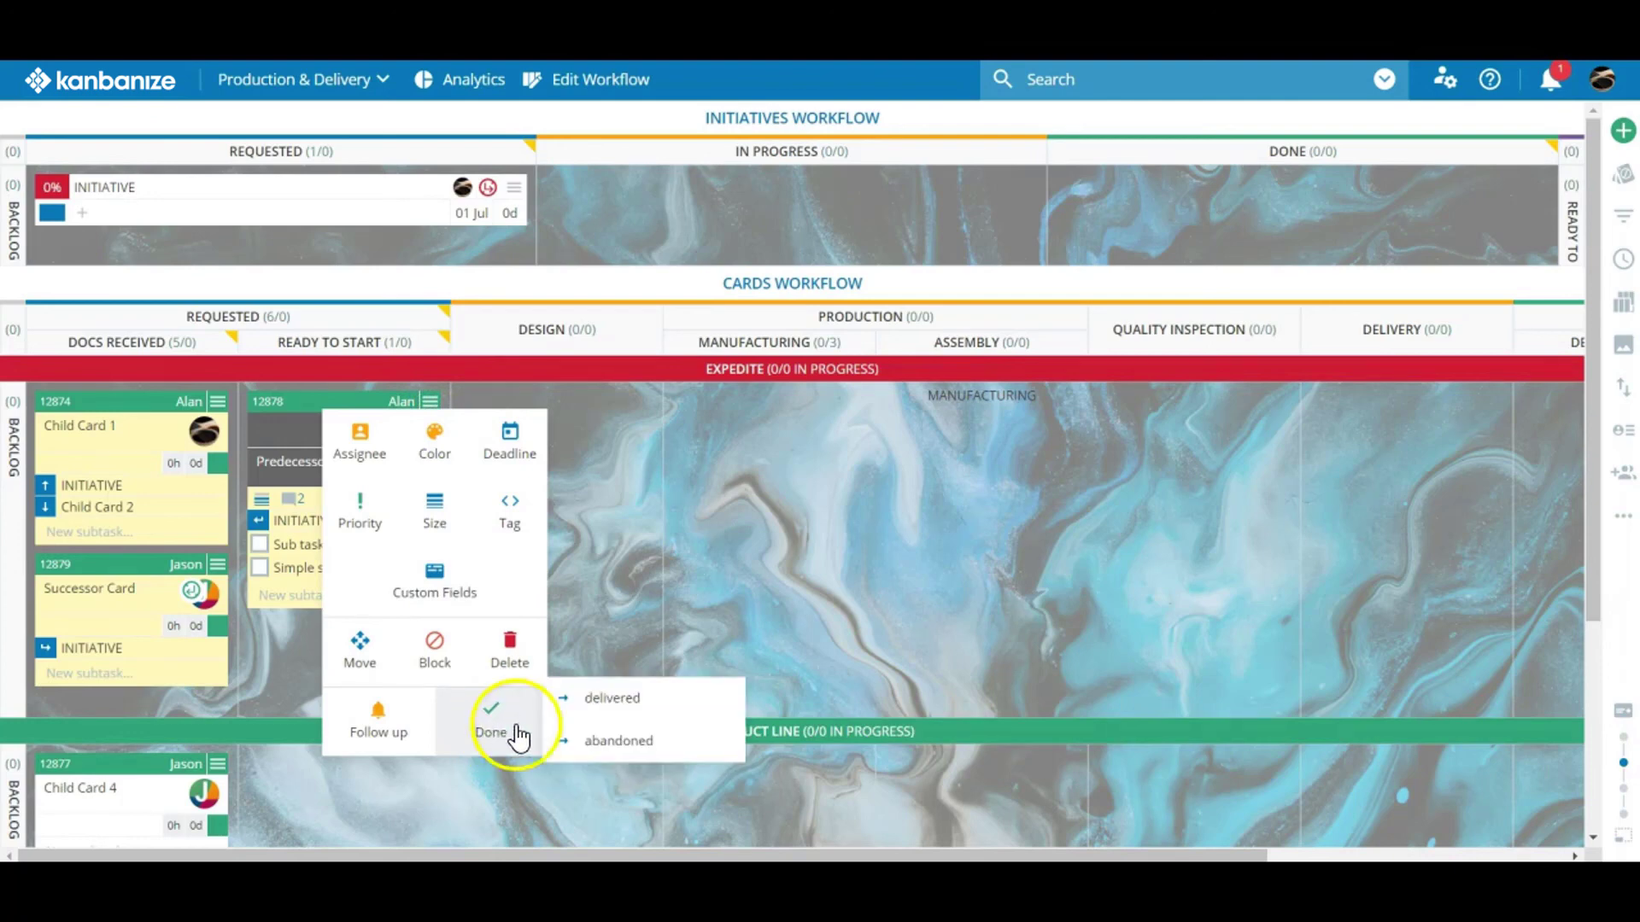
pyautogui.click(601, 726)
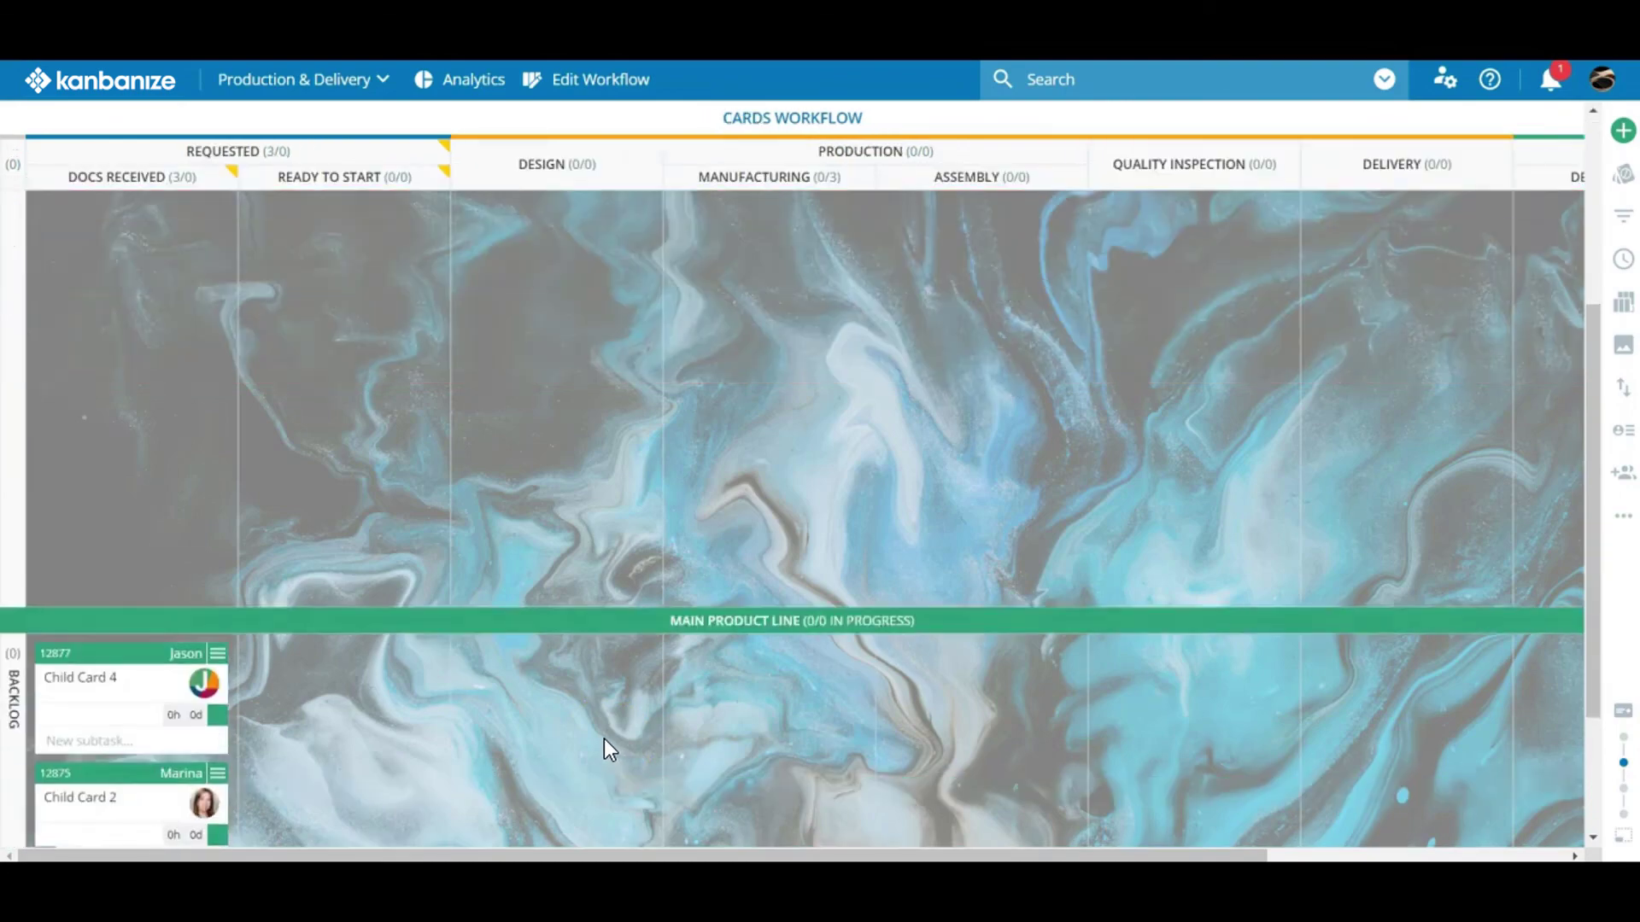
# Open Child Card 4's details and its hamburger menu of further actions
pyautogui.click(93, 489)
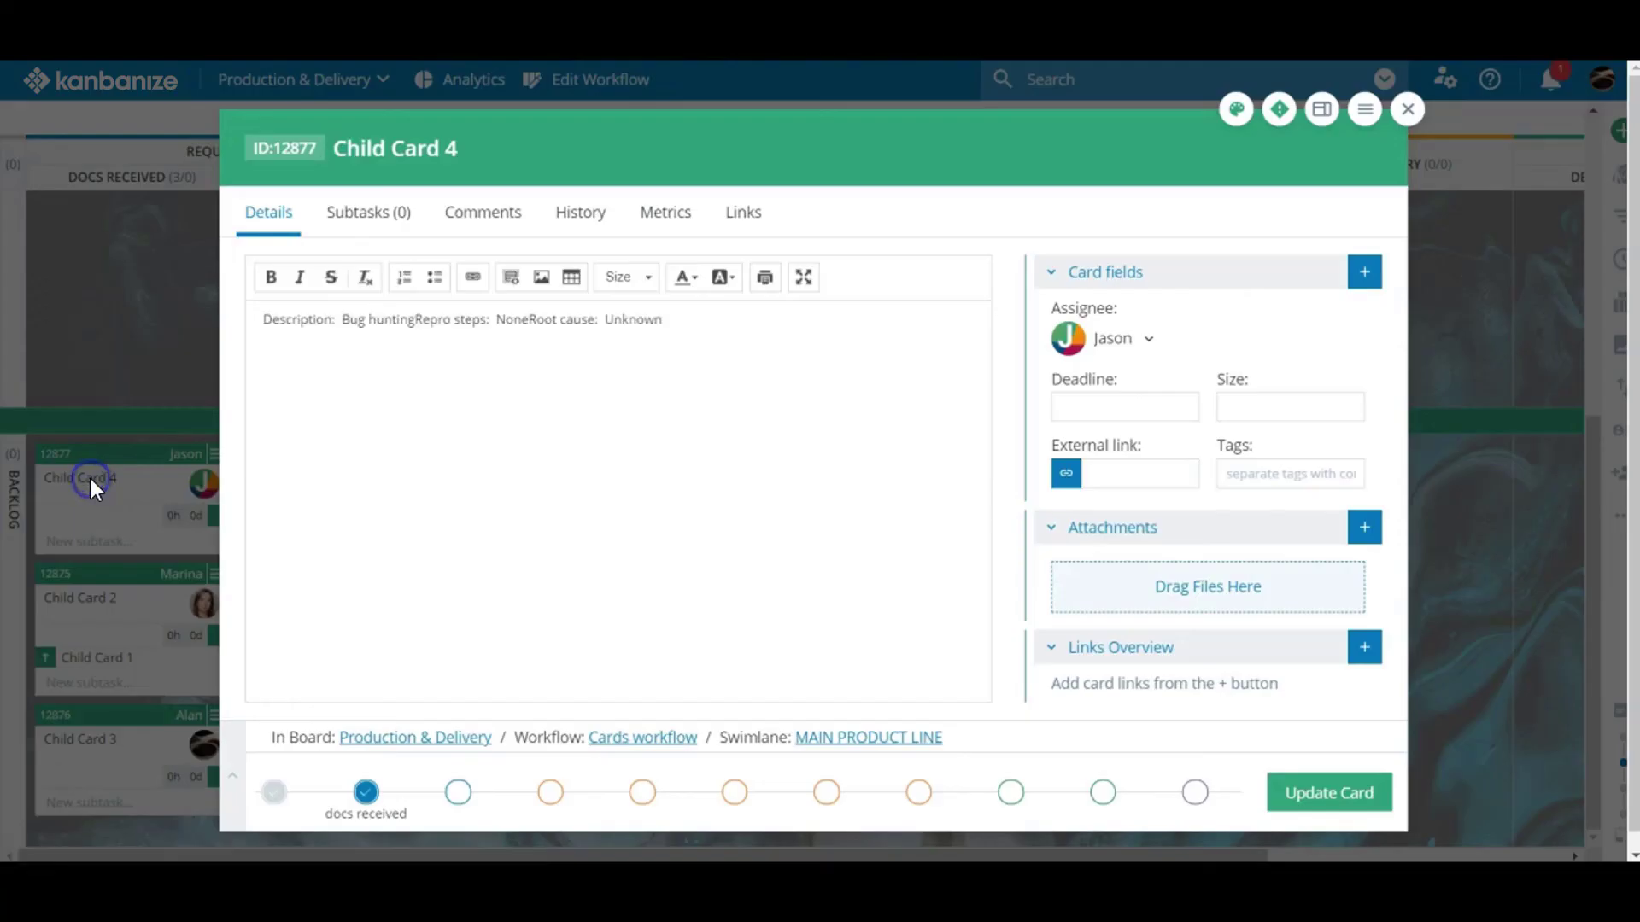
pyautogui.click(1365, 111)
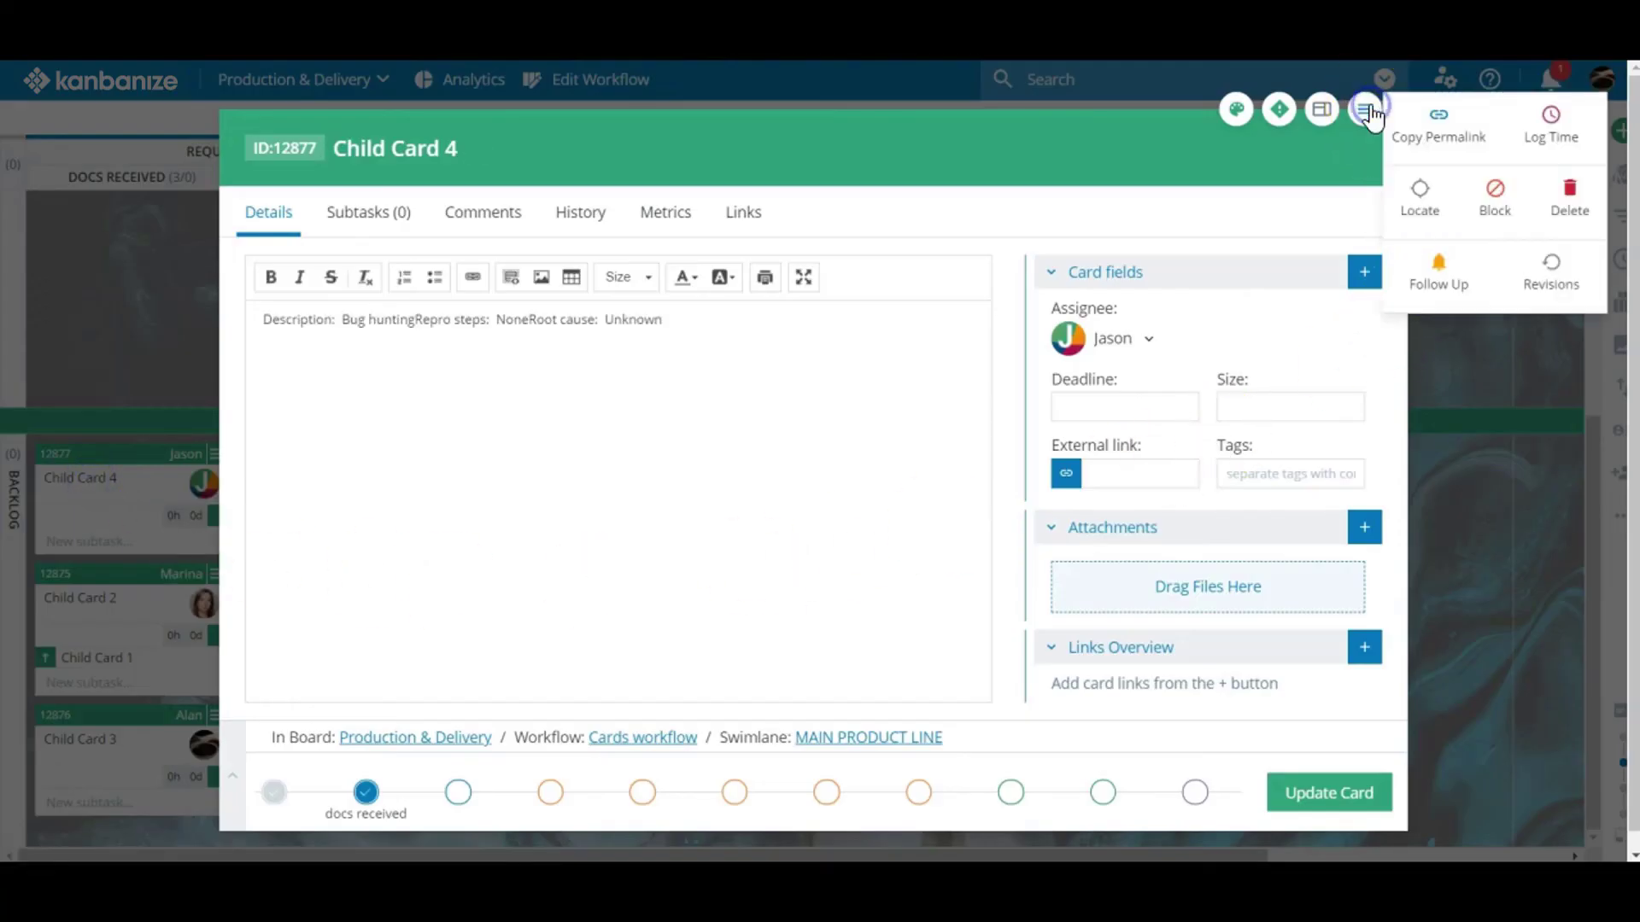